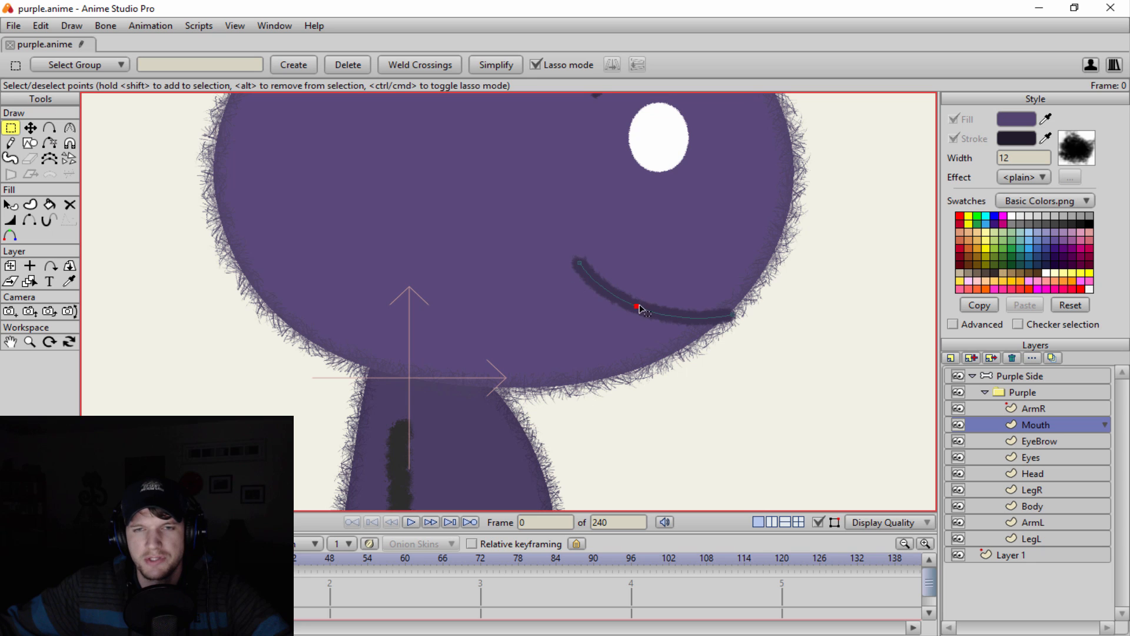
Step: Inspect the EyeBrow and Eyes layers, and select the eye shape to review its fill, stroke and brush style
{"action": "scroll", "coordinate": [592, 380], "scroll_direction": "down", "scroll_amount": 3}
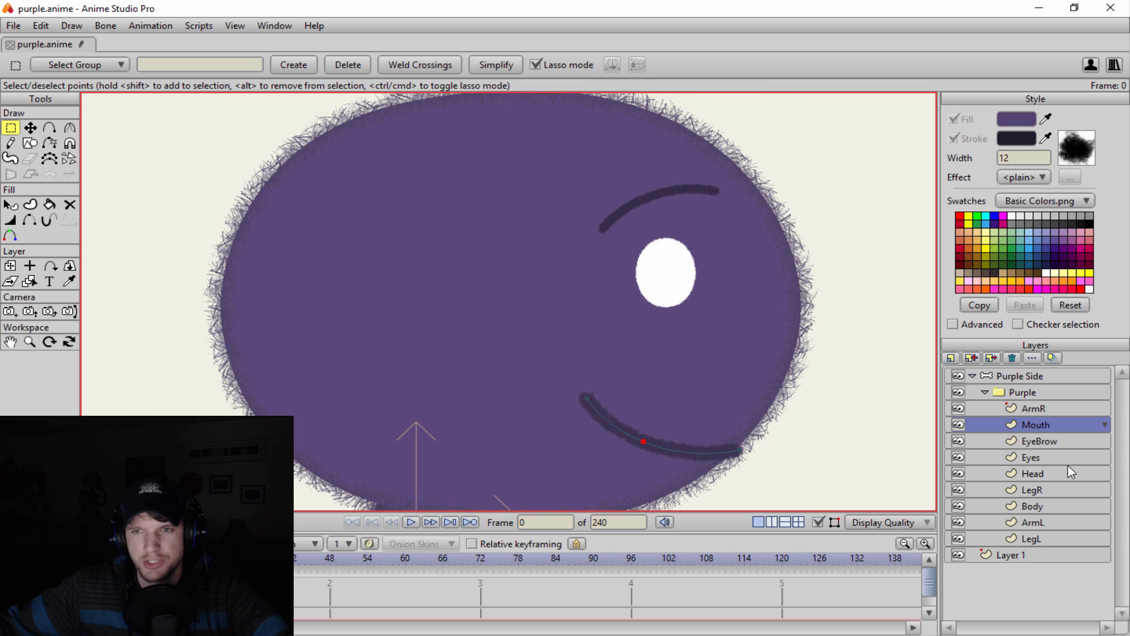
{"action": "left_click", "coordinate": [1071, 441]}
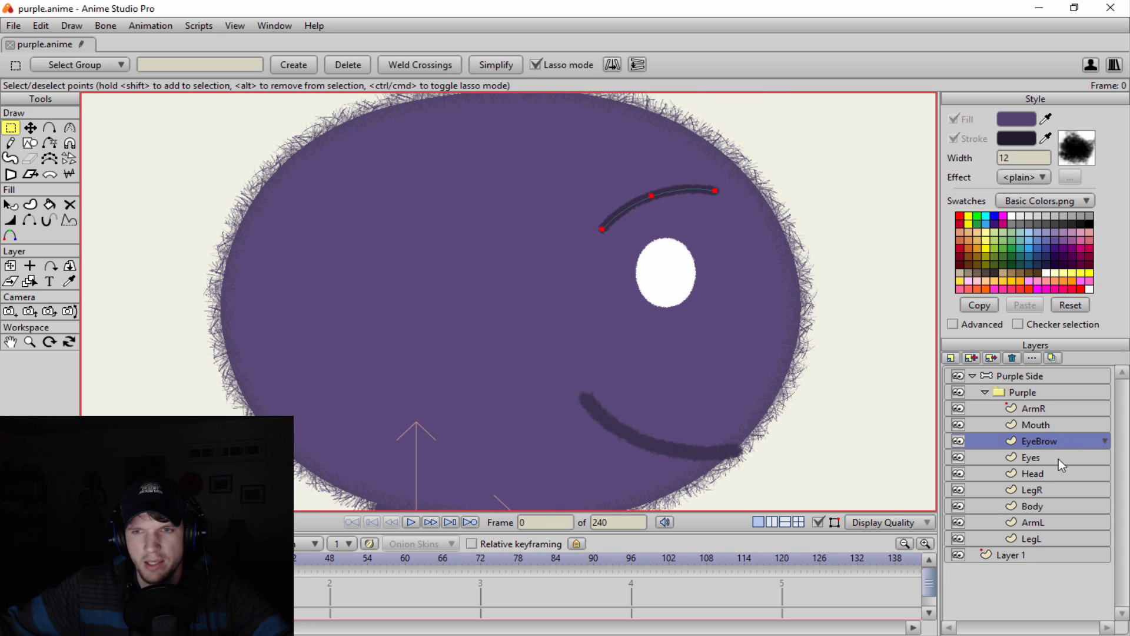
{"action": "left_click", "coordinate": [1058, 458]}
{"action": "scroll", "coordinate": [737, 275], "scroll_direction": "up", "scroll_amount": 3}
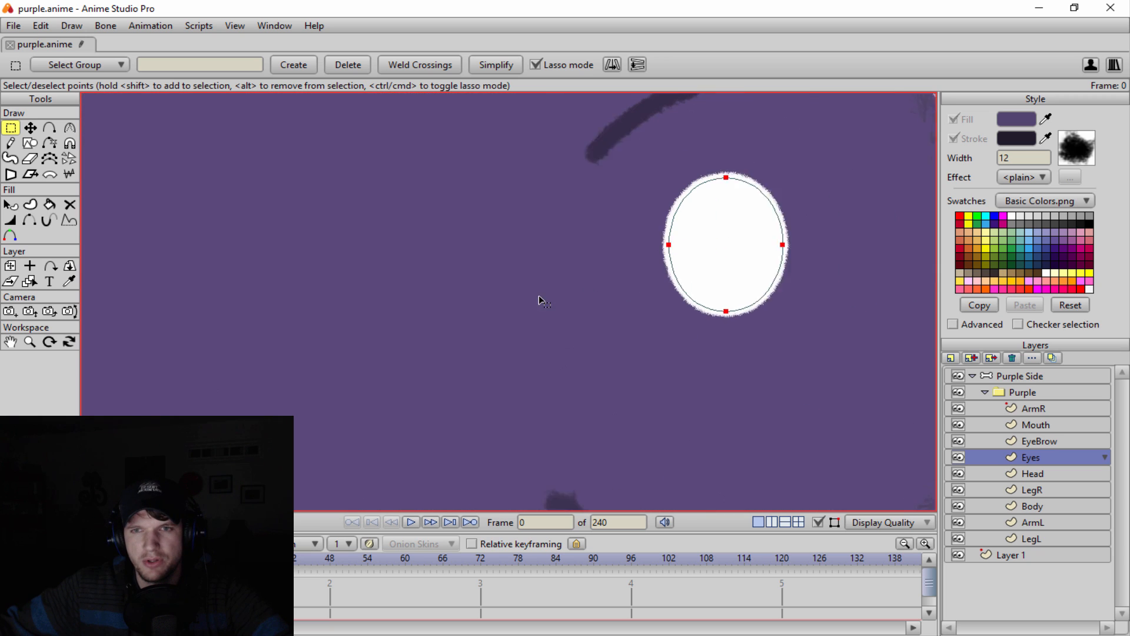
{"action": "key", "text": "q"}
{"action": "left_click", "coordinate": [568, 286]}
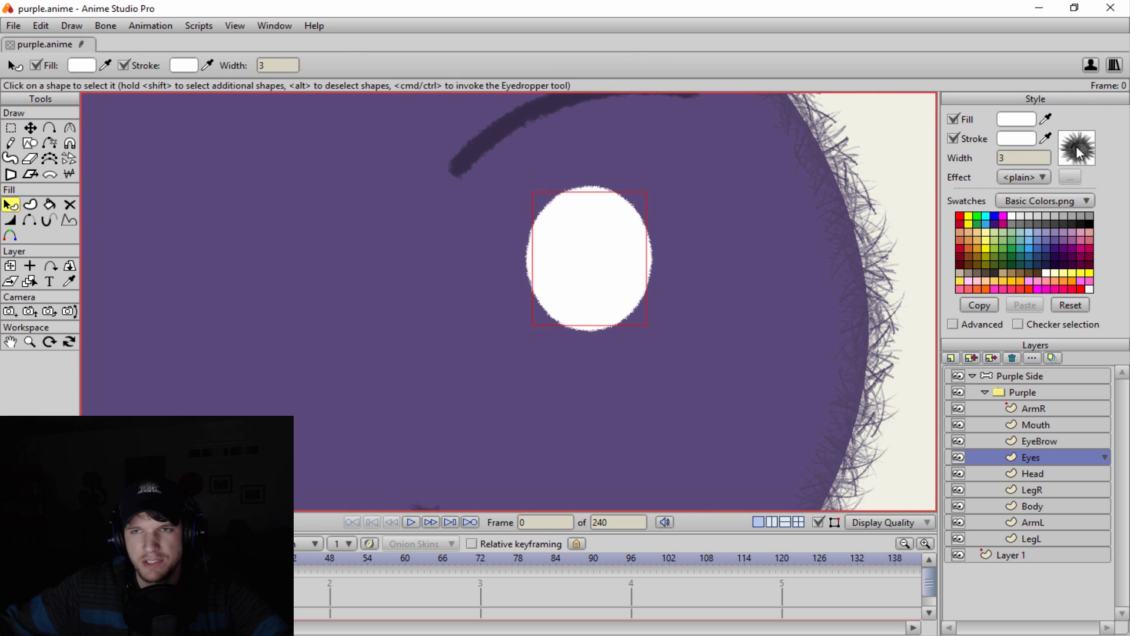
Step: Select the head shape on the Head layer to review its fill, stroke width and brush style
{"action": "left_click", "coordinate": [1057, 474]}
{"action": "scroll", "coordinate": [356, 273], "scroll_direction": "down", "scroll_amount": 5}
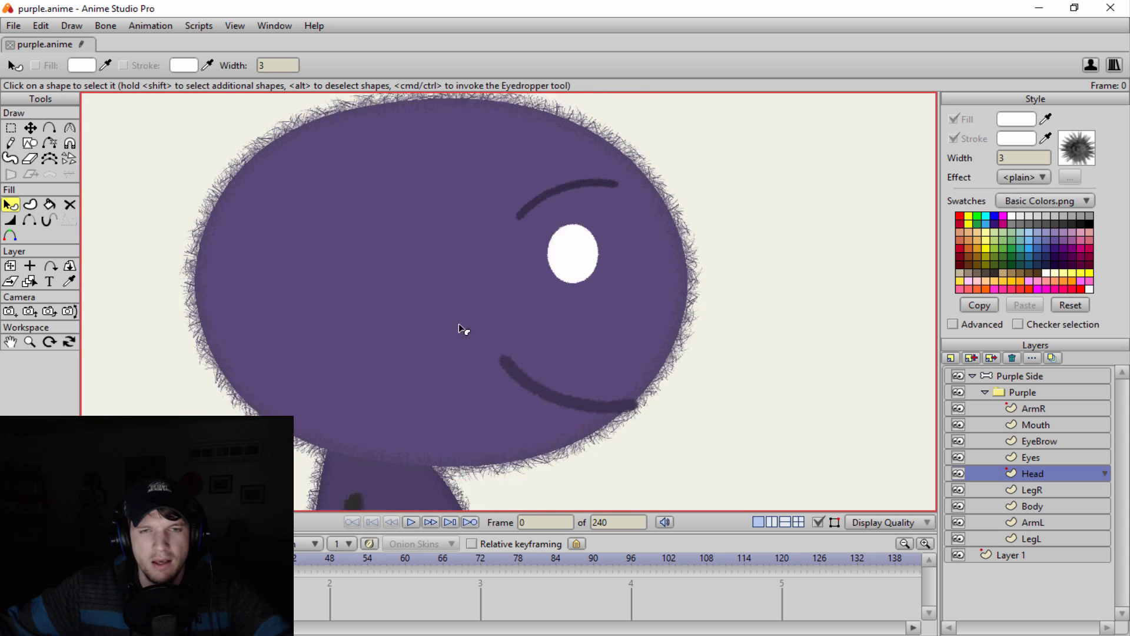
{"action": "left_click_drag", "start_coordinate": [466, 290], "coordinate": [437, 322]}
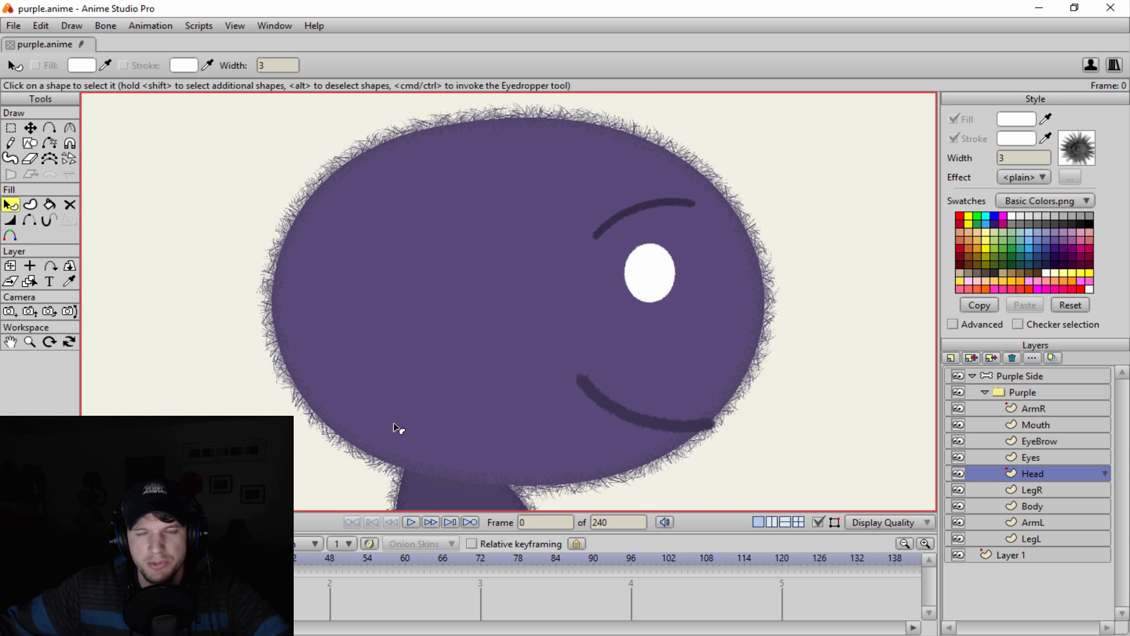
{"action": "left_click", "coordinate": [497, 232]}
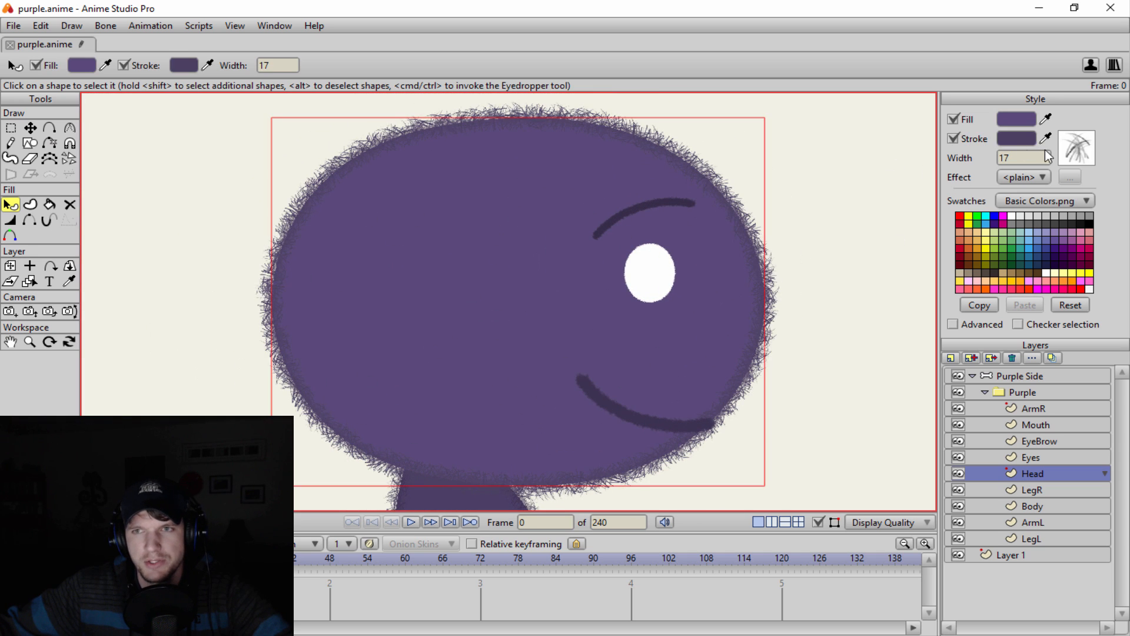
Step: Open the LegR layer and show the right leg's control points with the Transform Points tool
{"action": "left_click", "coordinate": [1034, 491]}
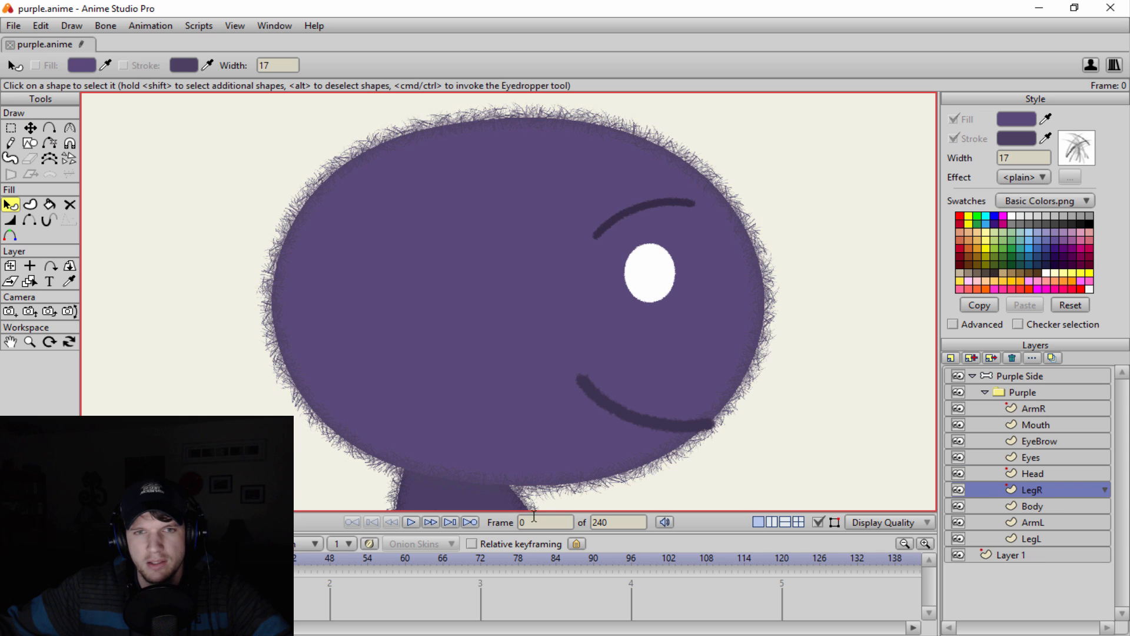
{"action": "left_click_drag", "start_coordinate": [533, 426], "coordinate": [542, 94]}
{"action": "left_click_drag", "start_coordinate": [518, 458], "coordinate": [597, 211]}
{"action": "scroll", "coordinate": [597, 298], "scroll_direction": "up", "scroll_amount": 4}
{"action": "scroll", "coordinate": [596, 295], "scroll_direction": "down", "scroll_amount": 2}
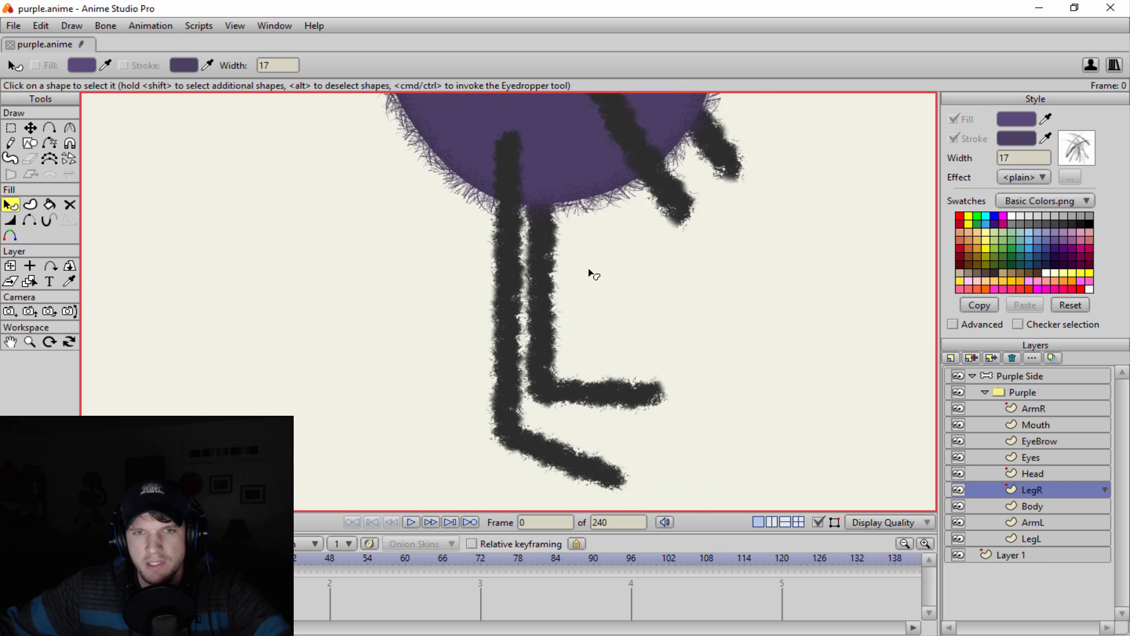
{"action": "scroll", "coordinate": [591, 274], "scroll_direction": "up", "scroll_amount": 1}
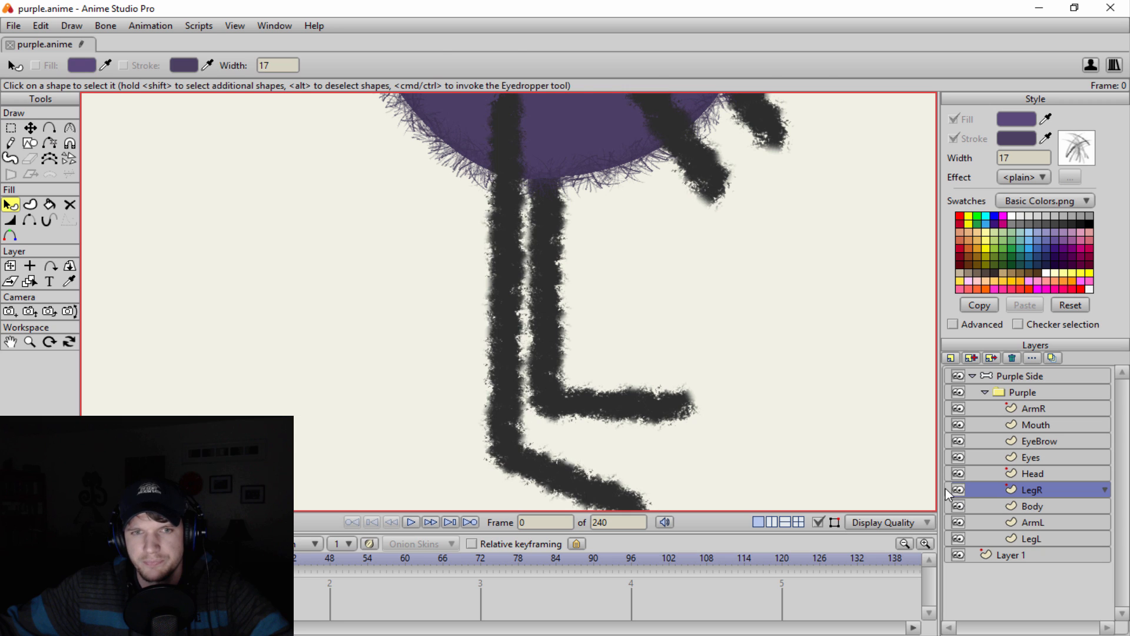
{"action": "key", "text": "t"}
{"action": "scroll", "coordinate": [526, 300], "scroll_direction": "down", "scroll_amount": 2}
{"action": "scroll", "coordinate": [510, 159], "scroll_direction": "up", "scroll_amount": 1}
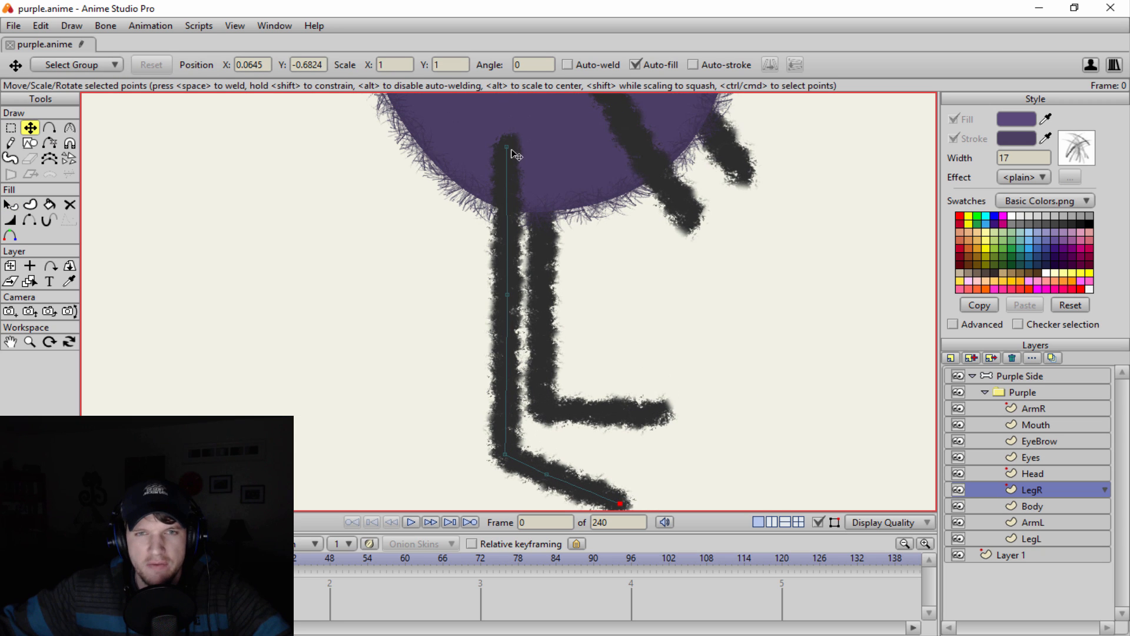
Step: Examine how the right leg's points are spaced from the hip through the knee and ankle to the toe
{"action": "scroll", "coordinate": [621, 301], "scroll_direction": "up", "scroll_amount": 2}
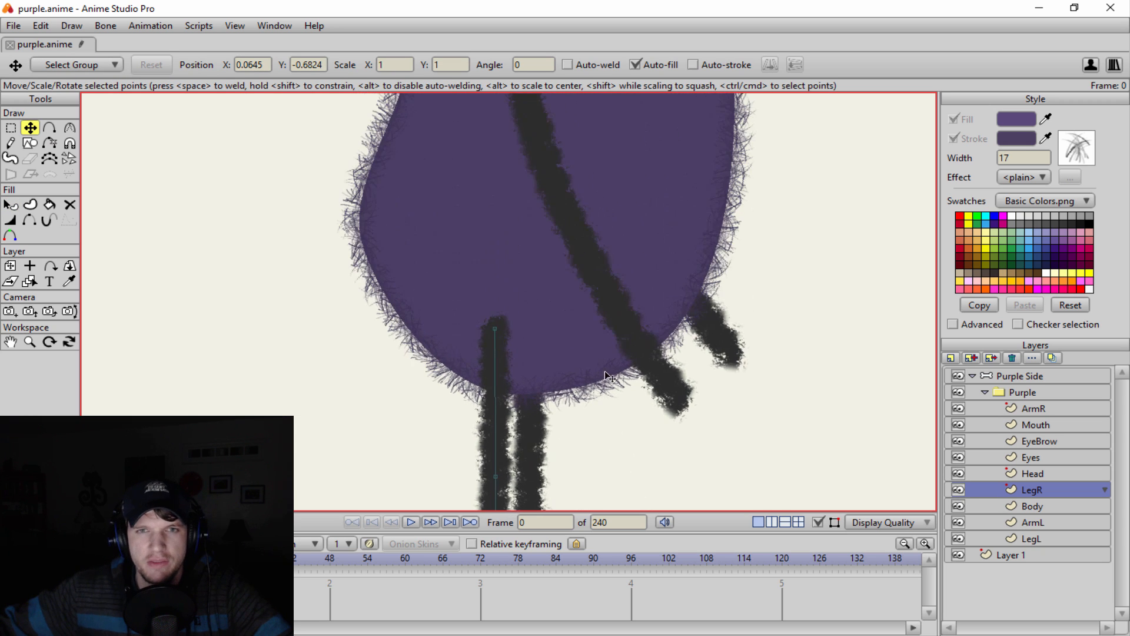
{"action": "scroll", "coordinate": [524, 398], "scroll_direction": "down", "scroll_amount": 2}
{"action": "scroll", "coordinate": [555, 234], "scroll_direction": "up", "scroll_amount": 1}
{"action": "scroll", "coordinate": [556, 234], "scroll_direction": "down", "scroll_amount": 1}
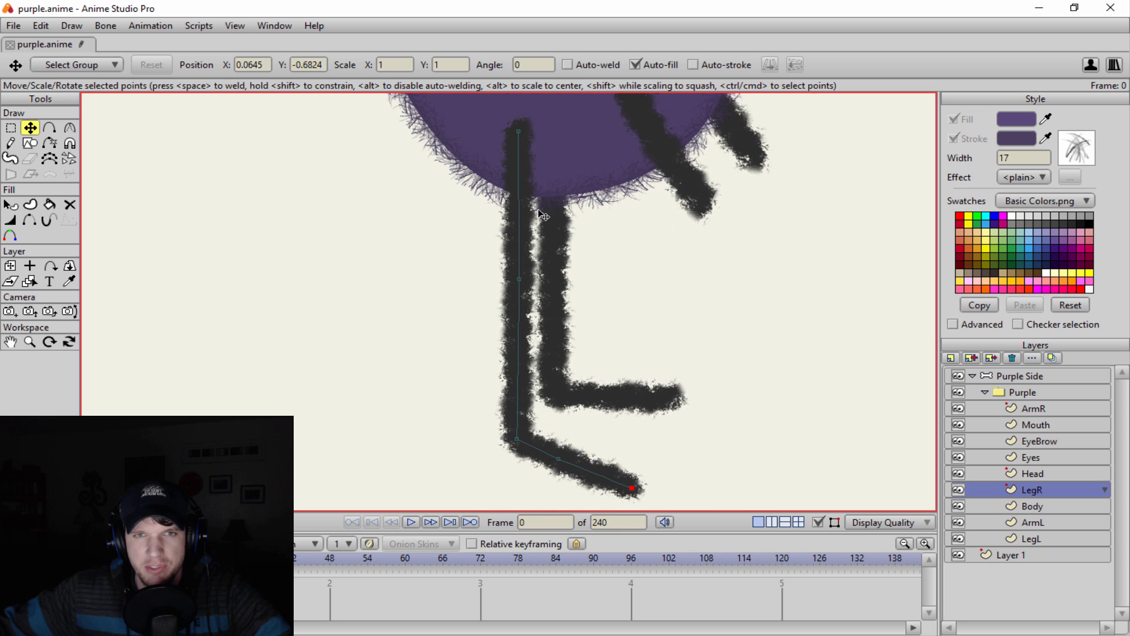
{"action": "scroll", "coordinate": [533, 277], "scroll_direction": "up", "scroll_amount": 2}
{"action": "scroll", "coordinate": [528, 291], "scroll_direction": "down", "scroll_amount": 3}
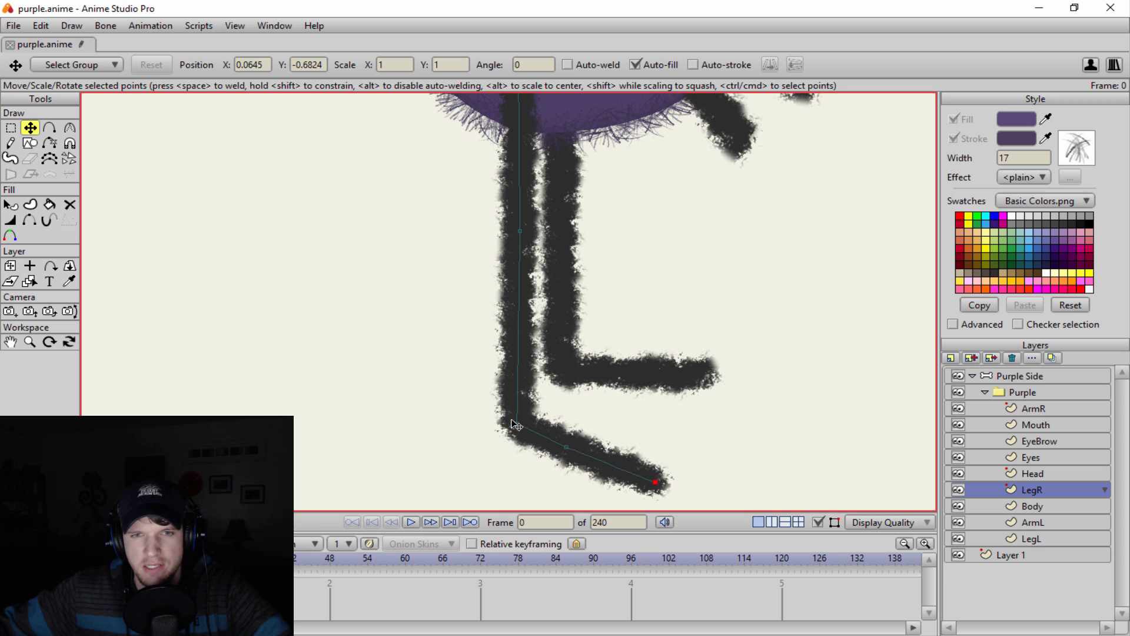
{"action": "left_click", "coordinate": [653, 480]}
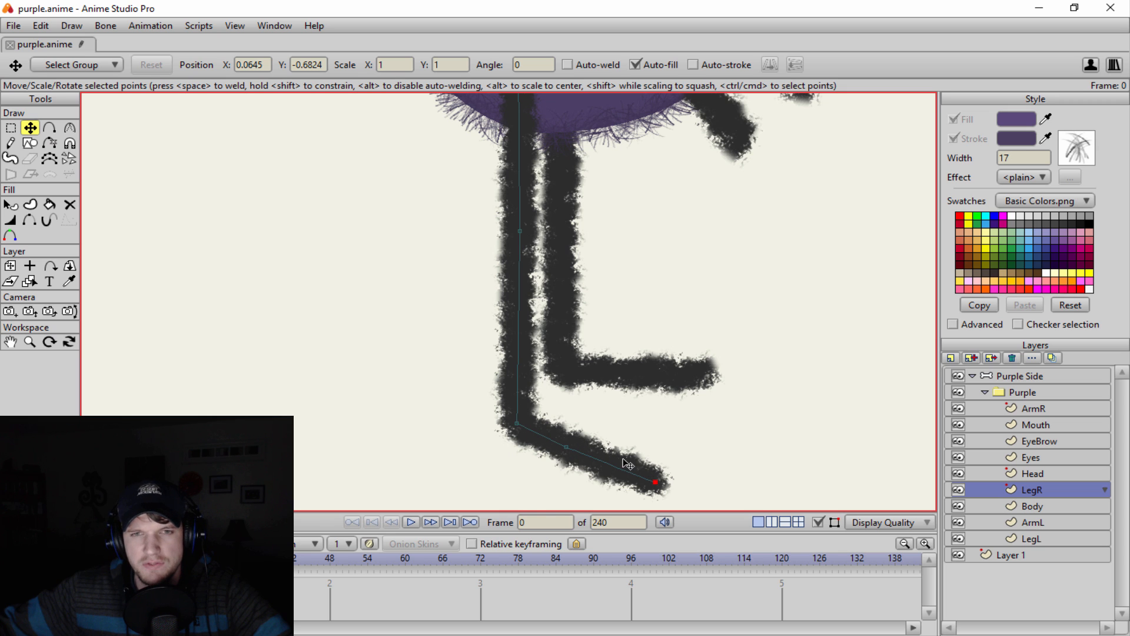
{"action": "scroll", "coordinate": [612, 331], "scroll_direction": "down", "scroll_amount": 2}
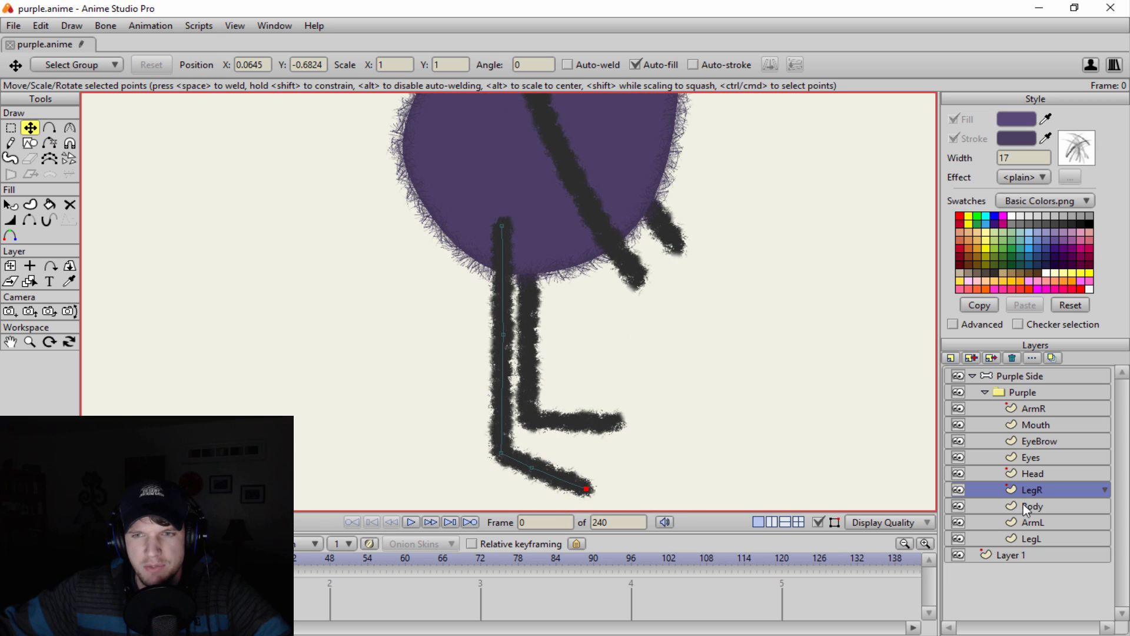
Step: Check the ArmL layer, and select the body shape on the Body layer to examine its points and outline
{"action": "left_click", "coordinate": [1033, 523]}
{"action": "scroll", "coordinate": [591, 321], "scroll_direction": "up", "scroll_amount": 2}
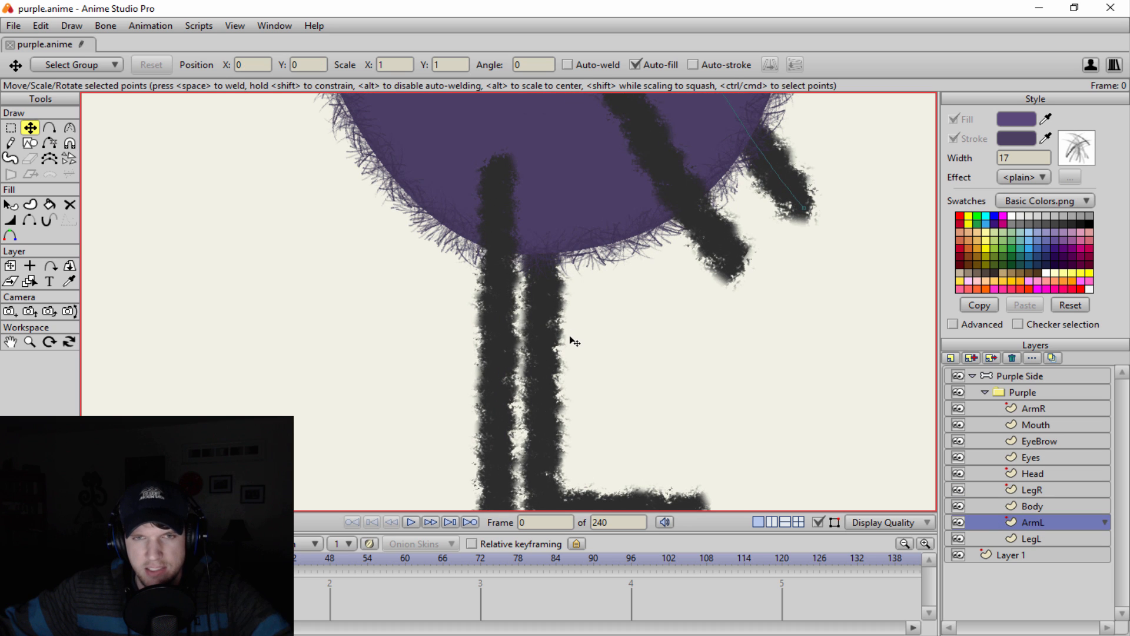
{"action": "left_click", "coordinate": [1058, 509]}
{"action": "scroll", "coordinate": [787, 424], "scroll_direction": "down", "scroll_amount": 3}
{"action": "scroll", "coordinate": [706, 318], "scroll_direction": "up", "scroll_amount": 2}
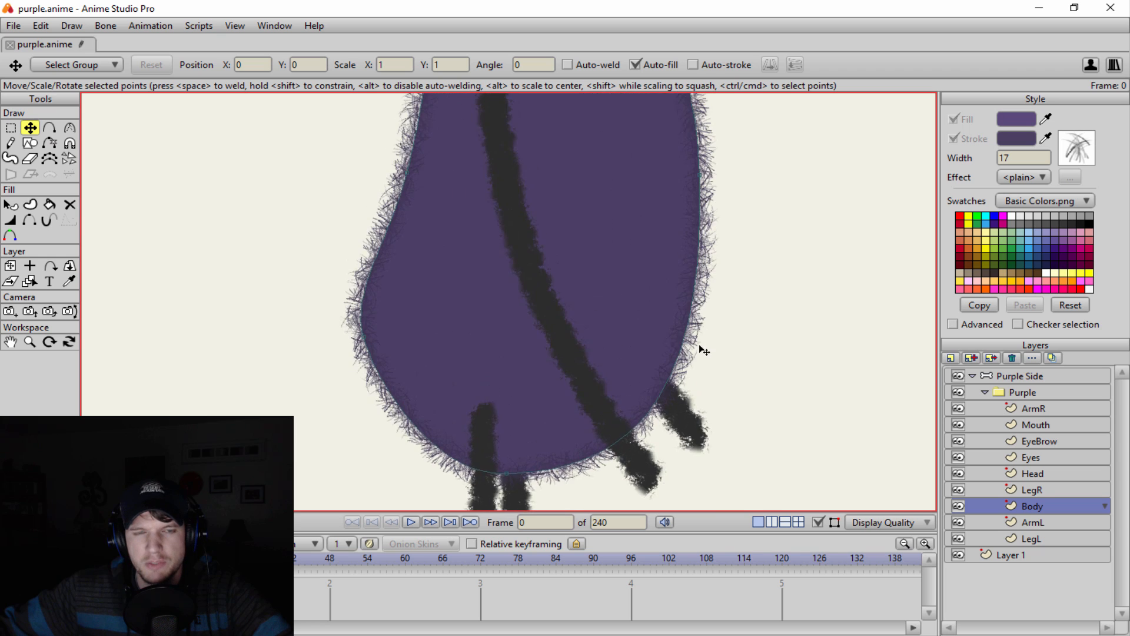
{"action": "scroll", "coordinate": [702, 346], "scroll_direction": "down", "scroll_amount": 2}
{"action": "scroll", "coordinate": [695, 336], "scroll_direction": "up", "scroll_amount": 2}
{"action": "left_click", "coordinate": [588, 283]}
{"action": "scroll", "coordinate": [645, 292], "scroll_direction": "down", "scroll_amount": 2}
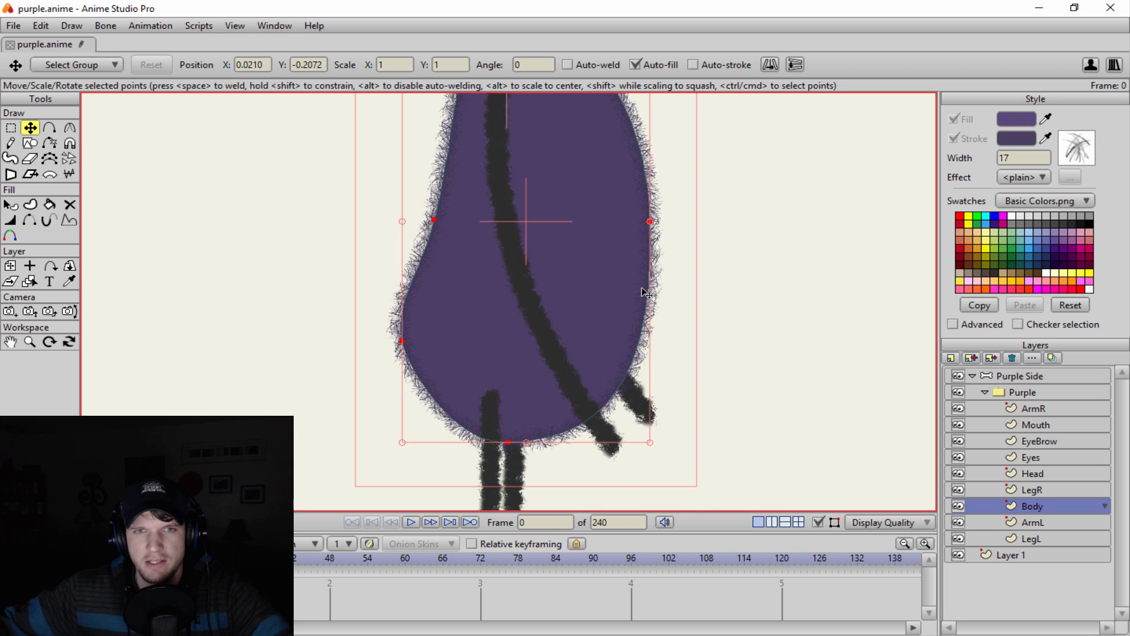
{"action": "left_click_drag", "start_coordinate": [642, 288], "coordinate": [642, 303]}
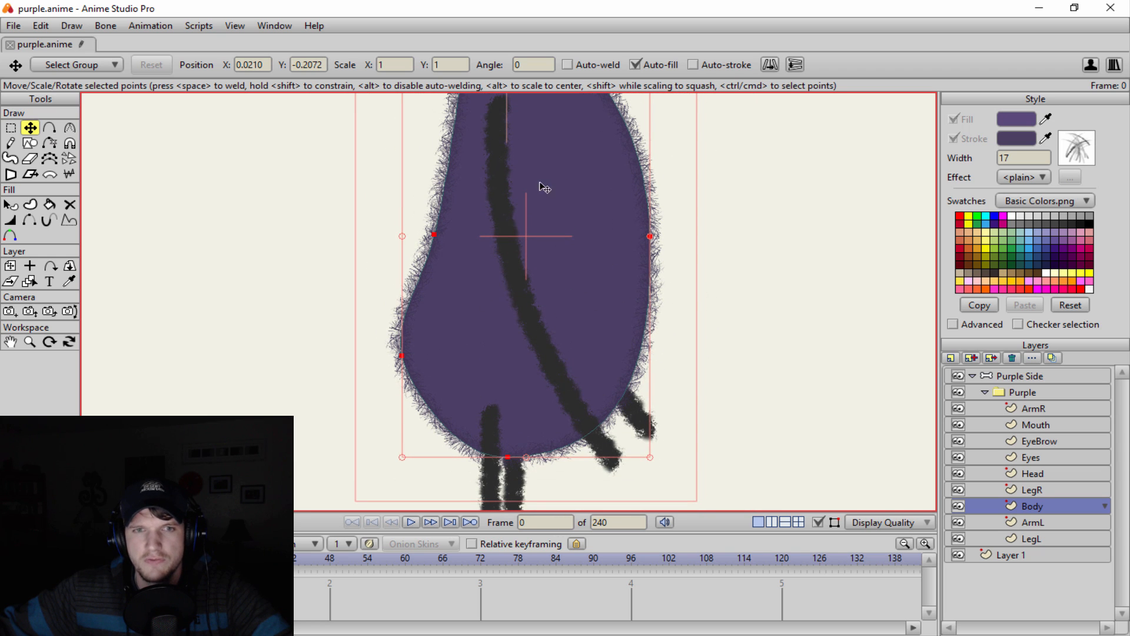
{"action": "scroll", "coordinate": [537, 330], "scroll_direction": "up", "scroll_amount": 2}
{"action": "scroll", "coordinate": [595, 270], "scroll_direction": "down", "scroll_amount": 2}
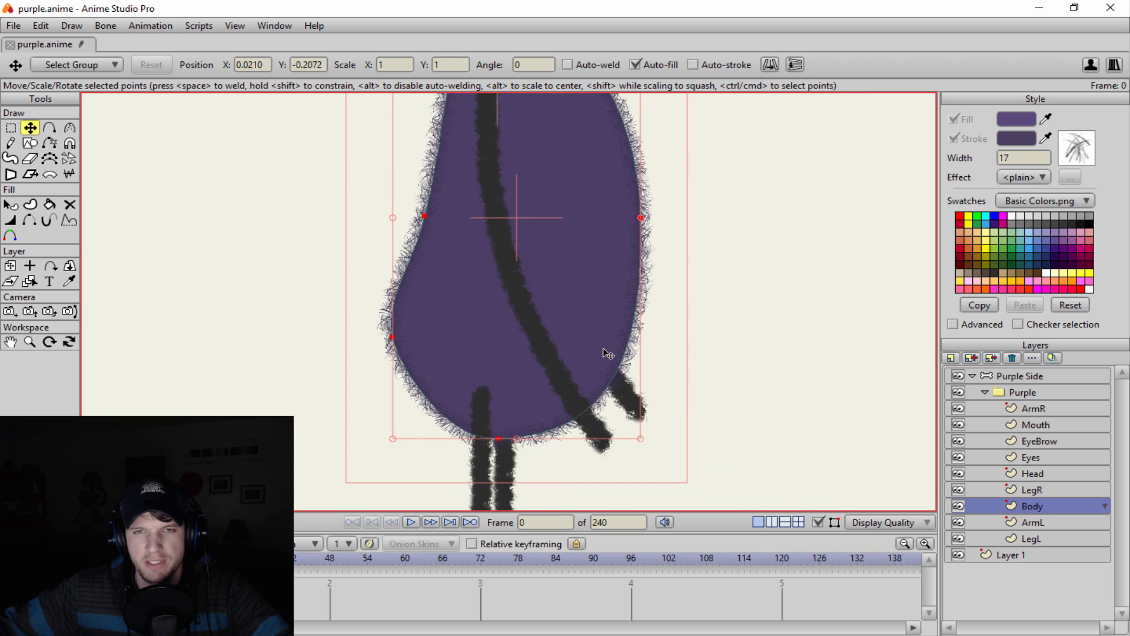
{"action": "scroll", "coordinate": [608, 353], "scroll_direction": "up", "scroll_amount": 1}
Step: Check the left arm and left leg paths on the ArmL and LegL layers
{"action": "left_click", "coordinate": [1045, 522]}
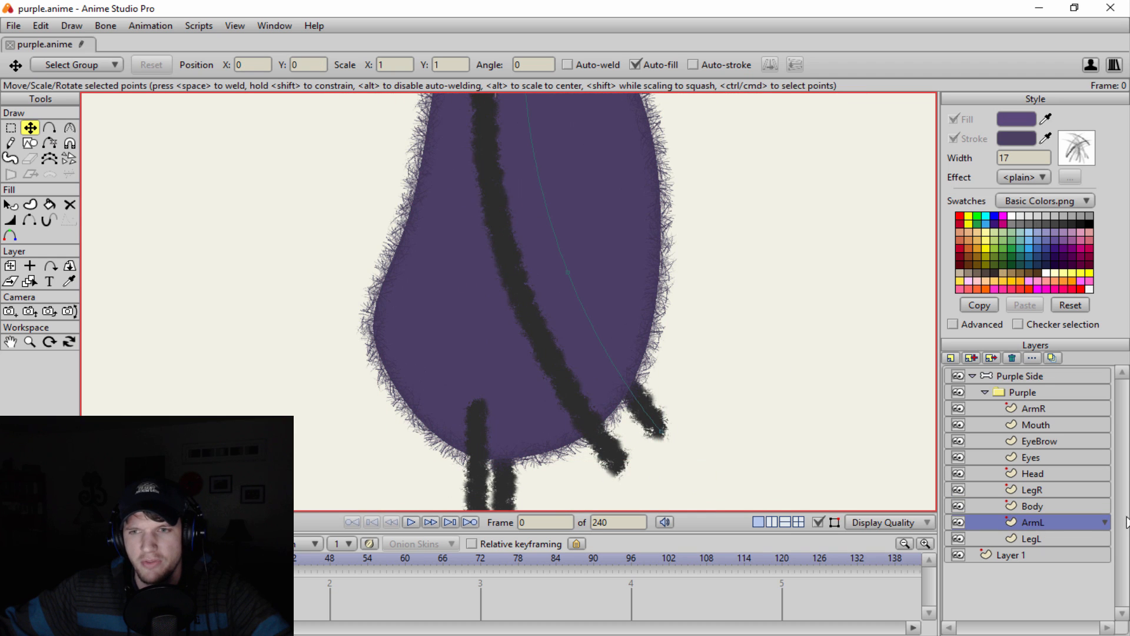
{"action": "left_click", "coordinate": [1036, 538]}
{"action": "scroll", "coordinate": [853, 144], "scroll_direction": "down", "scroll_amount": 5}
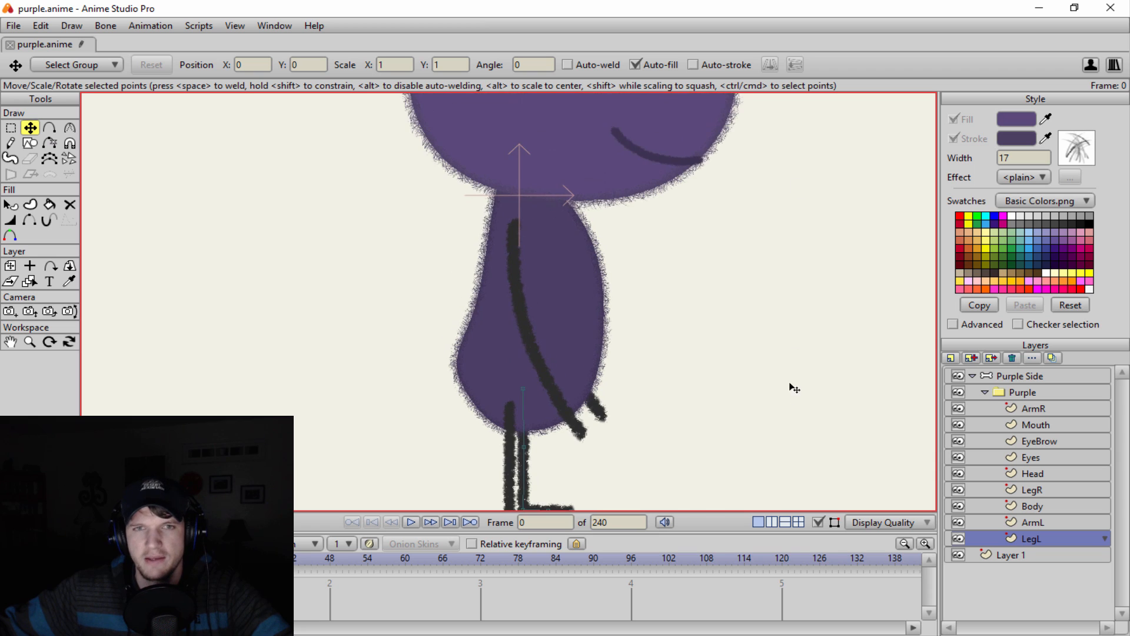
Step: Return to the Purple Side bone layer and activate the Select Bone tool with the whole skeleton in view
{"action": "scroll", "coordinate": [794, 388], "scroll_direction": "down", "scroll_amount": 3}
{"action": "key", "text": "ctrl+z"}
{"action": "scroll", "coordinate": [680, 256], "scroll_direction": "up", "scroll_amount": 5}
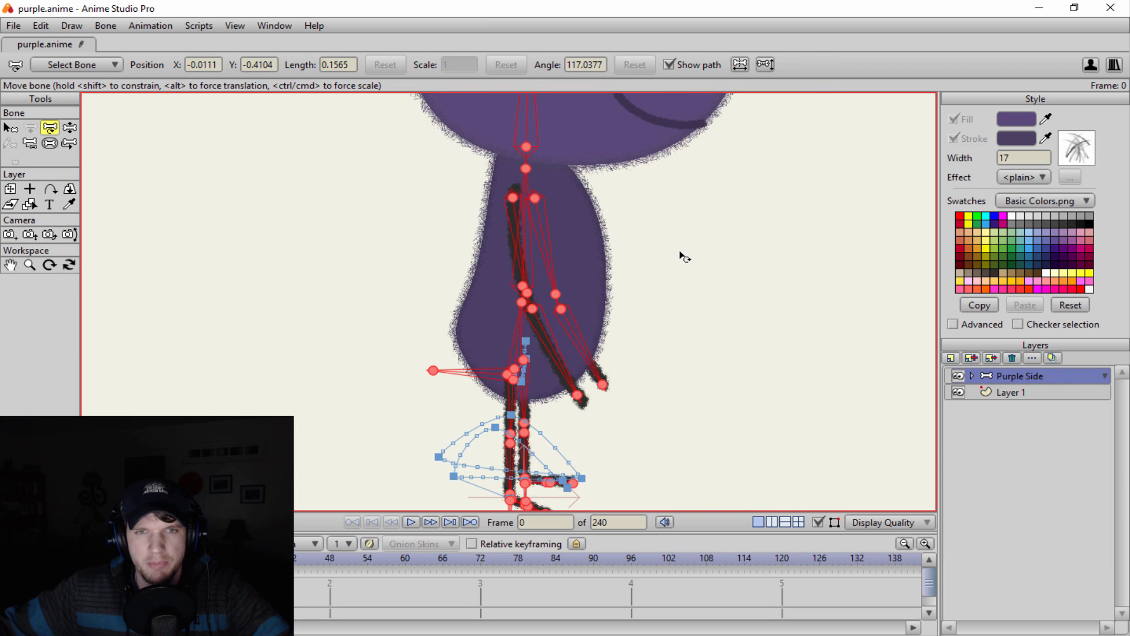
{"action": "key", "text": "b"}
{"action": "scroll", "coordinate": [653, 241], "scroll_direction": "down", "scroll_amount": 2}
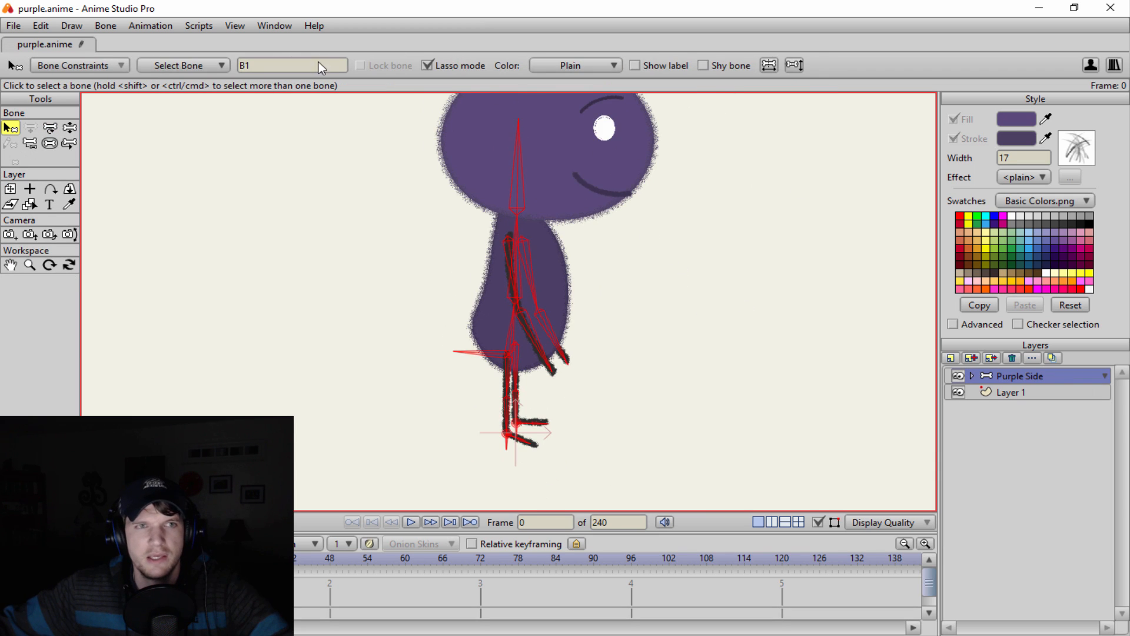
Step: Review the available bone binding commands and deselect all bones
{"action": "left_click", "coordinate": [106, 26]}
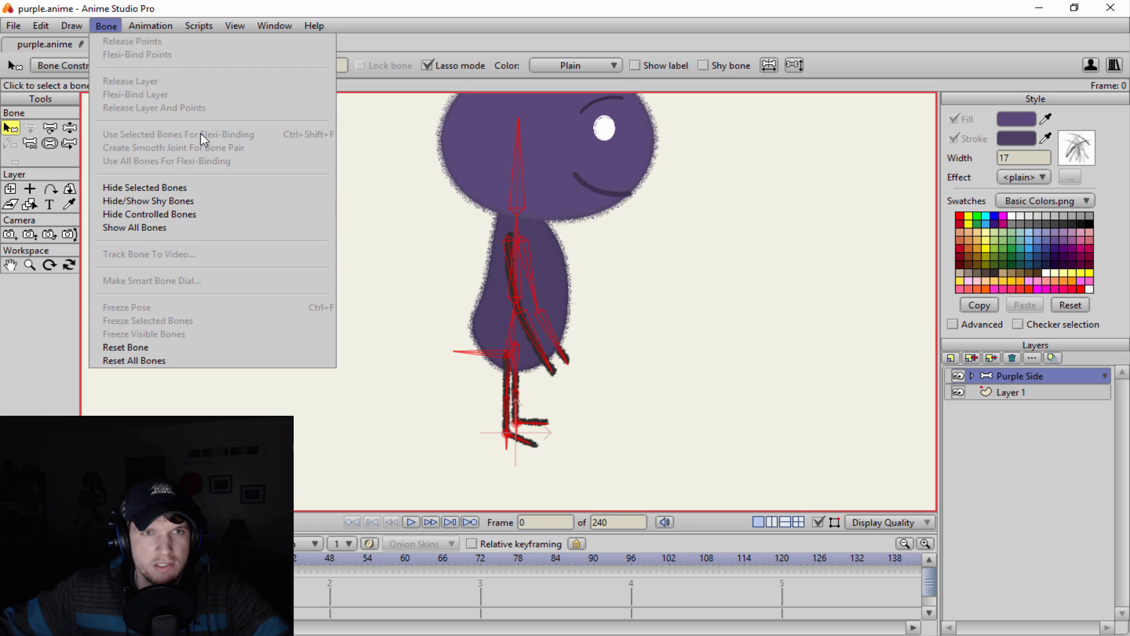
{"action": "left_click", "coordinate": [714, 315]}
{"action": "left_click", "coordinate": [701, 298]}
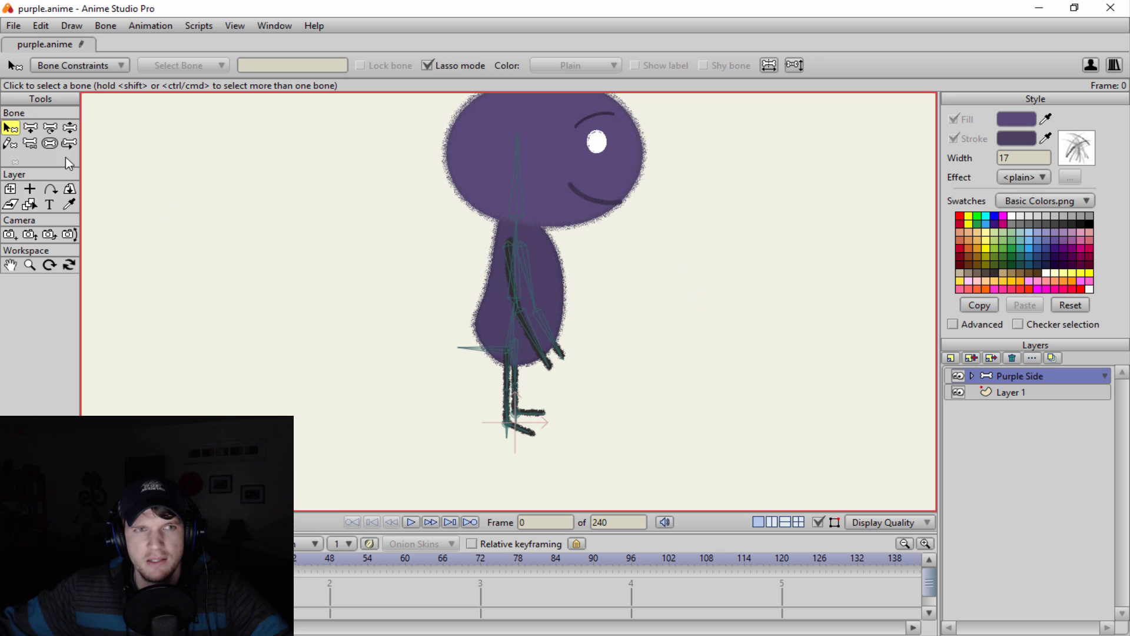
Step: Display the bone strength regions and examine their coverage over the character's body, arms and legs
{"action": "key", "text": "s"}
{"action": "scroll", "coordinate": [595, 288], "scroll_direction": "up", "scroll_amount": 4}
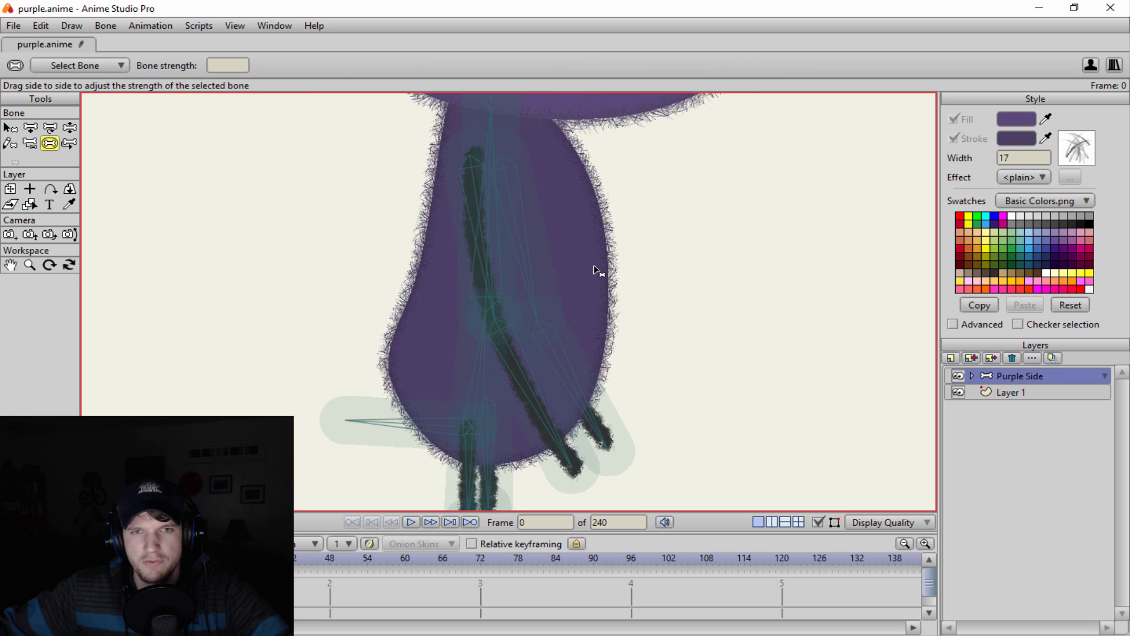
{"action": "scroll", "coordinate": [492, 307], "scroll_direction": "down", "scroll_amount": 1}
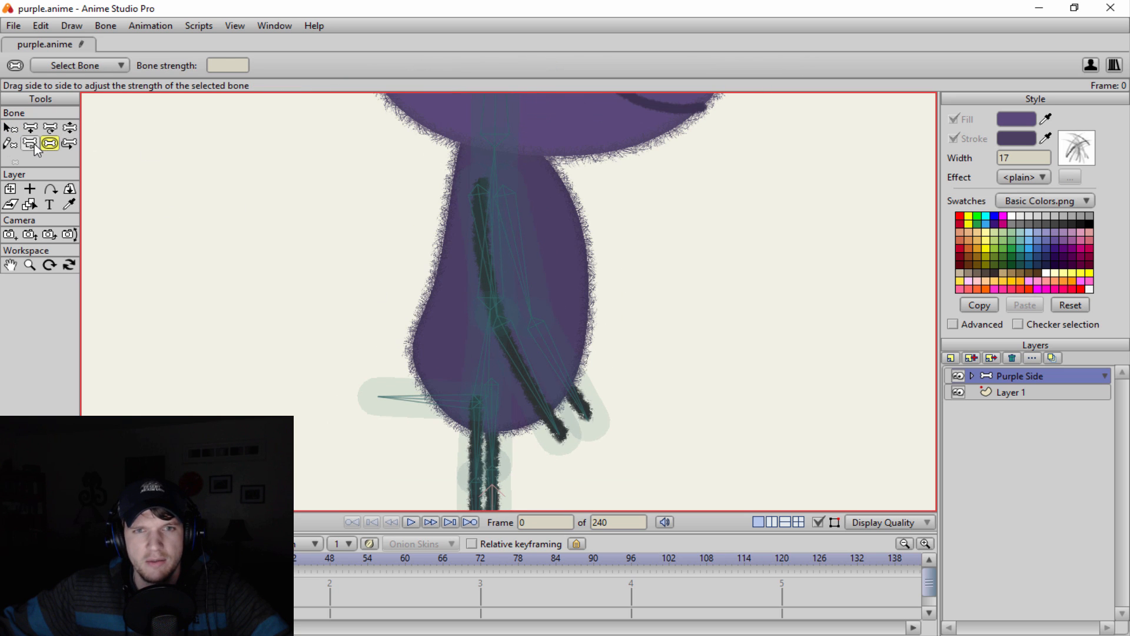
{"action": "scroll", "coordinate": [595, 252], "scroll_direction": "down", "scroll_amount": 2}
{"action": "scroll", "coordinate": [591, 207], "scroll_direction": "up", "scroll_amount": 1}
{"action": "left_click_drag", "start_coordinate": [621, 265], "coordinate": [606, 309]}
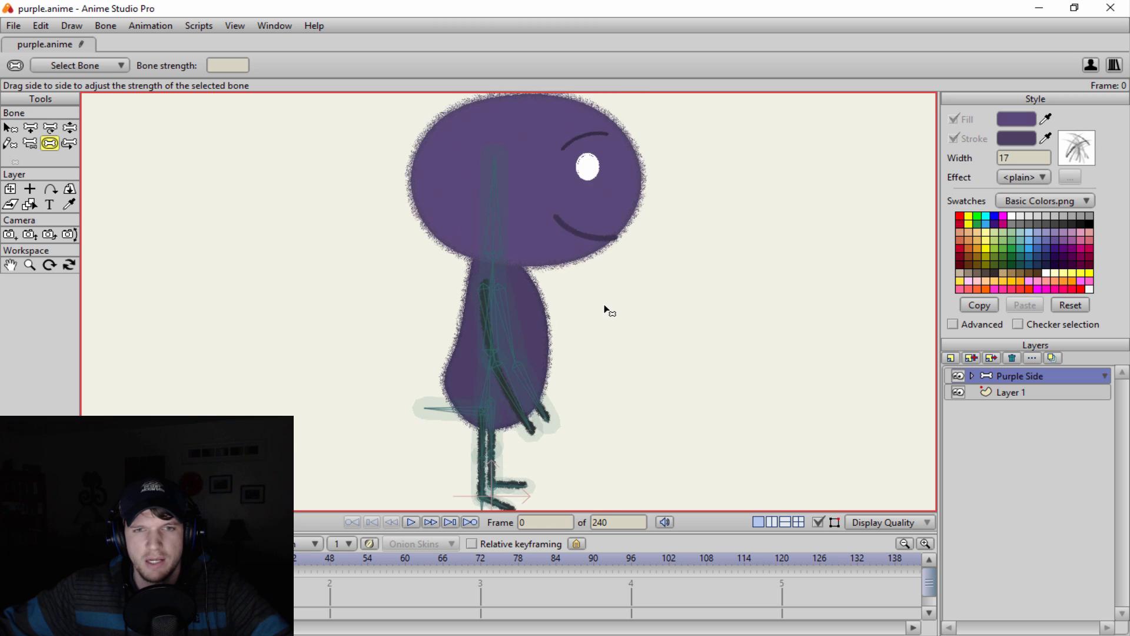
{"action": "scroll", "coordinate": [603, 300], "scroll_direction": "up", "scroll_amount": 2}
Step: Test how the arms bend by moving the arm bones with the Manipulate Bones tool
{"action": "key", "text": "z"}
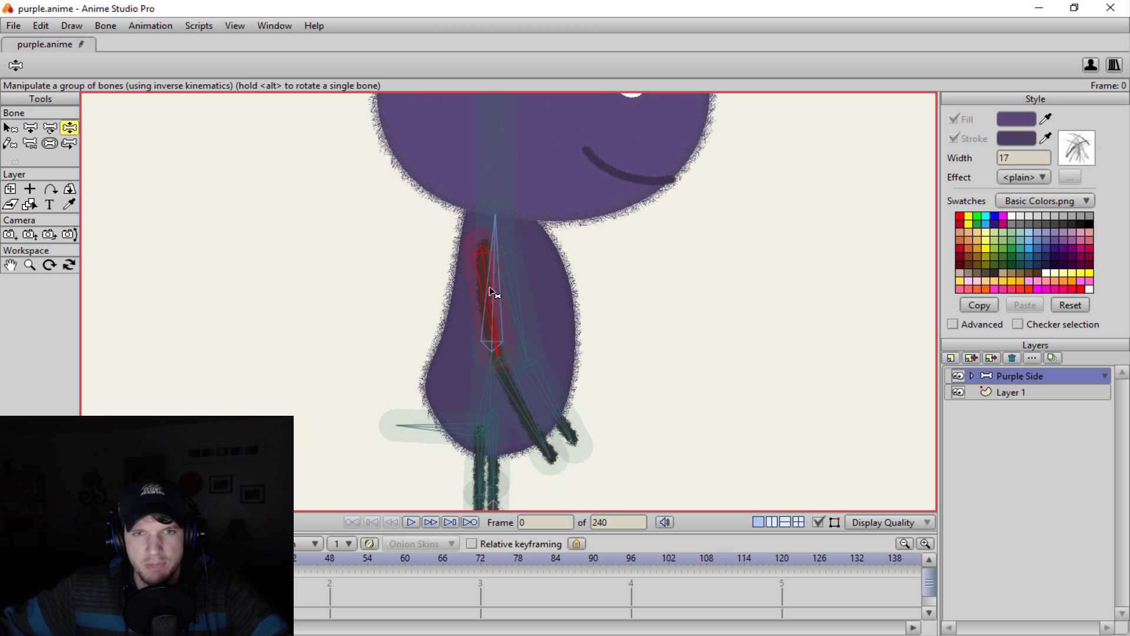
{"action": "left_click_drag", "start_coordinate": [489, 286], "coordinate": [694, 229]}
{"action": "left_click_drag", "start_coordinate": [641, 323], "coordinate": [700, 361]}
{"action": "left_click_drag", "start_coordinate": [378, 285], "coordinate": [600, 306]}
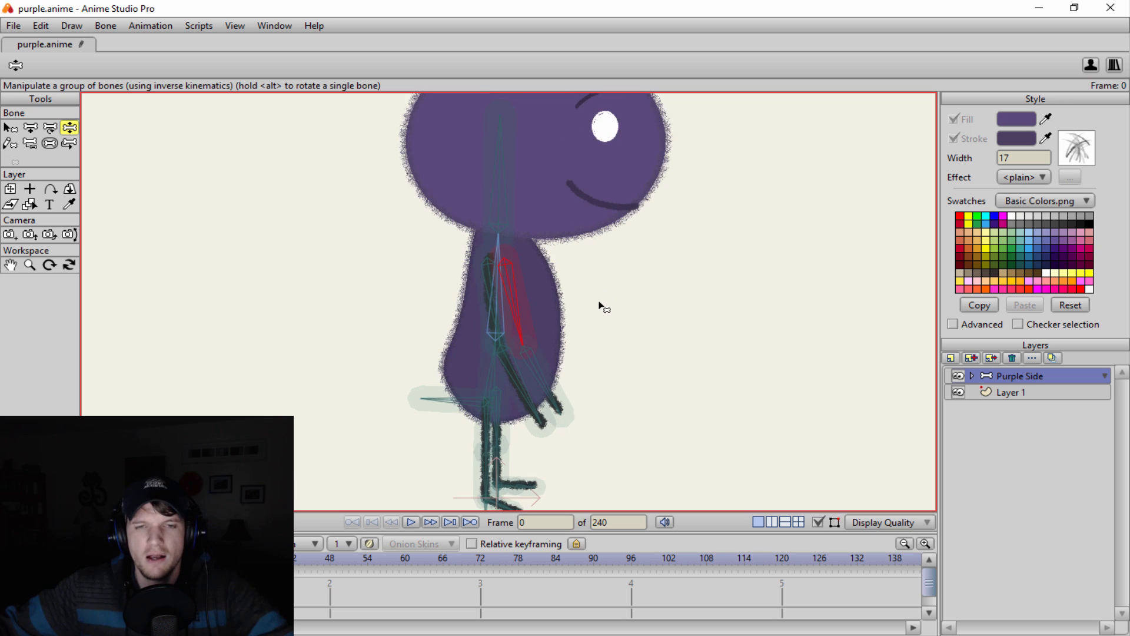
Step: Select the upper bone of the right leg with the Select Bone tool
{"action": "scroll", "coordinate": [600, 306], "scroll_direction": "up", "scroll_amount": 3}
{"action": "scroll", "coordinate": [572, 320], "scroll_direction": "up", "scroll_amount": 2}
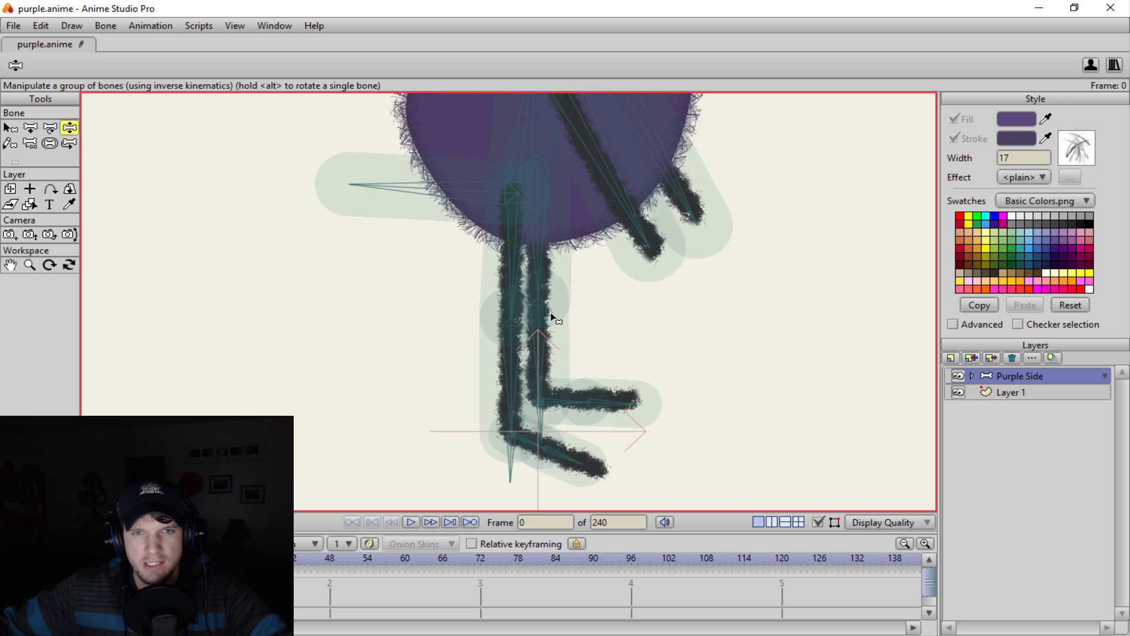
{"action": "scroll", "coordinate": [551, 314], "scroll_direction": "up", "scroll_amount": 1}
{"action": "key", "text": "b"}
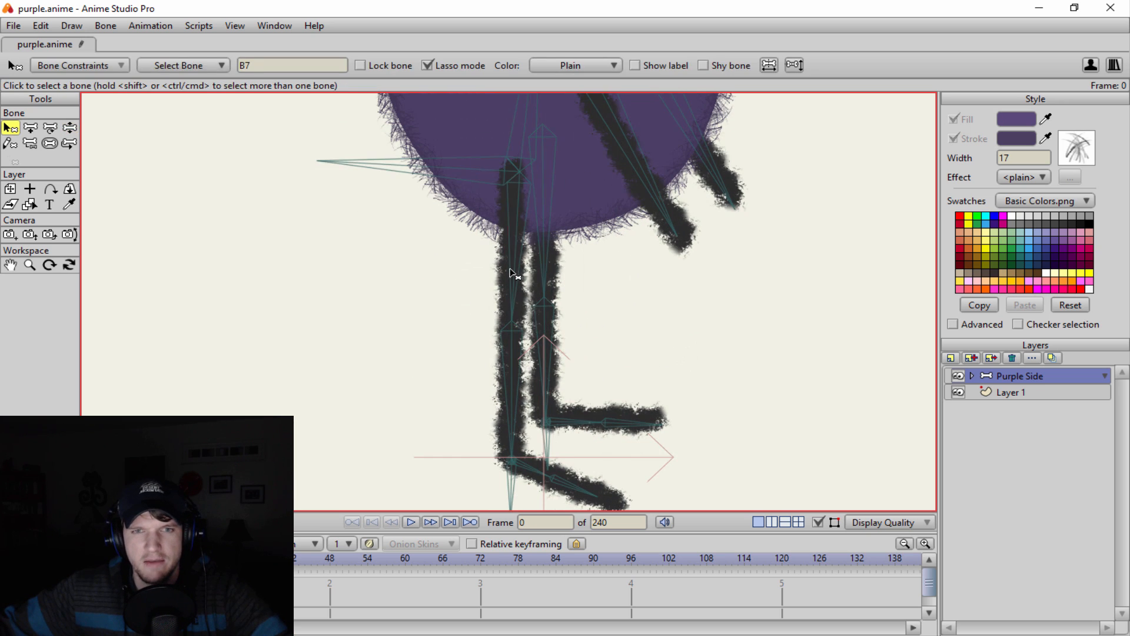
{"action": "left_click", "coordinate": [518, 305]}
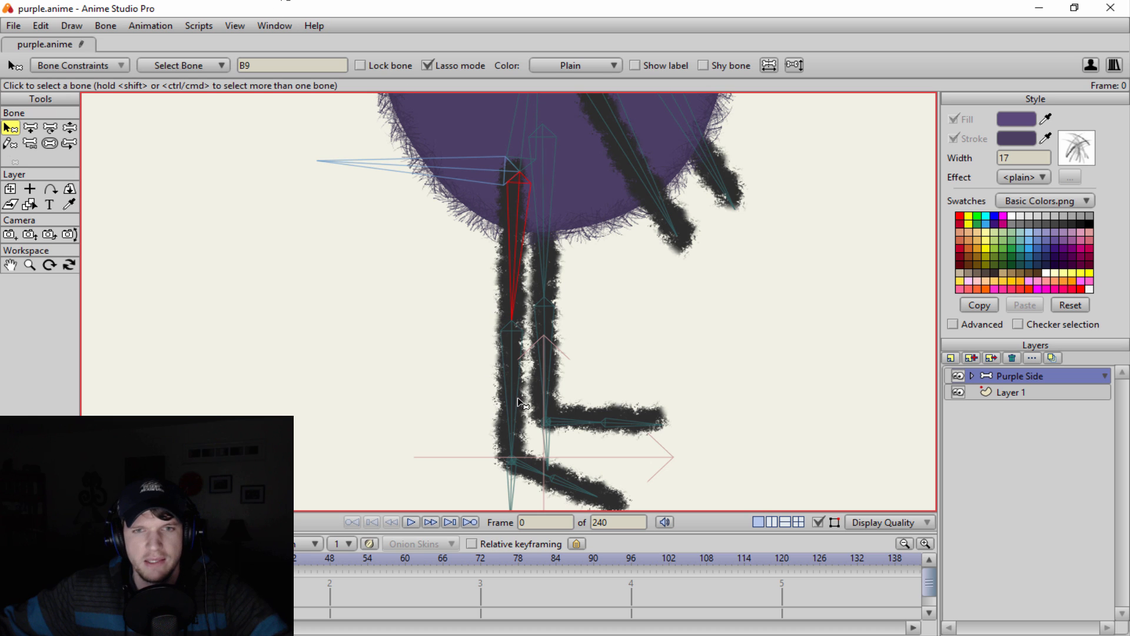
Step: Examine the bone constraints of the right leg's upper and lower bones and clear the bone selection
{"action": "left_click", "coordinate": [516, 377], "text": "shift"}
{"action": "left_click", "coordinate": [212, 66]}
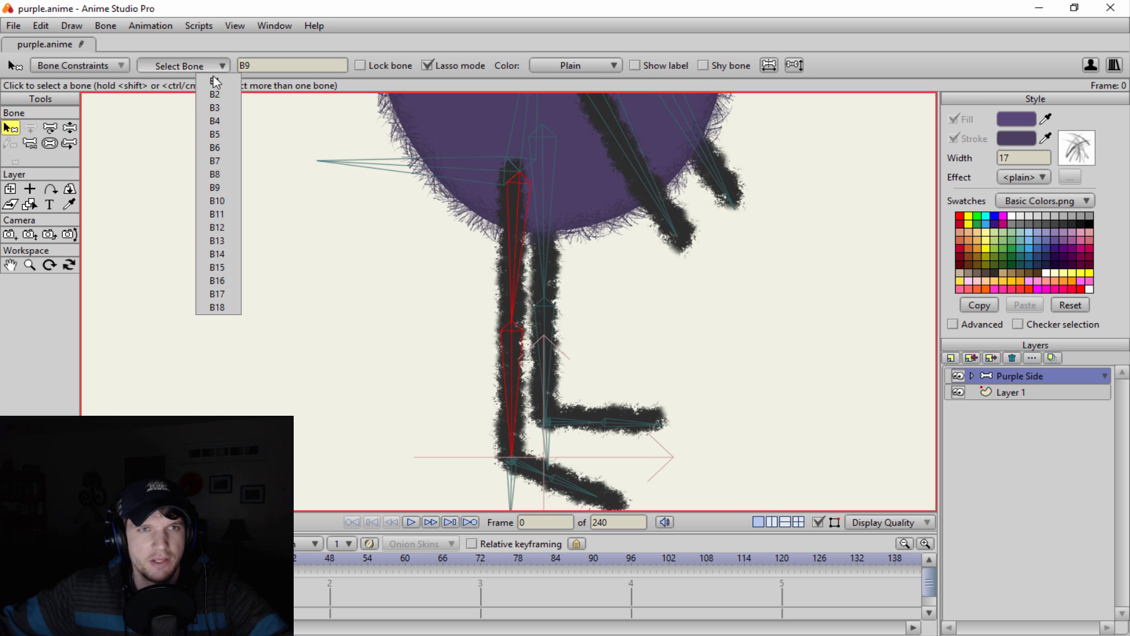
{"action": "left_click", "coordinate": [114, 68]}
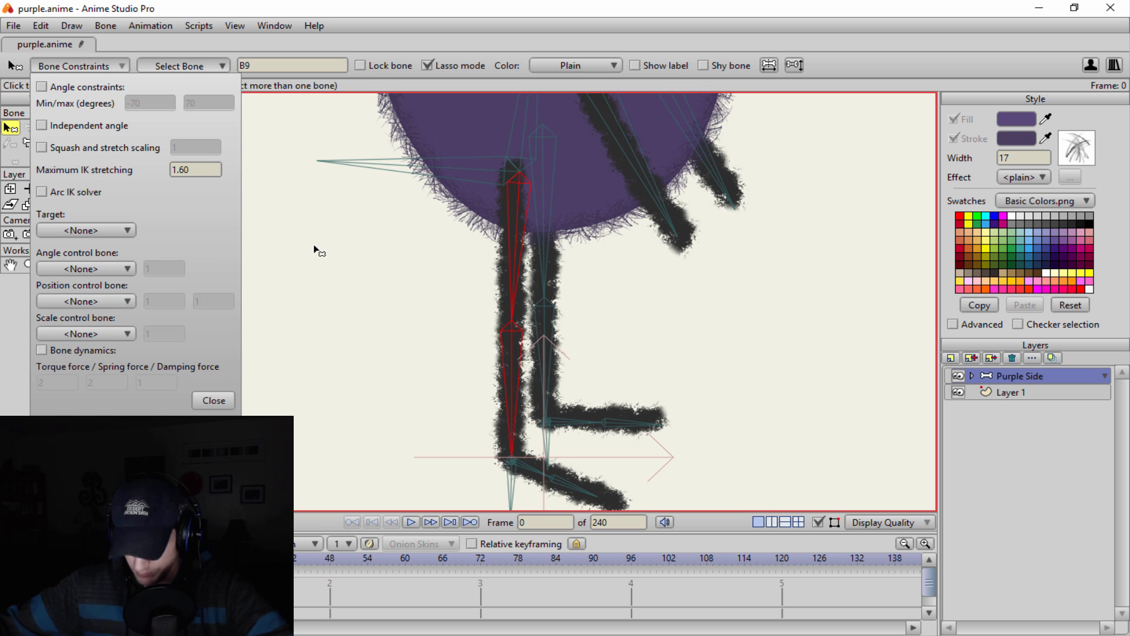
{"action": "left_click", "coordinate": [333, 243]}
Step: Try bending the right leg with the Manipulate Bones tool and undo the move
{"action": "scroll", "coordinate": [370, 222], "scroll_direction": "down", "scroll_amount": 2}
{"action": "scroll", "coordinate": [396, 328], "scroll_direction": "down", "scroll_amount": 3}
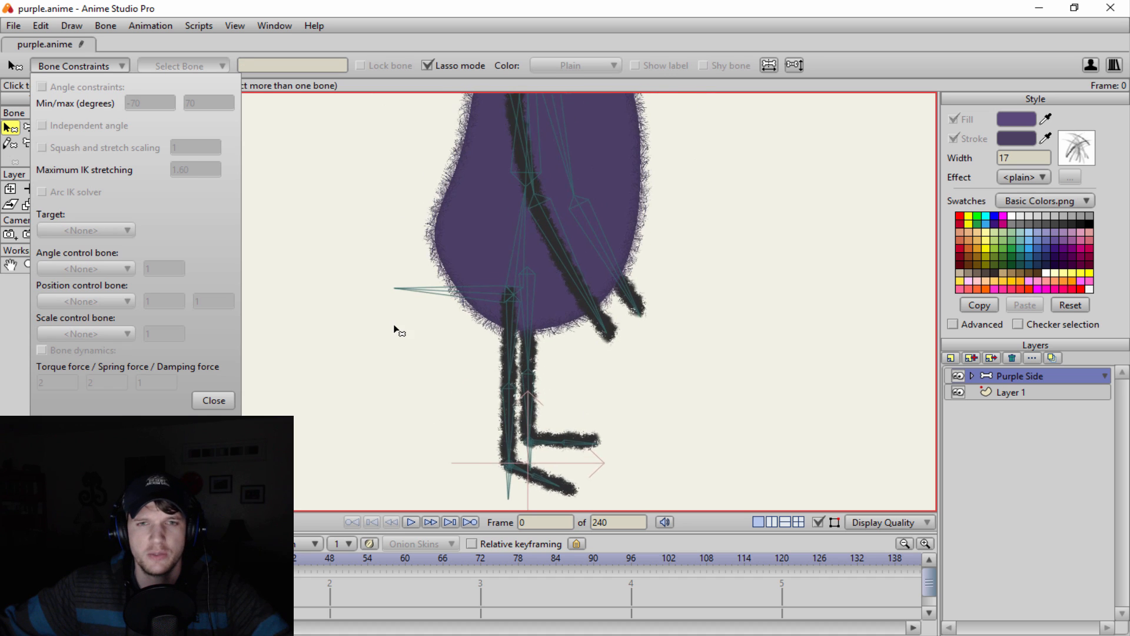
{"action": "key", "text": "z"}
{"action": "left_click_drag", "start_coordinate": [456, 344], "coordinate": [465, 195]}
{"action": "key", "text": "ctrl+z"}
{"action": "scroll", "coordinate": [457, 331], "scroll_direction": "up", "scroll_amount": 5}
{"action": "scroll", "coordinate": [477, 242], "scroll_direction": "up", "scroll_amount": 2}
{"action": "left_click_drag", "start_coordinate": [468, 325], "coordinate": [496, 250]}
Step: Test the target bone below the right heel and the right shin bone with the Manipulate Bones tool
{"action": "scroll", "coordinate": [510, 306], "scroll_direction": "up", "scroll_amount": 3}
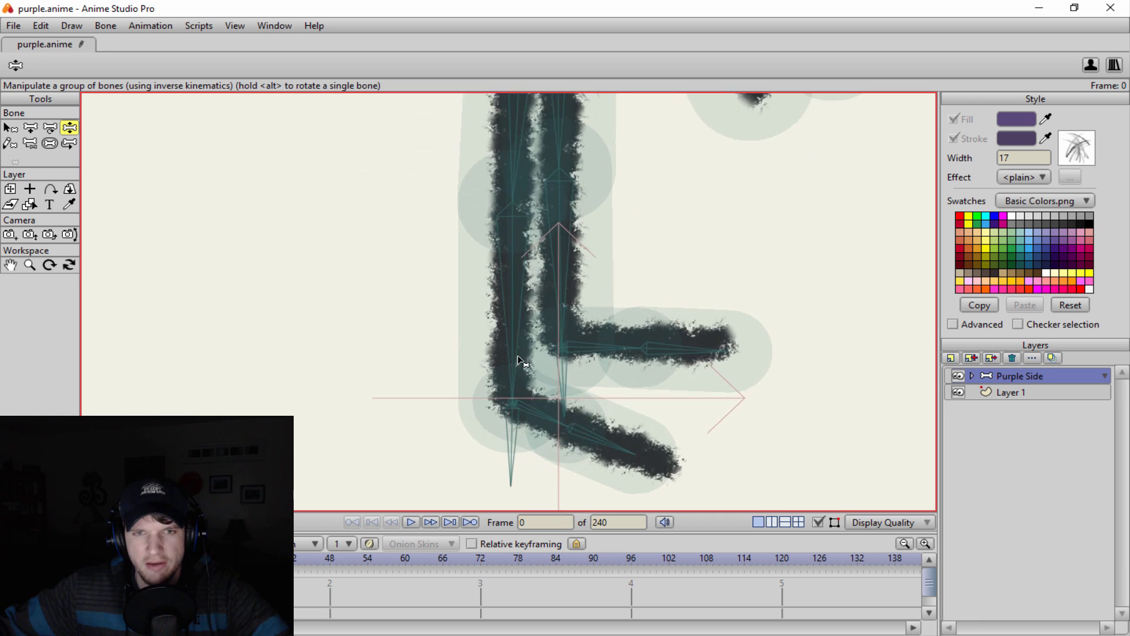
{"action": "left_click_drag", "start_coordinate": [514, 441], "coordinate": [503, 330]}
{"action": "left_click", "coordinate": [499, 333]}
{"action": "left_click_drag", "start_coordinate": [499, 220], "coordinate": [505, 313]}
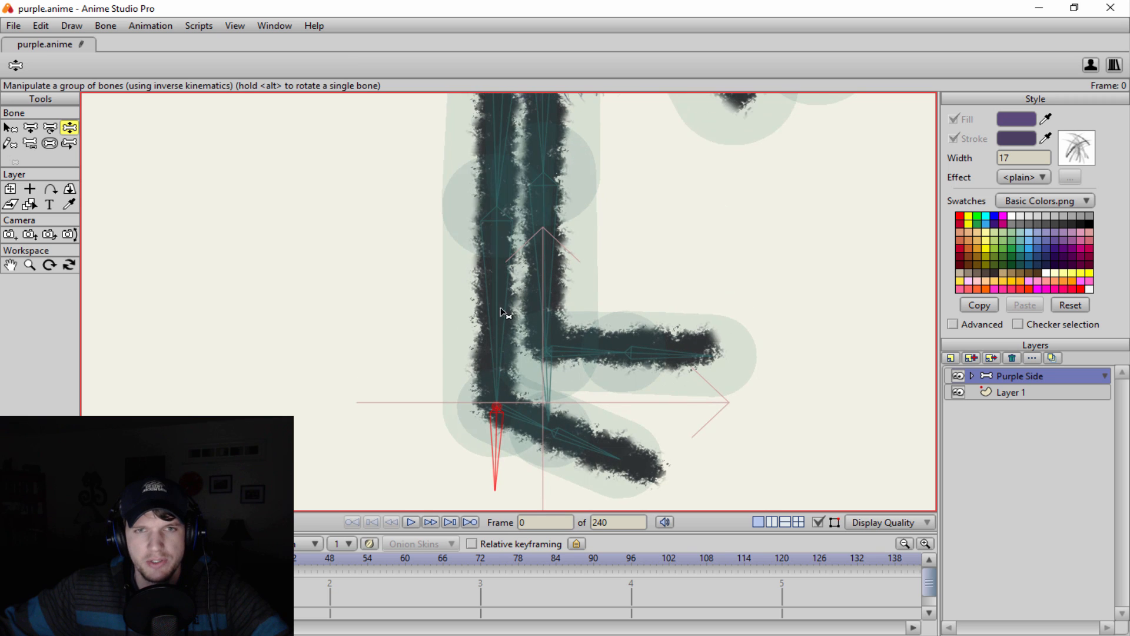
{"action": "left_click", "coordinate": [499, 268]}
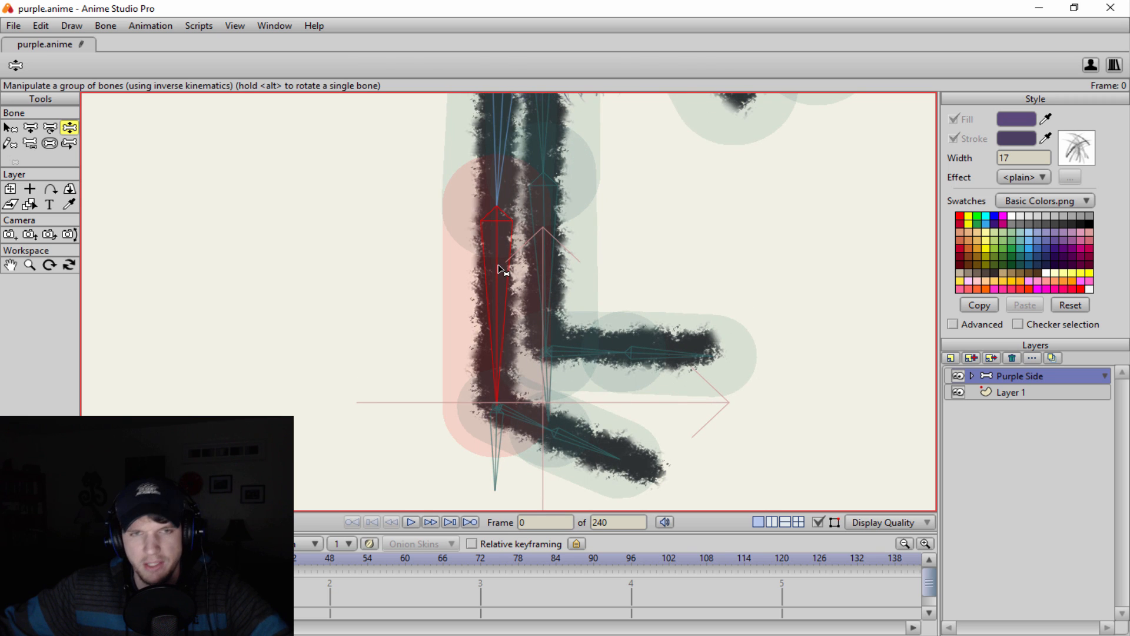
Step: Check the target settings in the bone constraints of both shin bones and select their heel target bones, B17 and B18
{"action": "key", "text": "b"}
{"action": "left_click", "coordinate": [497, 447]}
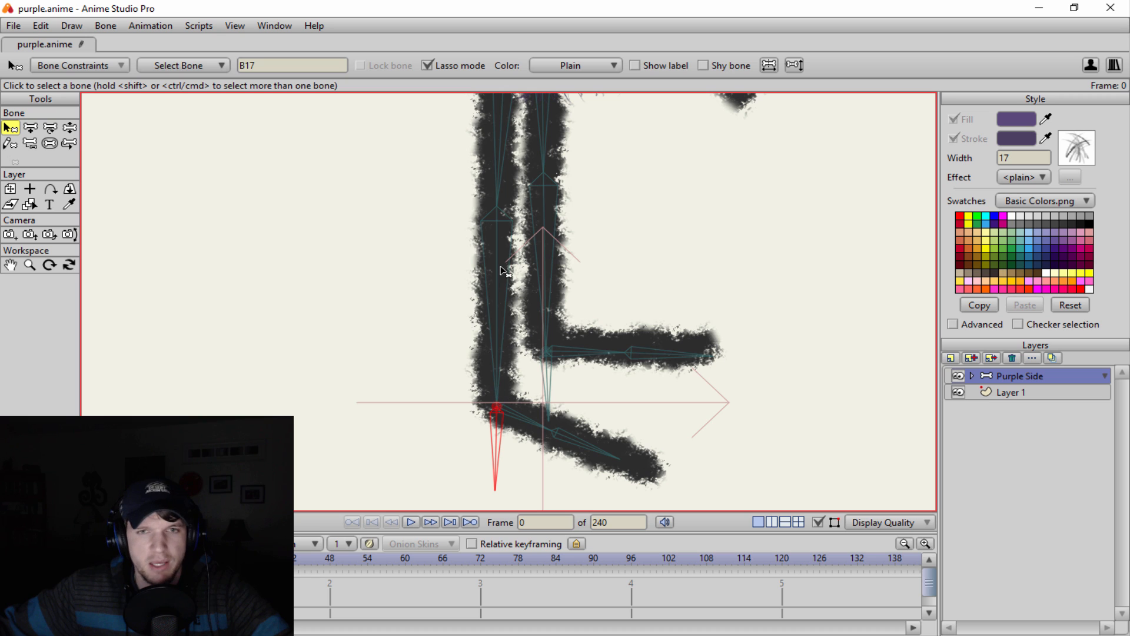
{"action": "left_click_drag", "start_coordinate": [500, 270], "coordinate": [499, 301]}
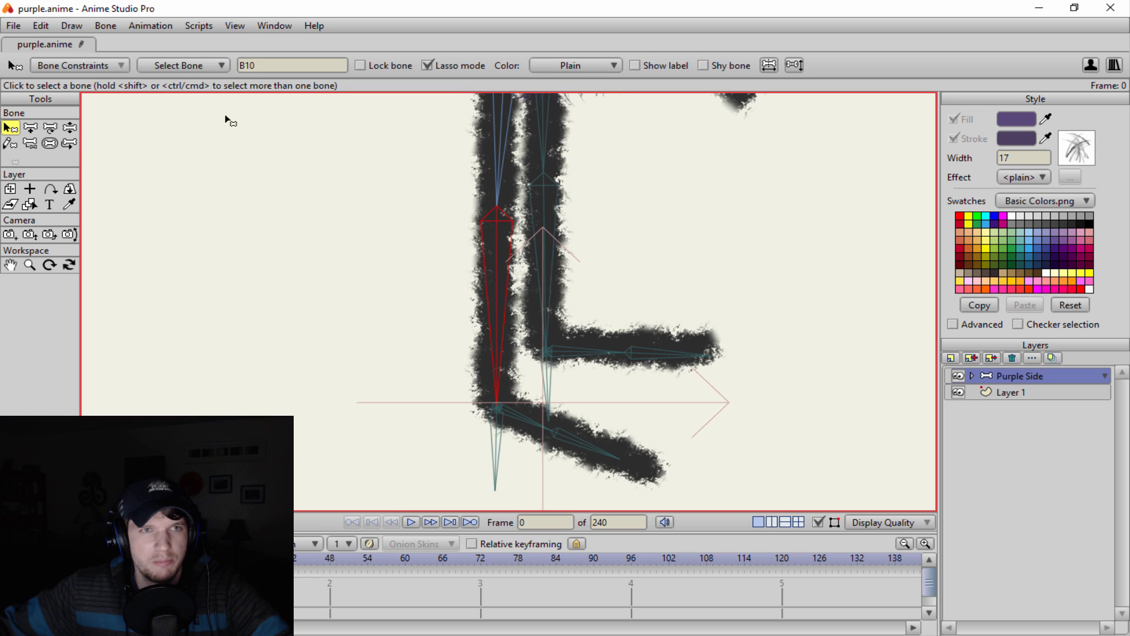
{"action": "left_click", "coordinate": [123, 66]}
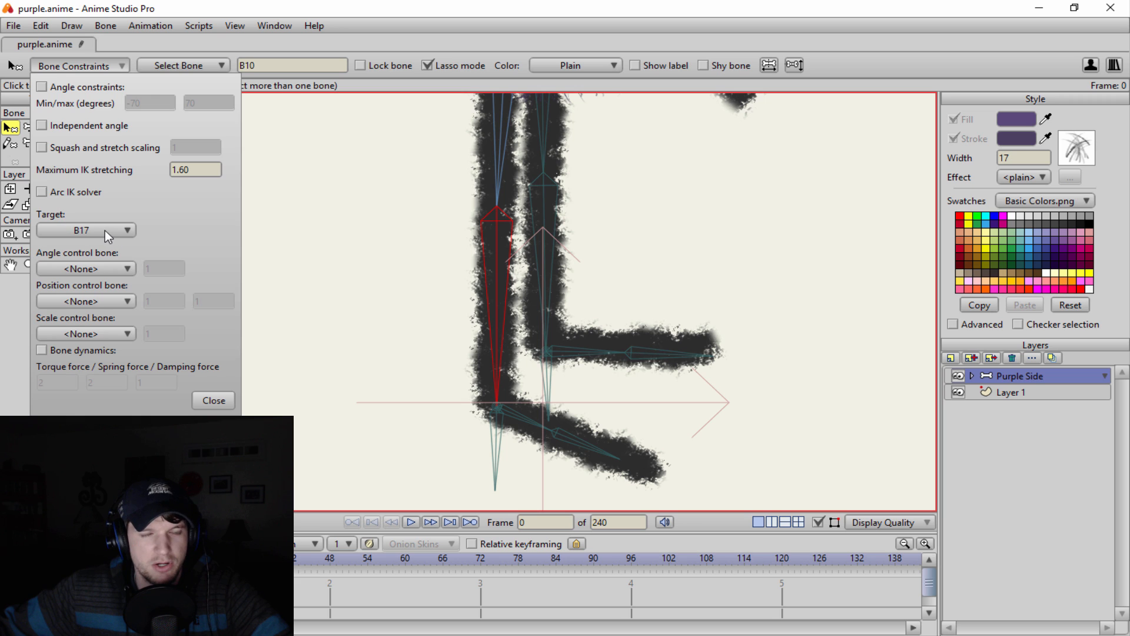
{"action": "left_click", "coordinate": [549, 257]}
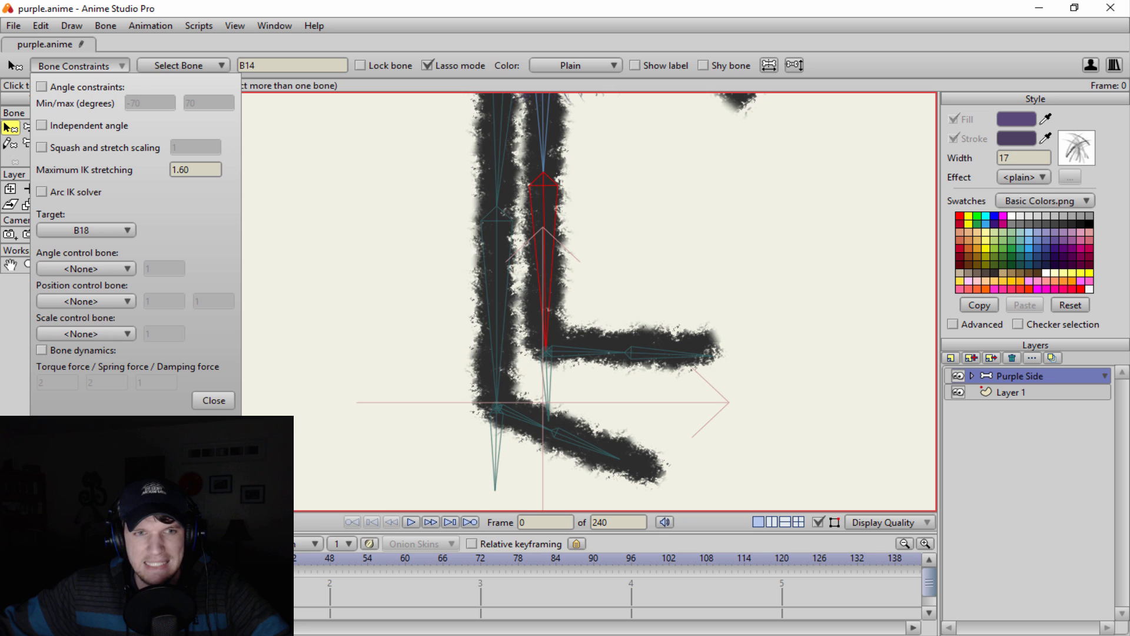
{"action": "left_click", "coordinate": [227, 402]}
{"action": "left_click", "coordinate": [548, 377]}
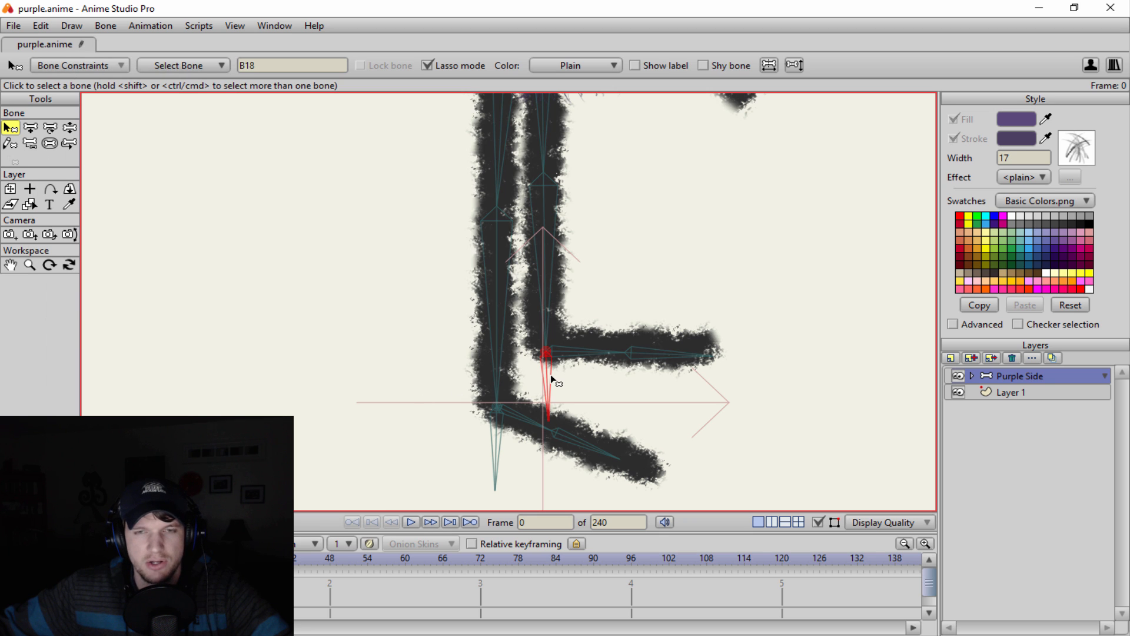
{"action": "scroll", "coordinate": [576, 284], "scroll_direction": "down", "scroll_amount": 2}
{"action": "scroll", "coordinate": [577, 284], "scroll_direction": "down", "scroll_amount": 4}
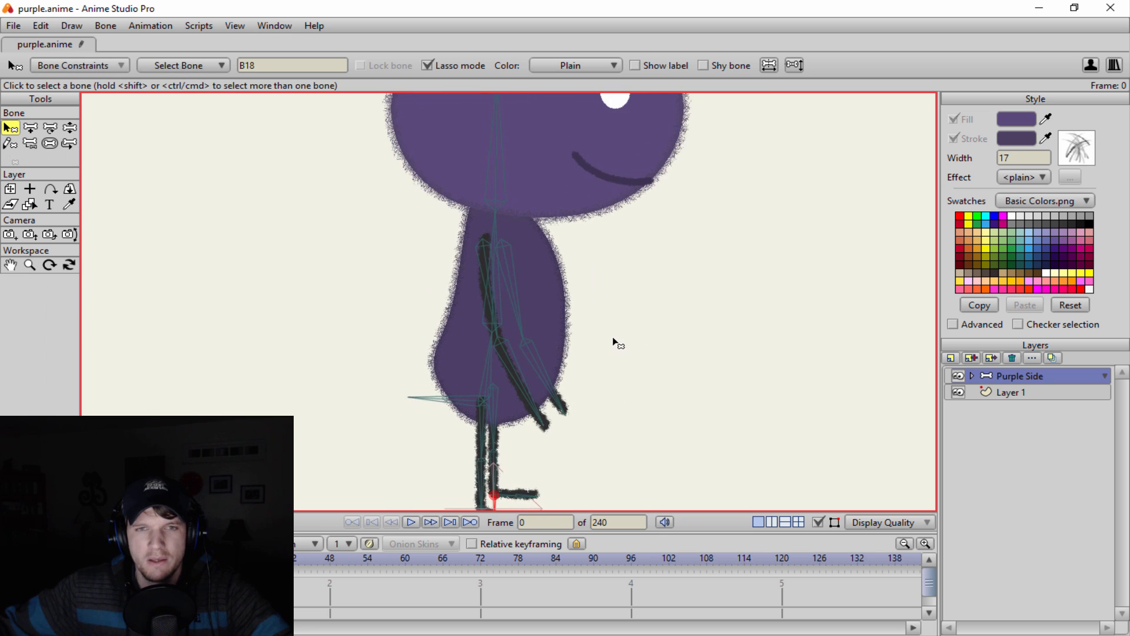
{"action": "left_click_drag", "start_coordinate": [584, 356], "coordinate": [581, 363]}
{"action": "scroll", "coordinate": [571, 350], "scroll_direction": "down", "scroll_amount": 1}
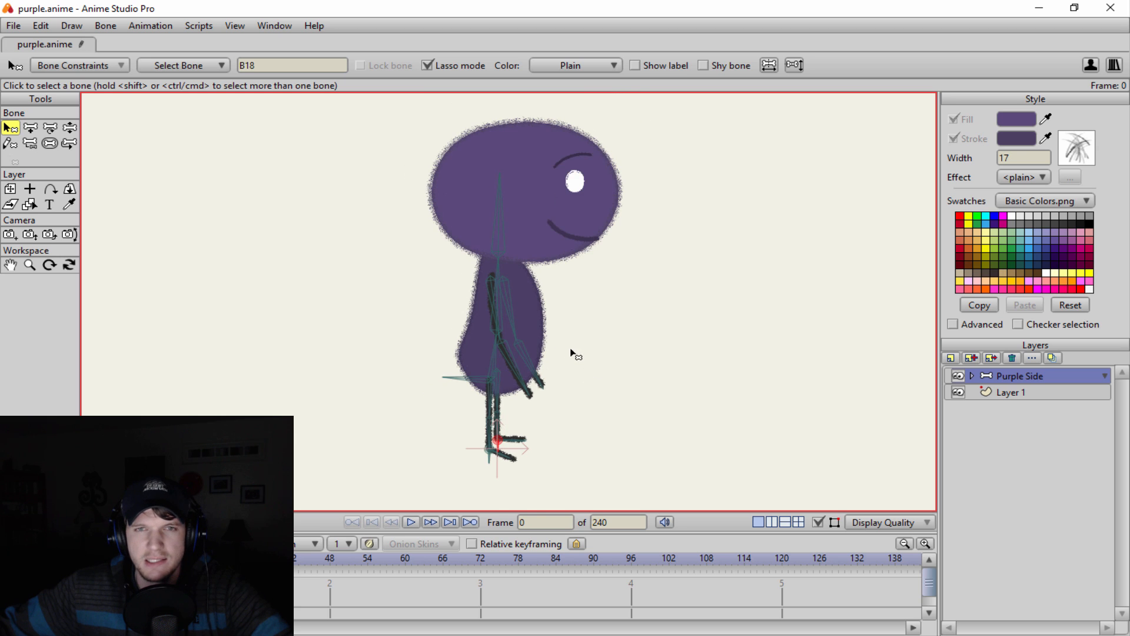
{"action": "scroll", "coordinate": [580, 271], "scroll_direction": "up", "scroll_amount": 1}
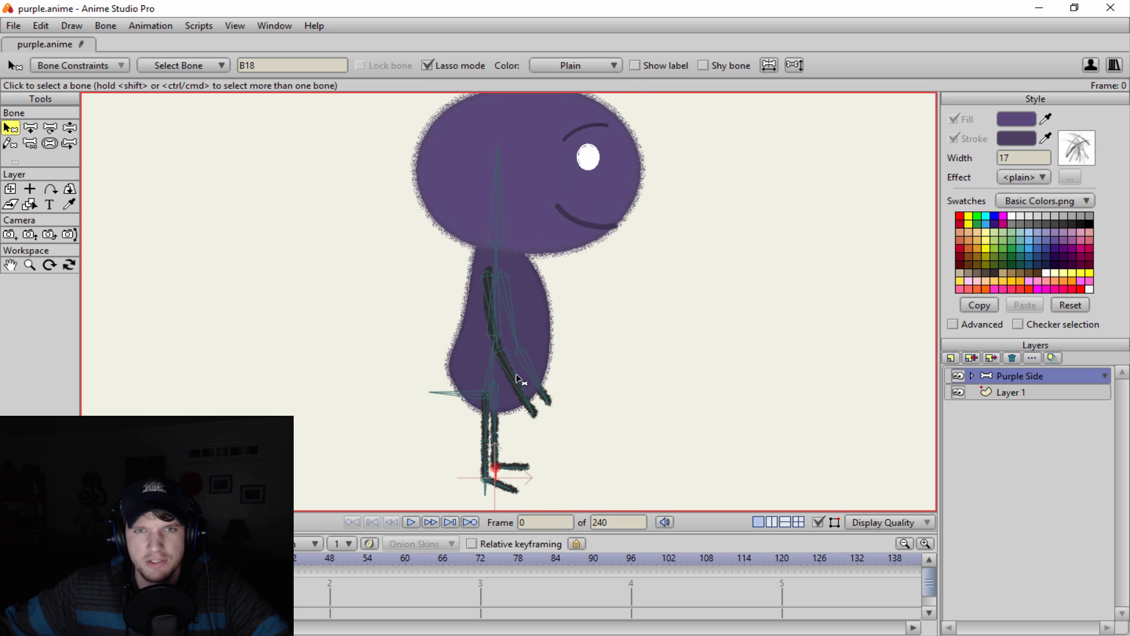
{"action": "scroll", "coordinate": [577, 350], "scroll_direction": "down", "scroll_amount": 1}
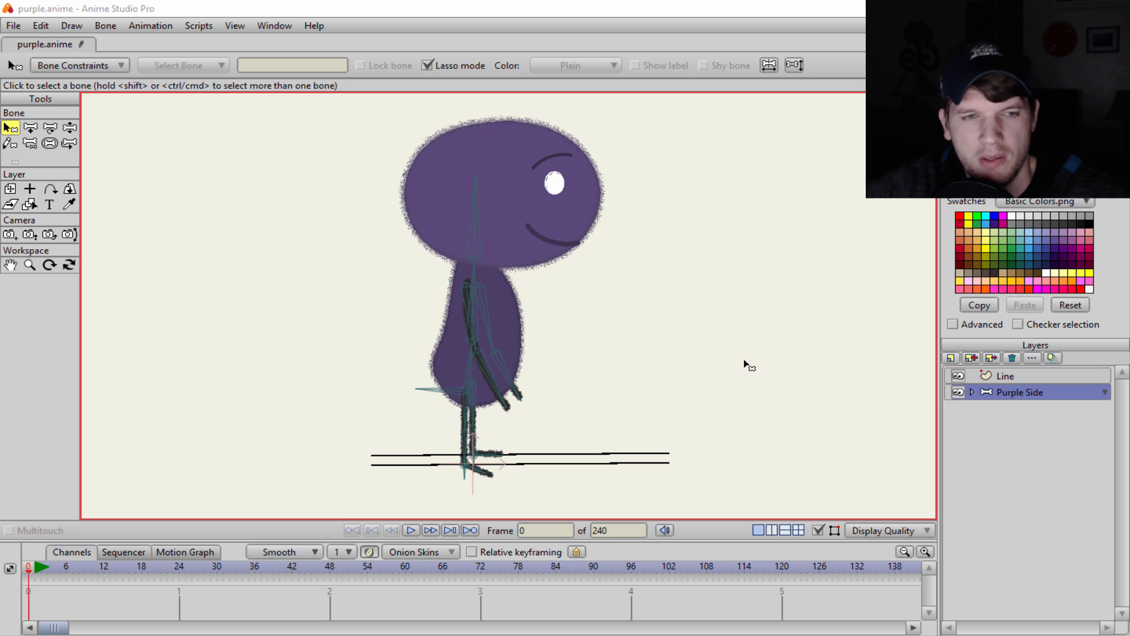
Step: Go to frame 1 and examine how the character's feet line up with the two horizontal guide lines
{"action": "left_click", "coordinate": [36, 572]}
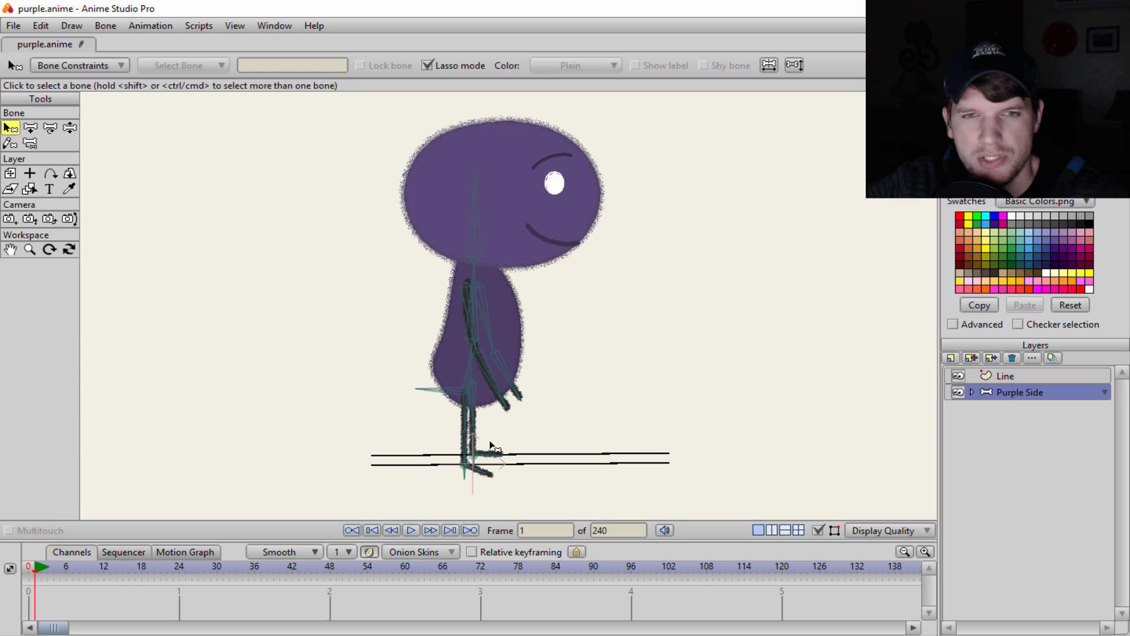
{"action": "scroll", "coordinate": [490, 444], "scroll_direction": "up", "scroll_amount": 4}
{"action": "left_click_drag", "start_coordinate": [480, 412], "coordinate": [557, 167]}
{"action": "left_click_drag", "start_coordinate": [607, 383], "coordinate": [569, 362]}
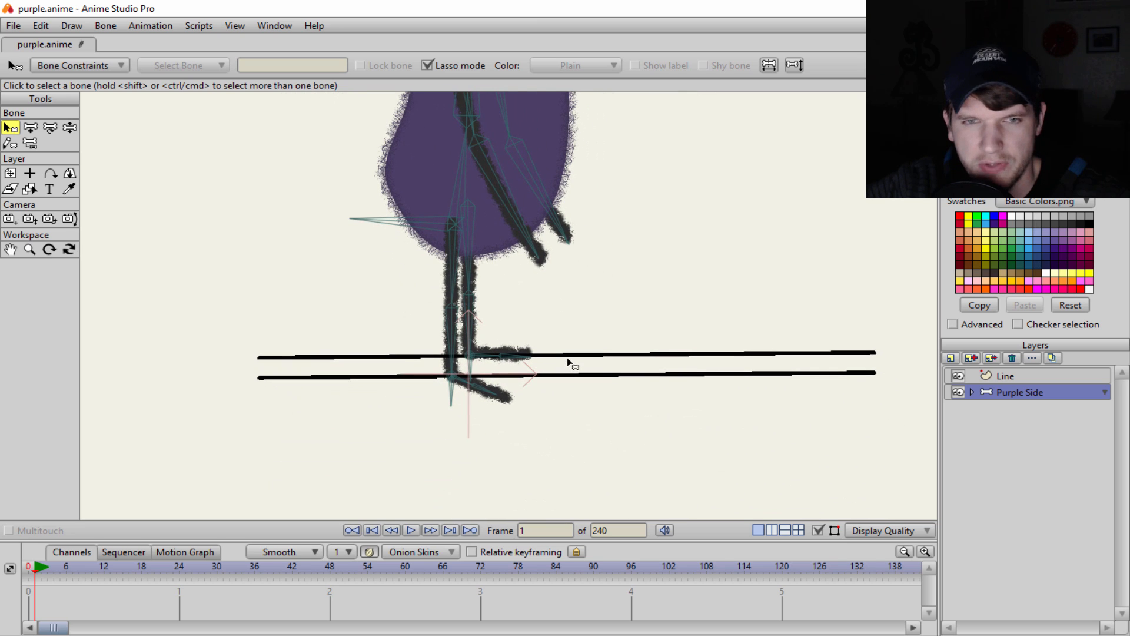
{"action": "scroll", "coordinate": [489, 376], "scroll_direction": "up", "scroll_amount": 4}
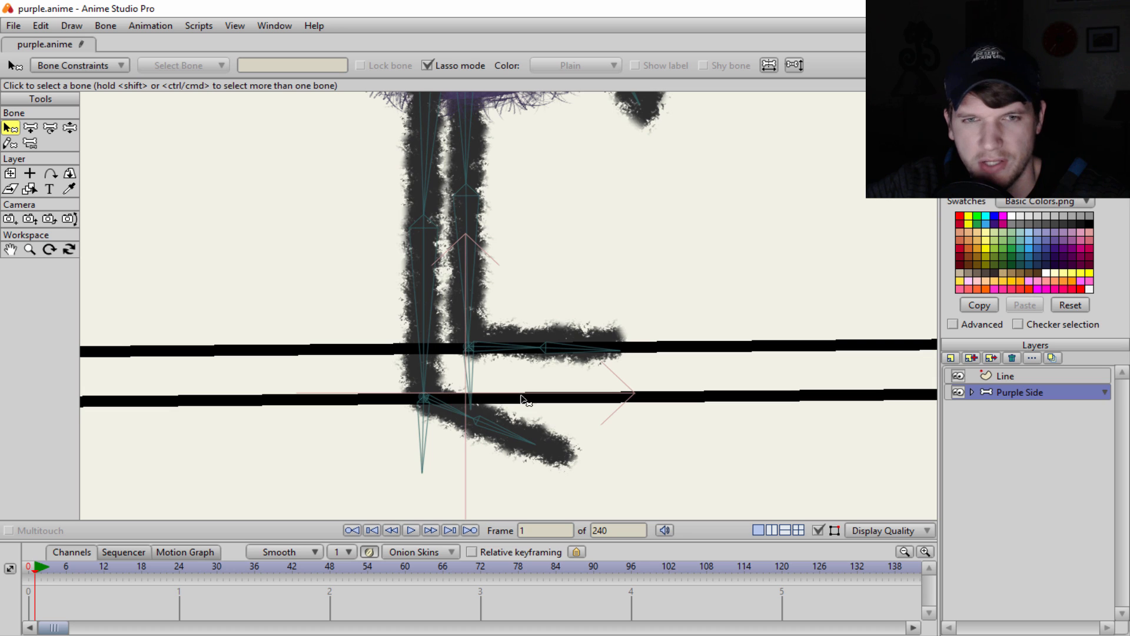
{"action": "scroll", "coordinate": [526, 395], "scroll_direction": "down", "scroll_amount": 6}
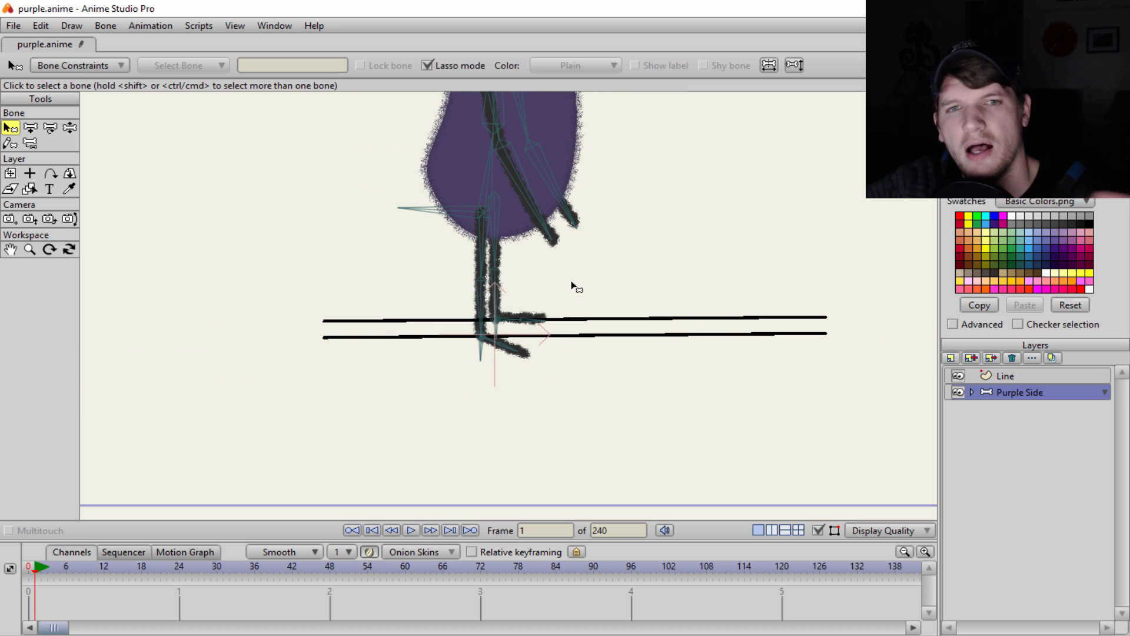
{"action": "scroll", "coordinate": [572, 286], "scroll_direction": "down", "scroll_amount": 3}
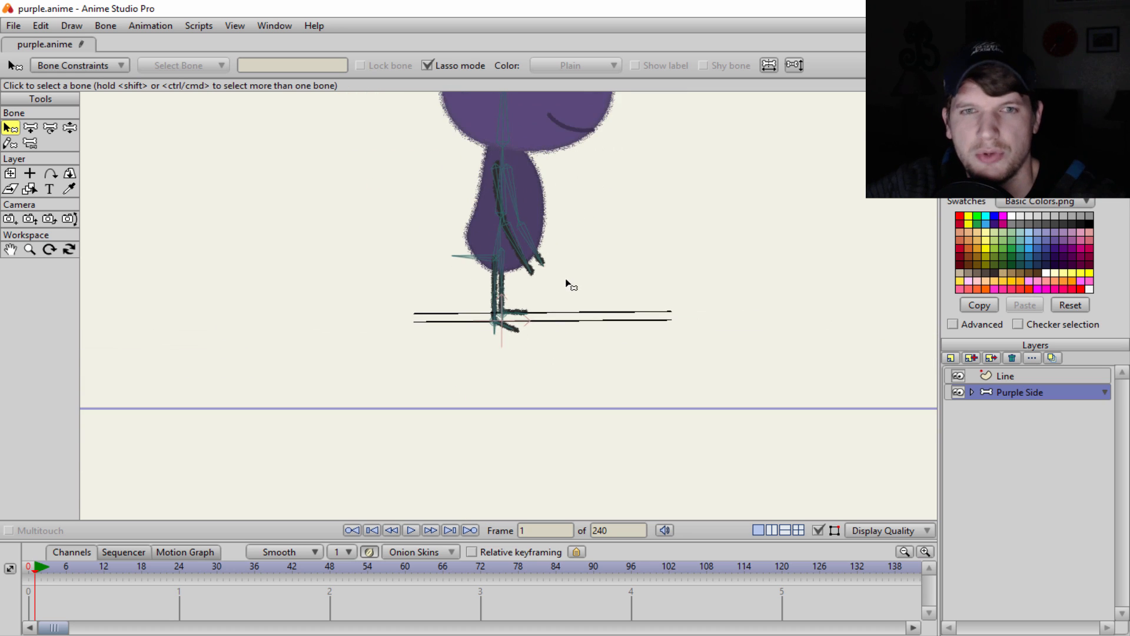
{"action": "scroll", "coordinate": [570, 284], "scroll_direction": "up", "scroll_amount": 2}
{"action": "left_click_drag", "start_coordinate": [571, 287], "coordinate": [580, 312]}
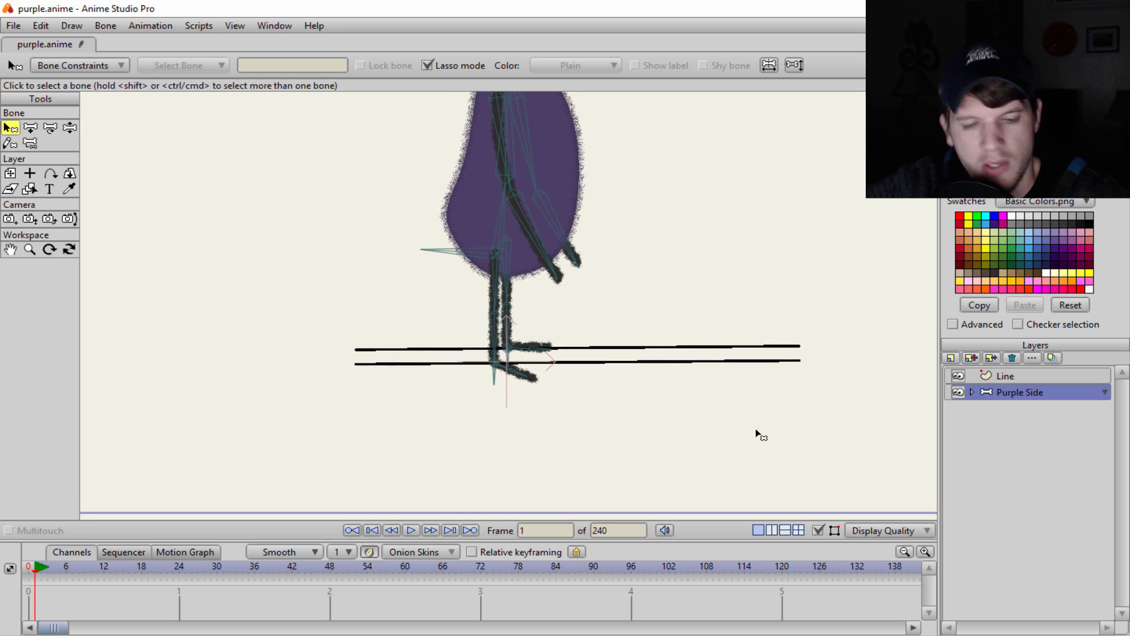
{"action": "scroll", "coordinate": [449, 335], "scroll_direction": "up", "scroll_amount": 5}
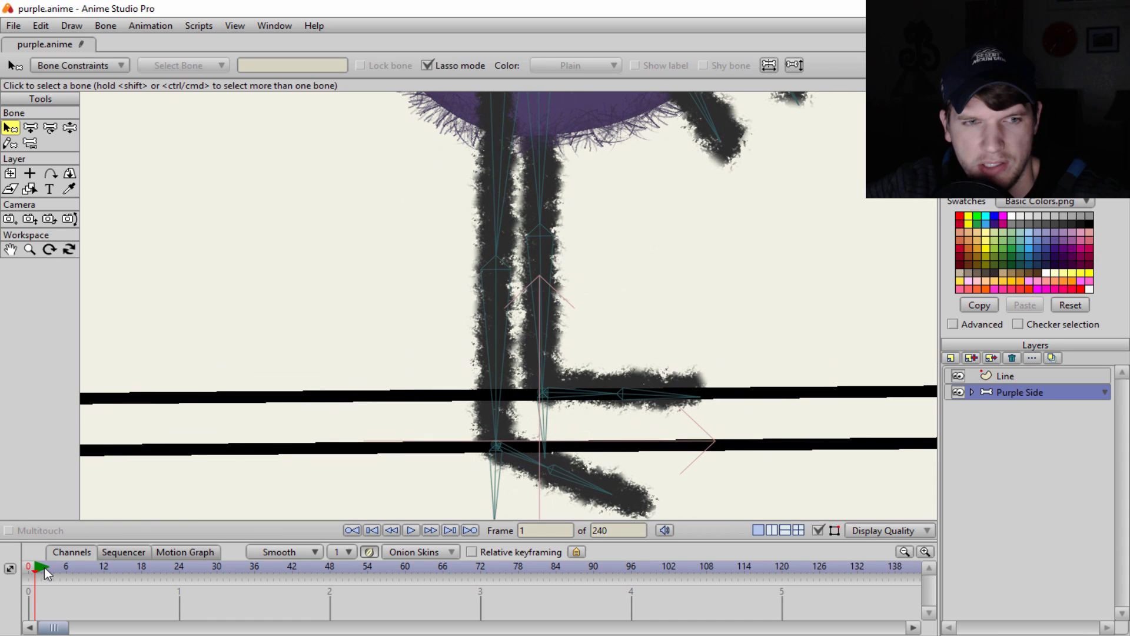
{"action": "scroll", "coordinate": [487, 278], "scroll_direction": "down", "scroll_amount": 2}
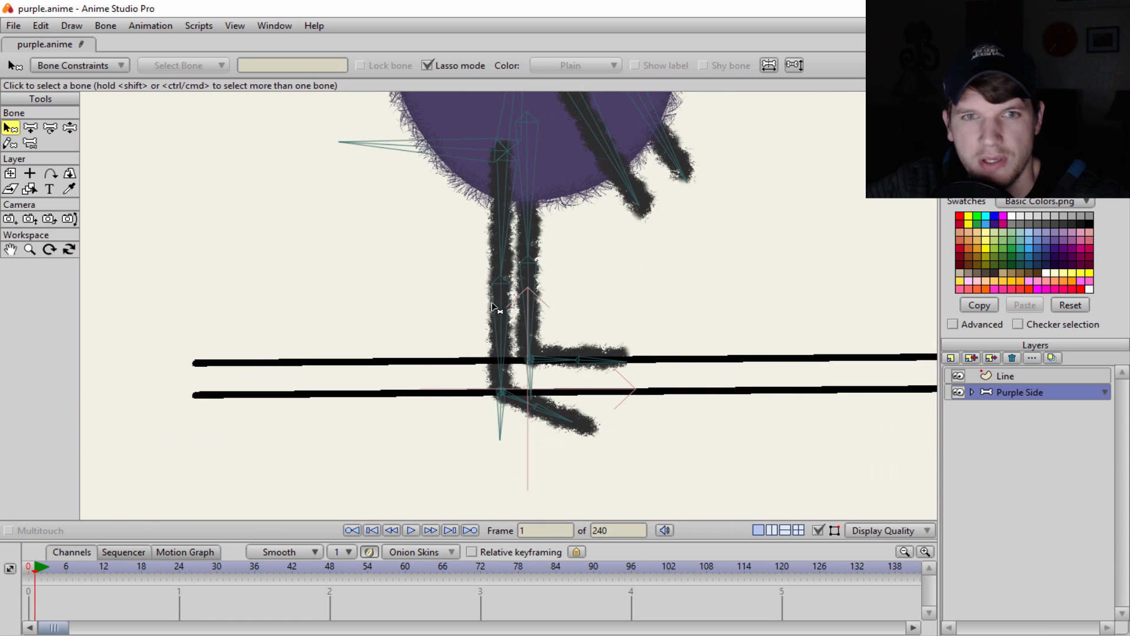
Step: Pose the right leg backward at frame 1 with its heel on the upper guide line and its toes flattened toward the lower one
{"action": "key", "text": "z"}
{"action": "left_click_drag", "start_coordinate": [495, 306], "coordinate": [369, 276]}
{"action": "mouse_move", "coordinate": [432, 381]}
{"action": "left_mouse_down"}
{"action": "mouse_move", "coordinate": [450, 375]}
{"action": "mouse_move", "coordinate": [444, 369]}
{"action": "left_mouse_up"}
{"action": "mouse_move", "coordinate": [412, 283]}
{"action": "left_mouse_down"}
{"action": "mouse_move", "coordinate": [413, 296]}
{"action": "mouse_move", "coordinate": [406, 289]}
{"action": "left_mouse_up"}
{"action": "left_click", "coordinate": [441, 377]}
{"action": "left_click_drag", "start_coordinate": [440, 378], "coordinate": [444, 382]}
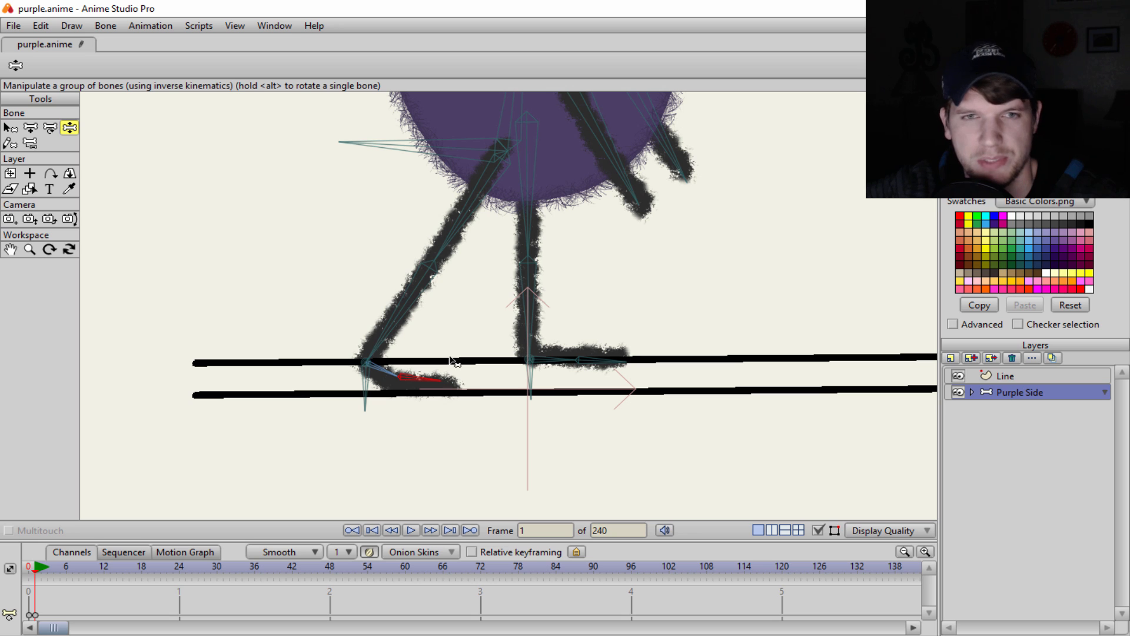
{"action": "left_click_drag", "start_coordinate": [398, 297], "coordinate": [420, 295]}
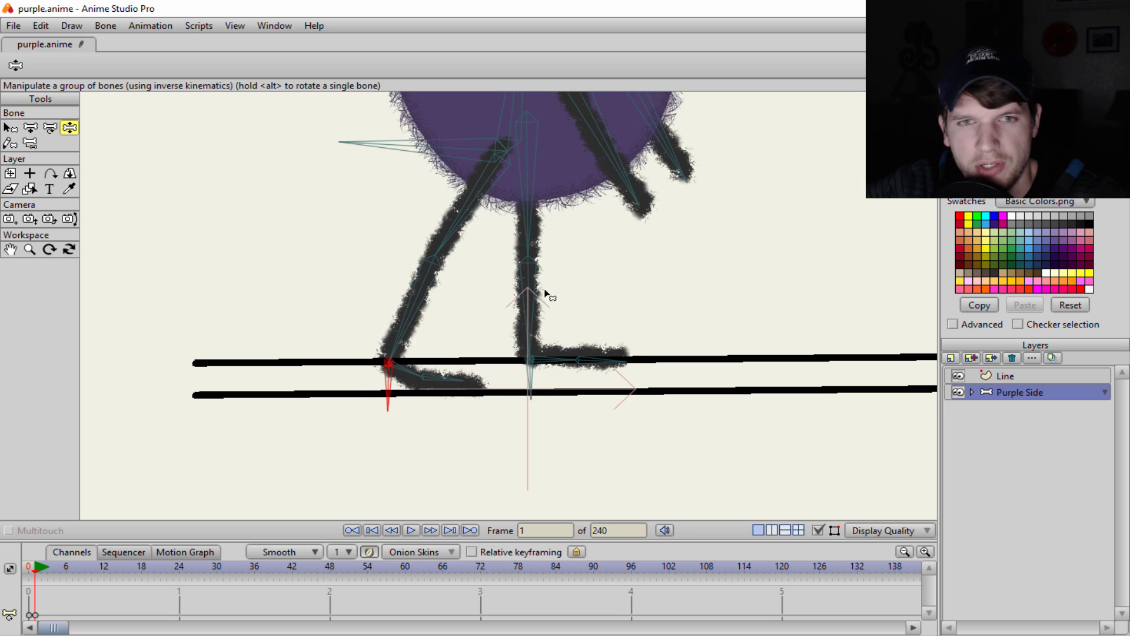
Step: Move the other leg forward along the upper guide line and tilt its toes upward
{"action": "left_click_drag", "start_coordinate": [545, 290], "coordinate": [635, 289]}
{"action": "left_click_drag", "start_coordinate": [680, 358], "coordinate": [685, 313]}
{"action": "scroll", "coordinate": [704, 245], "scroll_direction": "down", "scroll_amount": 5}
{"action": "scroll", "coordinate": [689, 242], "scroll_direction": "up", "scroll_amount": 2}
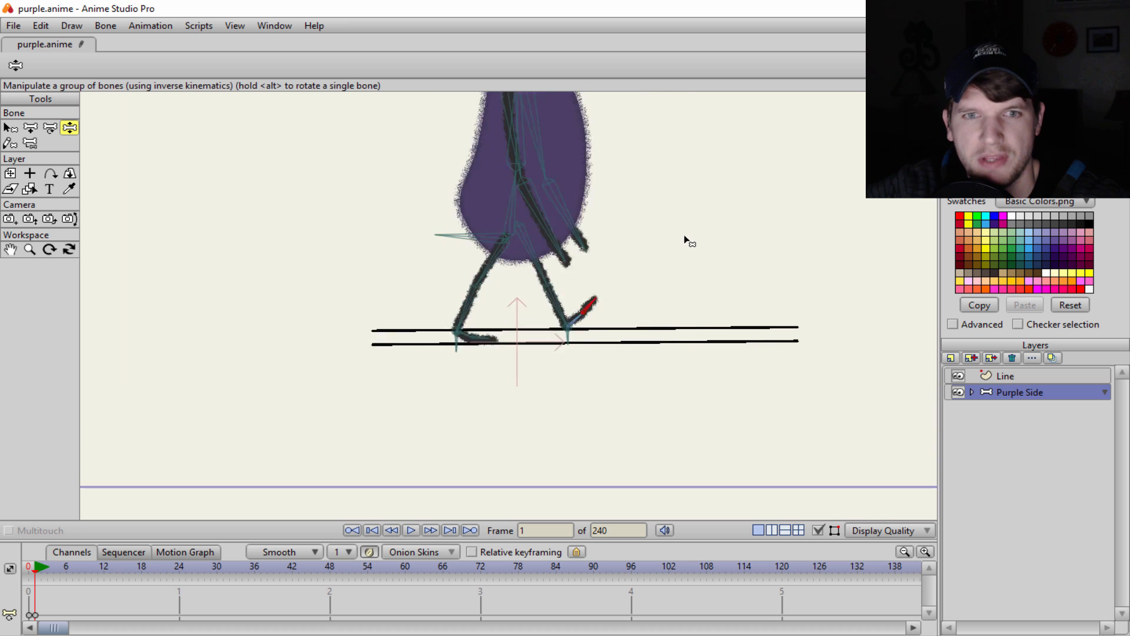
Step: Shift the rear heel target slightly forward to bend the knee, and compare the pose at frames 0 and 1
{"action": "scroll", "coordinate": [686, 242], "scroll_direction": "up", "scroll_amount": 5}
{"action": "scroll", "coordinate": [585, 252], "scroll_direction": "up", "scroll_amount": 1}
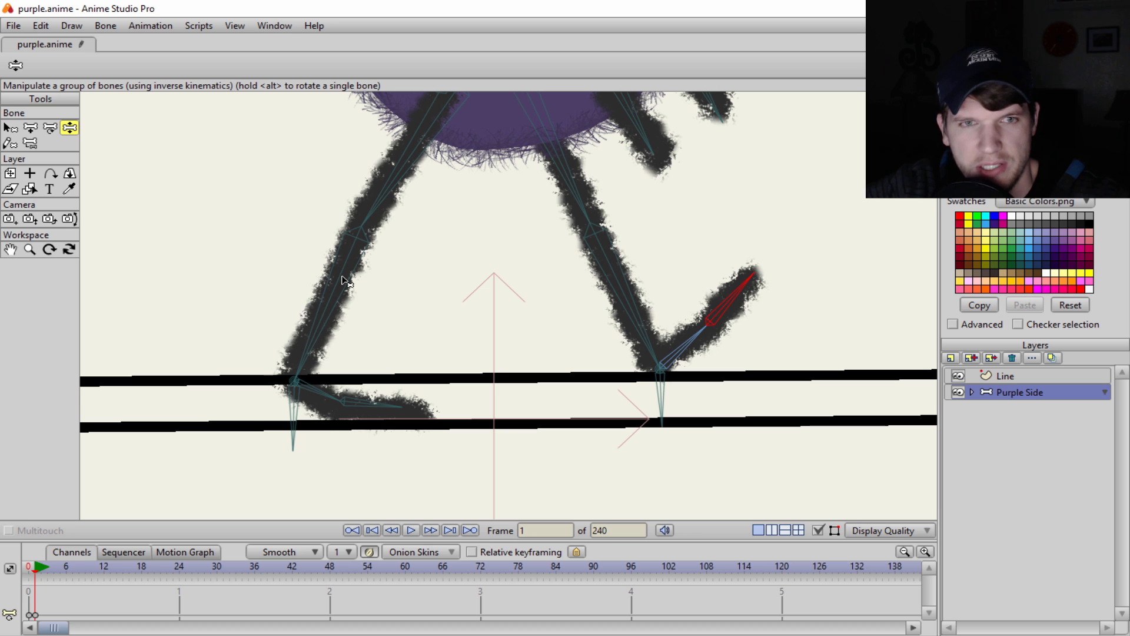
{"action": "left_click_drag", "start_coordinate": [343, 280], "coordinate": [369, 302]}
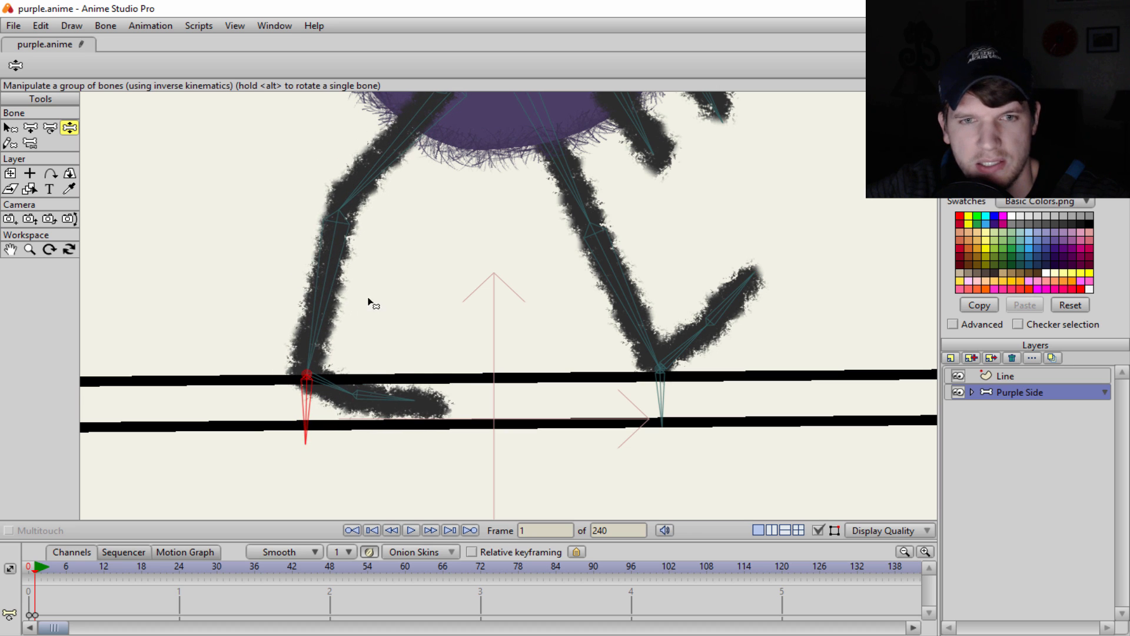
{"action": "left_click", "coordinate": [29, 574]}
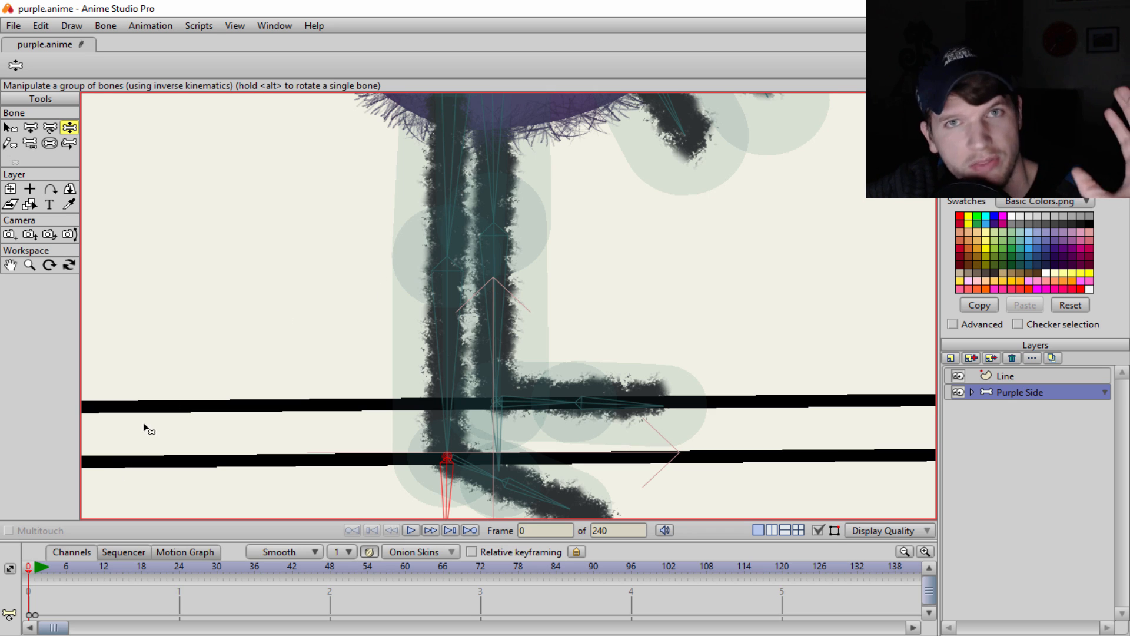
{"action": "left_click", "coordinate": [35, 569]}
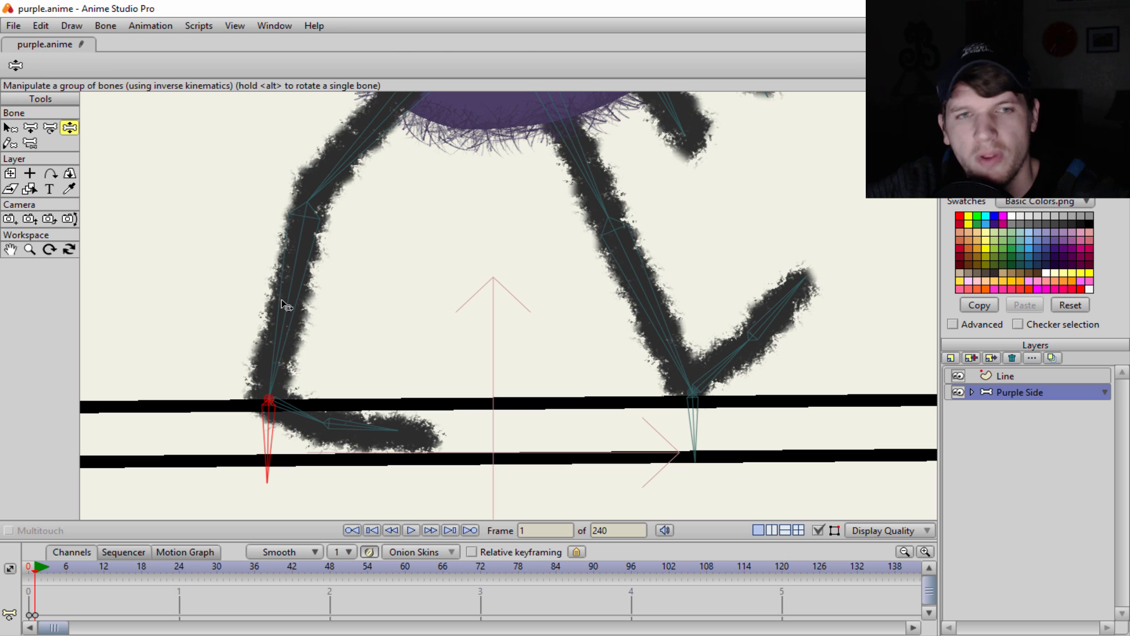
Step: Bend the rear knee forward with the Transform Bone tool, and lift the front foot to adjust its shin the same way
{"action": "key", "text": "t"}
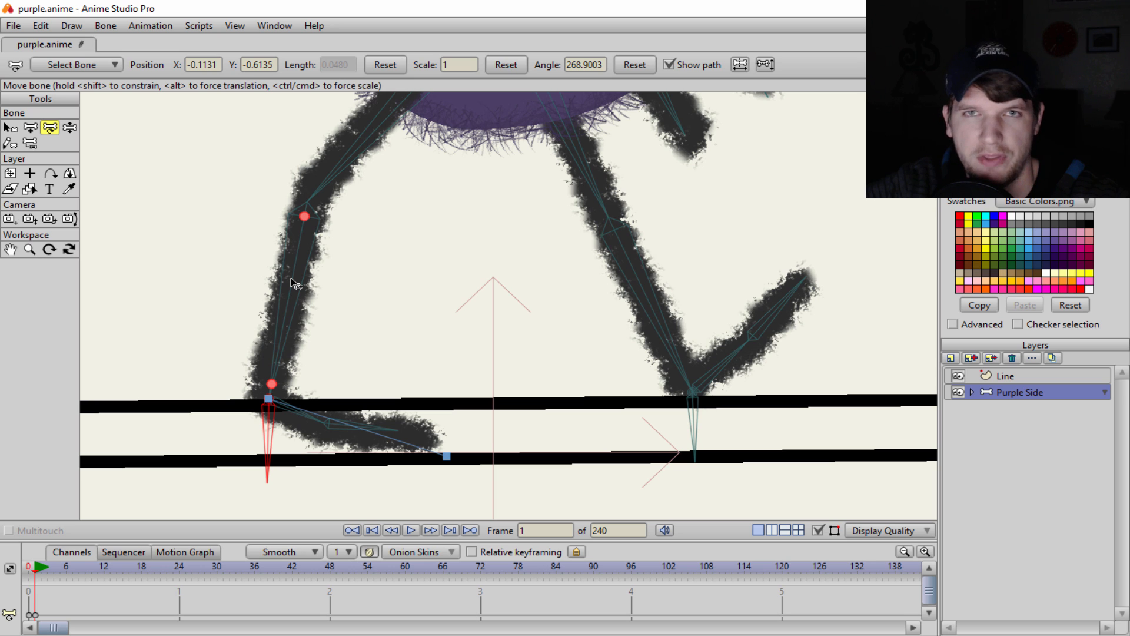
{"action": "left_click_drag", "start_coordinate": [292, 278], "coordinate": [176, 278]}
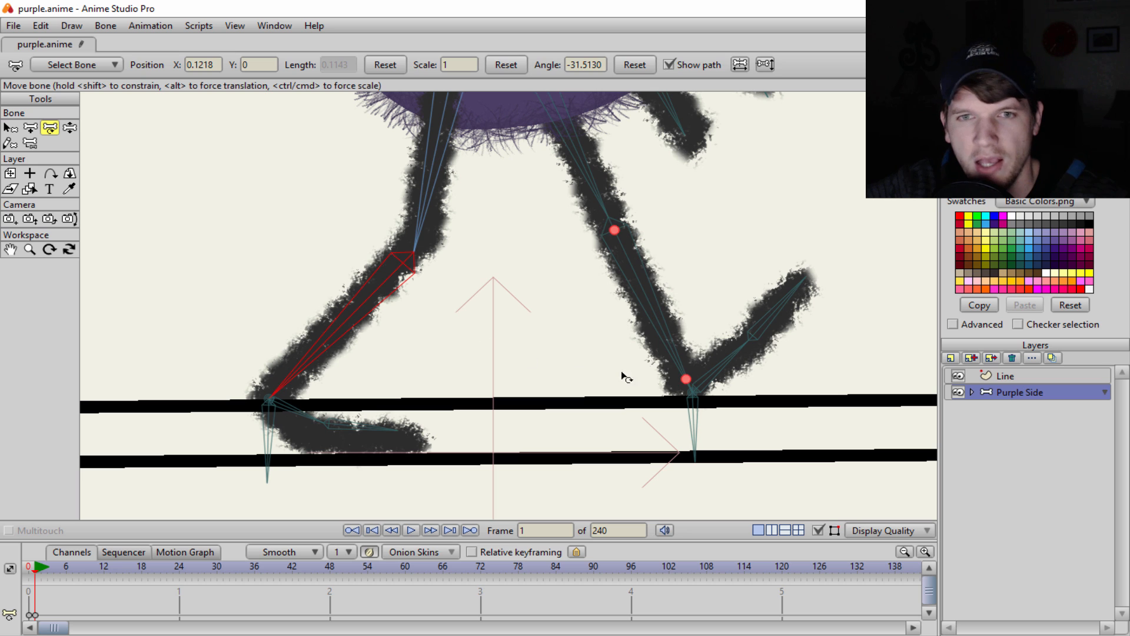
{"action": "key", "text": "z"}
{"action": "left_click_drag", "start_coordinate": [683, 383], "coordinate": [653, 278]}
{"action": "key", "text": "t"}
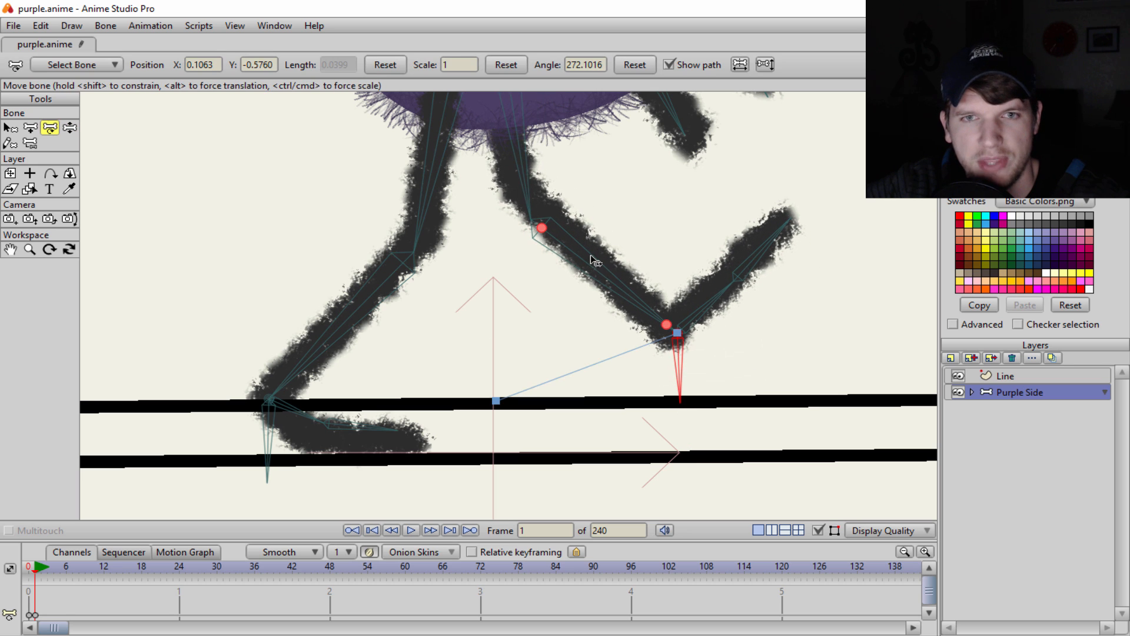
{"action": "left_click_drag", "start_coordinate": [589, 255], "coordinate": [524, 283]}
Step: Lower the front heel back onto the upper guide line and reposition the rear foot with the Manipulate Bones tool
{"action": "key", "text": "z"}
{"action": "left_click_drag", "start_coordinate": [680, 250], "coordinate": [677, 305]}
{"action": "left_click_drag", "start_coordinate": [274, 389], "coordinate": [428, 303]}
{"action": "scroll", "coordinate": [441, 301], "scroll_direction": "down", "scroll_amount": 6}
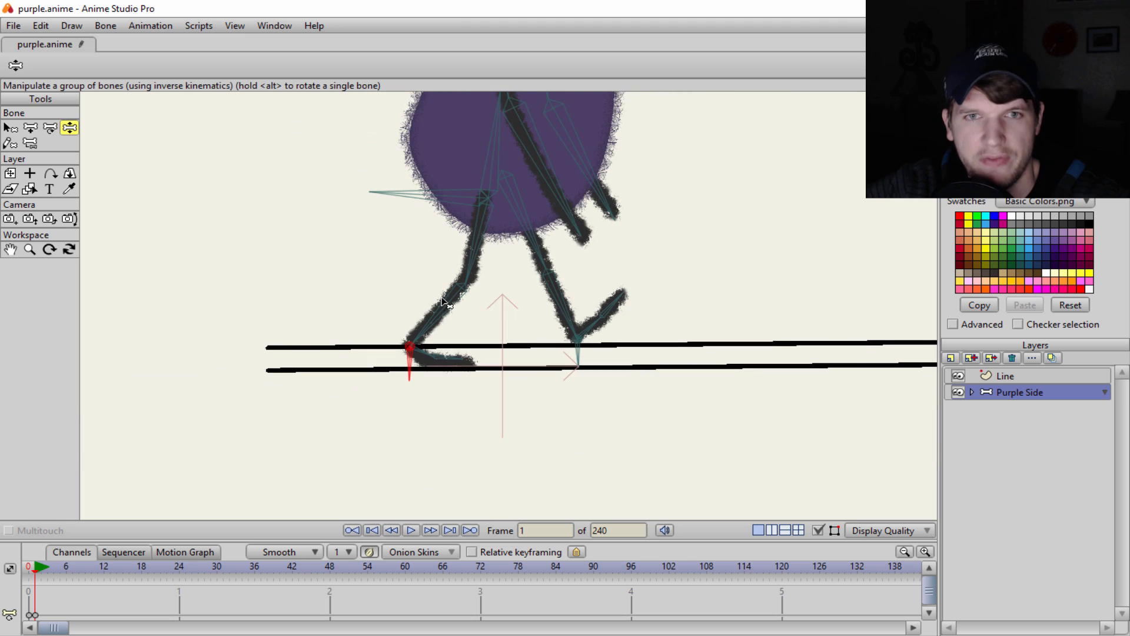
{"action": "scroll", "coordinate": [465, 349], "scroll_direction": "down", "scroll_amount": 3}
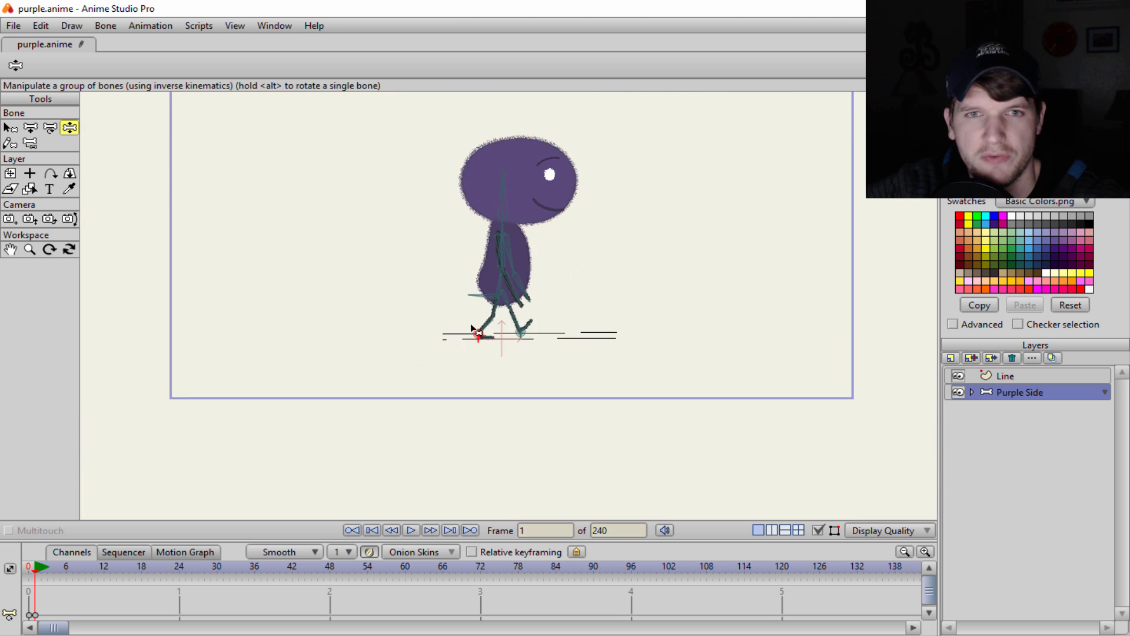
Step: Scrub the timeline to frame 25, enlarge the timeline area so all bone channels fit, and return to frame 1
{"action": "scroll", "coordinate": [471, 328], "scroll_direction": "up", "scroll_amount": 5}
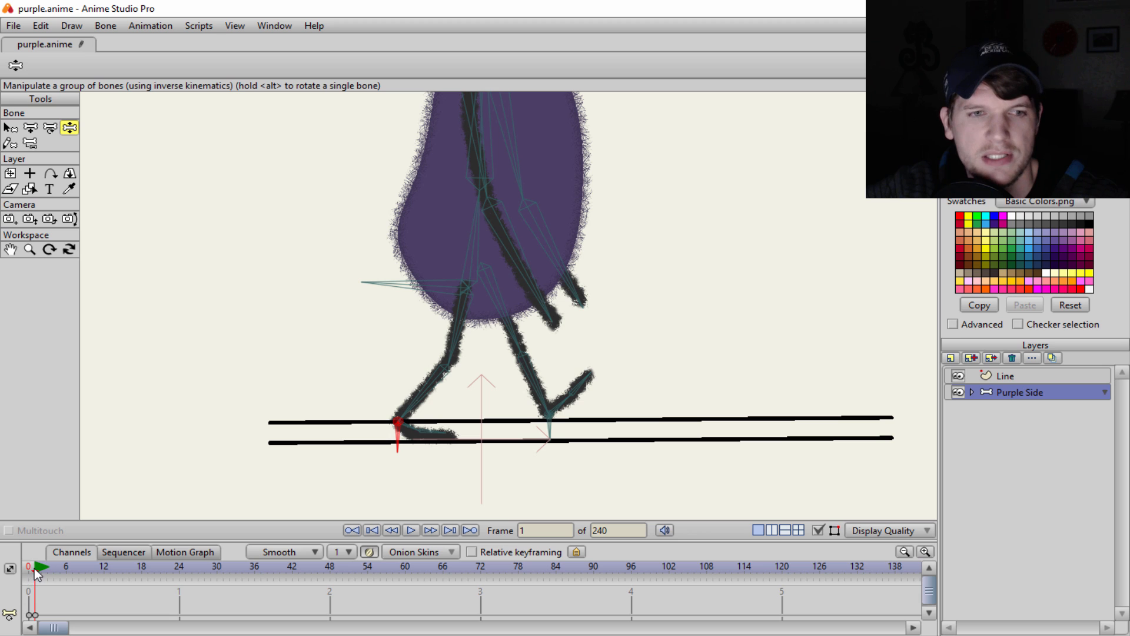
{"action": "left_click_drag", "start_coordinate": [41, 569], "coordinate": [126, 586]}
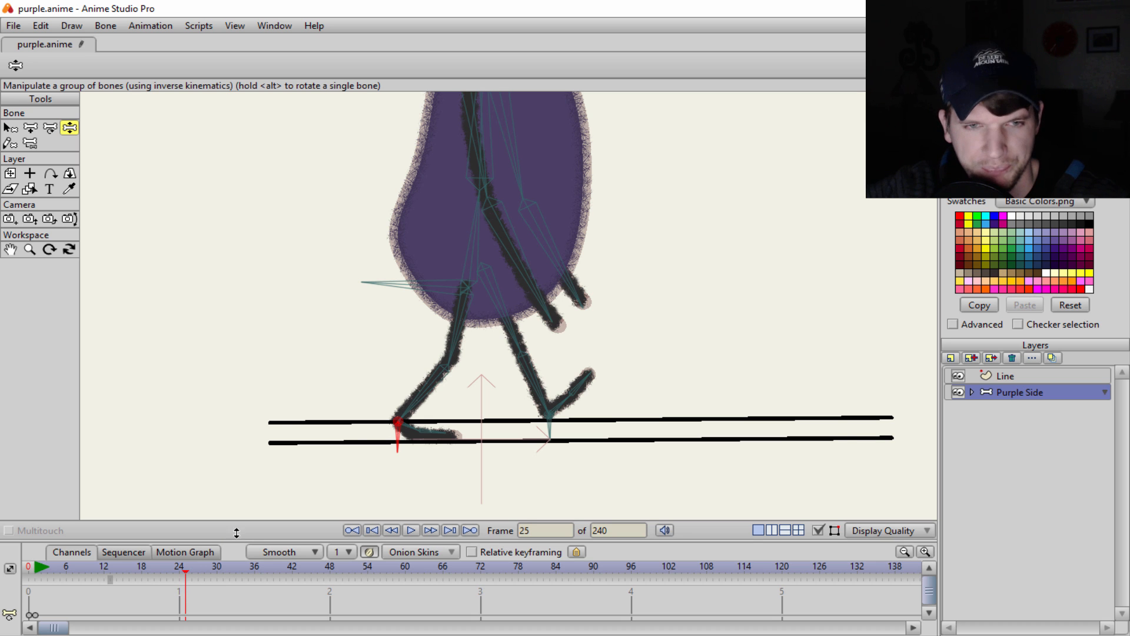
{"action": "left_click_drag", "start_coordinate": [237, 533], "coordinate": [256, 478]}
{"action": "scroll", "coordinate": [371, 235], "scroll_direction": "up", "scroll_amount": 5}
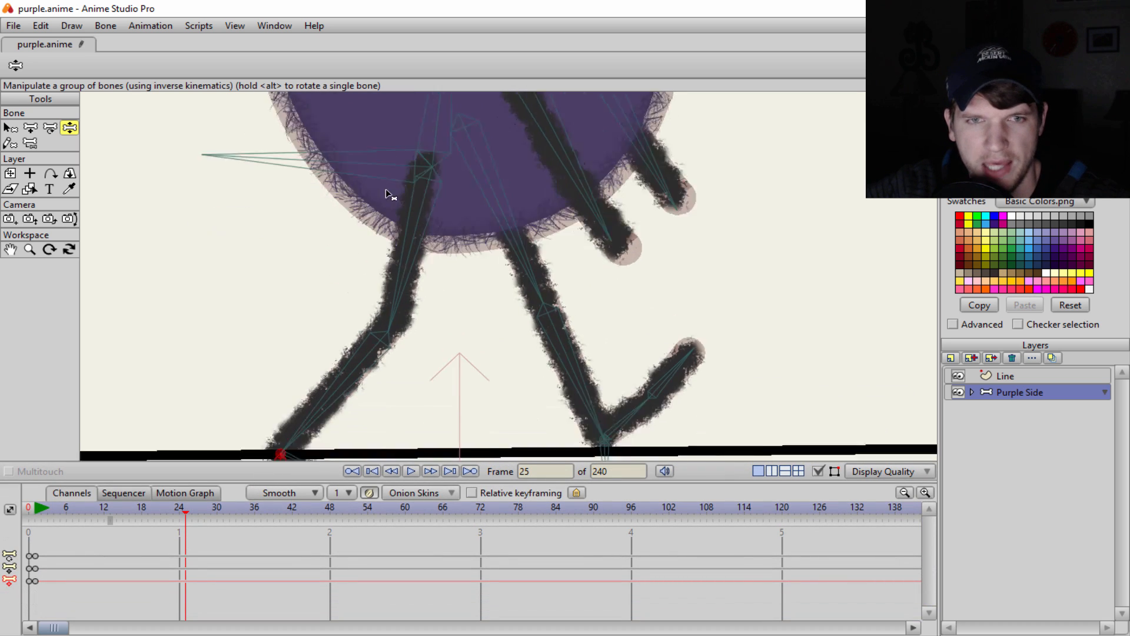
{"action": "scroll", "coordinate": [383, 182], "scroll_direction": "down", "scroll_amount": 2}
{"action": "left_click_drag", "start_coordinate": [184, 517], "coordinate": [41, 527]}
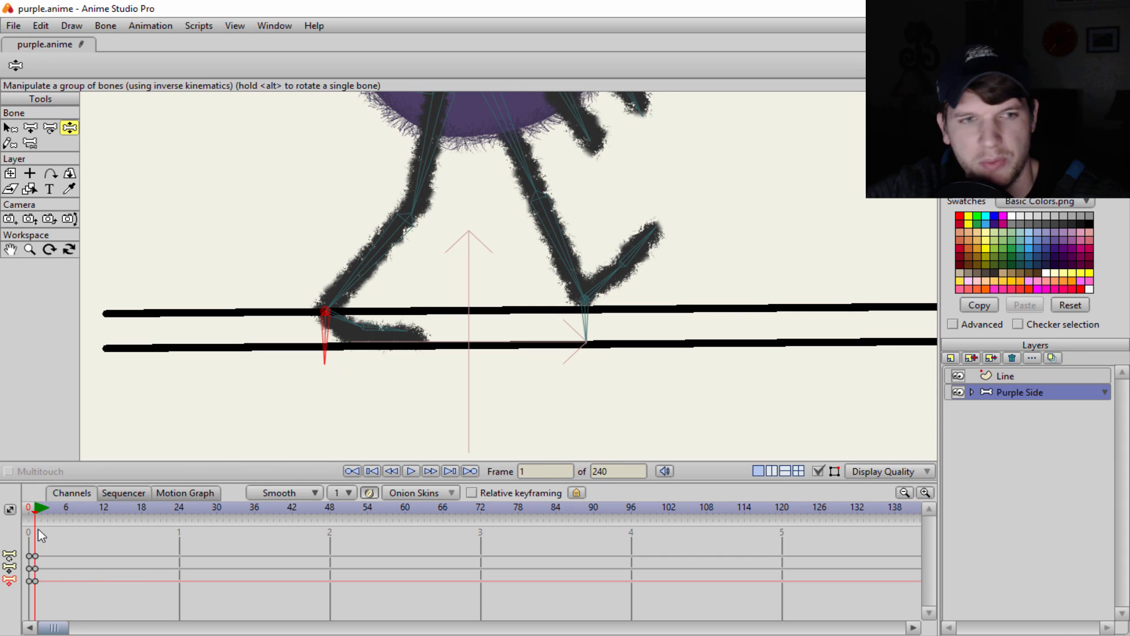
Step: Advance through the frames to 13 with an onion skin marker at frame 1, and check the rest pose at frame 0
{"action": "key", "text": "Right"}
{"action": "key", "text": "Right"}
{"action": "key", "text": "Right"}
{"action": "key", "text": "Right"}
{"action": "key", "text": "Right"}
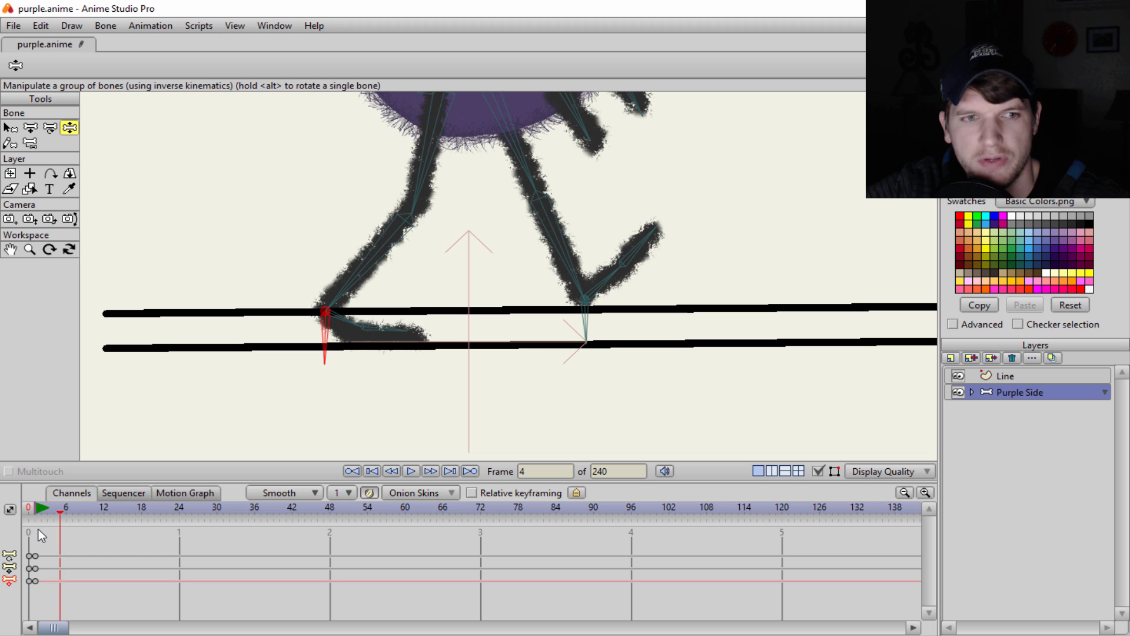
{"action": "key", "text": "Right"}
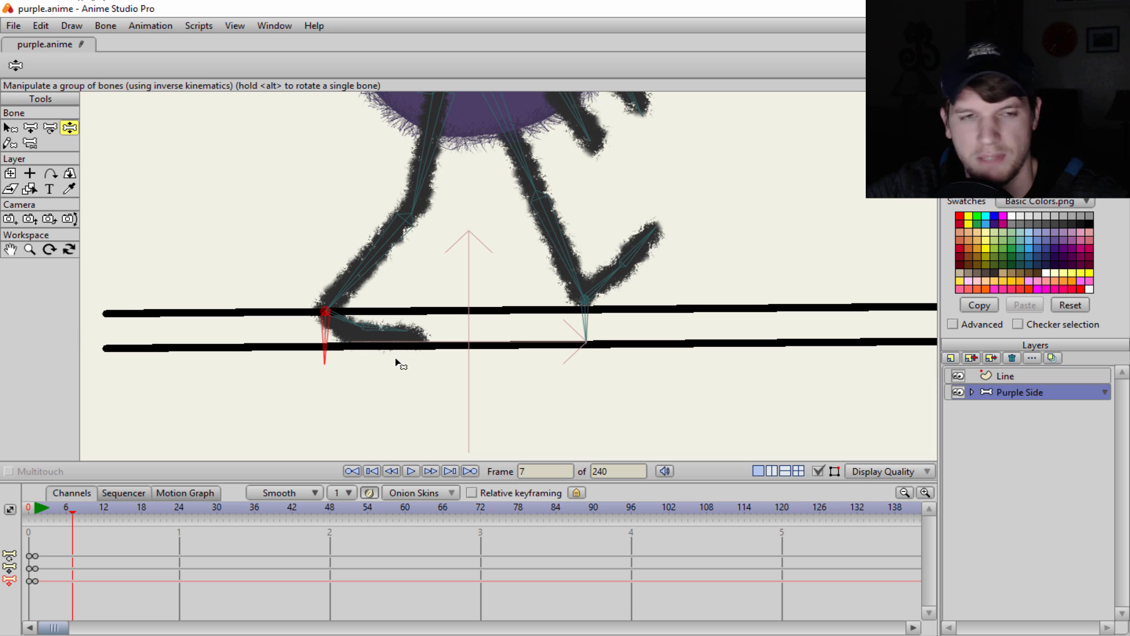
{"action": "key", "text": "space"}
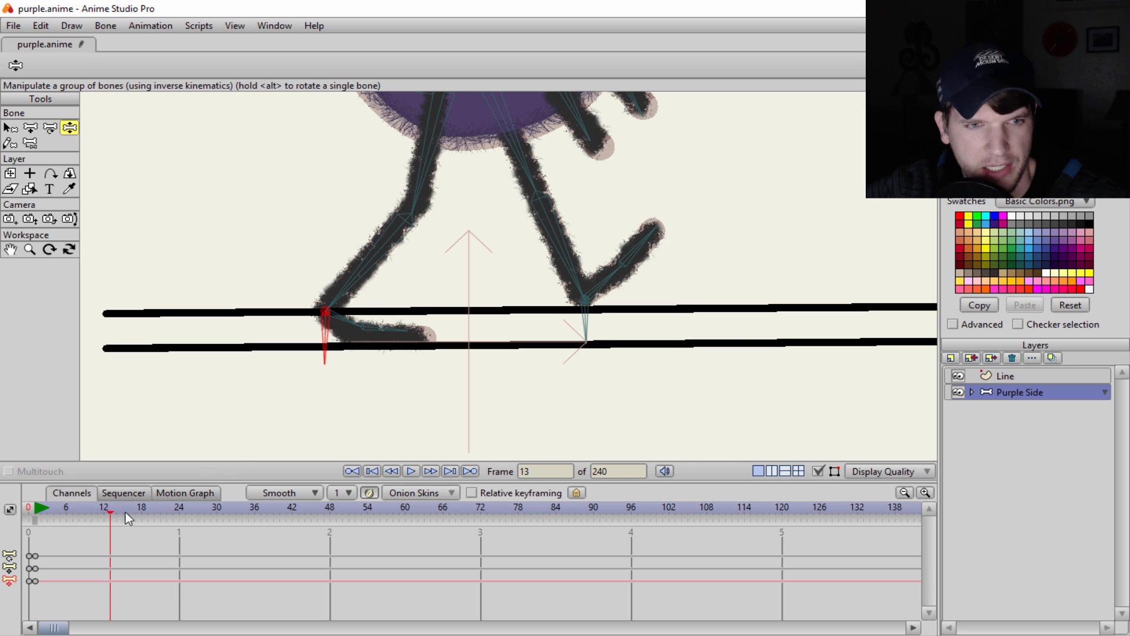
{"action": "left_click_drag", "start_coordinate": [106, 512], "coordinate": [28, 525]}
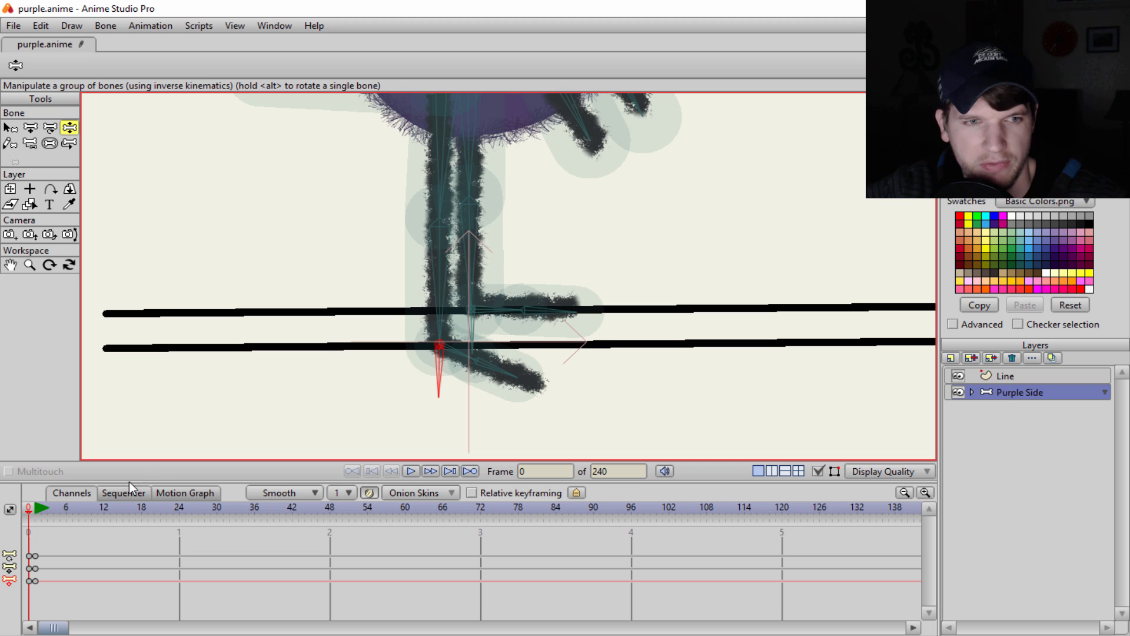
Step: At frame 13, swap the legs by moving the rear foot forward and the front foot back, using the onion skin as reference
{"action": "left_click_drag", "start_coordinate": [30, 515], "coordinate": [110, 517]}
{"action": "scroll", "coordinate": [353, 234], "scroll_direction": "up", "scroll_amount": 2}
{"action": "left_click_drag", "start_coordinate": [430, 220], "coordinate": [422, 250]}
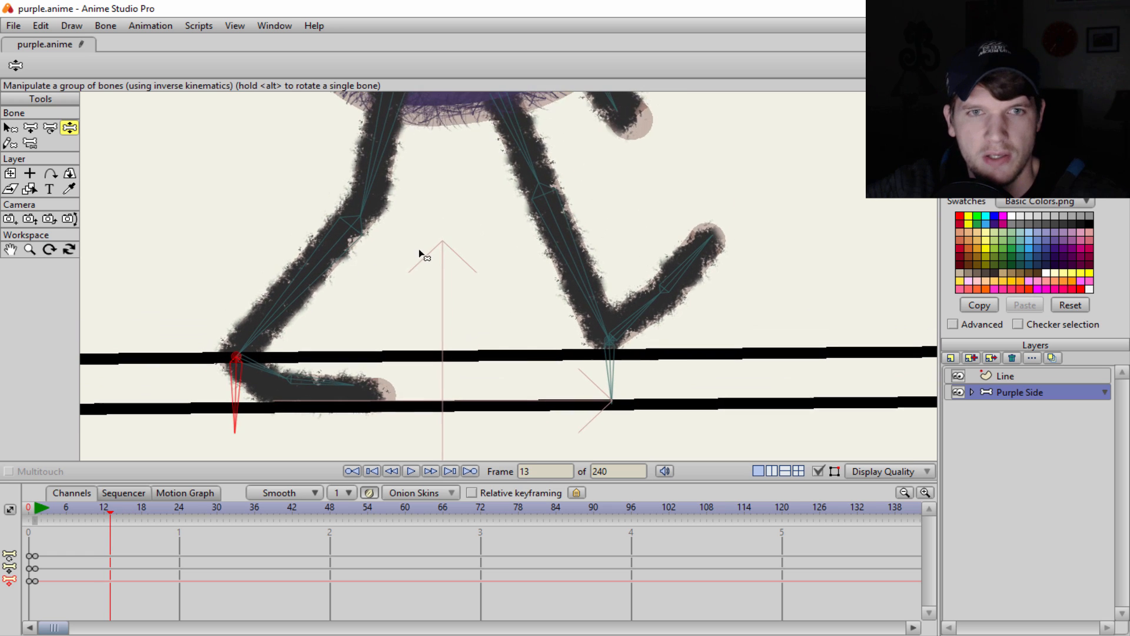
{"action": "scroll", "coordinate": [421, 247], "scroll_direction": "down", "scroll_amount": 1}
{"action": "left_click_drag", "start_coordinate": [410, 172], "coordinate": [494, 386]}
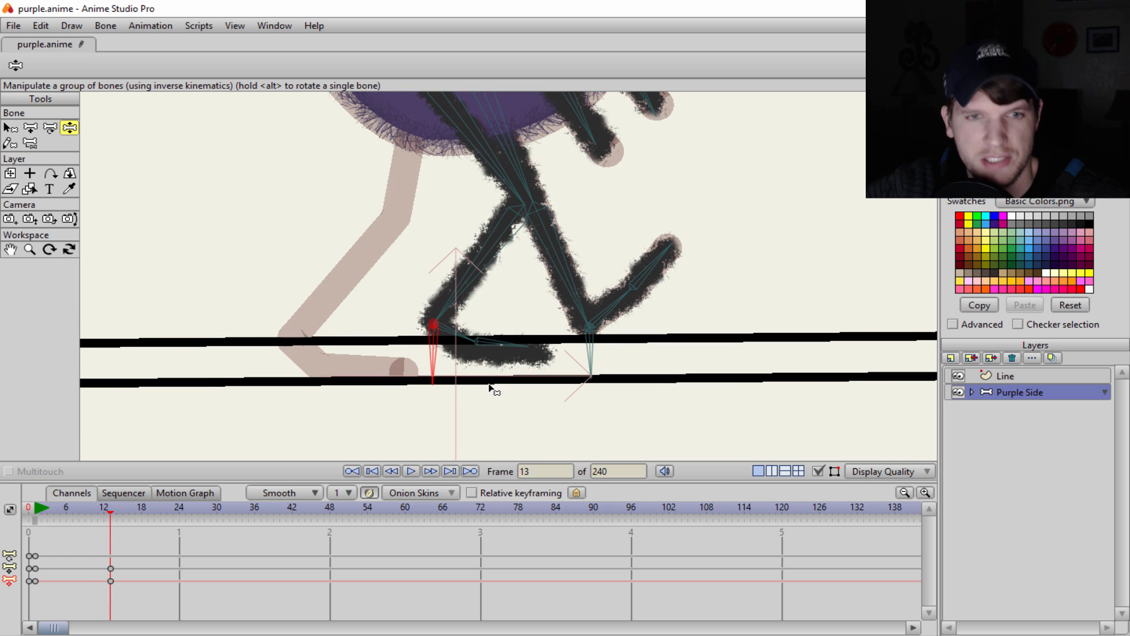
{"action": "left_click", "coordinate": [369, 493]}
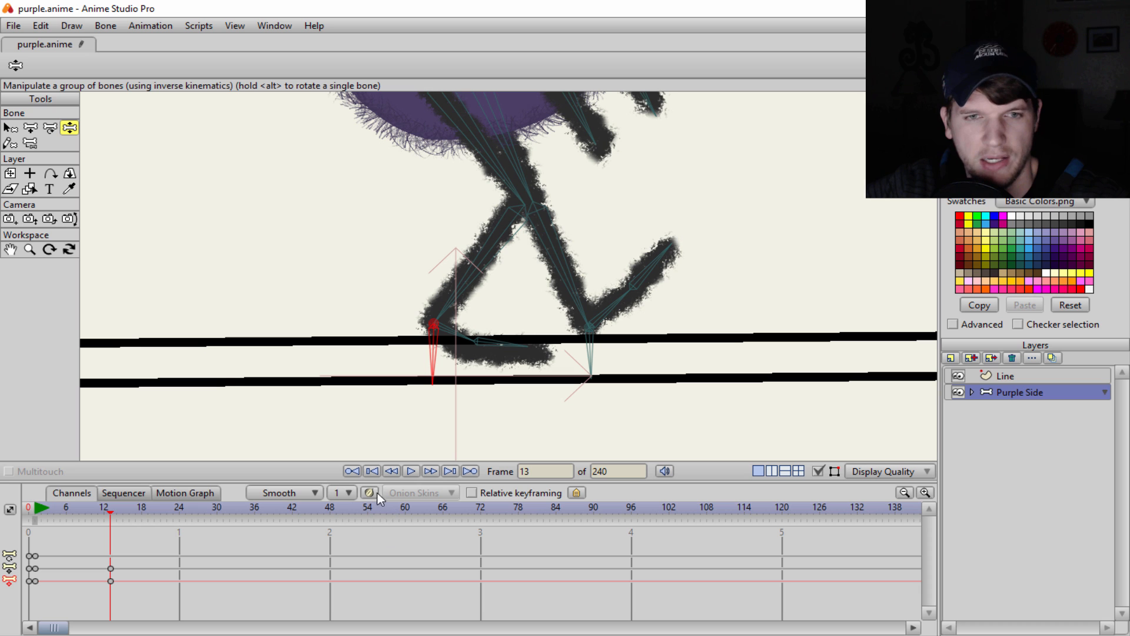
{"action": "left_click", "coordinate": [369, 492]}
{"action": "left_click_drag", "start_coordinate": [479, 257], "coordinate": [614, 295]}
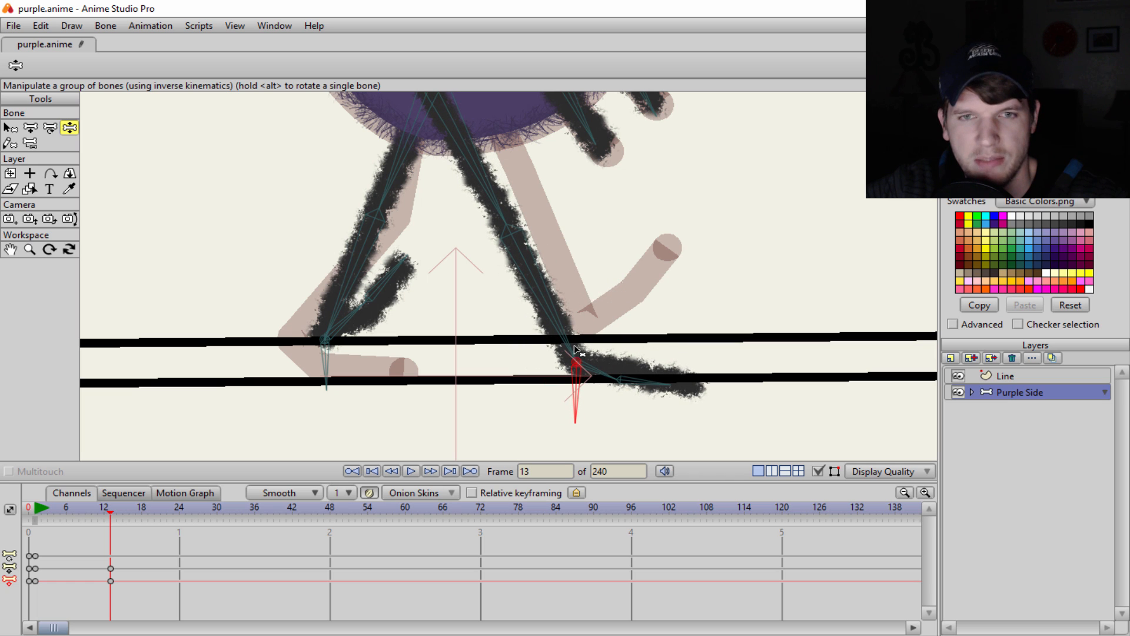
Step: Set the front heel down near the lower guide line and tilt its foot and toes upward
{"action": "left_click_drag", "start_coordinate": [577, 350], "coordinate": [549, 342]}
{"action": "mouse_move", "coordinate": [601, 383]}
{"action": "left_mouse_down"}
{"action": "mouse_move", "coordinate": [553, 351]}
{"action": "mouse_move", "coordinate": [602, 318]}
{"action": "left_mouse_up"}
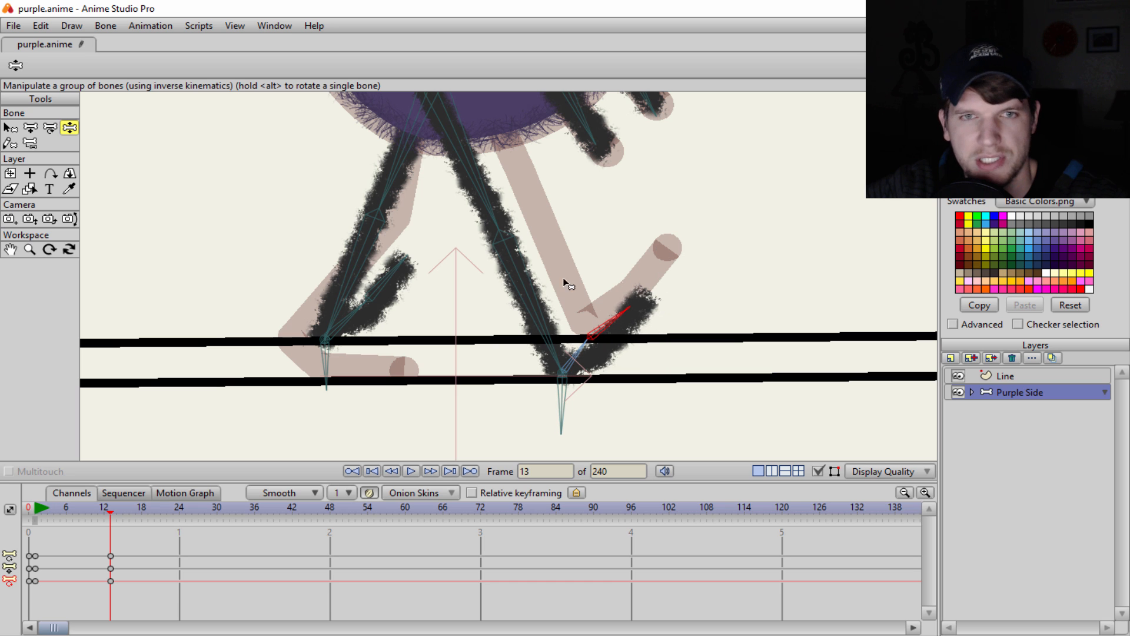
{"action": "scroll", "coordinate": [638, 290], "scroll_direction": "up", "scroll_amount": 3}
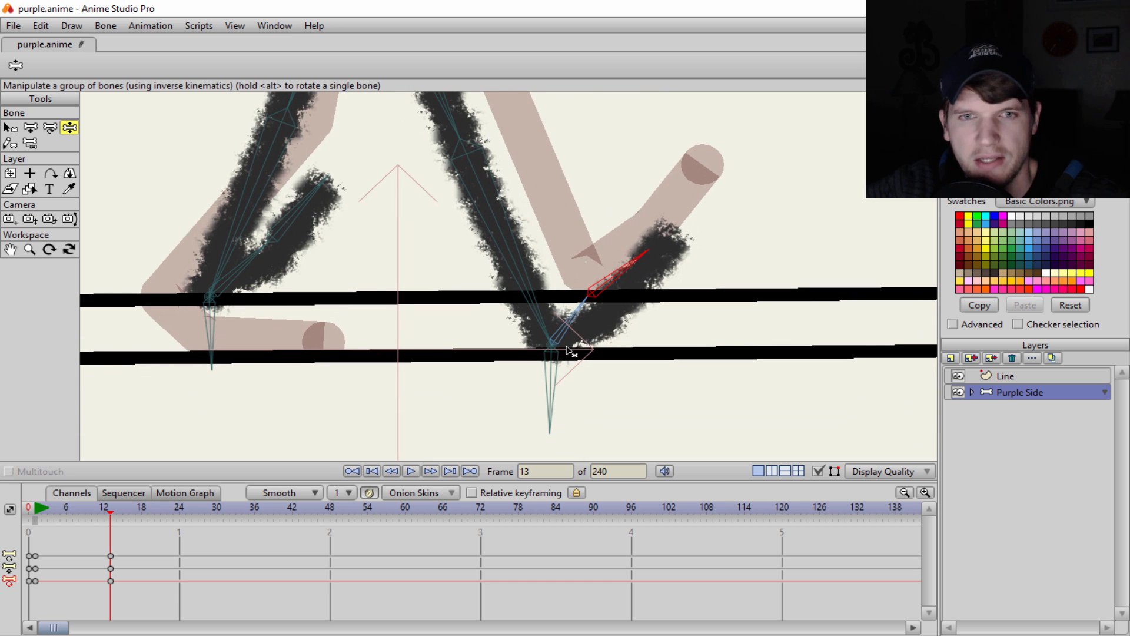
{"action": "mouse_move", "coordinate": [570, 347]}
{"action": "left_mouse_down"}
{"action": "mouse_move", "coordinate": [629, 280]}
{"action": "mouse_move", "coordinate": [627, 315]}
{"action": "mouse_move", "coordinate": [600, 318]}
{"action": "mouse_move", "coordinate": [615, 322]}
{"action": "left_mouse_up"}
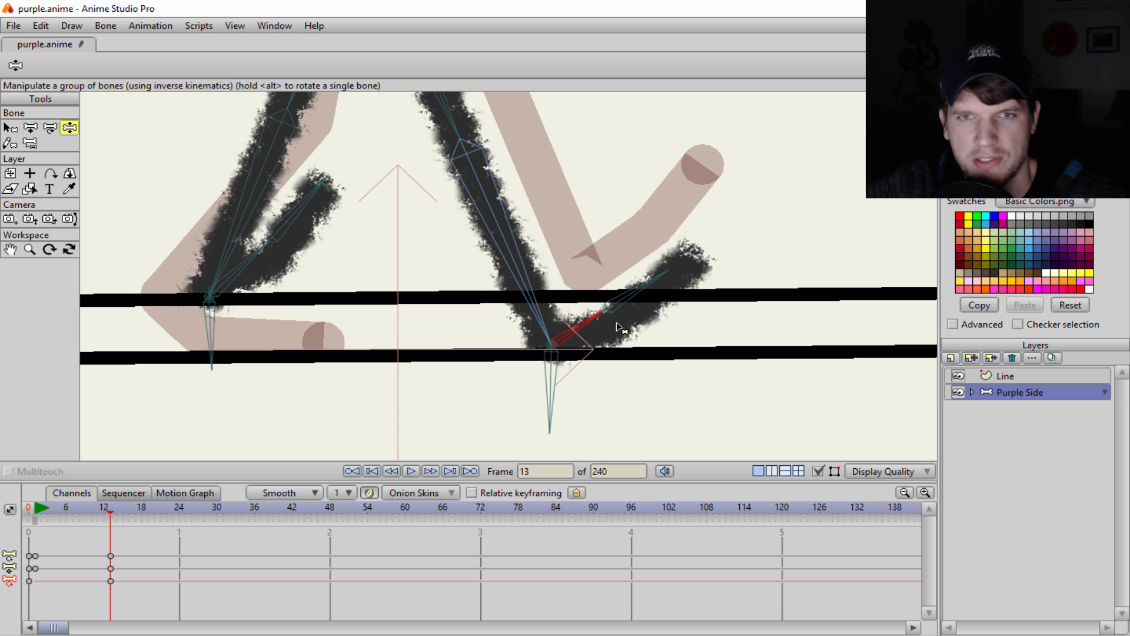
{"action": "left_click_drag", "start_coordinate": [661, 283], "coordinate": [661, 277]}
Step: Raise the front heel target slightly and refine the upward tilt of the toes at frame 13
{"action": "left_click", "coordinate": [524, 293]}
{"action": "left_click_drag", "start_coordinate": [525, 294], "coordinate": [527, 288]}
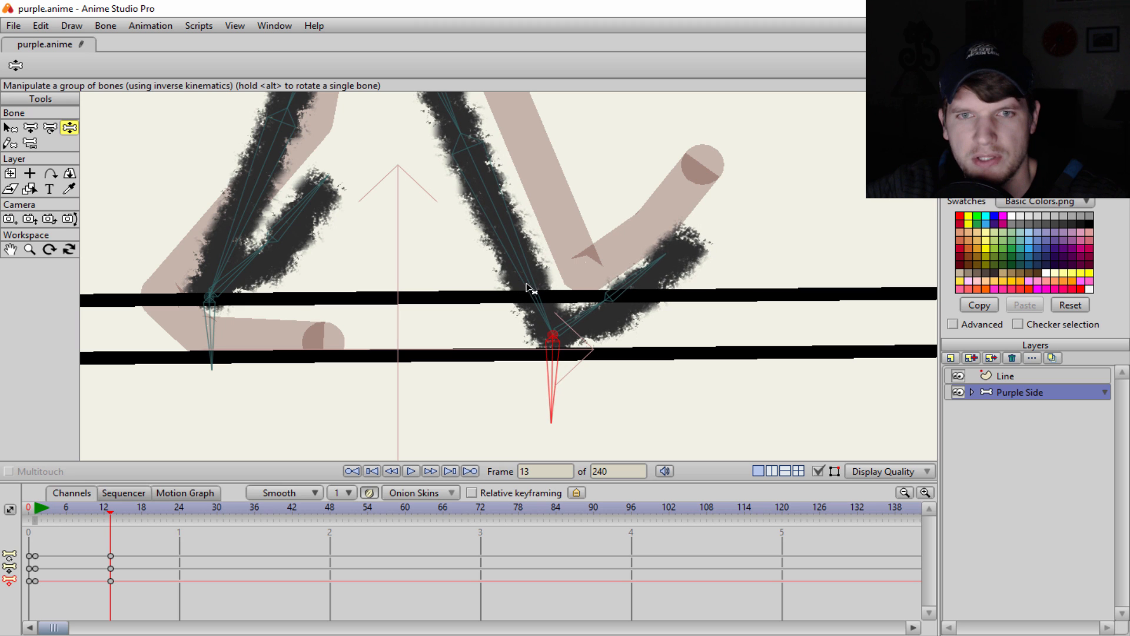
{"action": "left_click", "coordinate": [659, 272]}
{"action": "scroll", "coordinate": [668, 261], "scroll_direction": "down", "scroll_amount": 4}
{"action": "scroll", "coordinate": [564, 289], "scroll_direction": "up", "scroll_amount": 3}
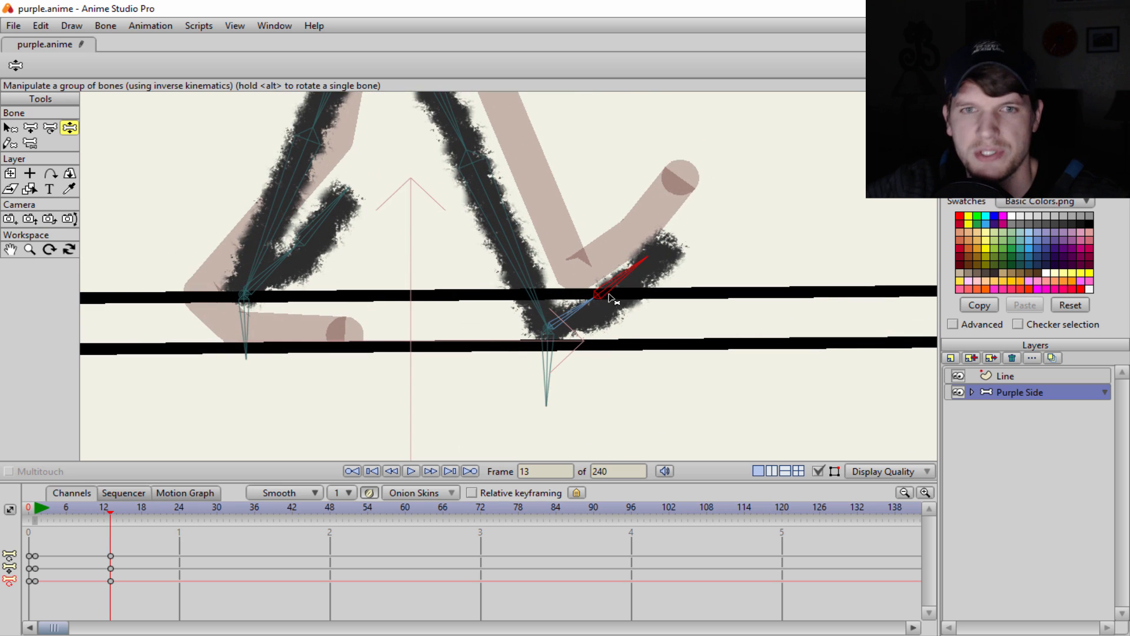
{"action": "scroll", "coordinate": [612, 298], "scroll_direction": "down", "scroll_amount": 2}
{"action": "scroll", "coordinate": [566, 296], "scroll_direction": "up", "scroll_amount": 1}
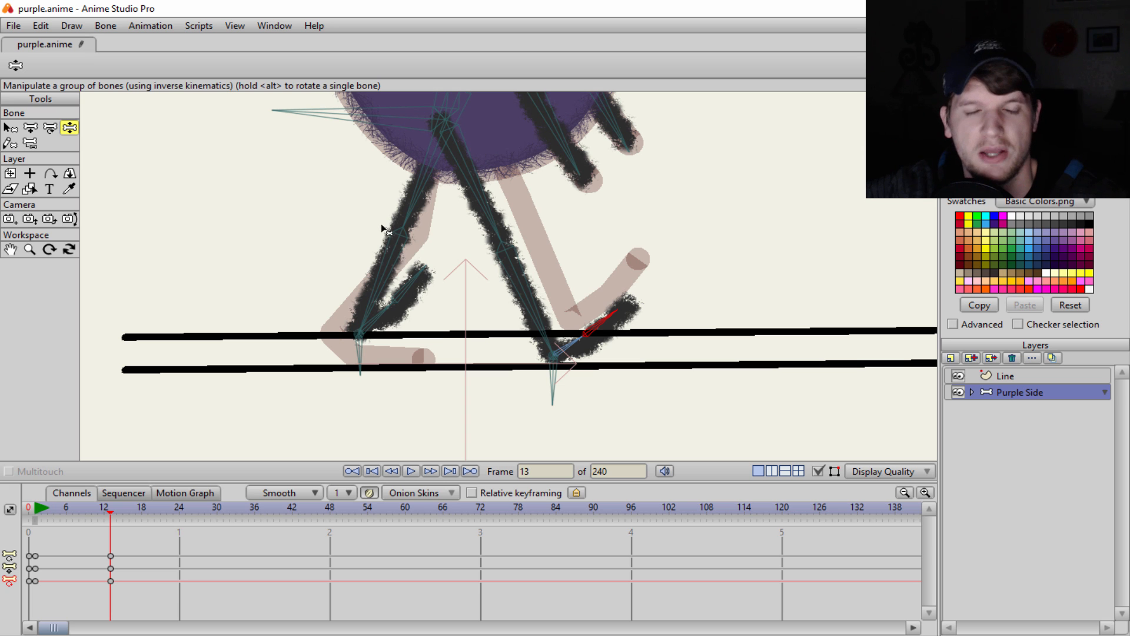
Step: Pull the rear heel back and up, and rotate the foot down so its toes rest on the upper guide line
{"action": "scroll", "coordinate": [374, 199], "scroll_direction": "up", "scroll_amount": 1}
{"action": "scroll", "coordinate": [377, 206], "scroll_direction": "up", "scroll_amount": 2}
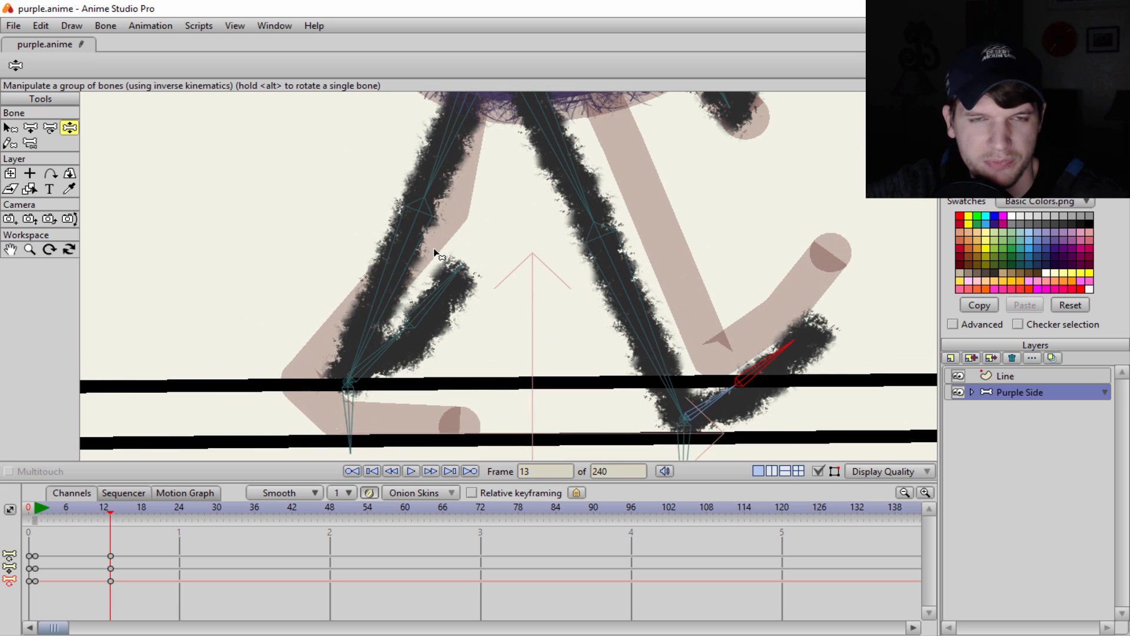
{"action": "left_click_drag", "start_coordinate": [378, 311], "coordinate": [391, 366]}
{"action": "left_click_drag", "start_coordinate": [302, 352], "coordinate": [306, 344]}
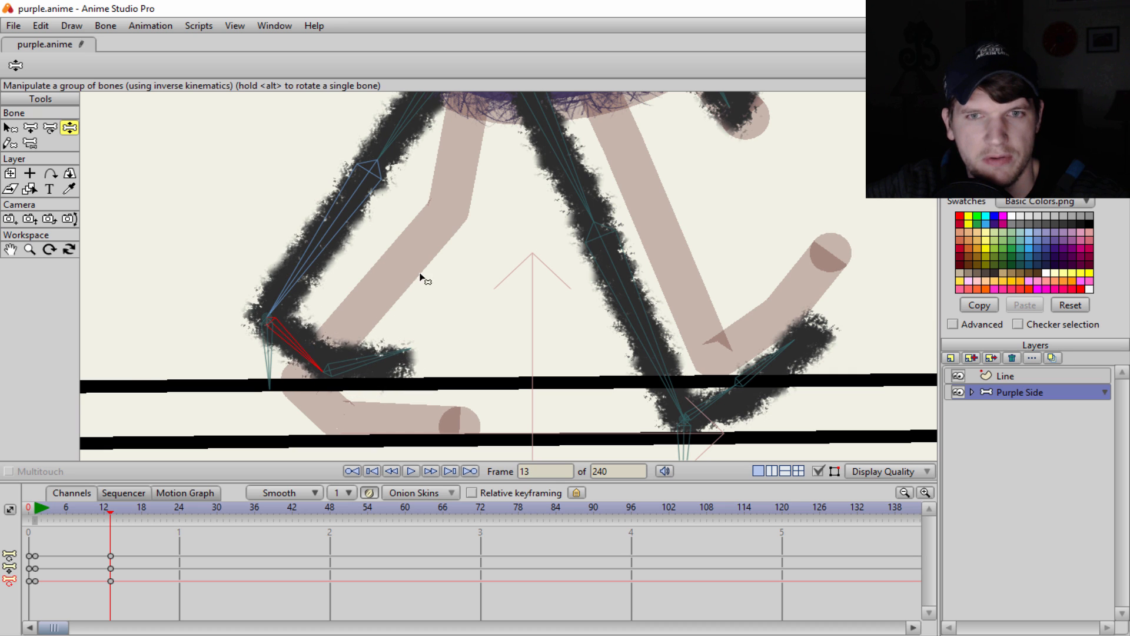
{"action": "scroll", "coordinate": [430, 271], "scroll_direction": "down", "scroll_amount": 4}
{"action": "left_click_drag", "start_coordinate": [585, 174], "coordinate": [591, 292]}
{"action": "scroll", "coordinate": [592, 291], "scroll_direction": "down", "scroll_amount": 5}
{"action": "scroll", "coordinate": [580, 239], "scroll_direction": "down", "scroll_amount": 1}
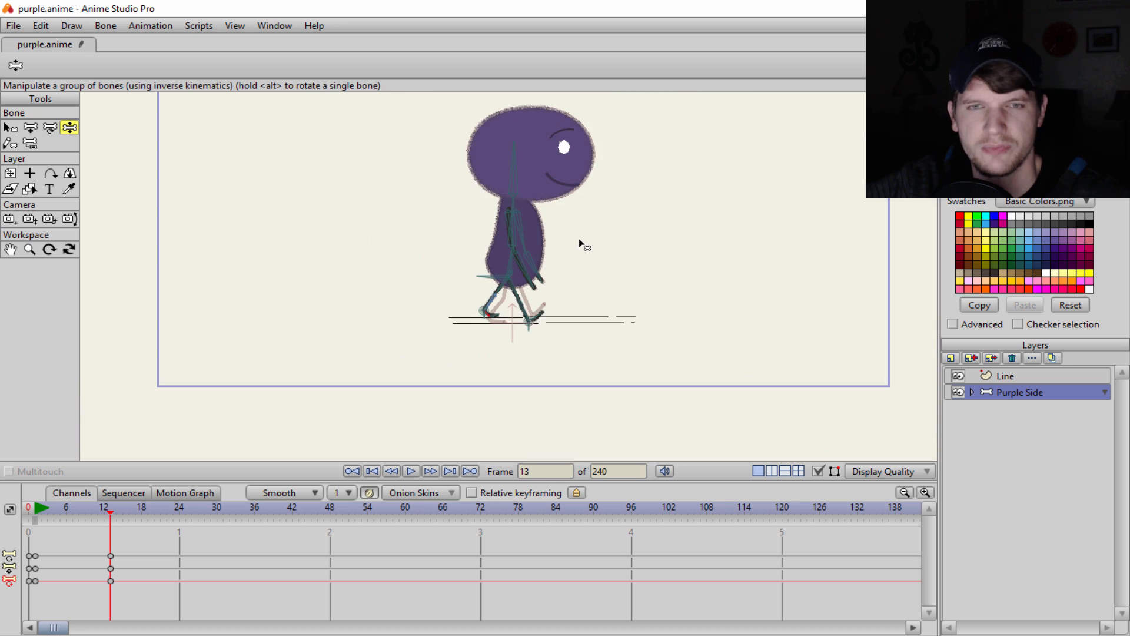
Step: Try stretching the front leg farther forward along the guide lines, and undo the move
{"action": "scroll", "coordinate": [580, 242], "scroll_direction": "up", "scroll_amount": 4}
{"action": "scroll", "coordinate": [575, 189], "scroll_direction": "down", "scroll_amount": 4}
{"action": "scroll", "coordinate": [565, 202], "scroll_direction": "up", "scroll_amount": 3}
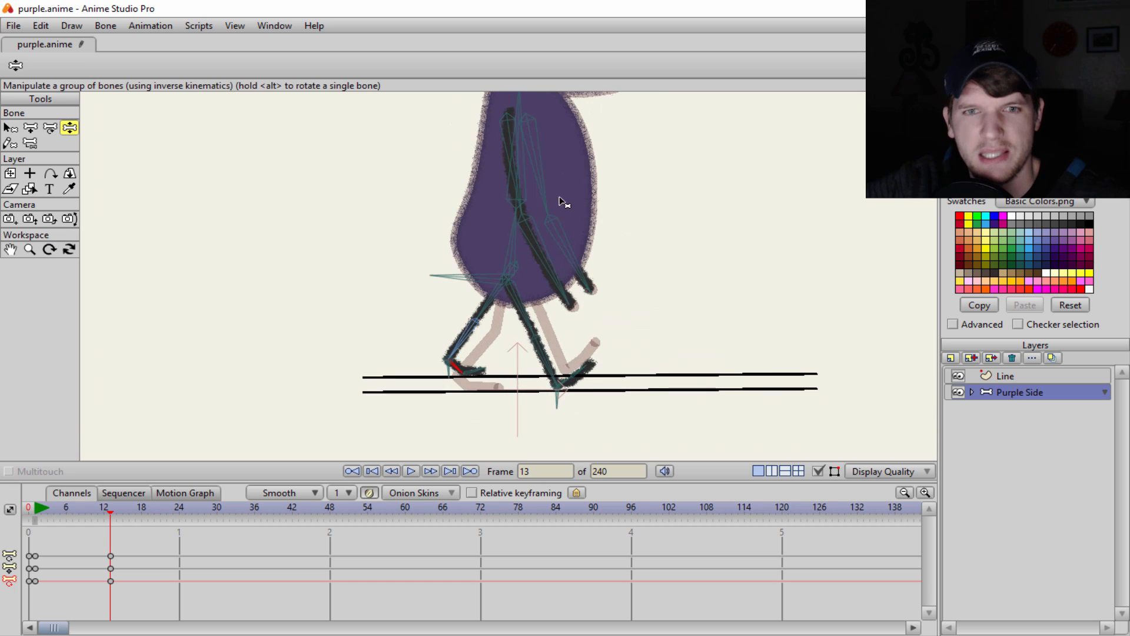
{"action": "left_click_drag", "start_coordinate": [547, 362], "coordinate": [673, 365]}
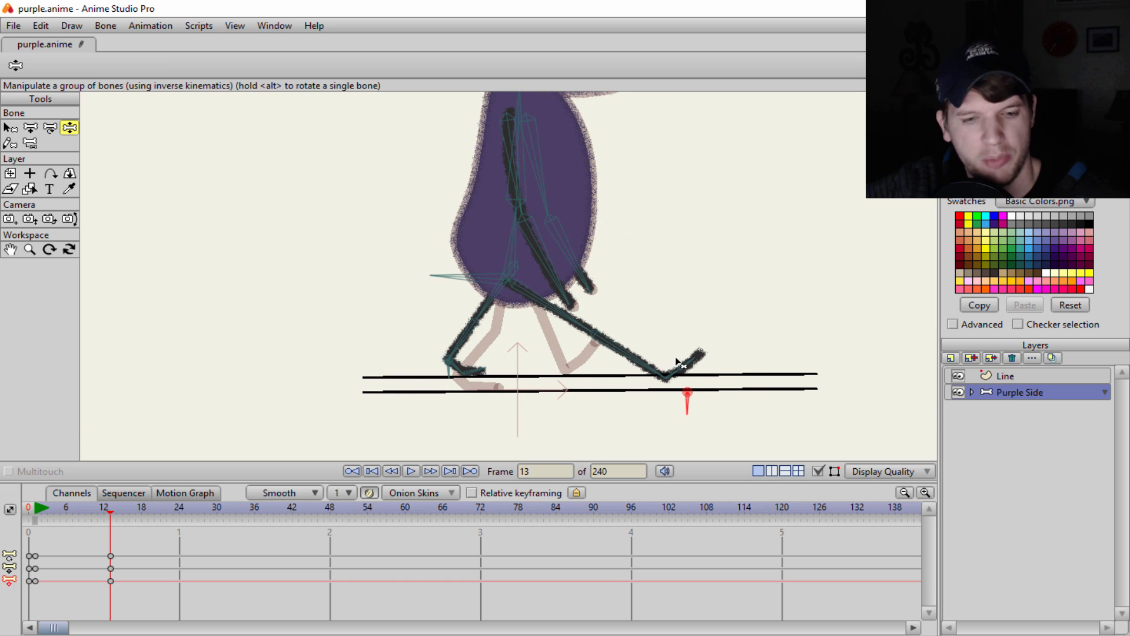
{"action": "key", "text": "ctrl+z"}
{"action": "scroll", "coordinate": [600, 270], "scroll_direction": "down", "scroll_amount": 4}
{"action": "scroll", "coordinate": [526, 286], "scroll_direction": "up", "scroll_amount": 5}
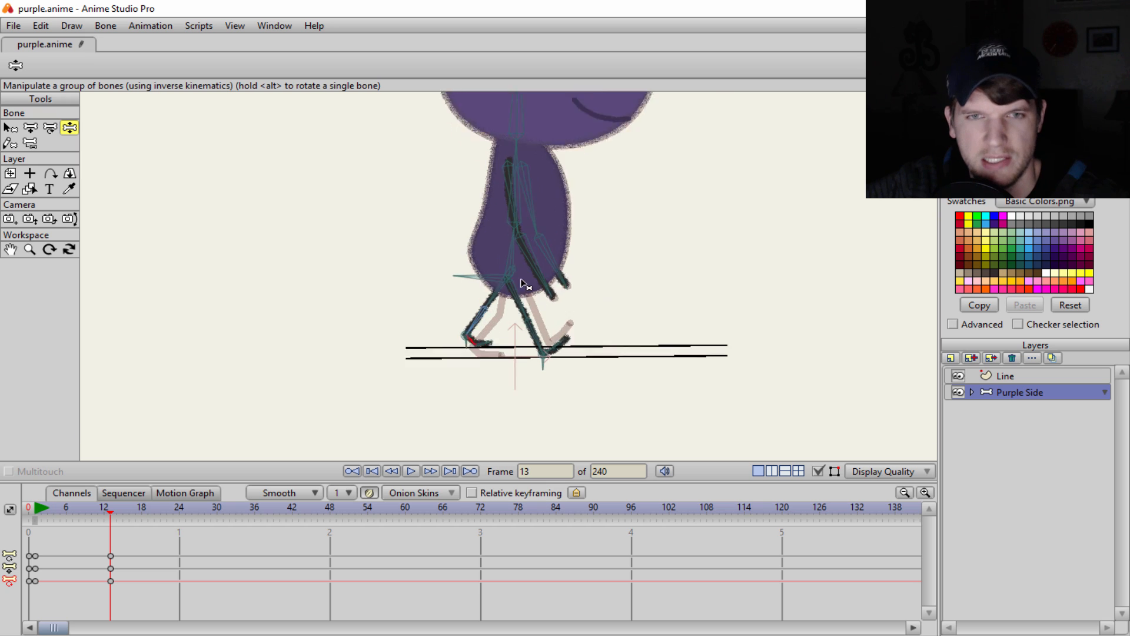
{"action": "scroll", "coordinate": [522, 284], "scroll_direction": "up", "scroll_amount": 2}
{"action": "scroll", "coordinate": [518, 290], "scroll_direction": "down", "scroll_amount": 1}
{"action": "scroll", "coordinate": [590, 277], "scroll_direction": "up", "scroll_amount": 2}
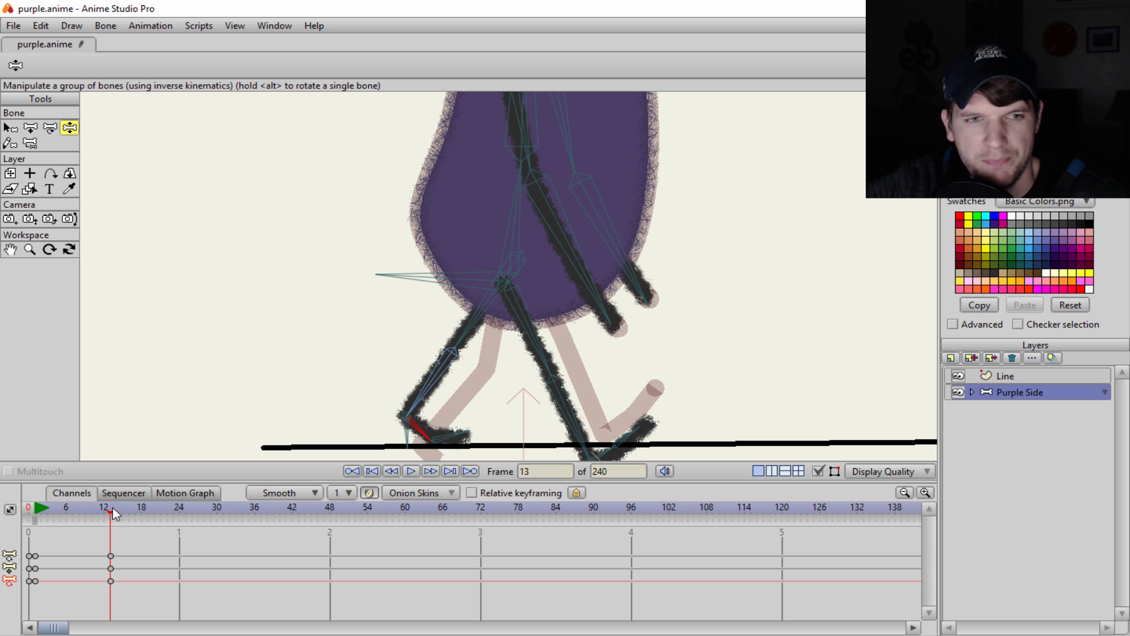
Step: Try pasting the frame 1 leg keyframes at frame 25, and undo the paste
{"action": "left_click_drag", "start_coordinate": [112, 507], "coordinate": [185, 506]}
{"action": "scroll", "coordinate": [392, 328], "scroll_direction": "up", "scroll_amount": 1}
{"action": "left_click_drag", "start_coordinate": [395, 351], "coordinate": [384, 261]}
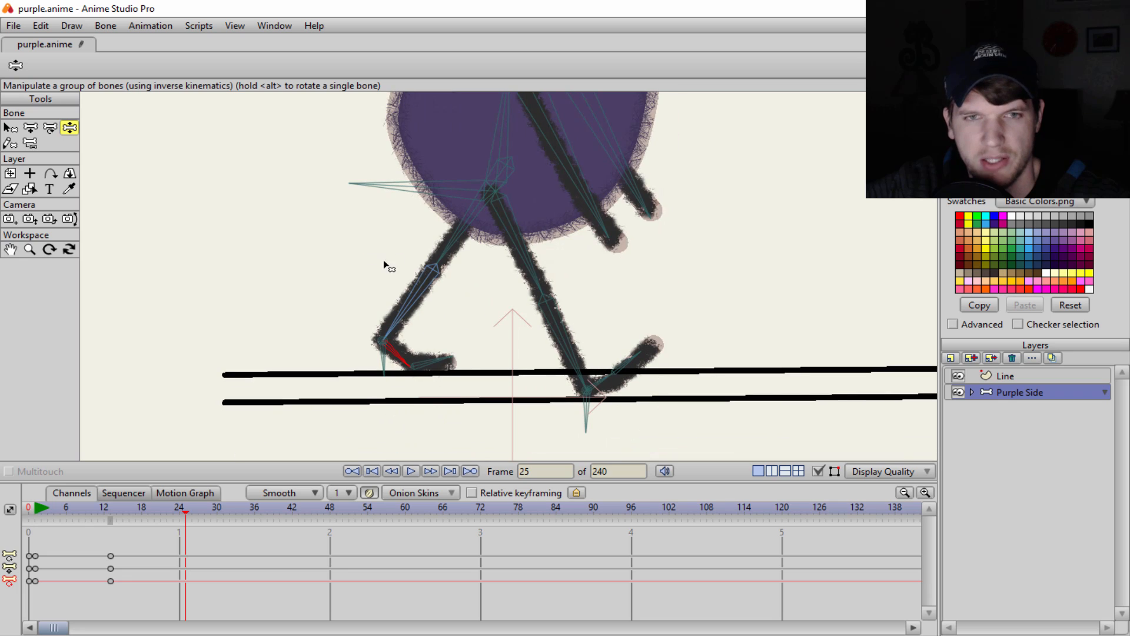
{"action": "left_click_drag", "start_coordinate": [34, 542], "coordinate": [46, 608]}
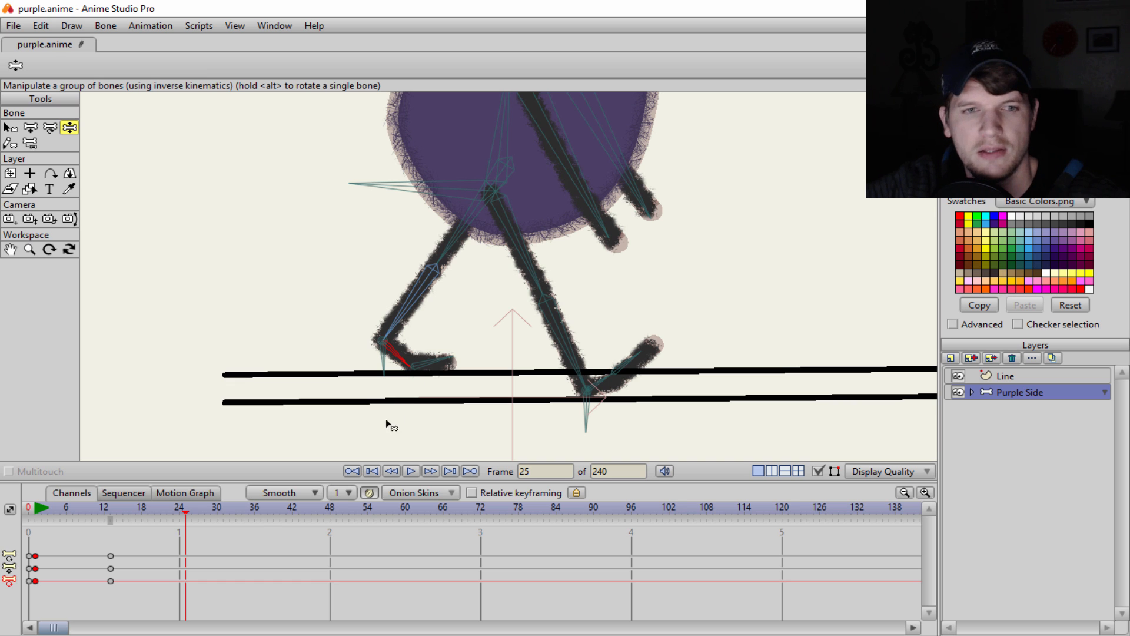
{"action": "key", "text": "ctrl+v"}
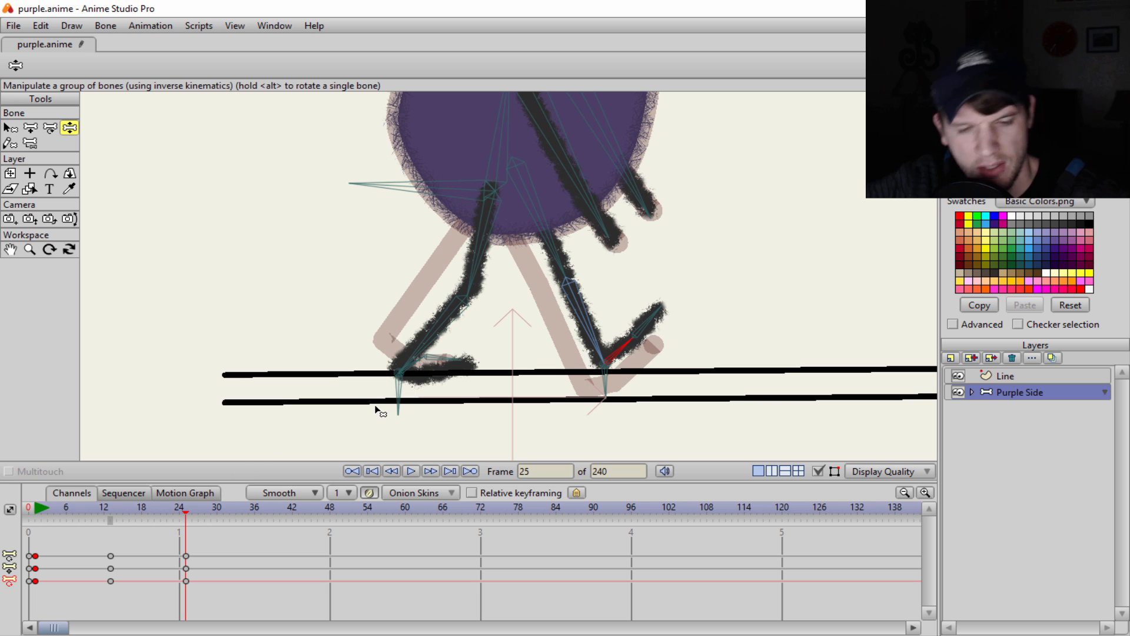
{"action": "key", "text": "ctrl+z"}
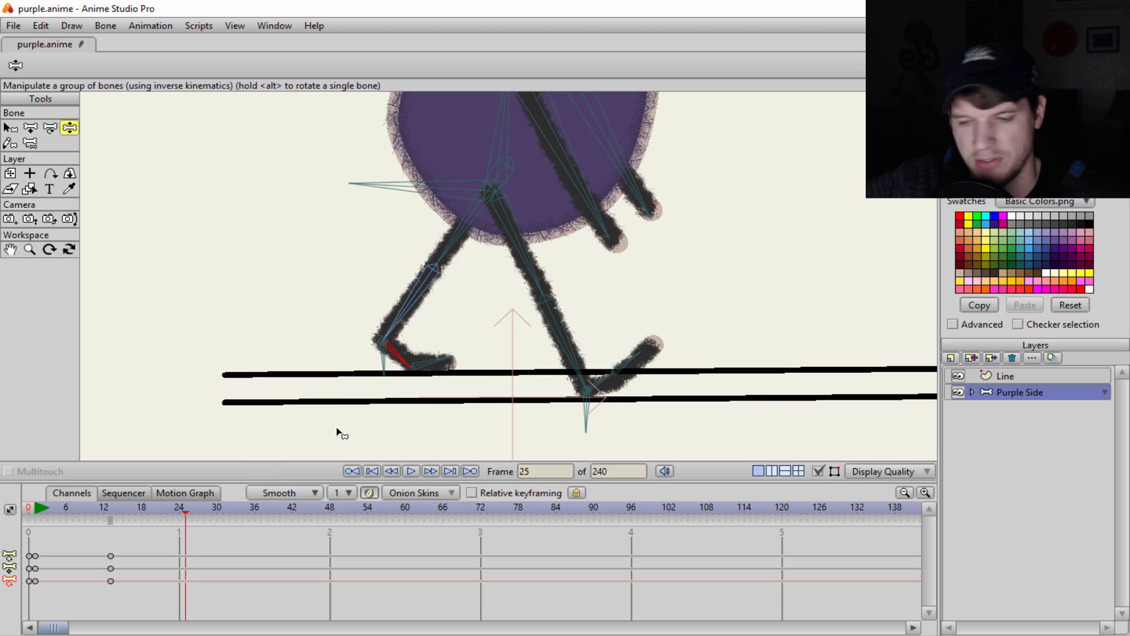
Step: With no bone selected, copy all the frame 1 keyframes and paste them at frame 25
{"action": "left_click", "coordinate": [330, 440]}
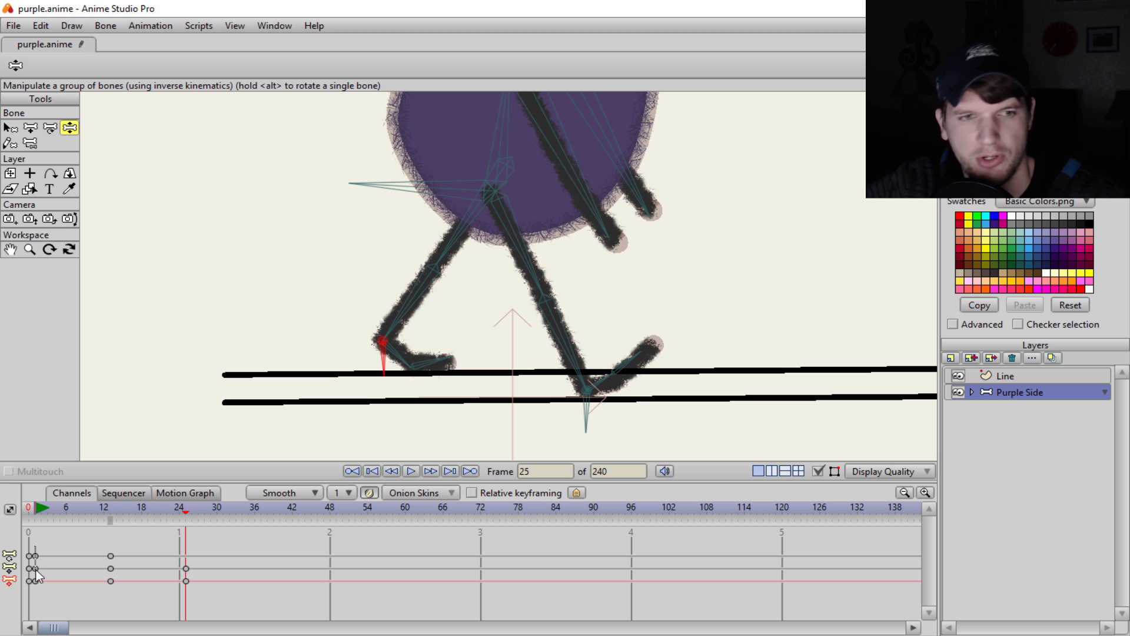
{"action": "left_click_drag", "start_coordinate": [37, 575], "coordinate": [37, 575]}
{"action": "mouse_move", "coordinate": [185, 519]}
{"action": "left_mouse_down"}
{"action": "mouse_move", "coordinate": [122, 518]}
{"action": "mouse_move", "coordinate": [185, 518]}
{"action": "left_mouse_up"}
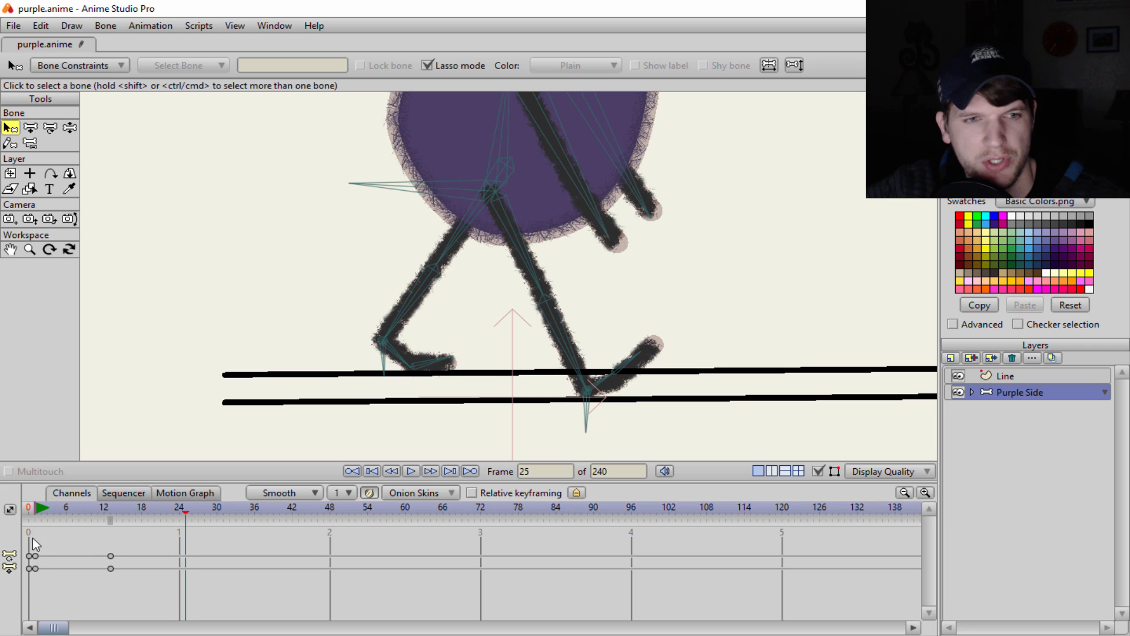
{"action": "left_click_drag", "start_coordinate": [33, 538], "coordinate": [51, 586]}
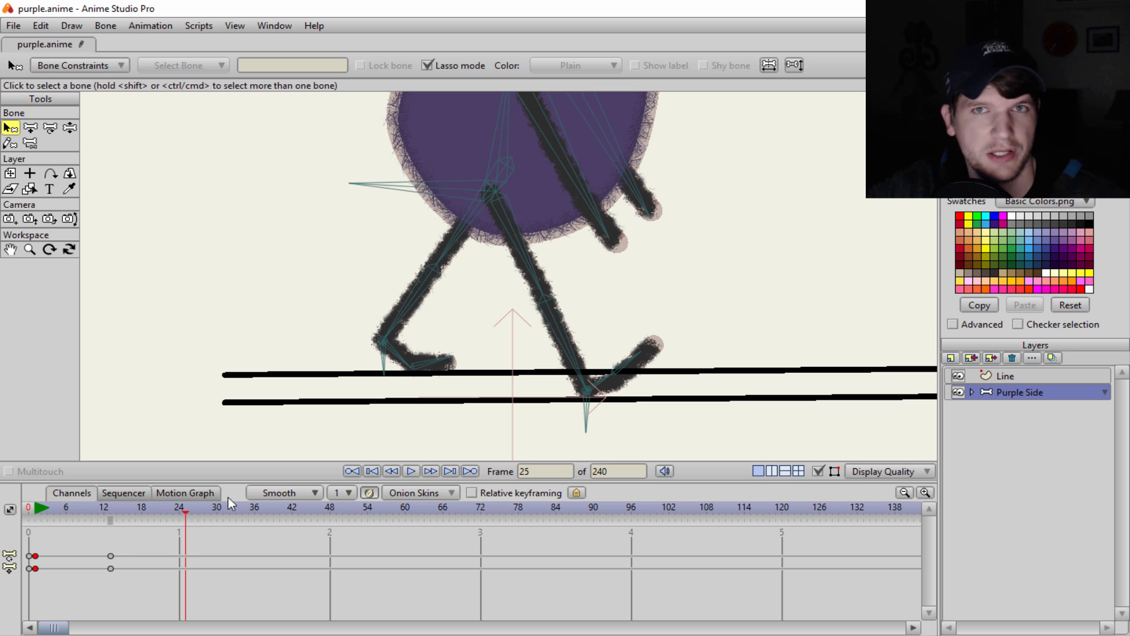
{"action": "key", "text": "ctrl+v"}
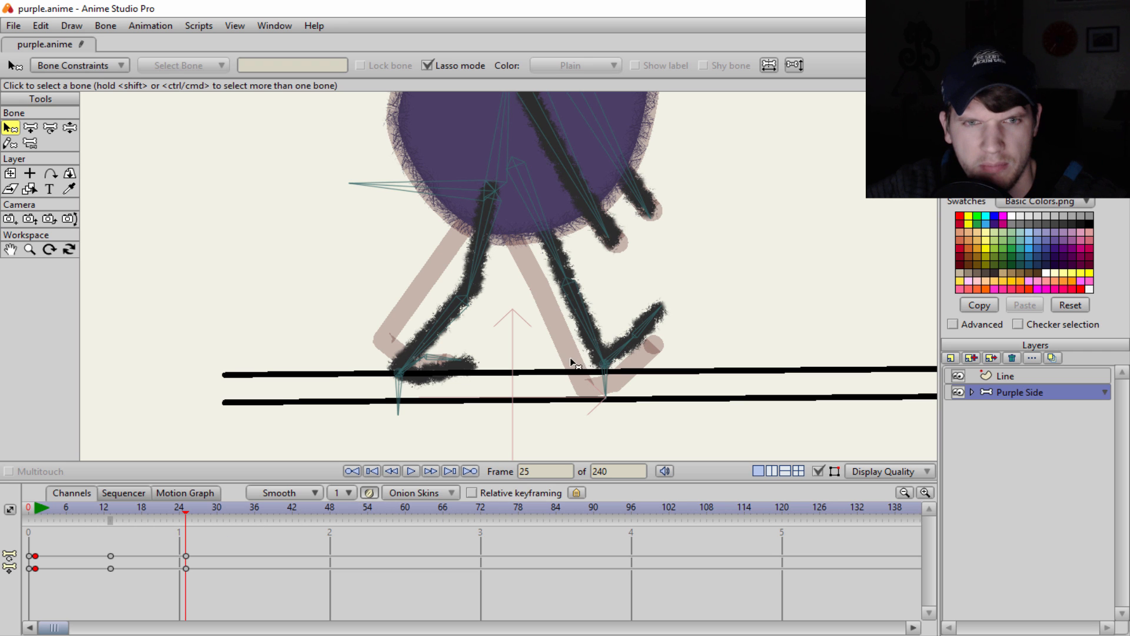
Step: Switch the onion skin marker from frame 13 to frame 1 to compare the feet with the pasted pose
{"action": "scroll", "coordinate": [479, 196], "scroll_direction": "up", "scroll_amount": 5}
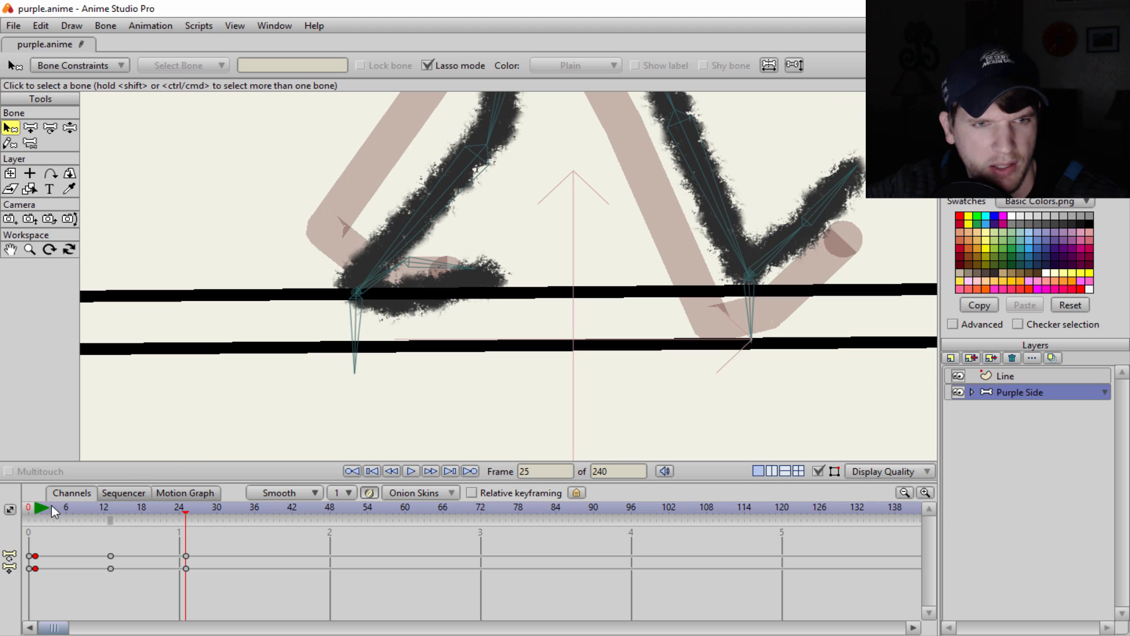
{"action": "left_click", "coordinate": [36, 520]}
{"action": "left_click", "coordinate": [109, 520]}
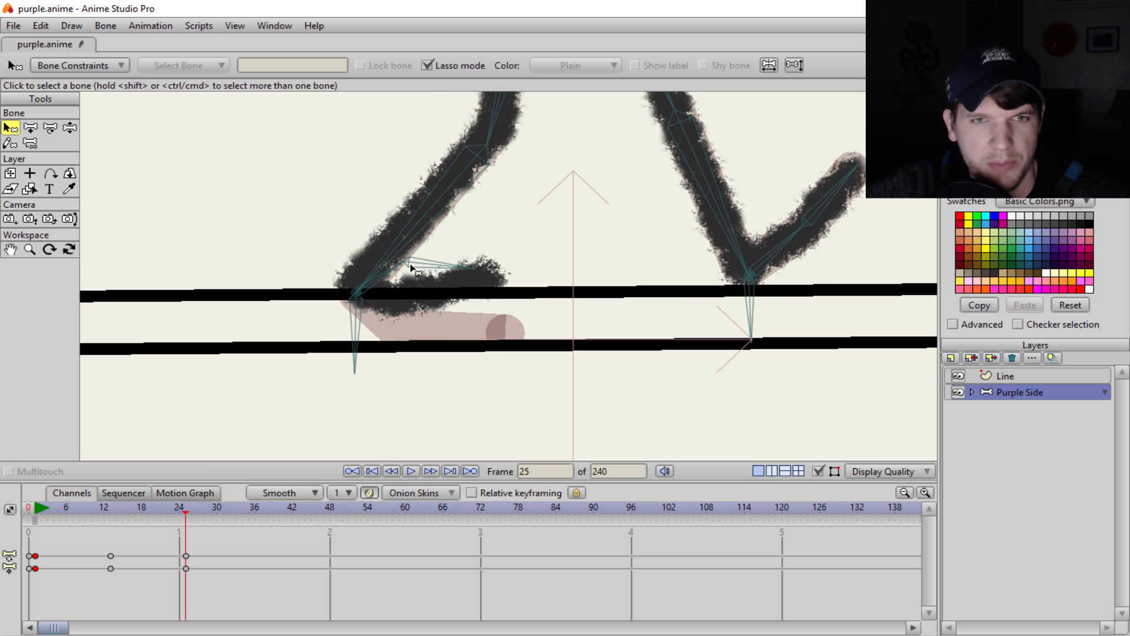
Step: At frame 25, rotate the rear foot's heel and toe bones down to match the frame 1 onion skin
{"action": "left_click", "coordinate": [387, 277]}
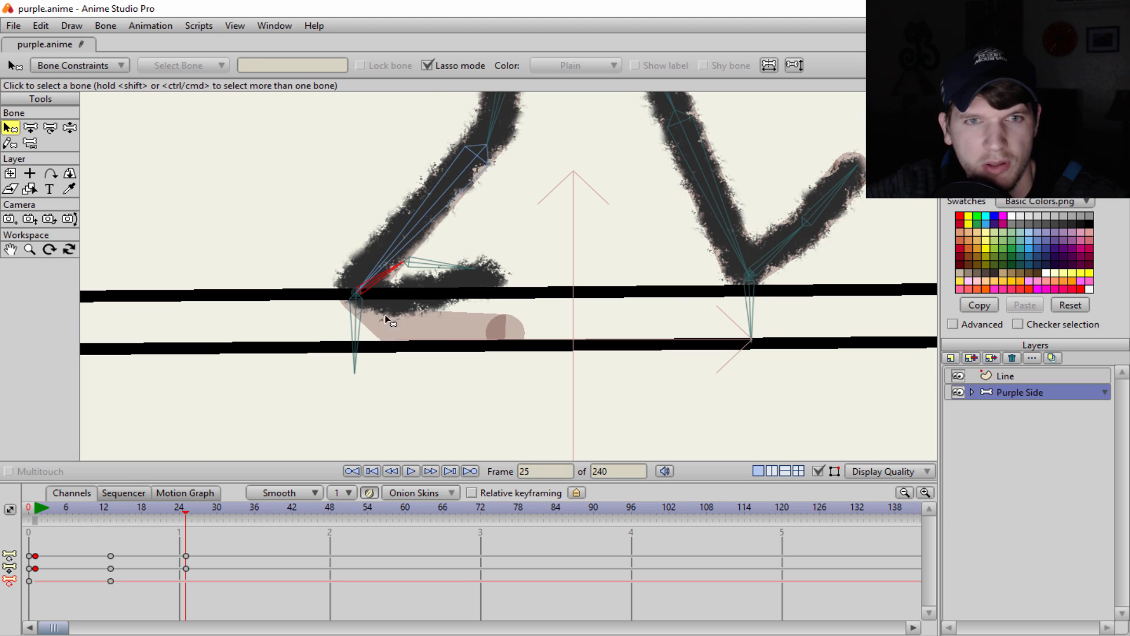
{"action": "key", "text": "z"}
{"action": "left_click_drag", "start_coordinate": [398, 282], "coordinate": [397, 312]}
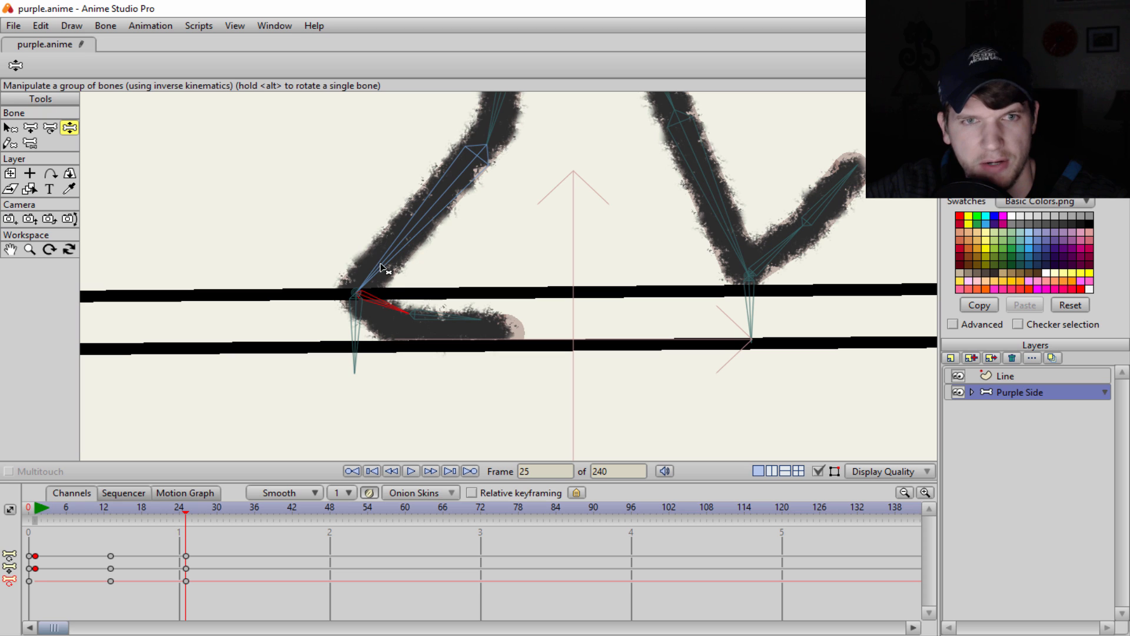
{"action": "left_click_drag", "start_coordinate": [383, 269], "coordinate": [381, 266]}
{"action": "left_click", "coordinate": [474, 322]}
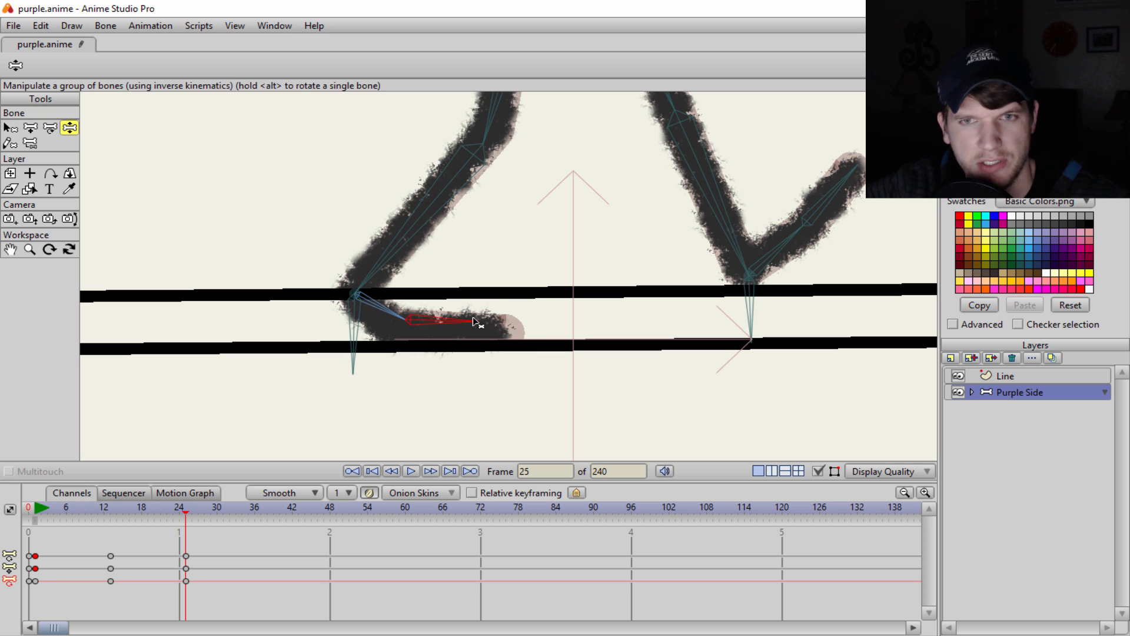
{"action": "scroll", "coordinate": [475, 322], "scroll_direction": "down", "scroll_amount": 5}
{"action": "scroll", "coordinate": [525, 245], "scroll_direction": "up", "scroll_amount": 3}
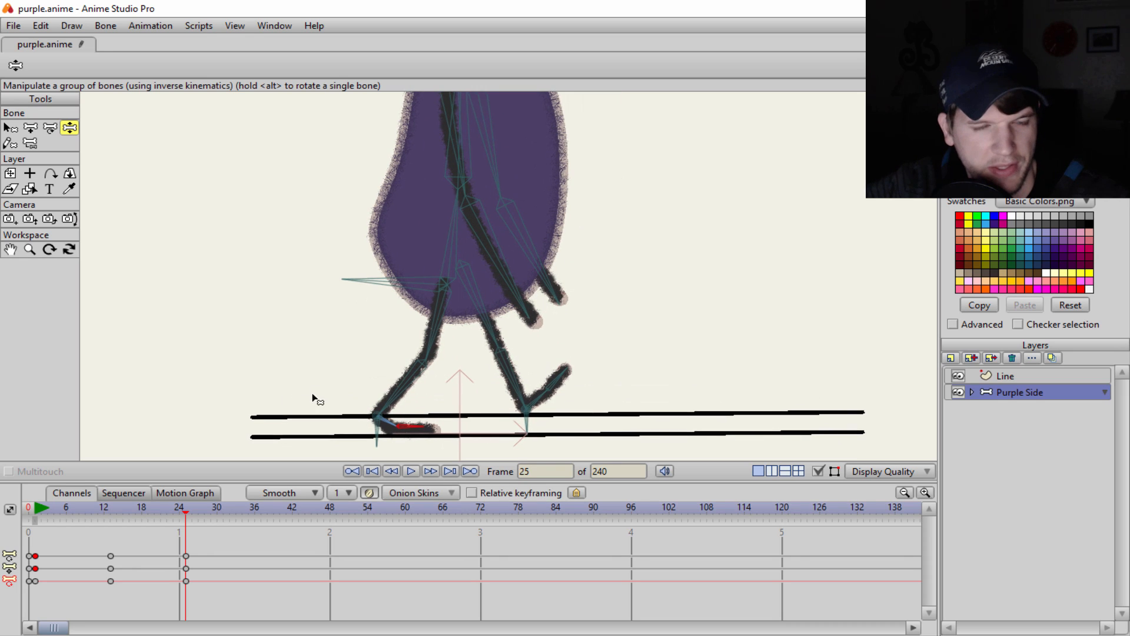
Step: Scrub back from frame 25 to frame 2 to examine how the legs move between the contact poses
{"action": "scroll", "coordinate": [313, 399], "scroll_direction": "down", "scroll_amount": 1}
{"action": "left_click_drag", "start_coordinate": [187, 517], "coordinate": [138, 541]}
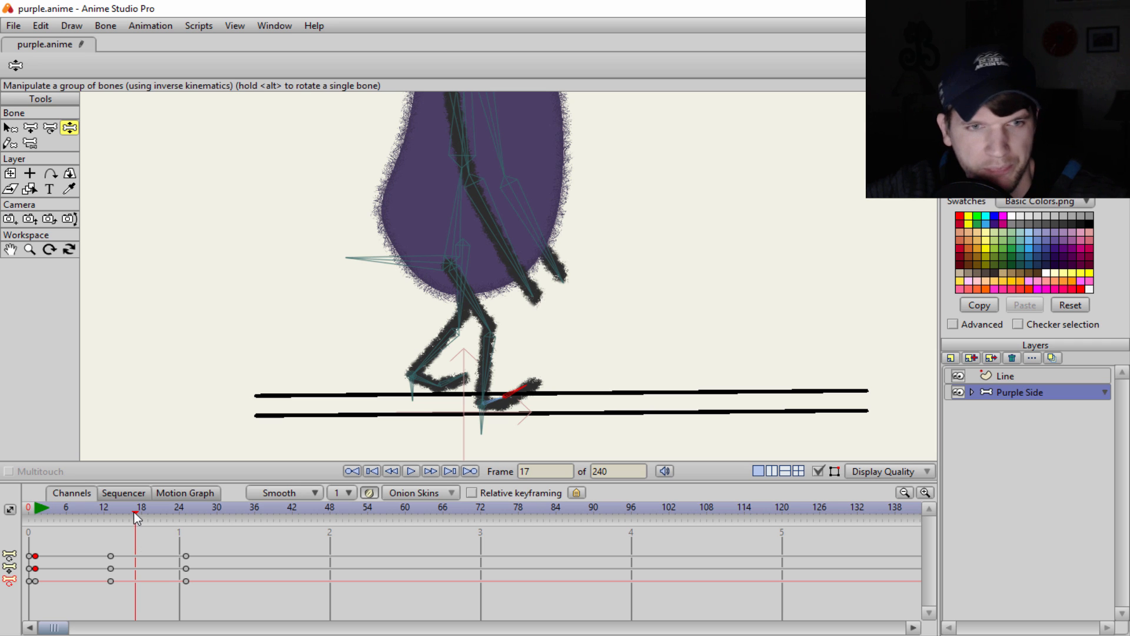
{"action": "left_click_drag", "start_coordinate": [136, 516], "coordinate": [40, 529]}
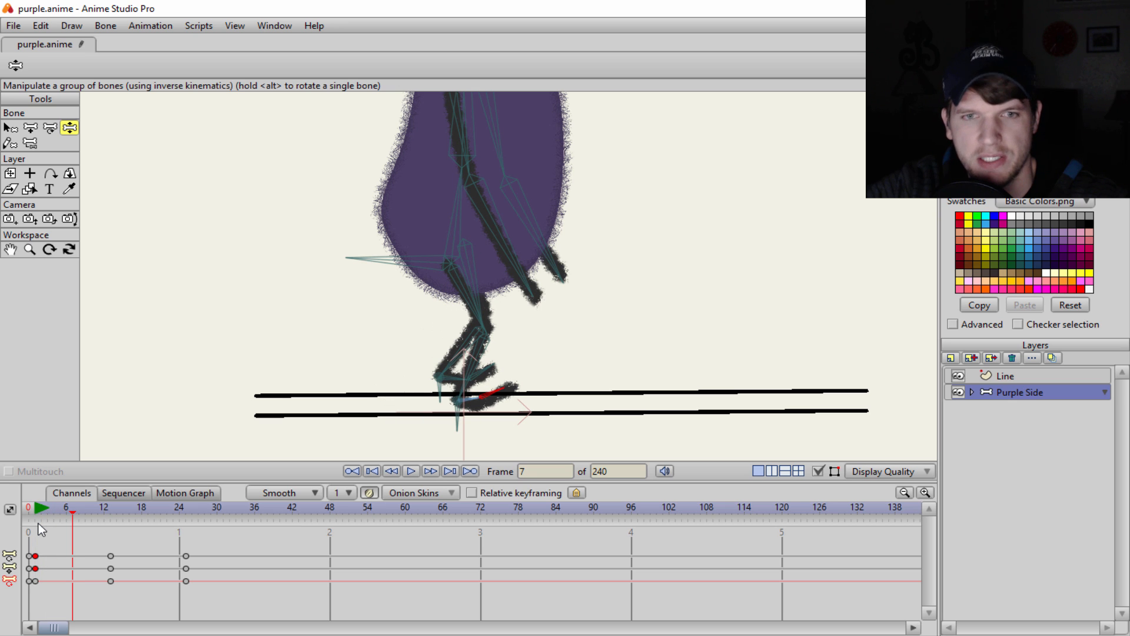
{"action": "scroll", "coordinate": [411, 248], "scroll_direction": "up", "scroll_amount": 2}
{"action": "scroll", "coordinate": [485, 270], "scroll_direction": "down", "scroll_amount": 3}
{"action": "scroll", "coordinate": [485, 270], "scroll_direction": "up", "scroll_amount": 2}
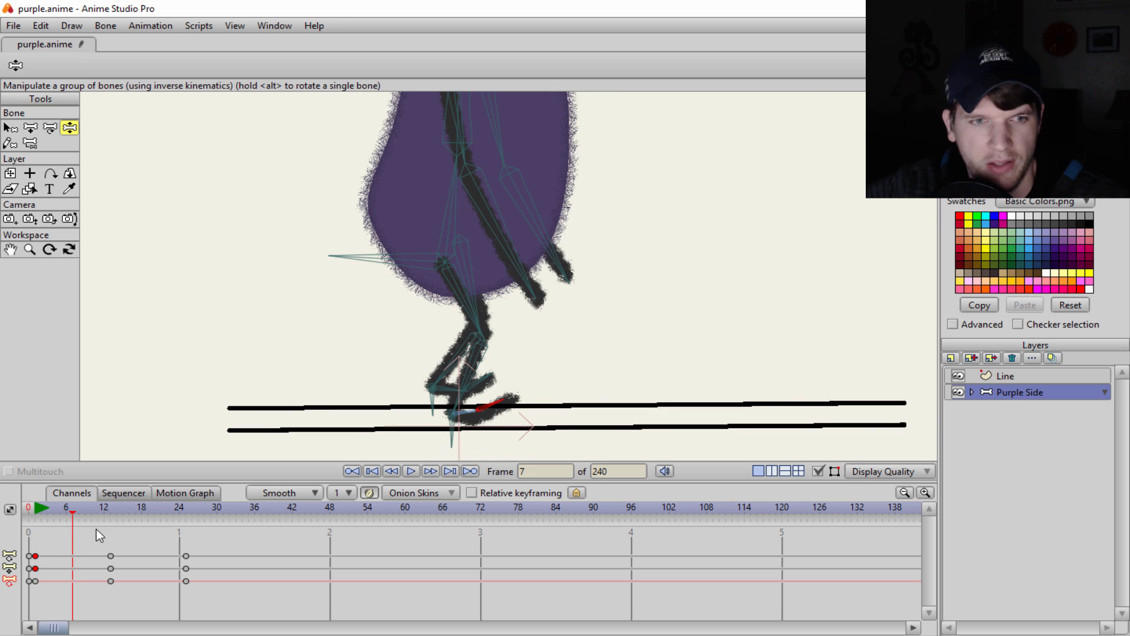
{"action": "left_click_drag", "start_coordinate": [76, 513], "coordinate": [44, 526]}
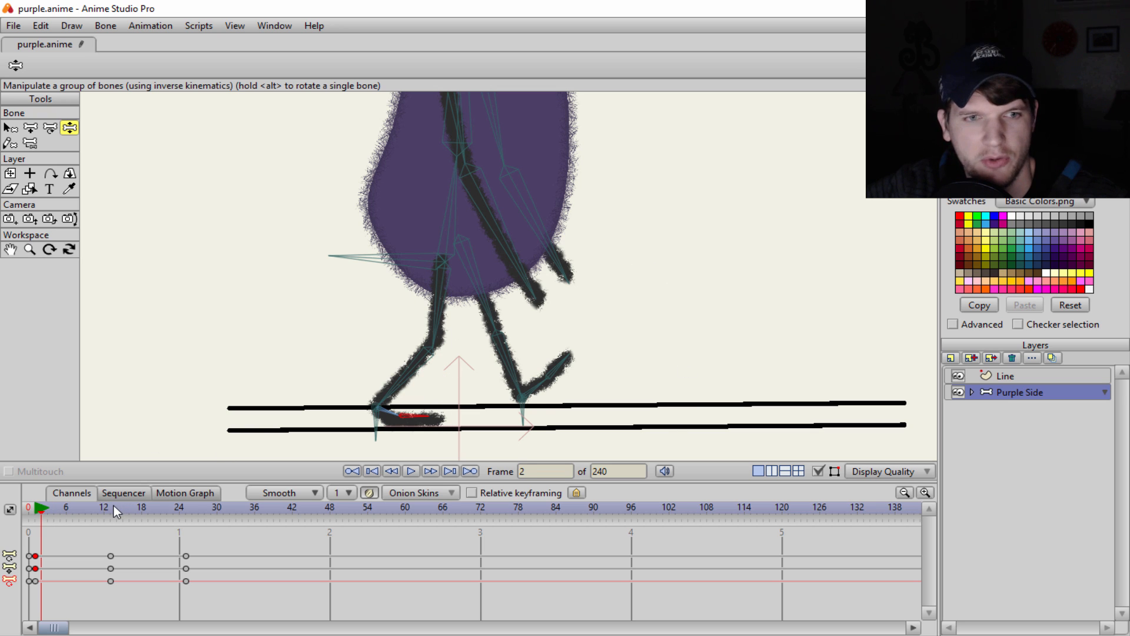
Step: At frame 7, start the passing pose by lowering the rearmost ankle toward the upper guide line
{"action": "left_click", "coordinate": [70, 506]}
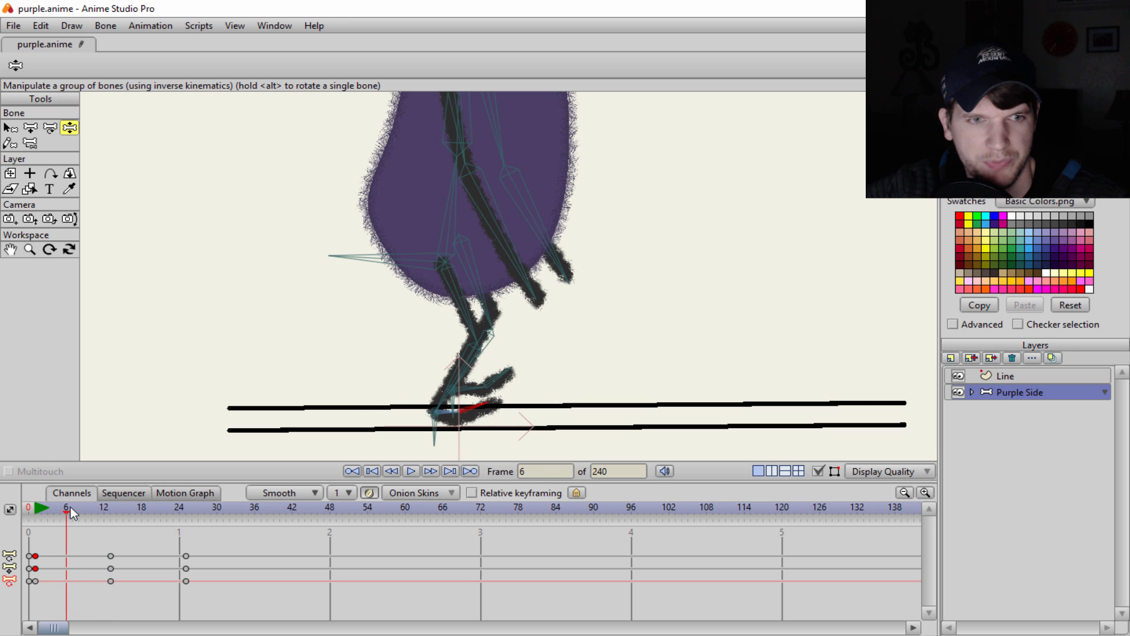
{"action": "left_click", "coordinate": [72, 507]}
{"action": "scroll", "coordinate": [405, 182], "scroll_direction": "up", "scroll_amount": 4}
{"action": "scroll", "coordinate": [463, 216], "scroll_direction": "down", "scroll_amount": 5}
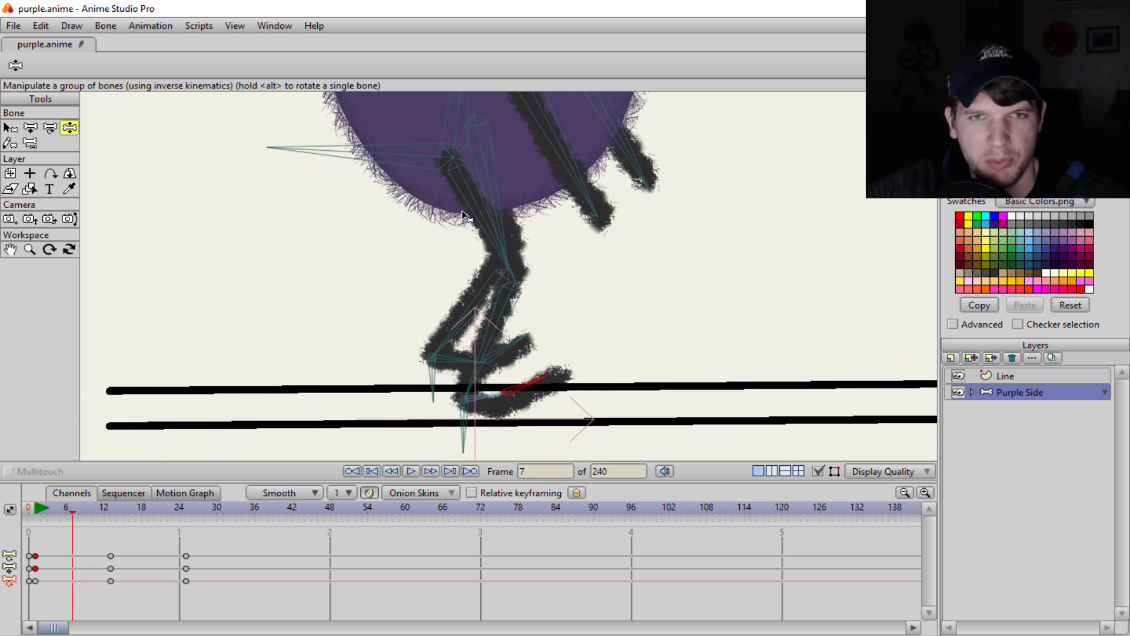
{"action": "scroll", "coordinate": [485, 206], "scroll_direction": "up", "scroll_amount": 1}
{"action": "mouse_move", "coordinate": [493, 203]}
{"action": "left_mouse_down"}
{"action": "mouse_move", "coordinate": [468, 222]}
{"action": "mouse_move", "coordinate": [497, 221]}
{"action": "left_mouse_up"}
{"action": "scroll", "coordinate": [496, 220], "scroll_direction": "down", "scroll_amount": 3}
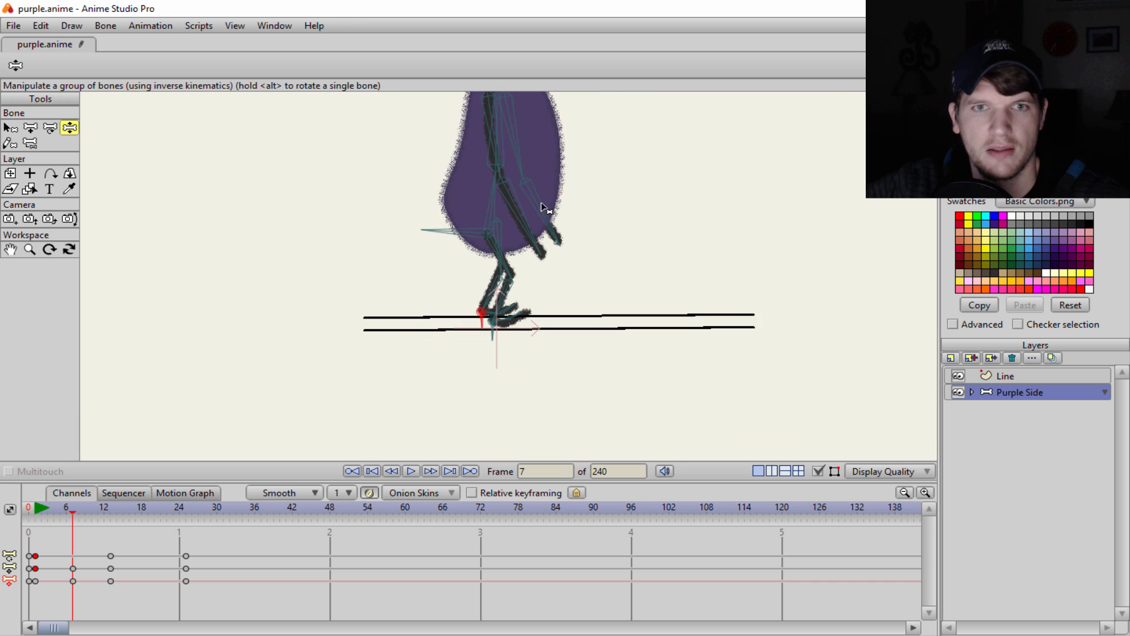
Step: At frame 7, flatten the supporting foot along the upper guide line and fine-tune its ankle position
{"action": "scroll", "coordinate": [486, 259], "scroll_direction": "up", "scroll_amount": 5}
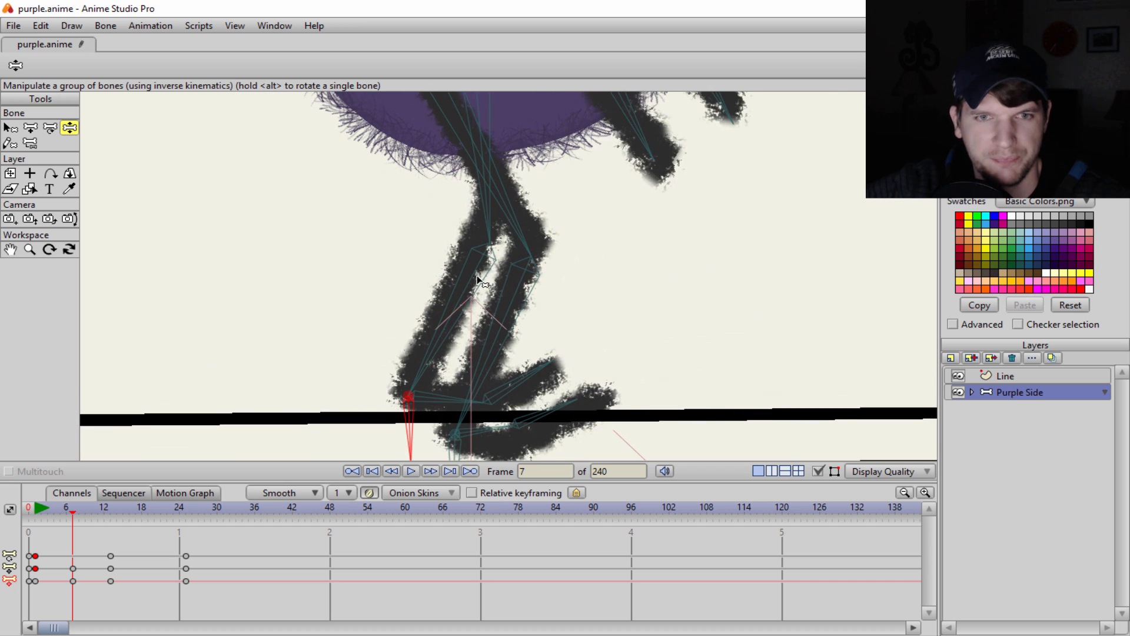
{"action": "scroll", "coordinate": [470, 274], "scroll_direction": "down", "scroll_amount": 1}
{"action": "left_click_drag", "start_coordinate": [542, 368], "coordinate": [553, 395]}
{"action": "left_click_drag", "start_coordinate": [429, 360], "coordinate": [430, 346]}
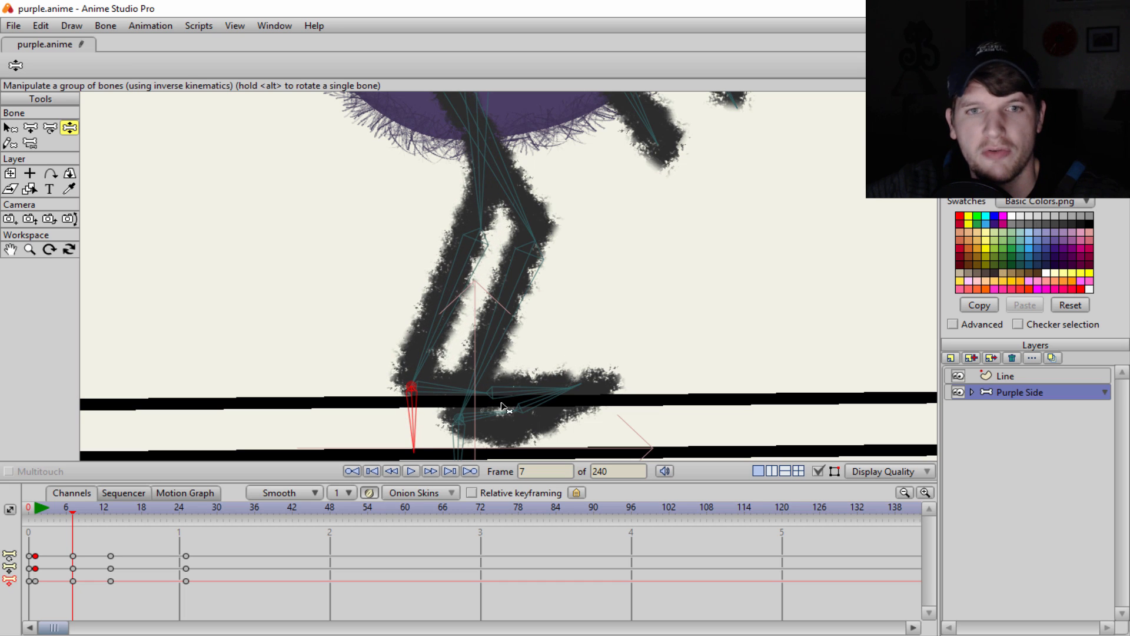
{"action": "left_click_drag", "start_coordinate": [503, 406], "coordinate": [435, 359]}
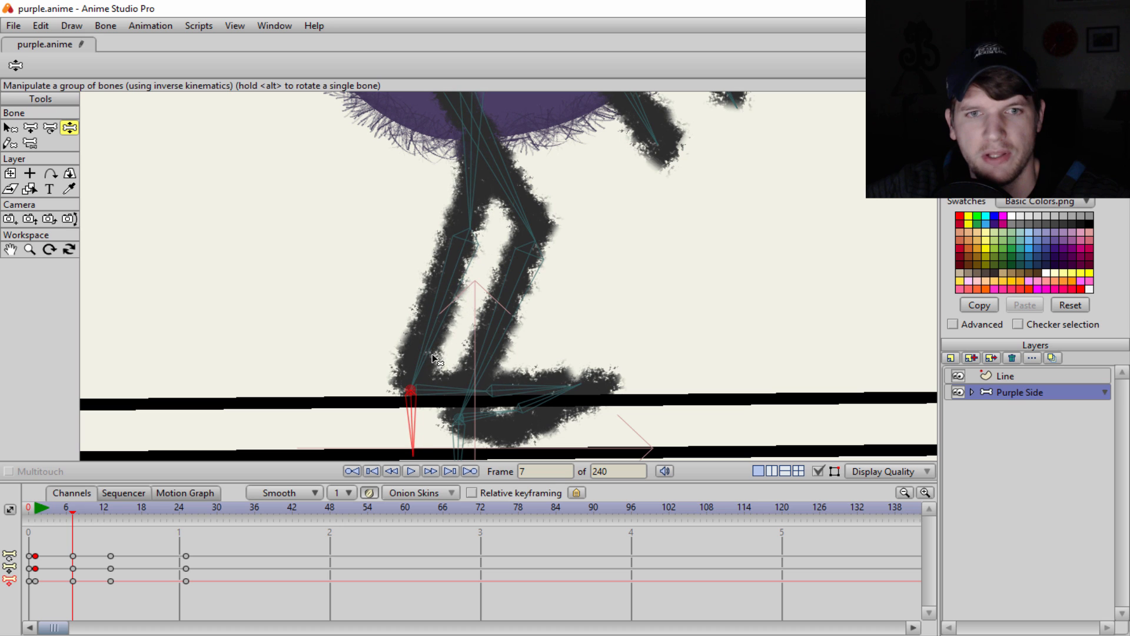
{"action": "left_click_drag", "start_coordinate": [547, 378], "coordinate": [543, 380]}
{"action": "scroll", "coordinate": [523, 349], "scroll_direction": "down", "scroll_amount": 1}
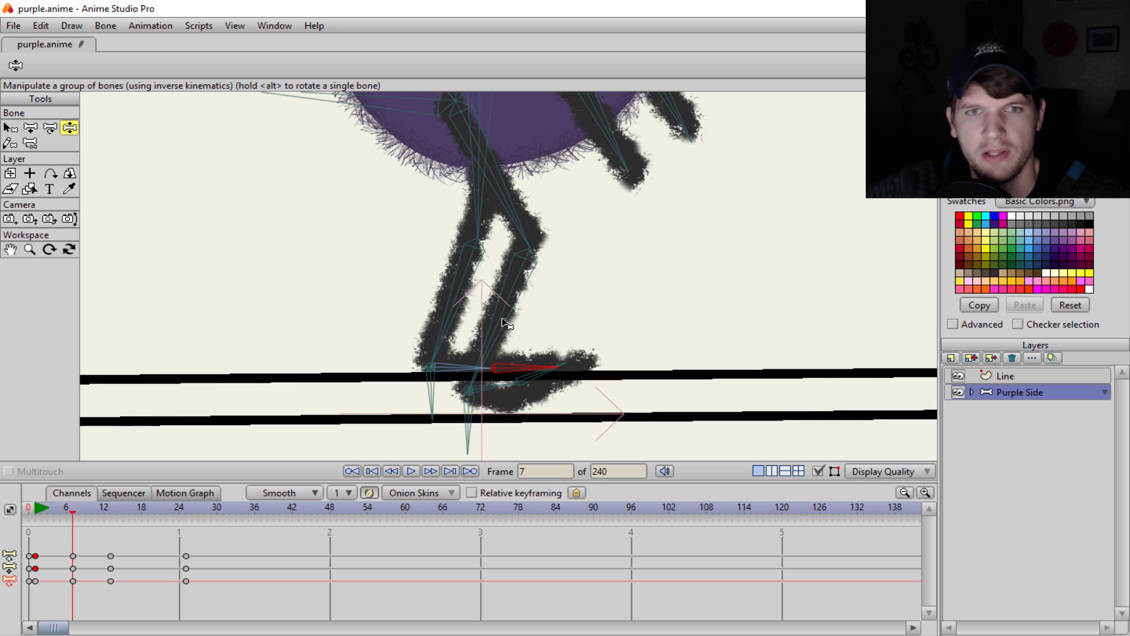
Step: At frame 7, lift the other leg behind the body with the knee bent forward and the foot hanging down
{"action": "left_click_drag", "start_coordinate": [491, 329], "coordinate": [345, 243]}
{"action": "left_click_drag", "start_coordinate": [449, 179], "coordinate": [469, 162]}
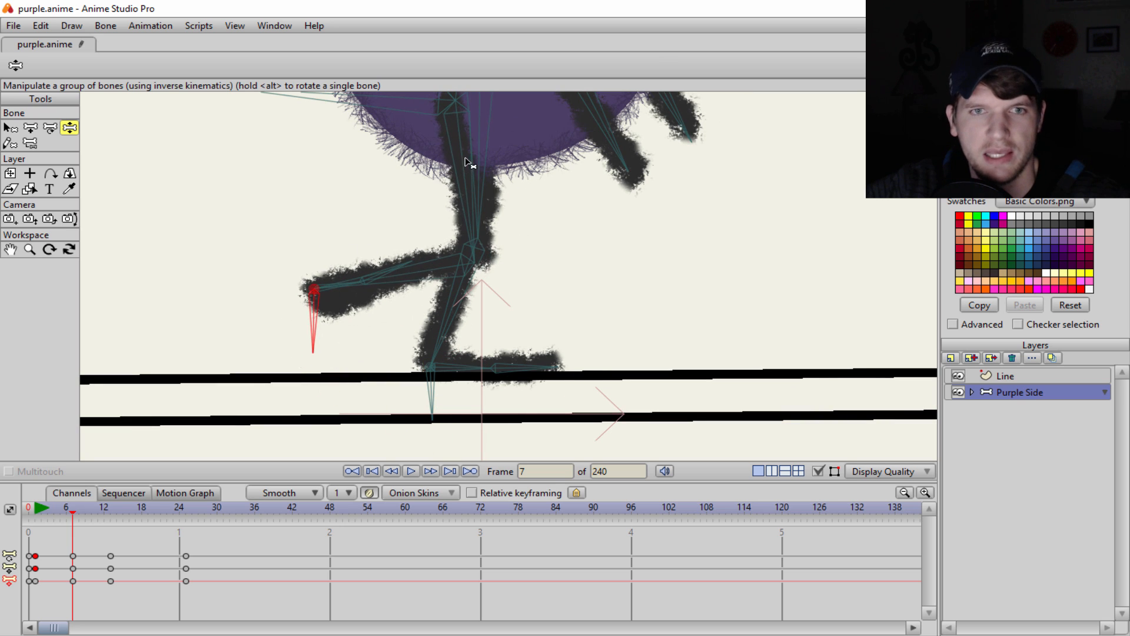
{"action": "left_click_drag", "start_coordinate": [414, 264], "coordinate": [349, 366]}
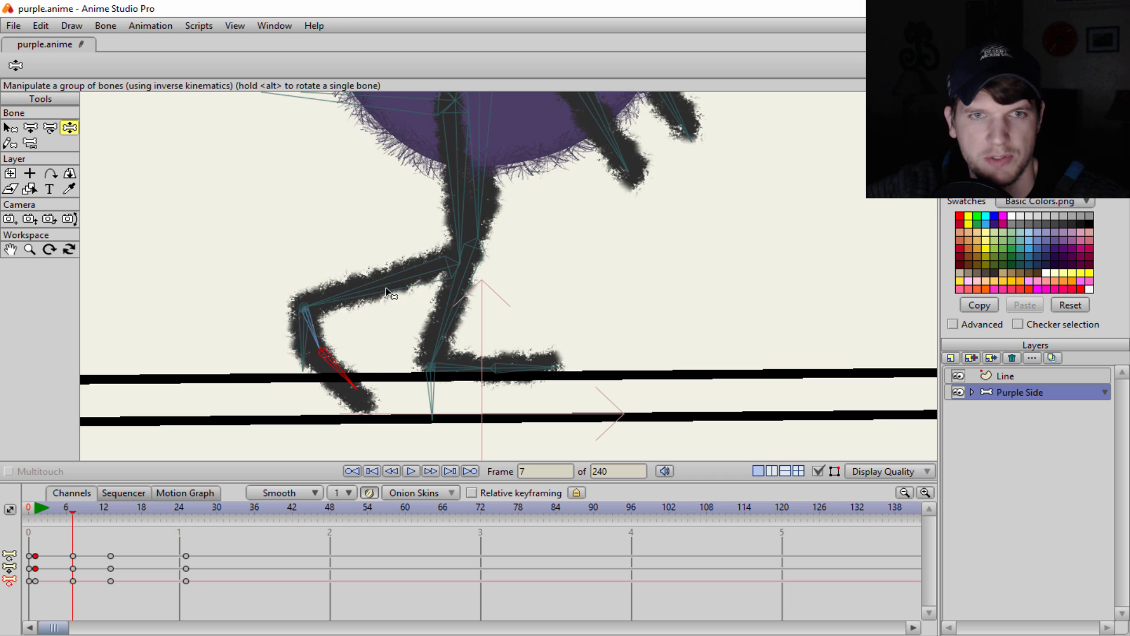
{"action": "left_click_drag", "start_coordinate": [386, 287], "coordinate": [407, 214]}
{"action": "left_click_drag", "start_coordinate": [472, 163], "coordinate": [515, 170]}
{"action": "mouse_move", "coordinate": [428, 322]}
{"action": "left_mouse_down"}
{"action": "mouse_move", "coordinate": [376, 314]}
{"action": "mouse_move", "coordinate": [437, 317]}
{"action": "left_mouse_up"}
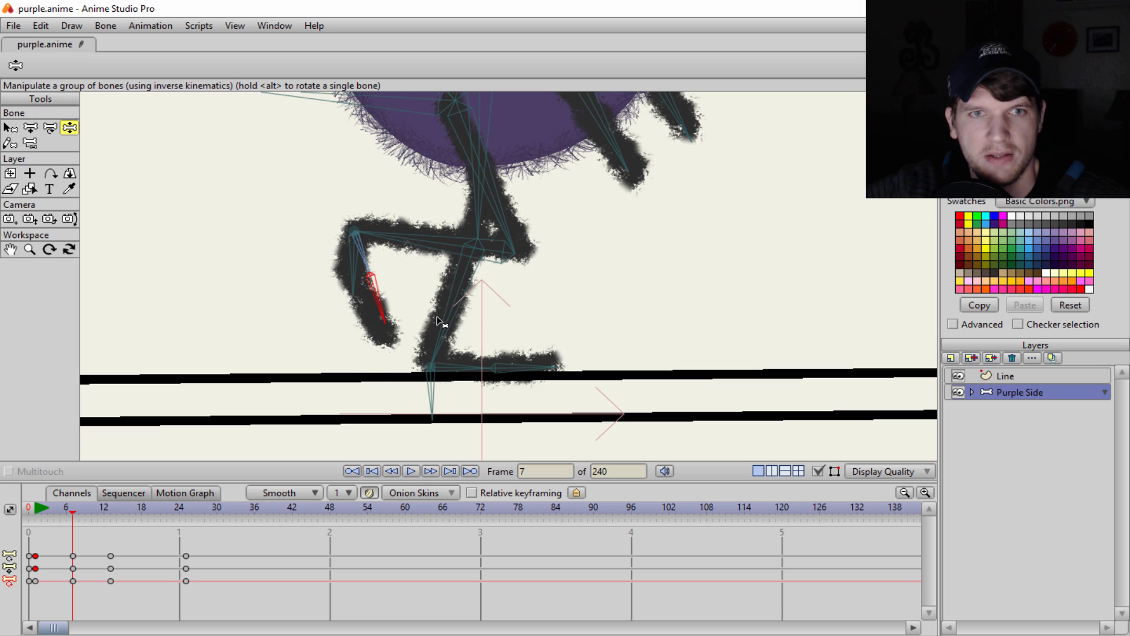
{"action": "left_click_drag", "start_coordinate": [372, 261], "coordinate": [375, 254]}
{"action": "left_click_drag", "start_coordinate": [437, 234], "coordinate": [450, 239]}
Step: Raise the bent leg slightly at frame 7 so its shin is nearly horizontal and its foot hangs vertically
{"action": "scroll", "coordinate": [450, 242], "scroll_direction": "down", "scroll_amount": 5}
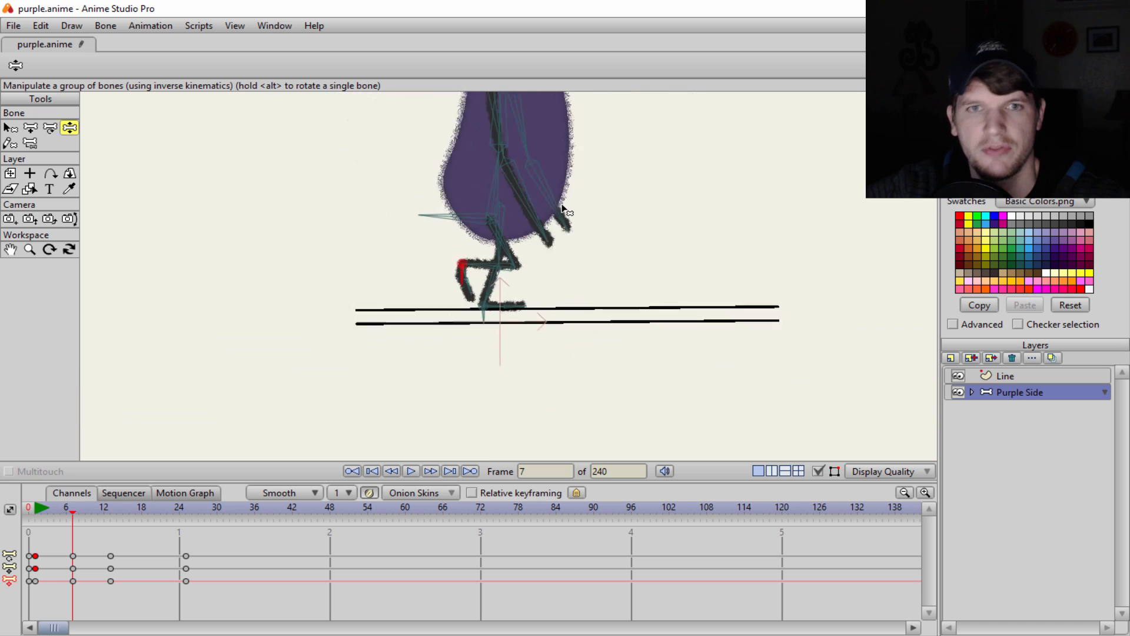
{"action": "scroll", "coordinate": [577, 188], "scroll_direction": "up", "scroll_amount": 4}
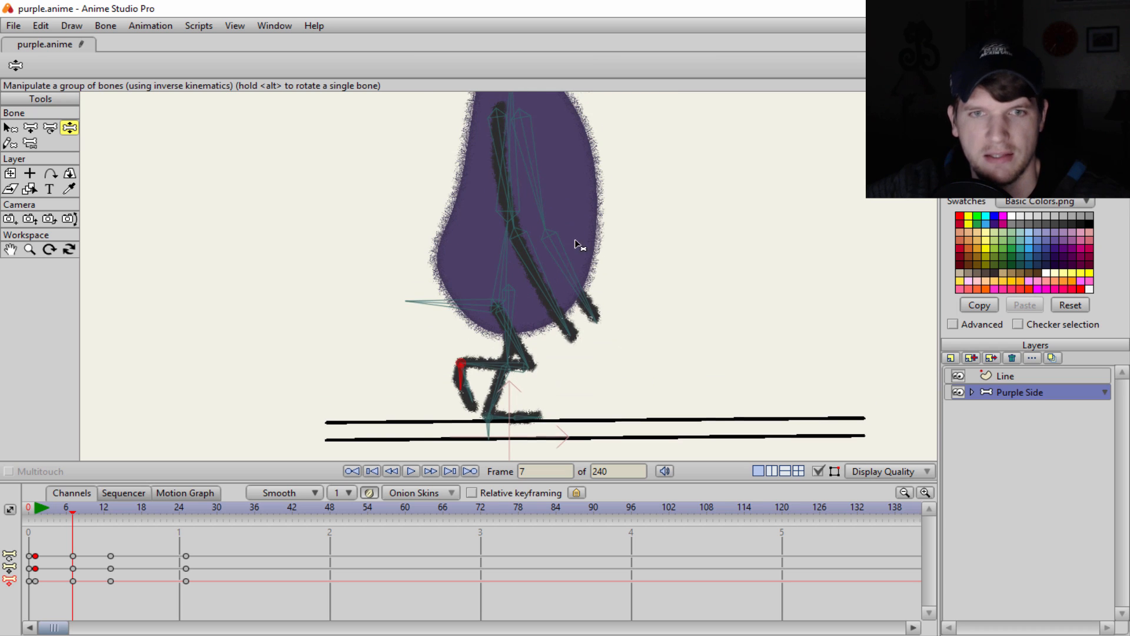
{"action": "left_click_drag", "start_coordinate": [572, 278], "coordinate": [572, 215]}
{"action": "scroll", "coordinate": [547, 286], "scroll_direction": "up", "scroll_amount": 3}
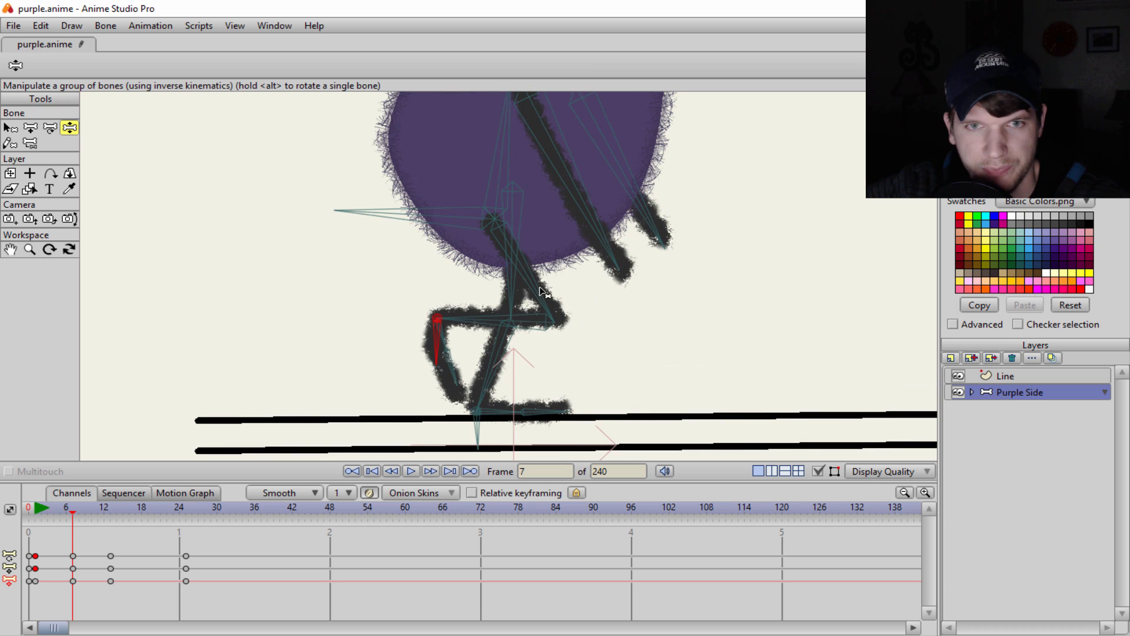
{"action": "left_click_drag", "start_coordinate": [471, 324], "coordinate": [481, 309]}
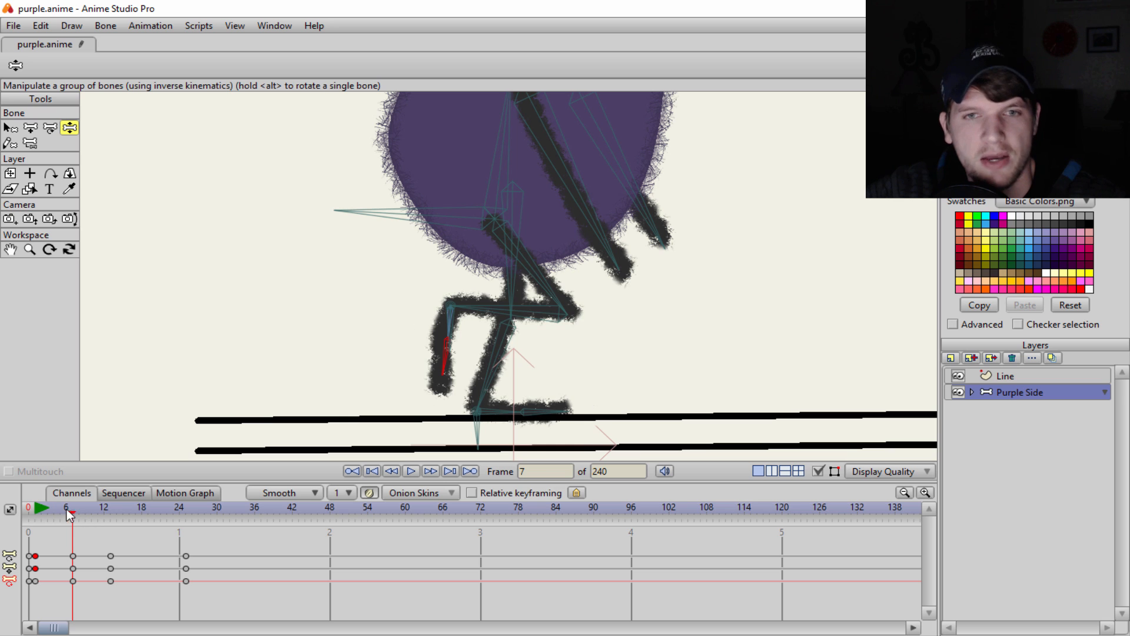
Step: At frame 19, extend the supporting leg down and lower its foot between the two guide lines
{"action": "left_click_drag", "start_coordinate": [69, 515], "coordinate": [115, 513]}
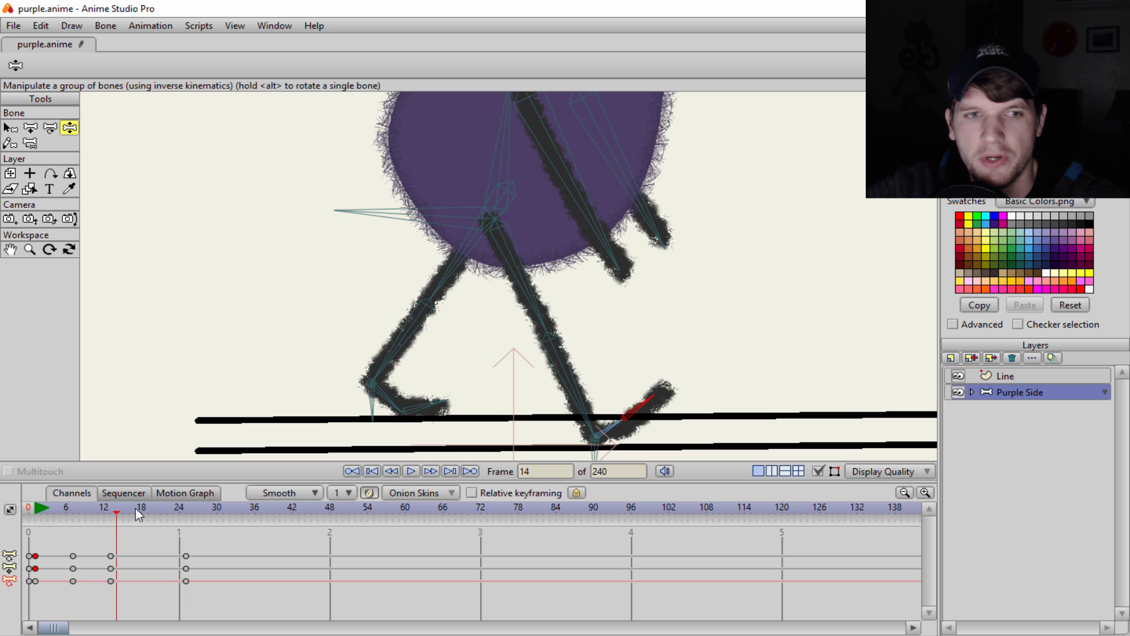
{"action": "left_click", "coordinate": [110, 511]}
{"action": "left_click_drag", "start_coordinate": [148, 507], "coordinate": [107, 515]}
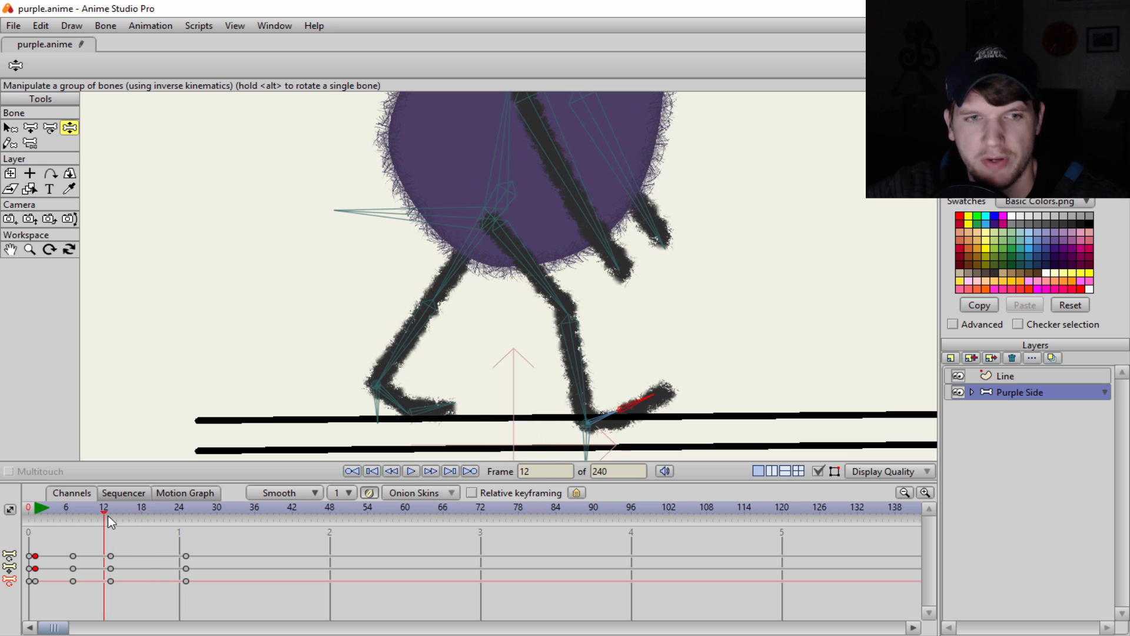
{"action": "key", "text": "space"}
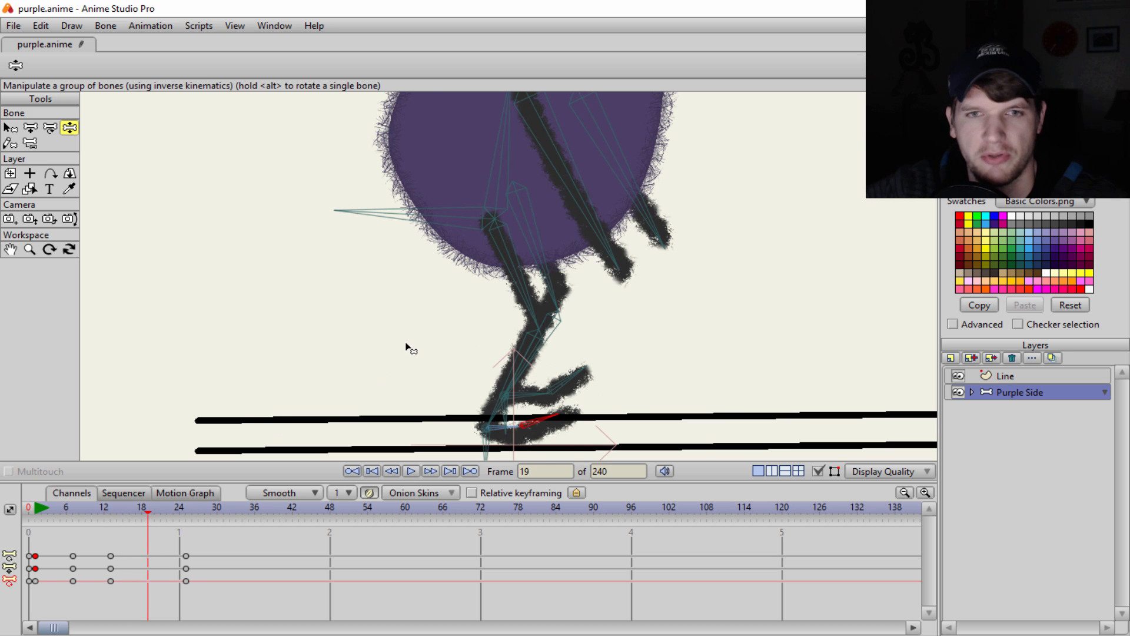
{"action": "scroll", "coordinate": [404, 336], "scroll_direction": "up", "scroll_amount": 1}
{"action": "left_click_drag", "start_coordinate": [399, 298], "coordinate": [378, 217]}
{"action": "scroll", "coordinate": [379, 216], "scroll_direction": "up", "scroll_amount": 1}
{"action": "left_click_drag", "start_coordinate": [509, 216], "coordinate": [488, 207]}
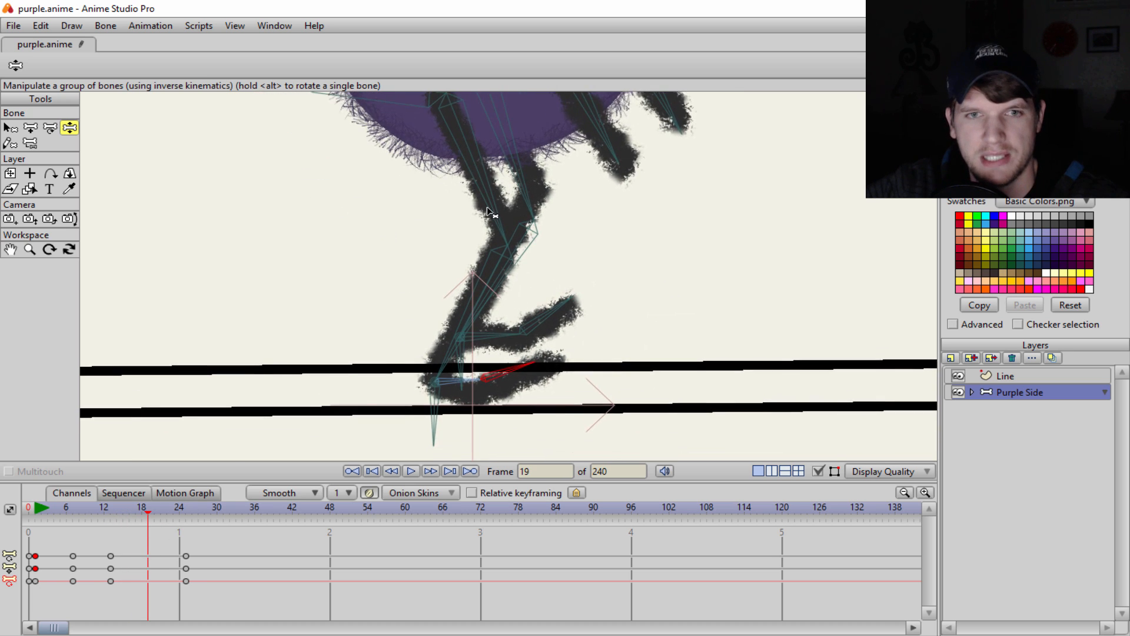
{"action": "scroll", "coordinate": [488, 212], "scroll_direction": "up", "scroll_amount": 1}
{"action": "left_click_drag", "start_coordinate": [451, 365], "coordinate": [458, 421]}
{"action": "left_click_drag", "start_coordinate": [539, 413], "coordinate": [544, 430]}
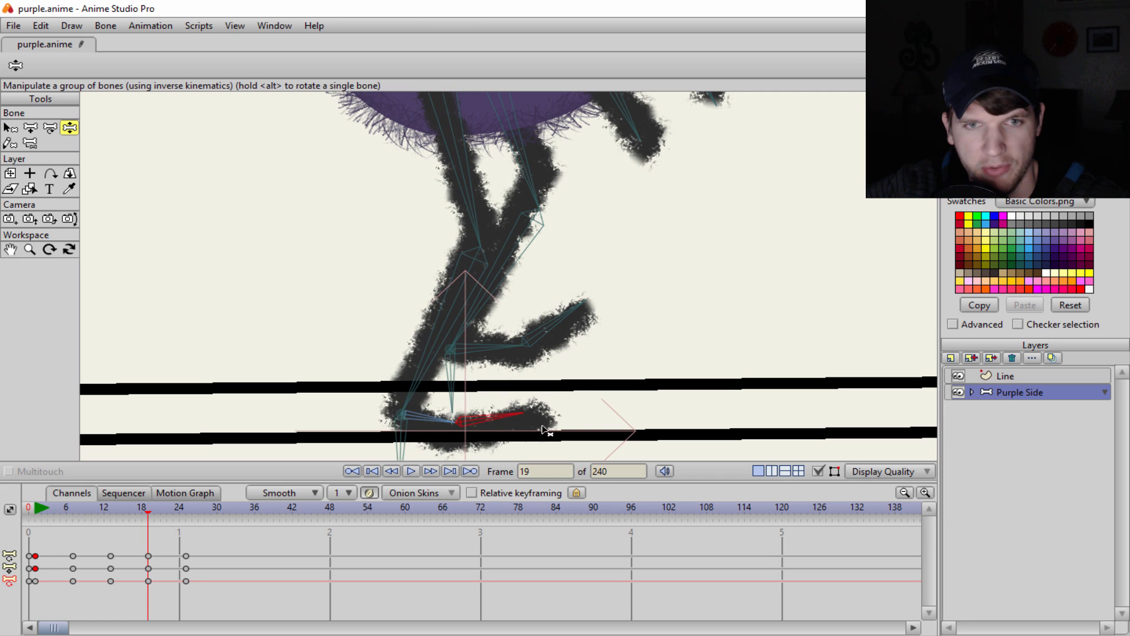
{"action": "mouse_move", "coordinate": [455, 420]}
{"action": "left_mouse_down"}
{"action": "mouse_move", "coordinate": [433, 409]}
{"action": "mouse_move", "coordinate": [453, 400]}
{"action": "left_mouse_up"}
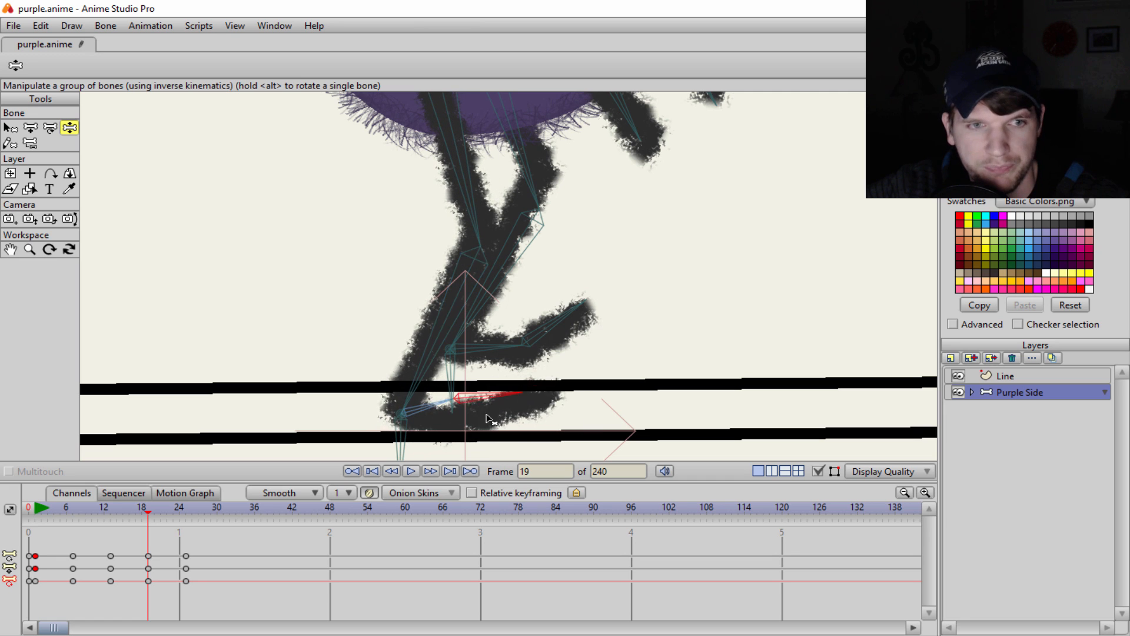
Step: Show frame 7 as an onion skin and shift the supporting leg at frame 19 backward to compare it with that pose
{"action": "left_click", "coordinate": [73, 520]}
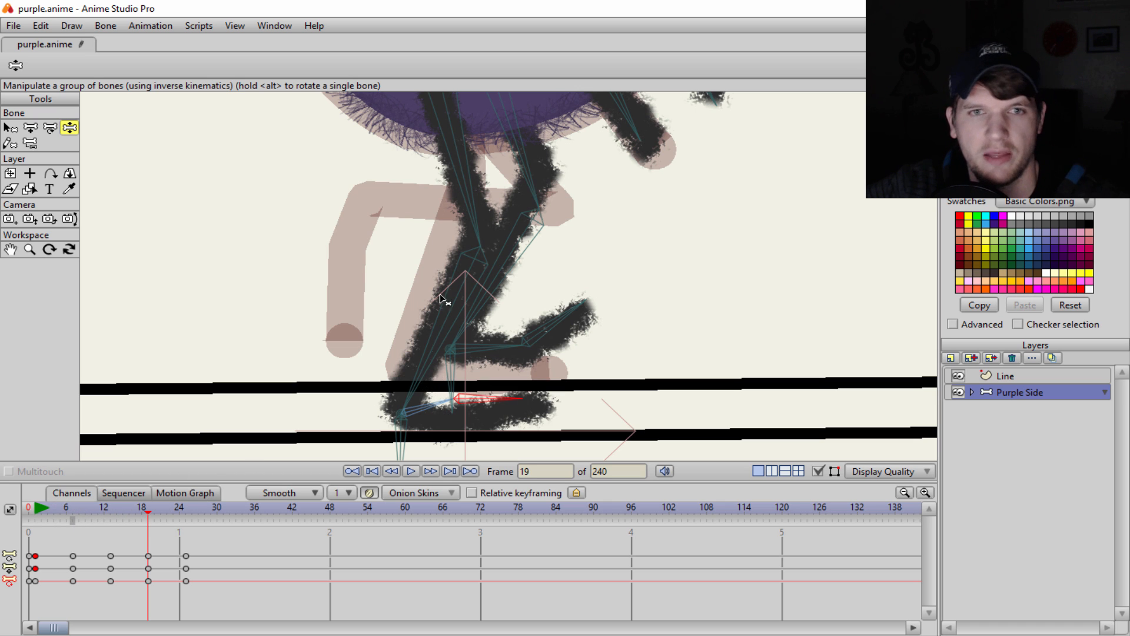
{"action": "scroll", "coordinate": [448, 268], "scroll_direction": "down", "scroll_amount": 5}
{"action": "scroll", "coordinate": [459, 229], "scroll_direction": "up", "scroll_amount": 4}
{"action": "left_click_drag", "start_coordinate": [437, 293], "coordinate": [420, 292]}
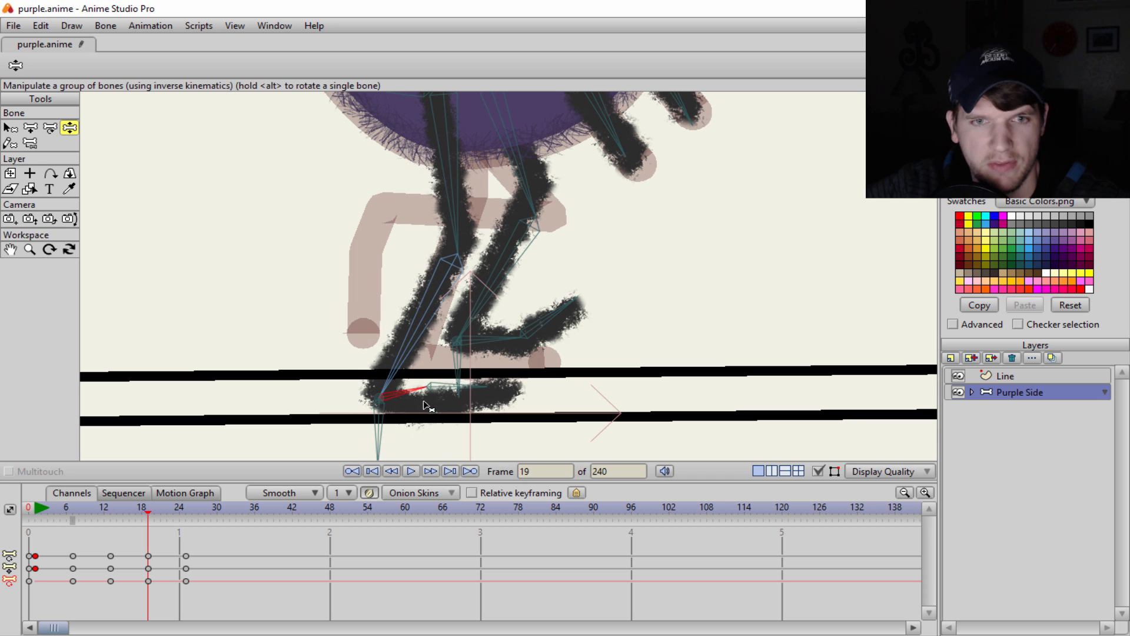
Step: Rotate the supporting foot's bones at frame 19 until the foot lies level near the lower guide line
{"action": "left_click_drag", "start_coordinate": [420, 382], "coordinate": [419, 459]}
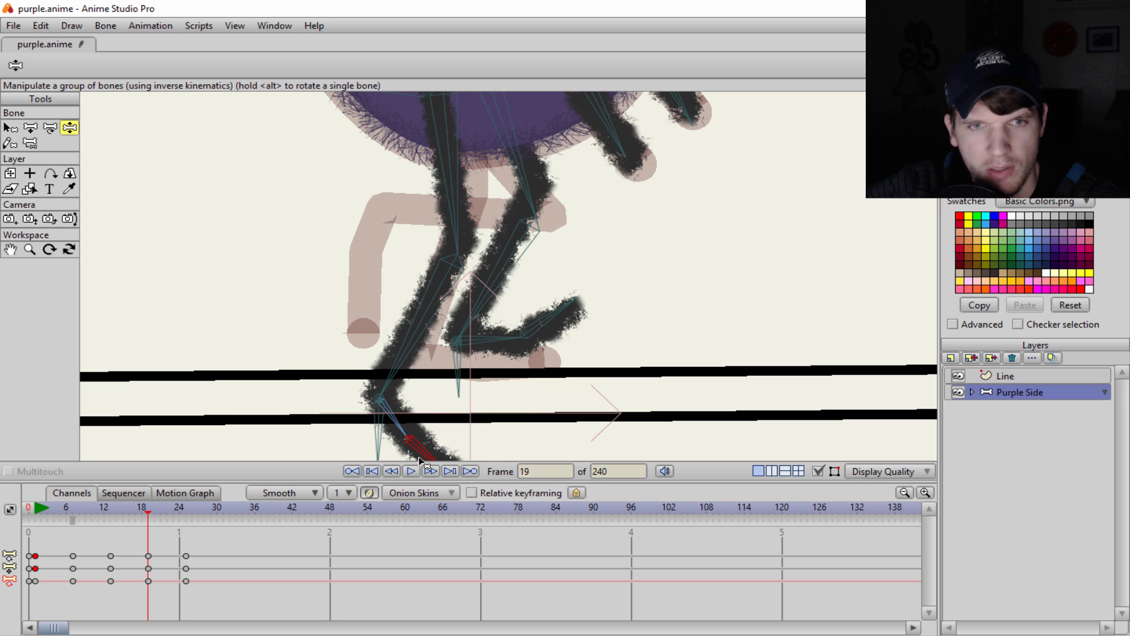
{"action": "scroll", "coordinate": [473, 417], "scroll_direction": "down", "scroll_amount": 2}
{"action": "scroll", "coordinate": [486, 404], "scroll_direction": "up", "scroll_amount": 2}
{"action": "mouse_move", "coordinate": [484, 405]}
{"action": "left_mouse_down"}
{"action": "mouse_move", "coordinate": [523, 345]}
{"action": "mouse_move", "coordinate": [469, 401]}
{"action": "left_mouse_up"}
{"action": "left_click_drag", "start_coordinate": [443, 348], "coordinate": [512, 330]}
{"action": "scroll", "coordinate": [469, 262], "scroll_direction": "up", "scroll_amount": 4}
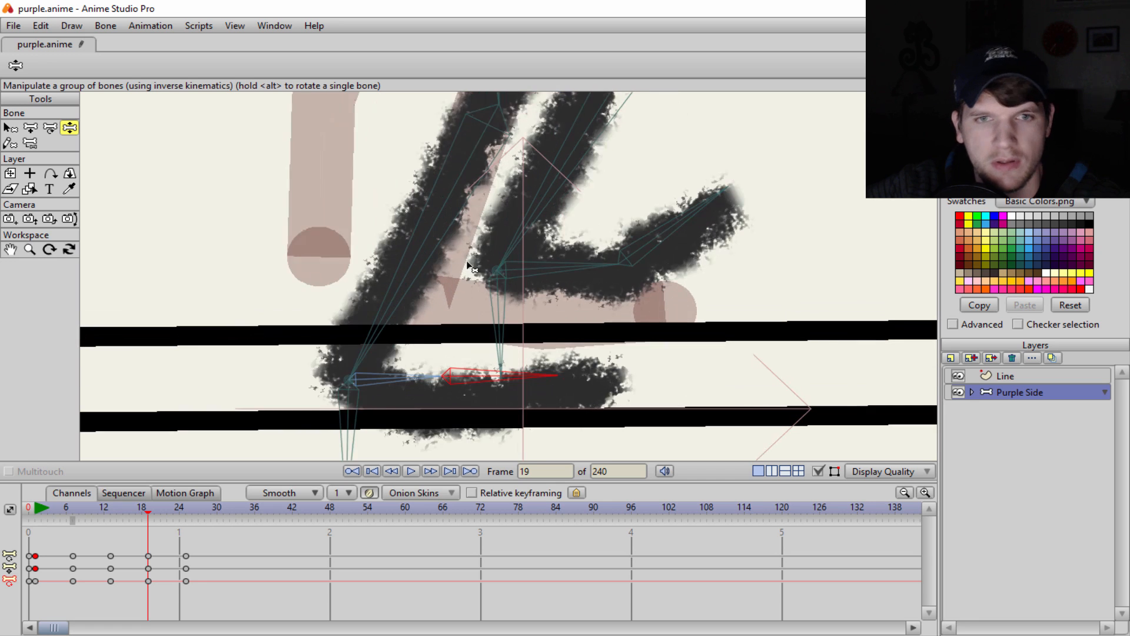
Step: Refine the supporting leg's ankle and foot bones at frame 19 to rest the sole on the lower guide line, undoing the last adjustment
{"action": "left_click_drag", "start_coordinate": [392, 292], "coordinate": [421, 263]}
{"action": "left_click_drag", "start_coordinate": [429, 350], "coordinate": [423, 312]}
{"action": "left_click_drag", "start_coordinate": [504, 318], "coordinate": [509, 347]}
{"action": "left_click", "coordinate": [411, 335]}
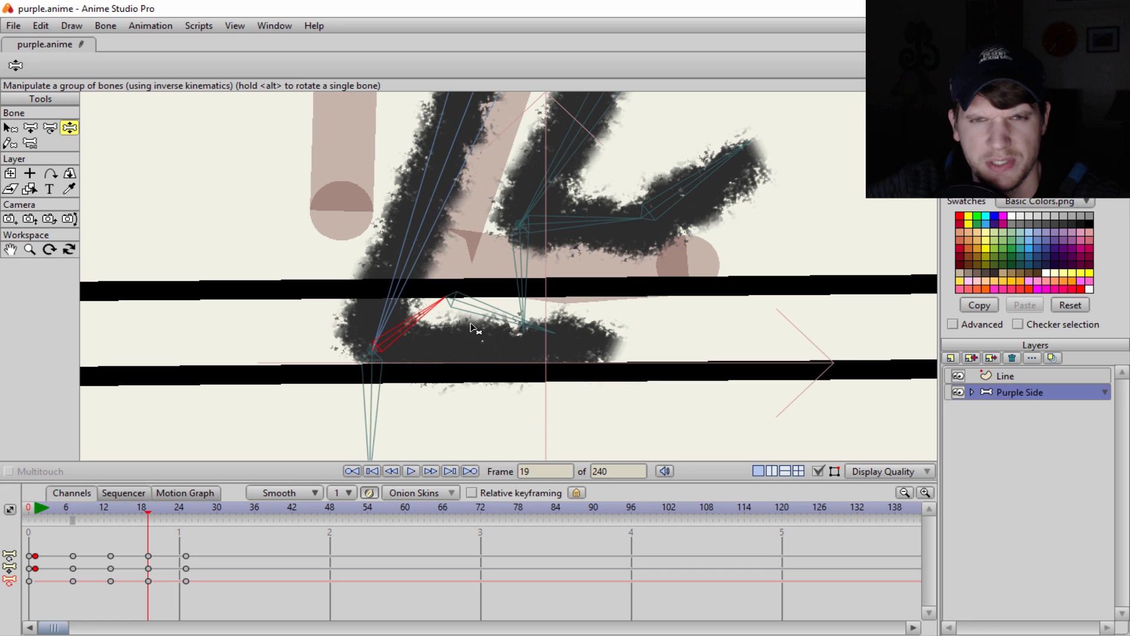
{"action": "left_click", "coordinate": [526, 321]}
{"action": "key", "text": "ctrl+z"}
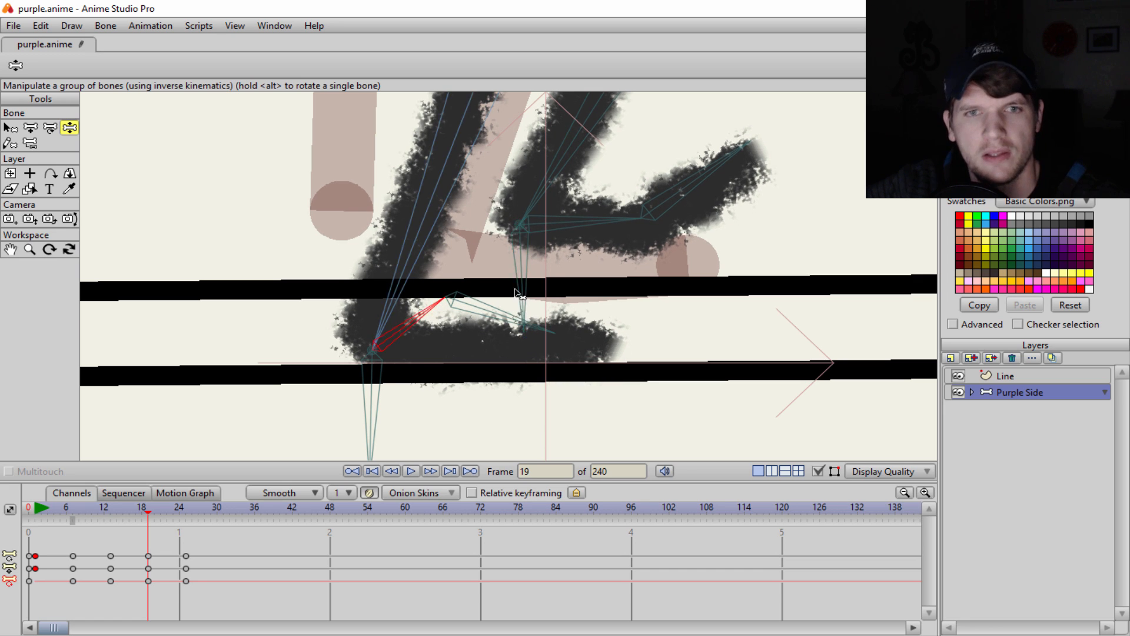
{"action": "scroll", "coordinate": [522, 287], "scroll_direction": "down", "scroll_amount": 3}
{"action": "scroll", "coordinate": [415, 286], "scroll_direction": "up", "scroll_amount": 2}
{"action": "scroll", "coordinate": [628, 292], "scroll_direction": "up", "scroll_amount": 1}
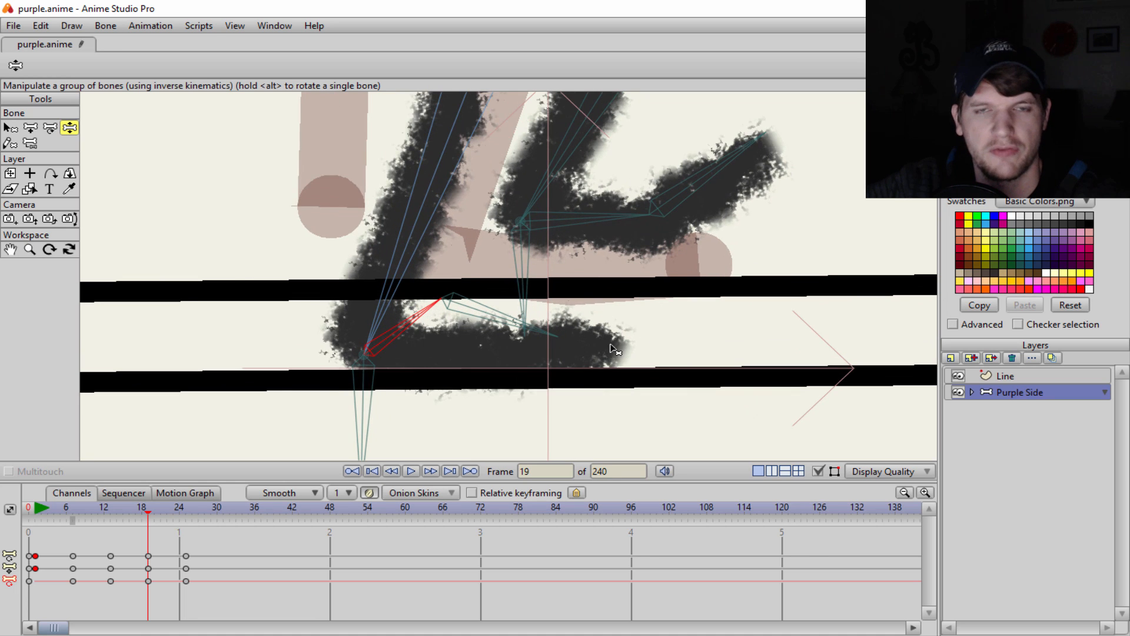
Step: At frame 19, raise the lifted leg's ankle behind the knee and hang its foot down to match the onion skin
{"action": "left_click_drag", "start_coordinate": [620, 226], "coordinate": [601, 421]}
{"action": "scroll", "coordinate": [573, 293], "scroll_direction": "down", "scroll_amount": 5}
{"action": "scroll", "coordinate": [571, 292], "scroll_direction": "up", "scroll_amount": 1}
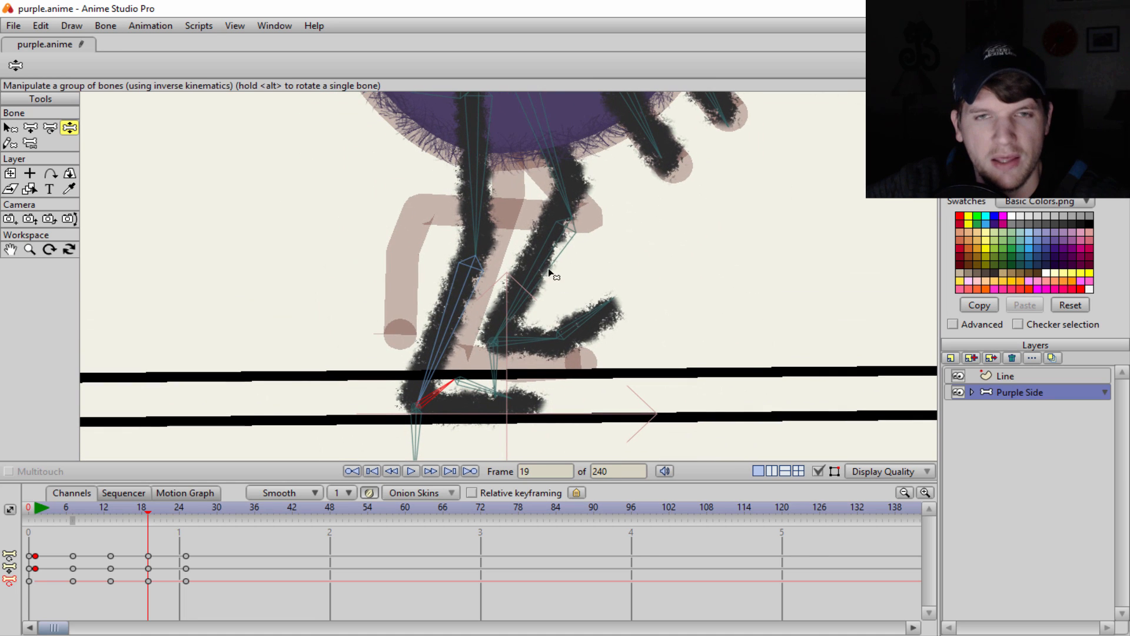
{"action": "left_click_drag", "start_coordinate": [549, 271], "coordinate": [414, 384]}
{"action": "left_click_drag", "start_coordinate": [425, 289], "coordinate": [389, 311]}
{"action": "scroll", "coordinate": [472, 274], "scroll_direction": "down", "scroll_amount": 3}
{"action": "left_click", "coordinate": [523, 224]}
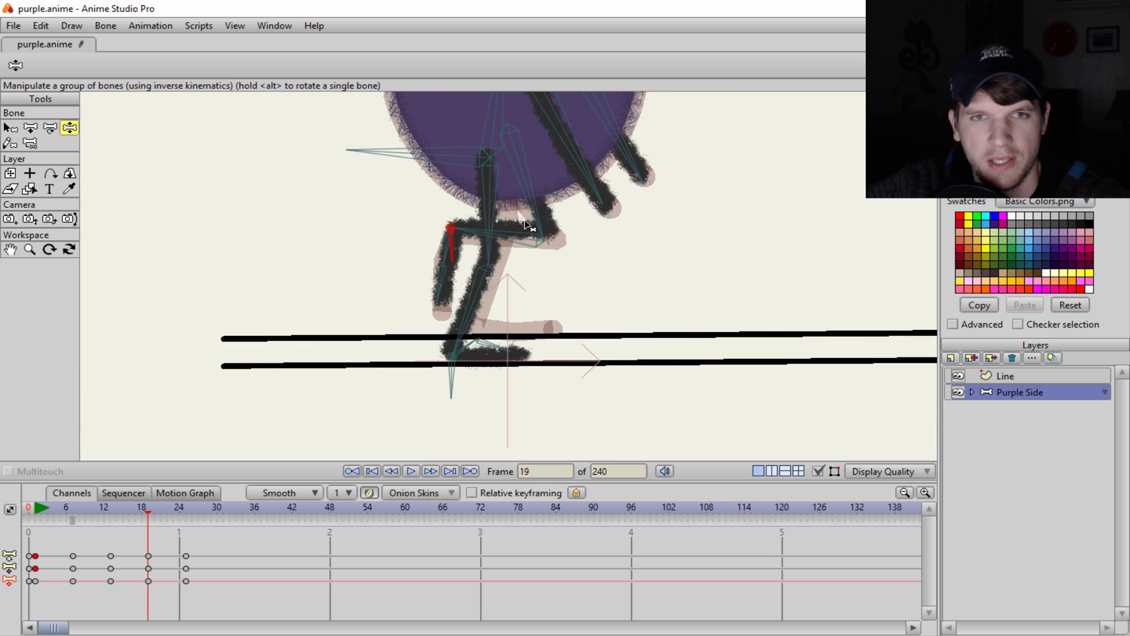
Step: Refine the lifted leg's ankle and foot bones at frame 19 to follow the onion-skin pose more closely
{"action": "scroll", "coordinate": [537, 256], "scroll_direction": "up", "scroll_amount": 2}
{"action": "left_click_drag", "start_coordinate": [412, 280], "coordinate": [407, 294]}
{"action": "scroll", "coordinate": [459, 289], "scroll_direction": "down", "scroll_amount": 3}
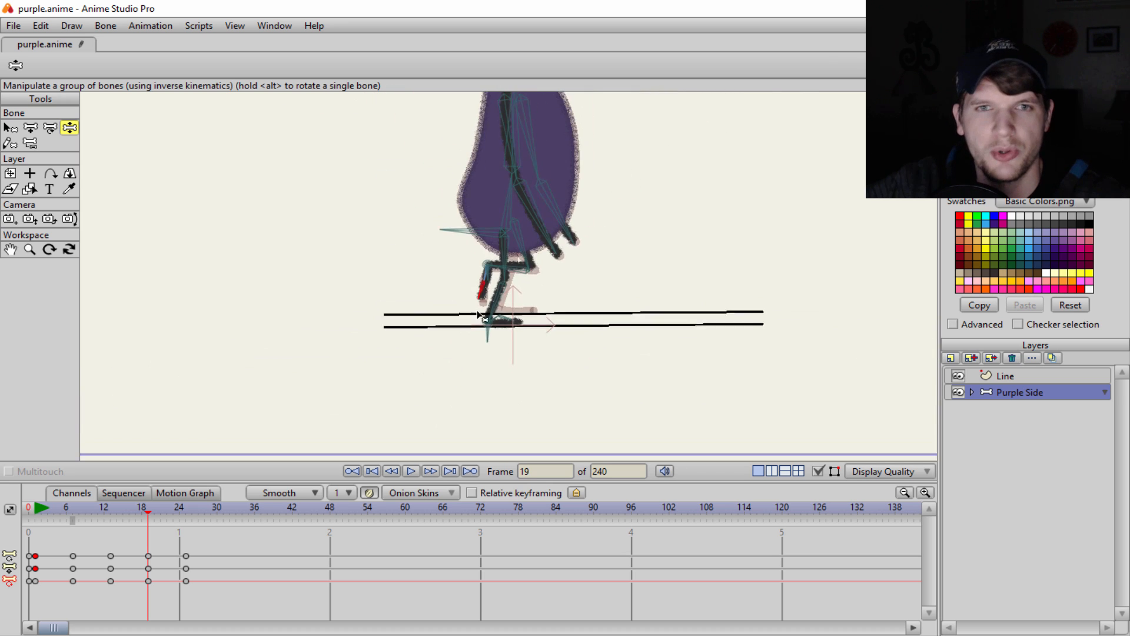
{"action": "scroll", "coordinate": [501, 299], "scroll_direction": "up", "scroll_amount": 2}
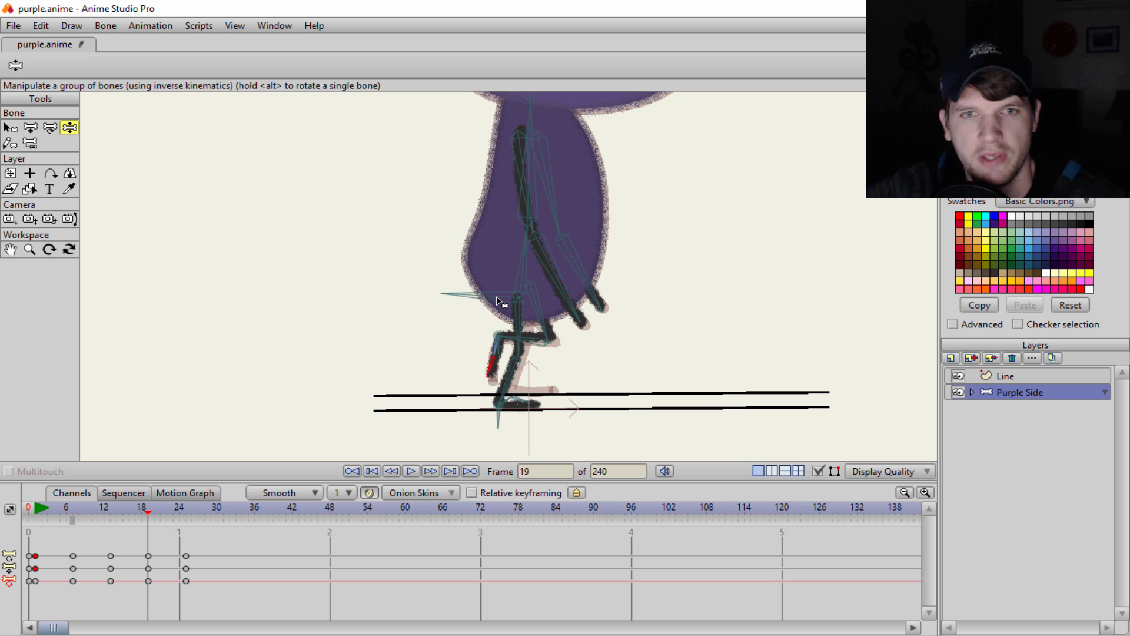
{"action": "scroll", "coordinate": [501, 302], "scroll_direction": "up", "scroll_amount": 5}
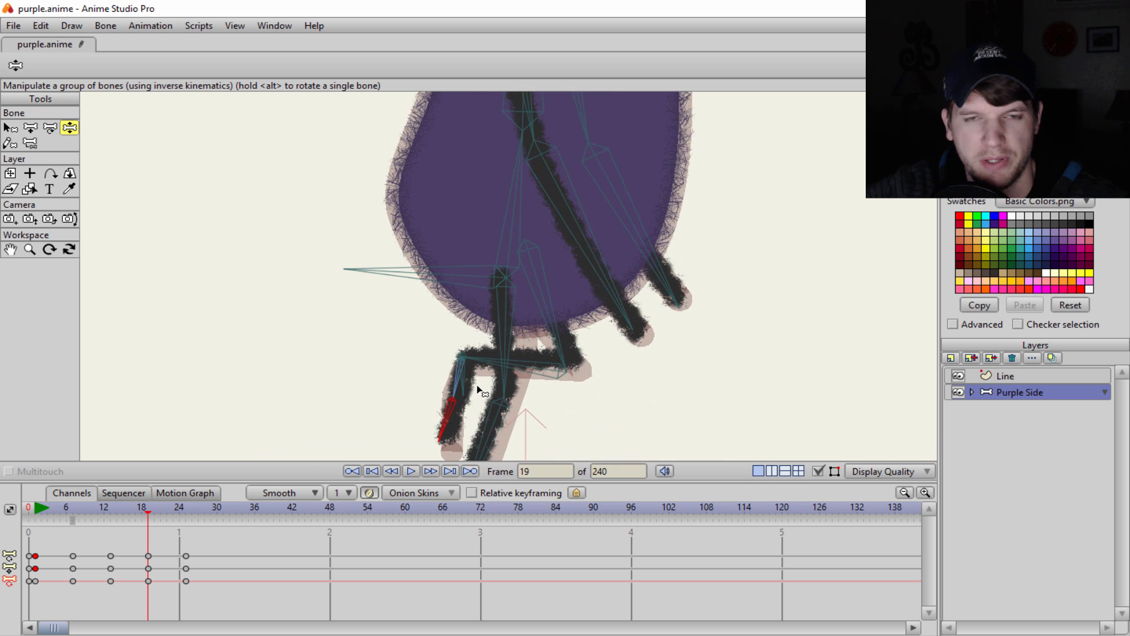
{"action": "left_click_drag", "start_coordinate": [477, 386], "coordinate": [475, 301]}
{"action": "scroll", "coordinate": [474, 301], "scroll_direction": "up", "scroll_amount": 1}
{"action": "left_click_drag", "start_coordinate": [431, 368], "coordinate": [440, 369]}
{"action": "mouse_move", "coordinate": [471, 294]}
{"action": "left_mouse_down"}
{"action": "mouse_move", "coordinate": [448, 301]}
{"action": "mouse_move", "coordinate": [486, 310]}
{"action": "left_mouse_up"}
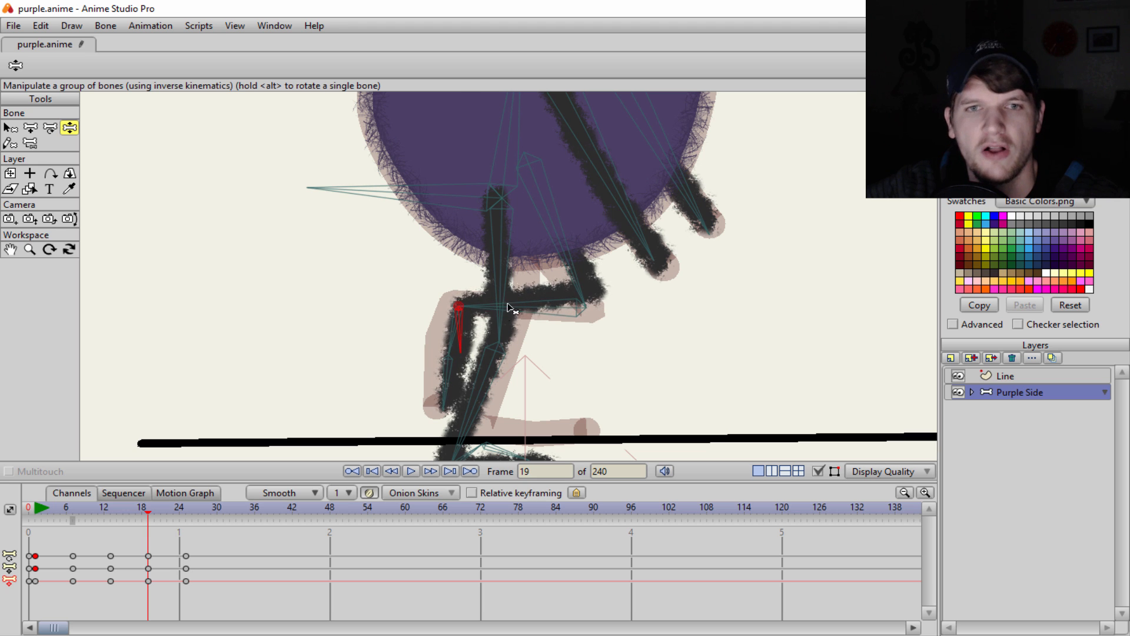
{"action": "scroll", "coordinate": [533, 212], "scroll_direction": "down", "scroll_amount": 3}
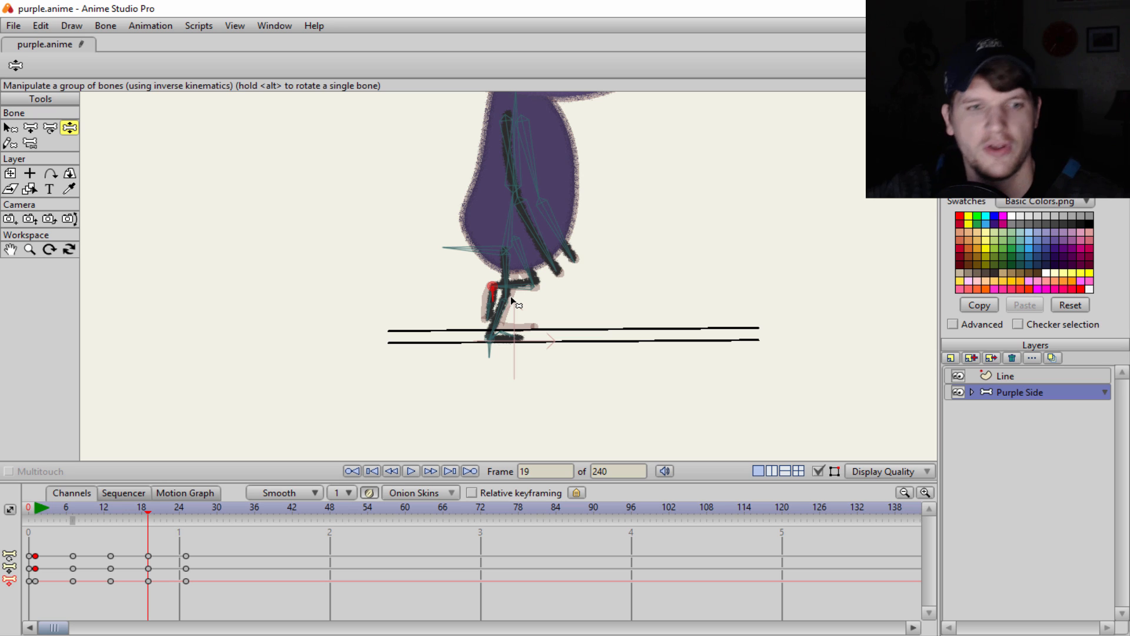
Step: At frame 4, rotate the trailing foot's bones until the foot hangs nearly straight down with its toe slightly forward
{"action": "left_click_drag", "start_coordinate": [154, 507], "coordinate": [37, 528]}
{"action": "scroll", "coordinate": [246, 267], "scroll_direction": "up", "scroll_amount": 6}
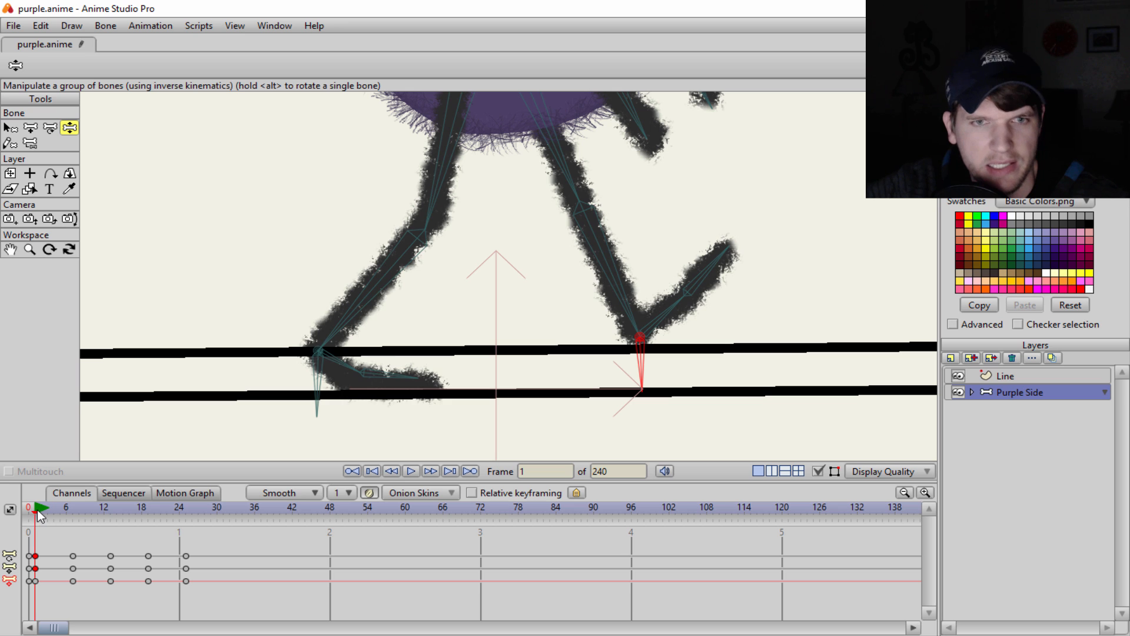
{"action": "left_click_drag", "start_coordinate": [41, 510], "coordinate": [54, 513]}
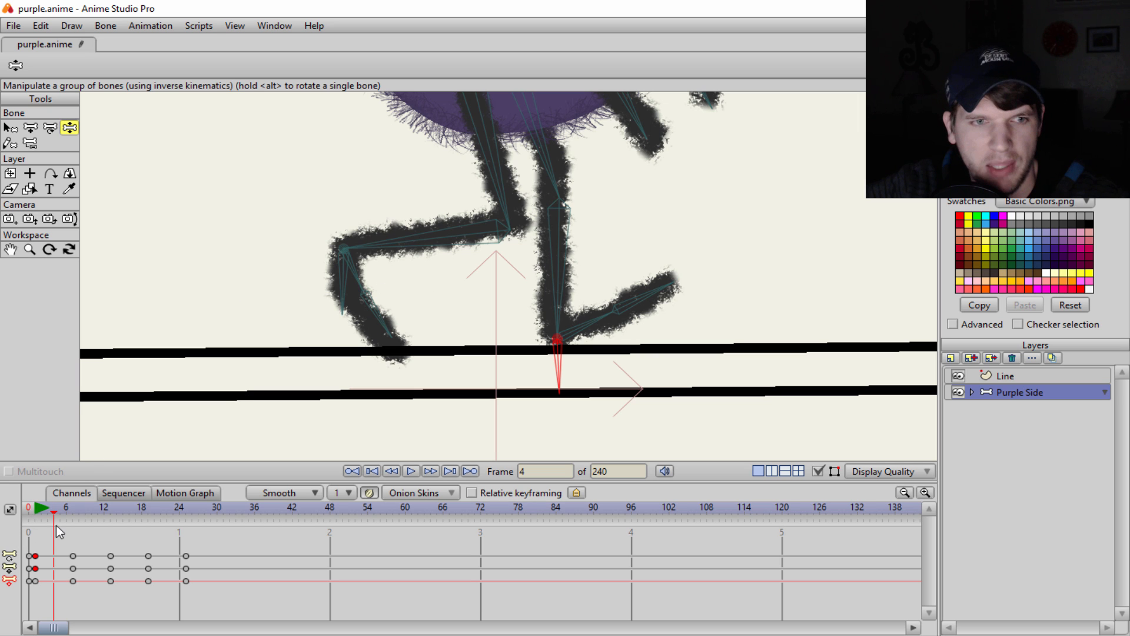
{"action": "left_click_drag", "start_coordinate": [53, 513], "coordinate": [53, 521]}
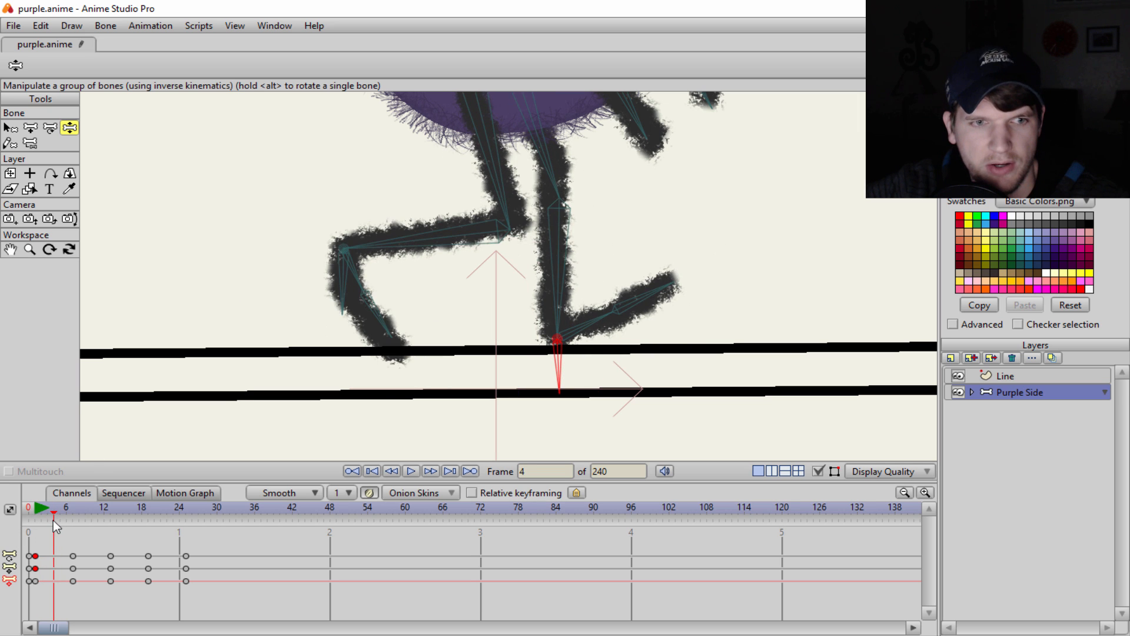
{"action": "mouse_move", "coordinate": [347, 284]}
{"action": "left_mouse_down"}
{"action": "mouse_move", "coordinate": [356, 289]}
{"action": "mouse_move", "coordinate": [334, 274]}
{"action": "mouse_move", "coordinate": [348, 279]}
{"action": "left_mouse_up"}
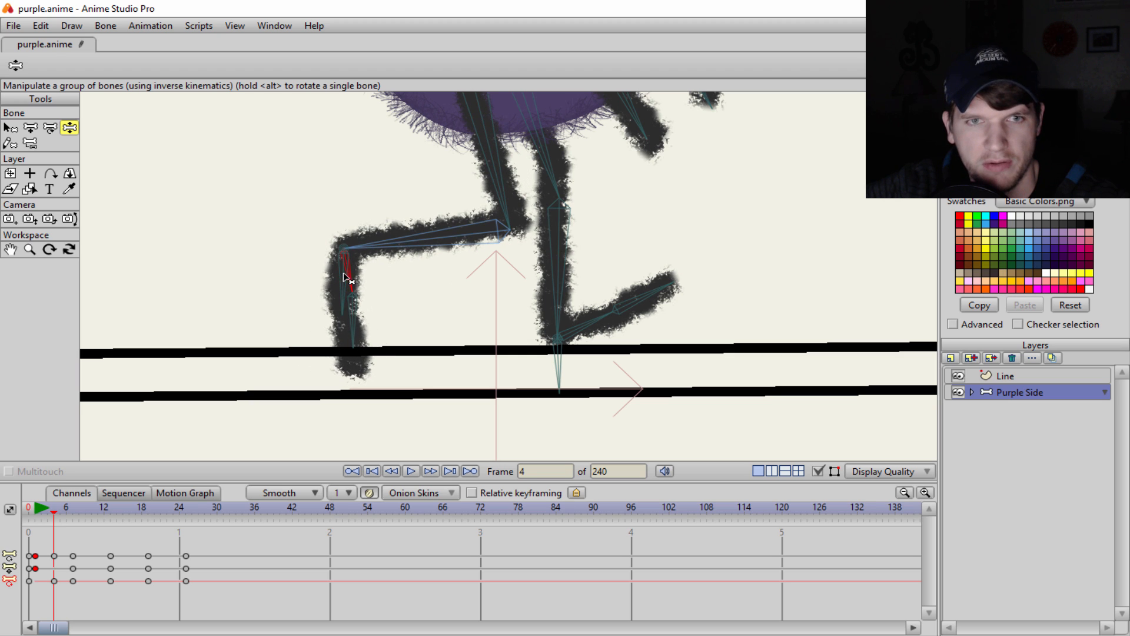
{"action": "left_click", "coordinate": [354, 321]}
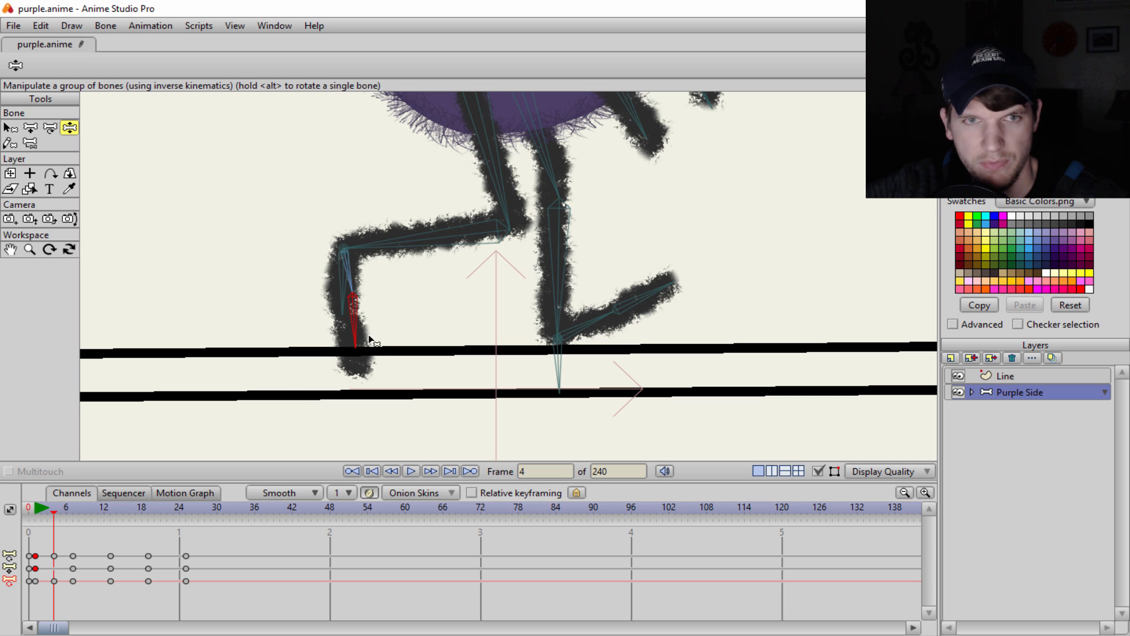
{"action": "left_click_drag", "start_coordinate": [370, 341], "coordinate": [383, 340]}
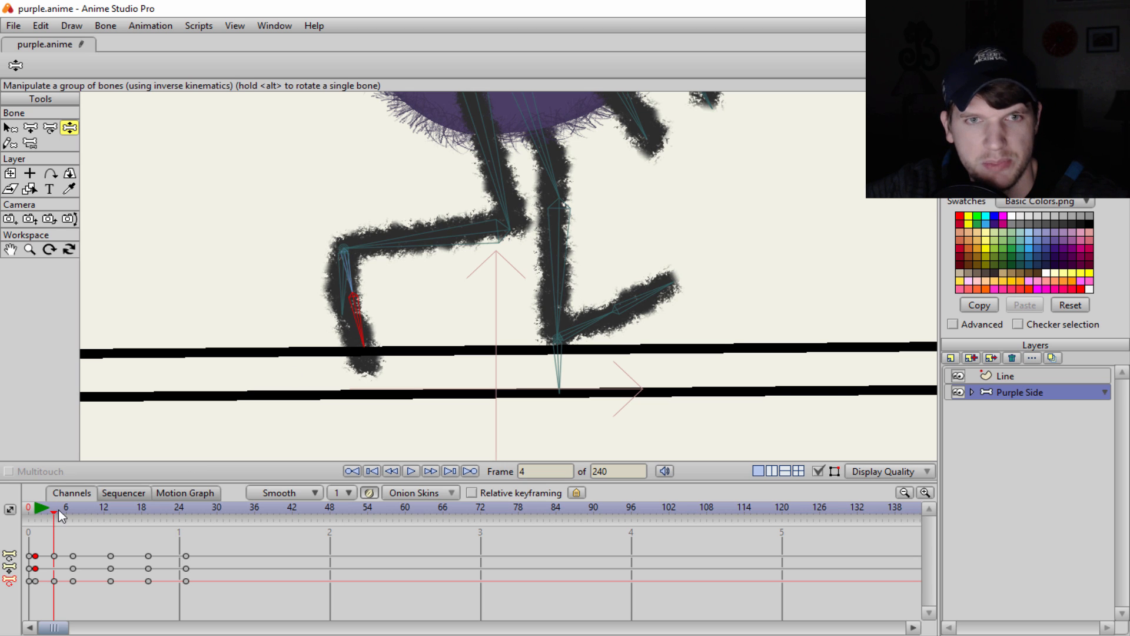
Step: At frame 15, rotate the front foot down until its sole lies level along the lower guide line
{"action": "left_click_drag", "start_coordinate": [61, 515], "coordinate": [113, 516]}
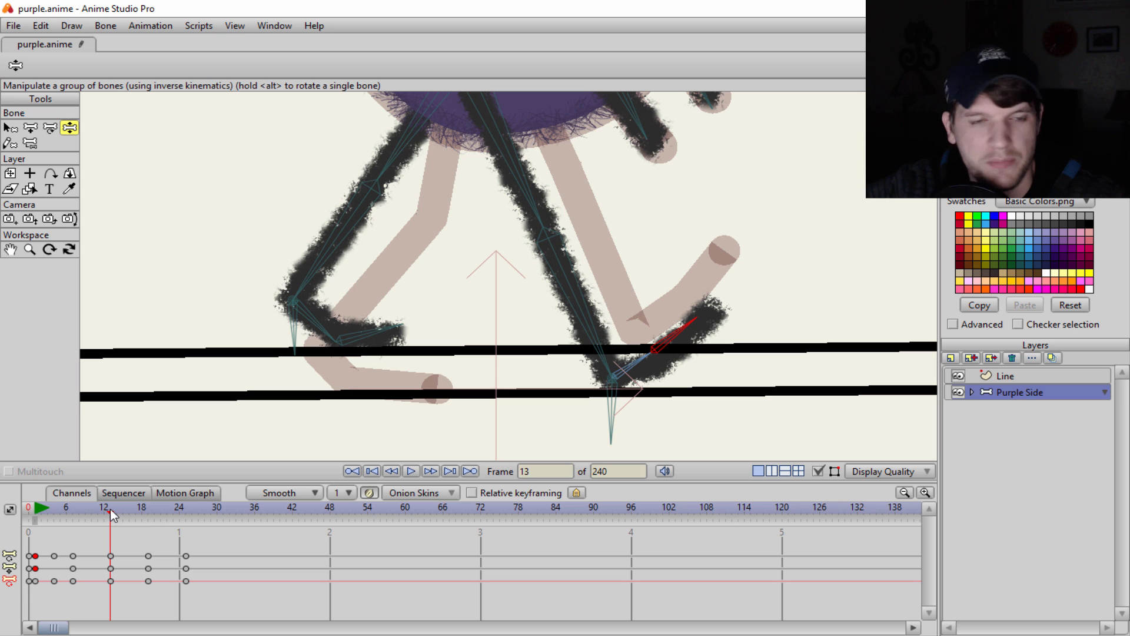
{"action": "key", "text": "ctrl+Right"}
{"action": "key", "text": "ctrl+Right"}
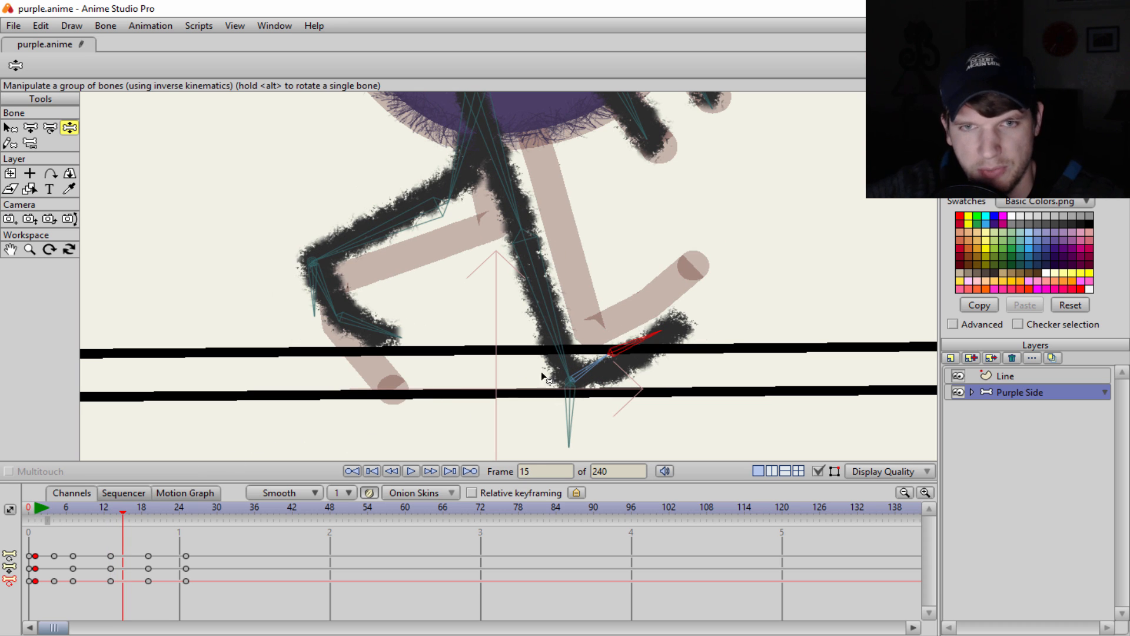
{"action": "left_click_drag", "start_coordinate": [574, 377], "coordinate": [658, 382]}
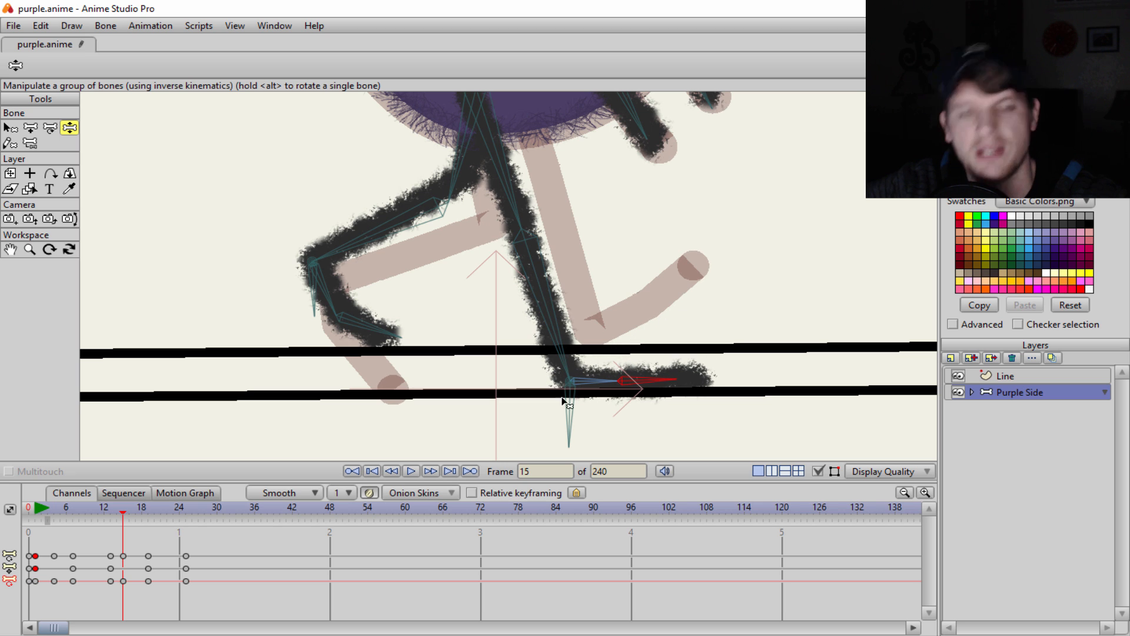
Step: At frame 3, rotate the front foot down until it lies level along the upper guide line
{"action": "left_click_drag", "start_coordinate": [120, 521], "coordinate": [188, 515]}
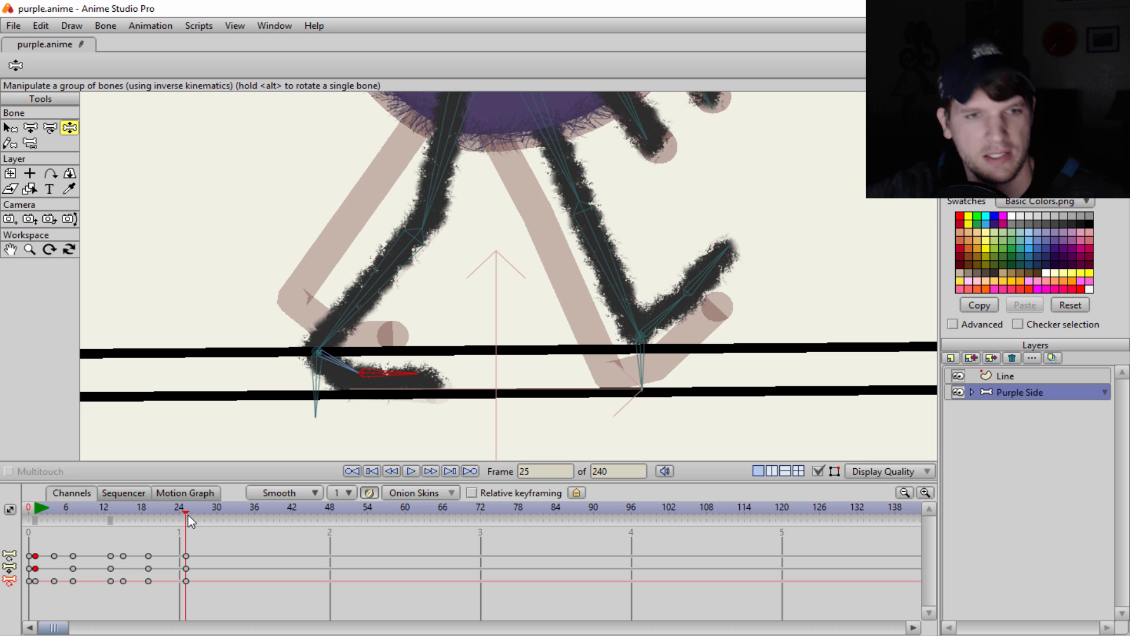
{"action": "left_click_drag", "start_coordinate": [188, 515], "coordinate": [34, 544]}
{"action": "scroll", "coordinate": [532, 144], "scroll_direction": "up", "scroll_amount": 2}
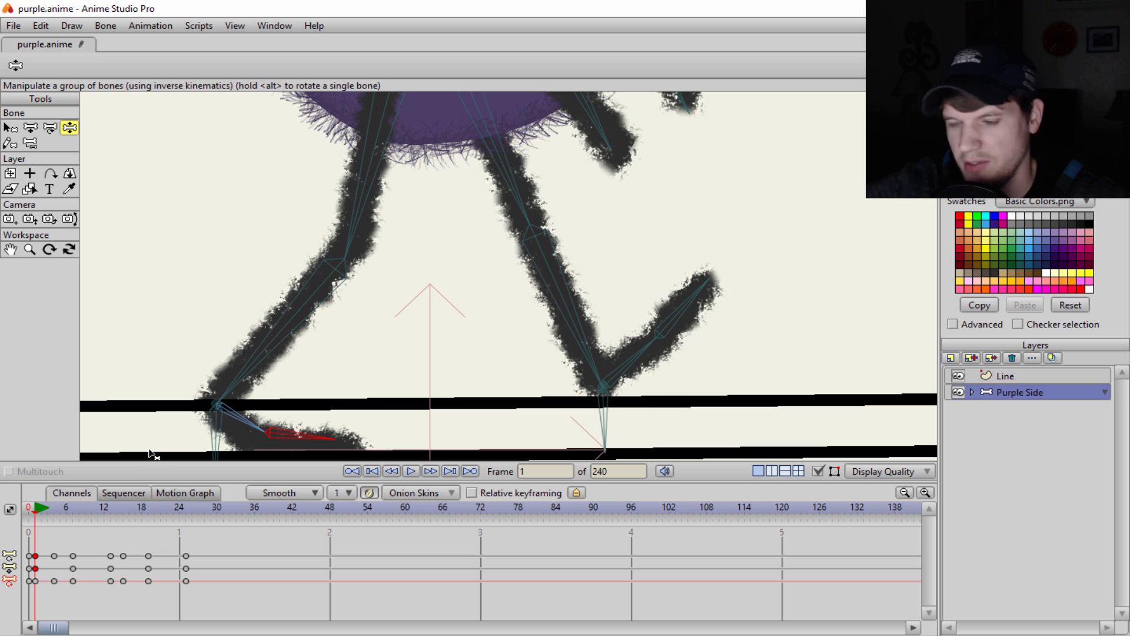
{"action": "key", "text": "ctrl+Right"}
{"action": "key", "text": "ctrl+Right"}
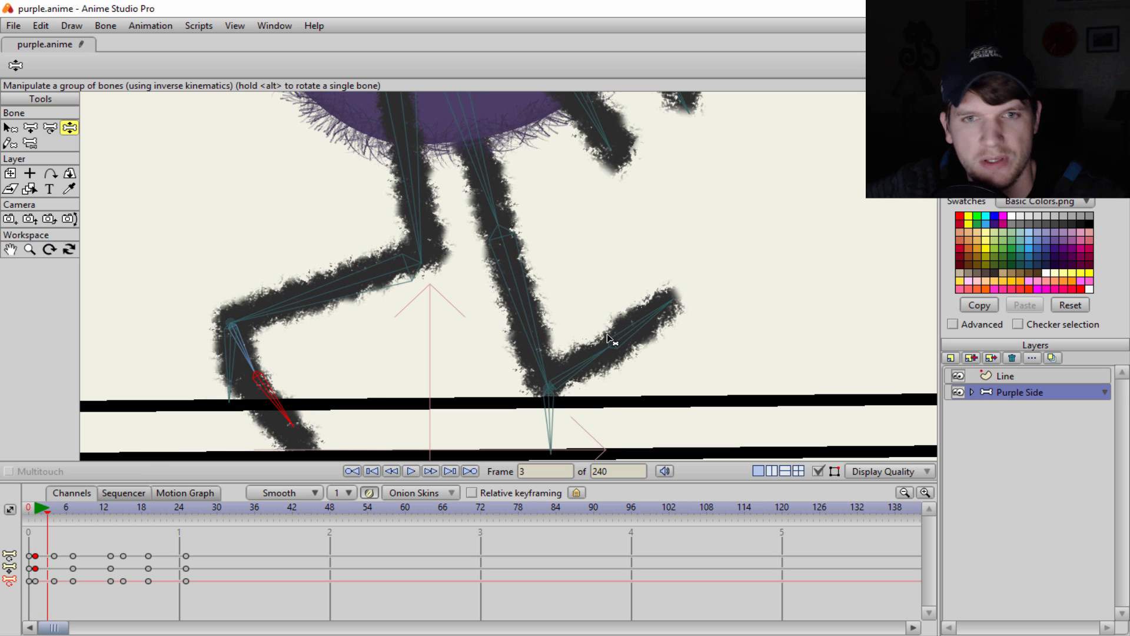
{"action": "left_click", "coordinate": [605, 362]}
{"action": "left_click_drag", "start_coordinate": [604, 362], "coordinate": [677, 388]}
{"action": "left_click", "coordinate": [547, 360]}
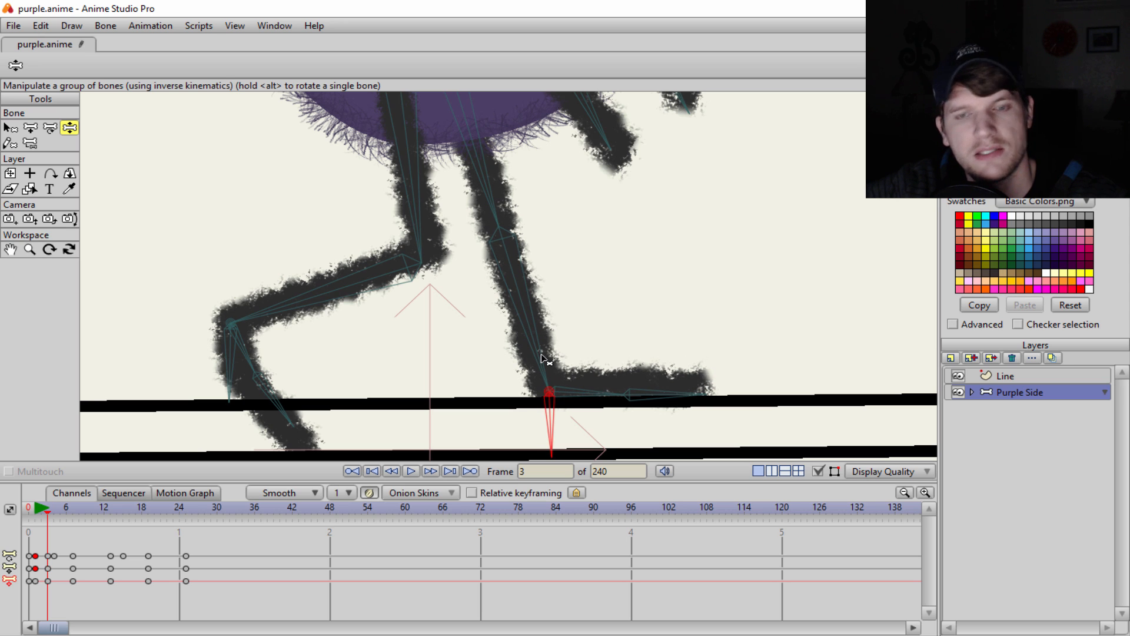
{"action": "left_click", "coordinate": [602, 393]}
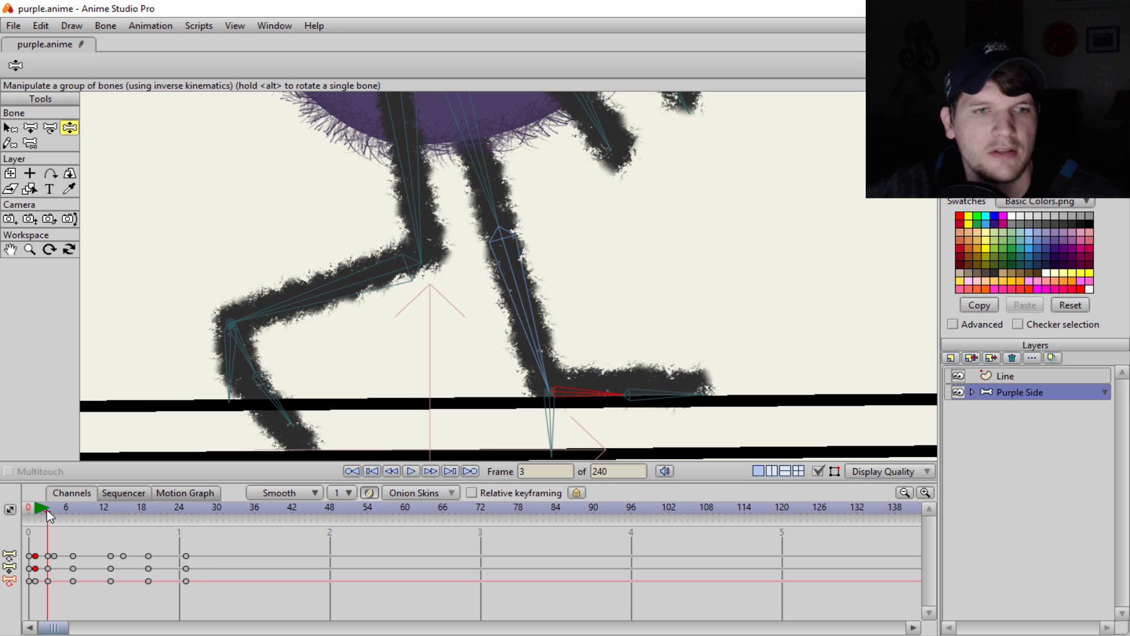
Step: Fine-tune the trailing leg's ankle and toe bones at frame 13, keeping the toe angled slightly upward
{"action": "left_click_drag", "start_coordinate": [48, 512], "coordinate": [114, 522]}
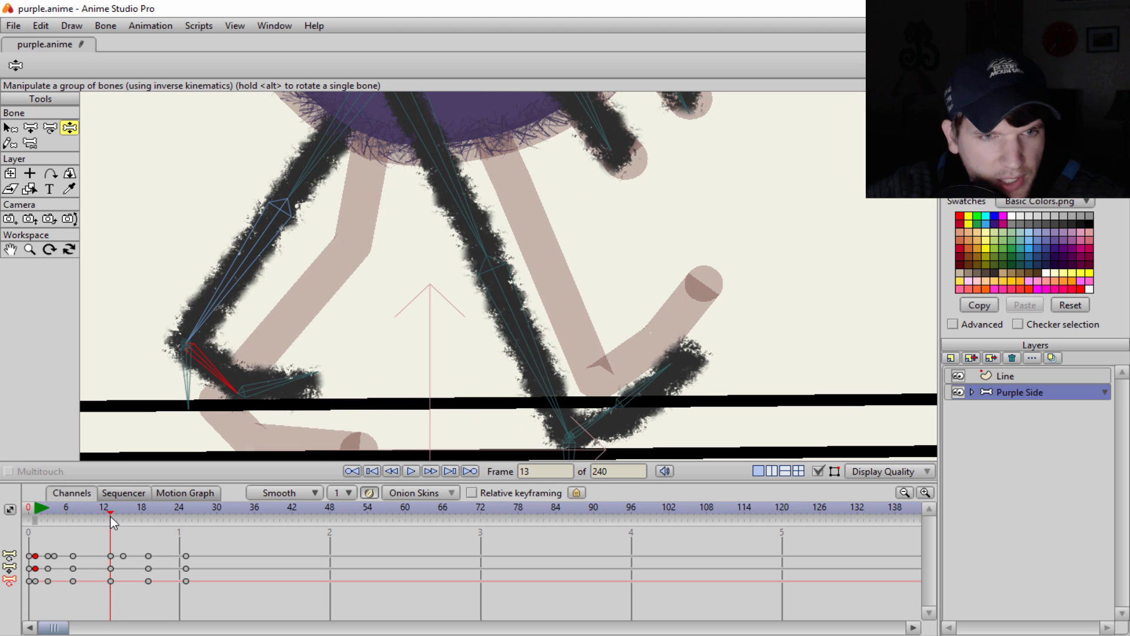
{"action": "mouse_move", "coordinate": [270, 391]}
{"action": "left_mouse_down"}
{"action": "mouse_move", "coordinate": [277, 384]}
{"action": "mouse_move", "coordinate": [270, 393]}
{"action": "left_mouse_up"}
{"action": "left_click_drag", "start_coordinate": [201, 357], "coordinate": [204, 360]}
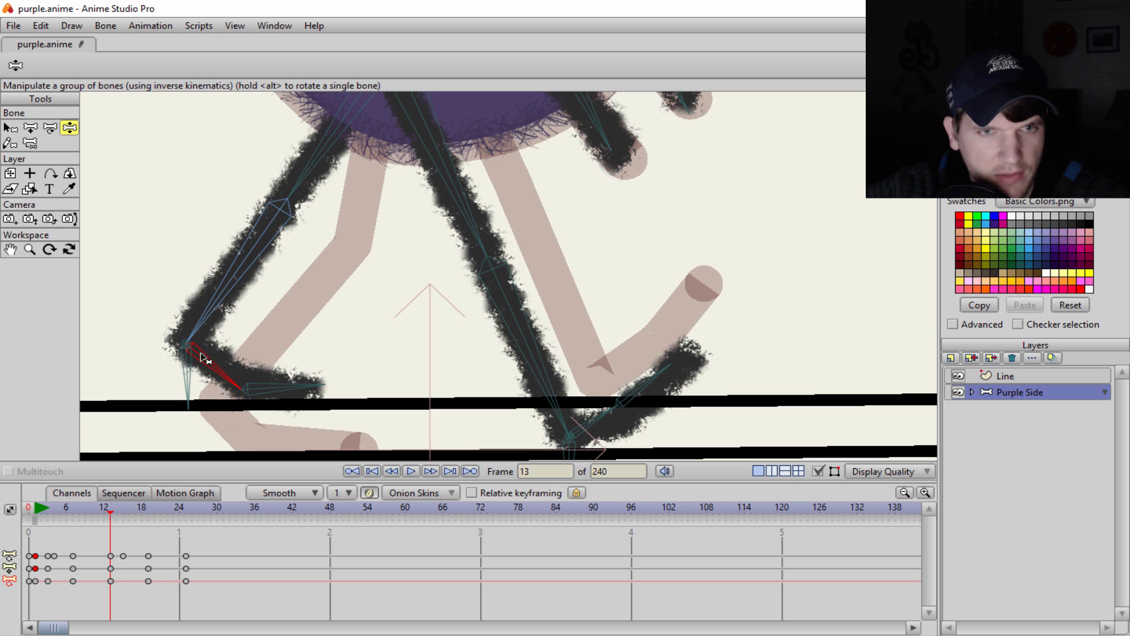
{"action": "left_click_drag", "start_coordinate": [215, 312], "coordinate": [218, 308]}
{"action": "left_click_drag", "start_coordinate": [246, 402], "coordinate": [259, 400]}
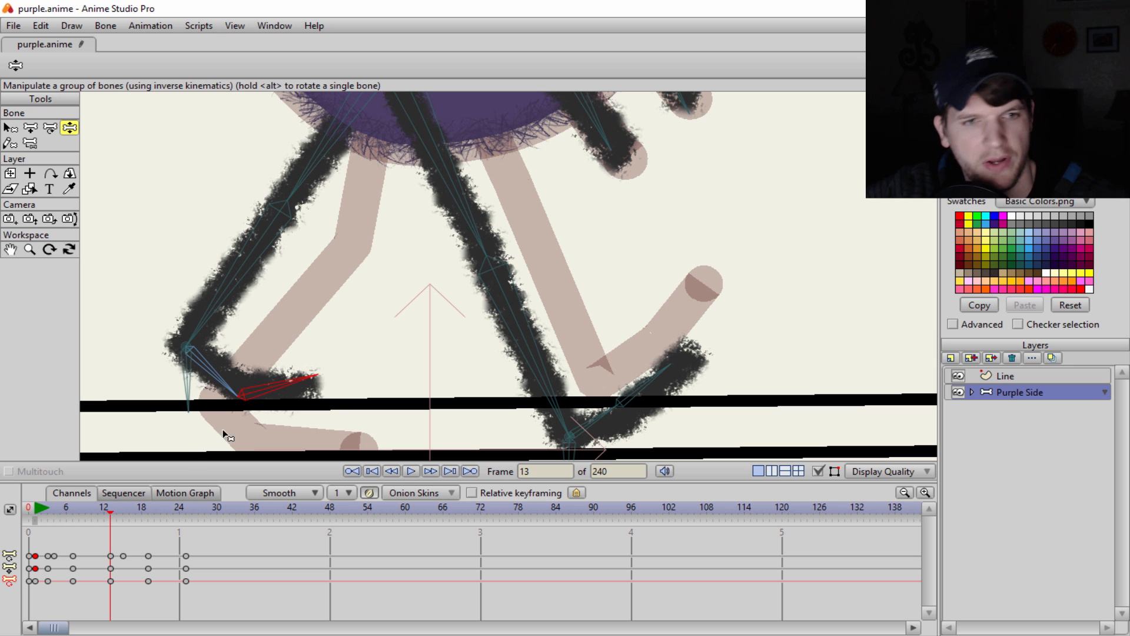
Step: At frame 16, rotate the trailing foot's toe bone downward so the toe drags toward the upper guide line
{"action": "key", "text": "ctrl+Right"}
{"action": "key", "text": "ctrl+Right"}
{"action": "key", "text": "ctrl+Right"}
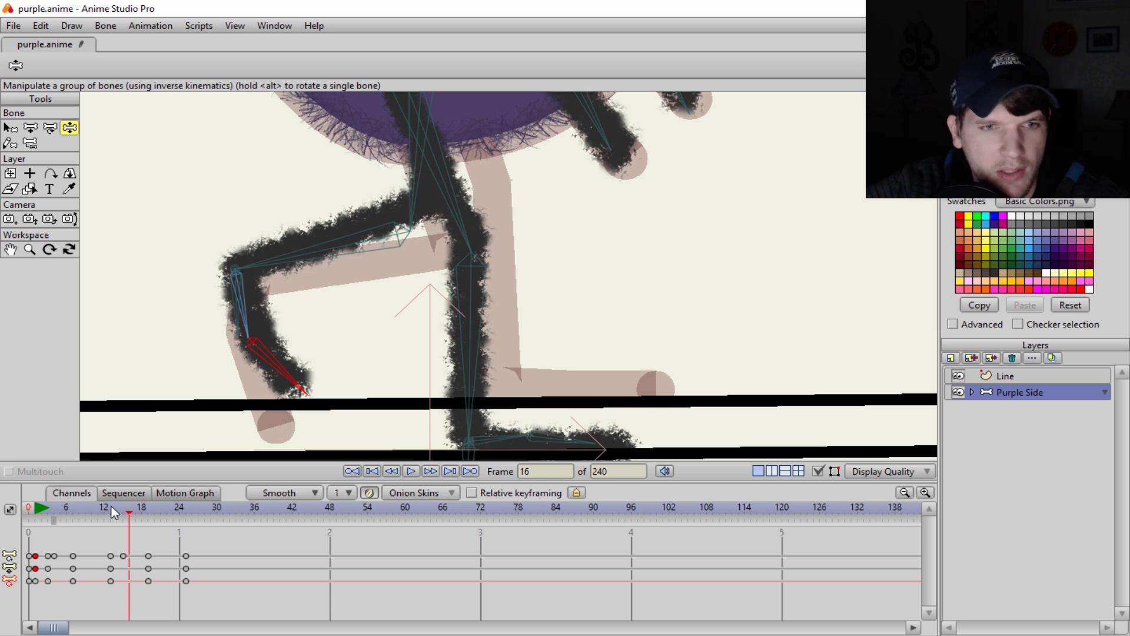
{"action": "key", "text": "Right"}
{"action": "key", "text": "Left"}
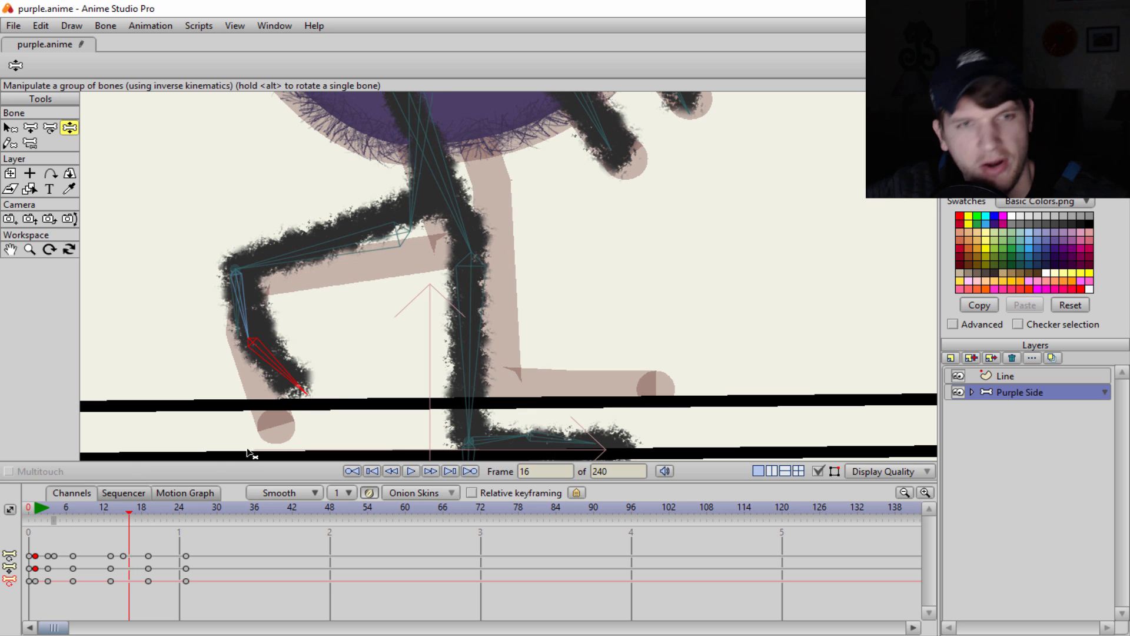
{"action": "left_click_drag", "start_coordinate": [277, 383], "coordinate": [256, 392]}
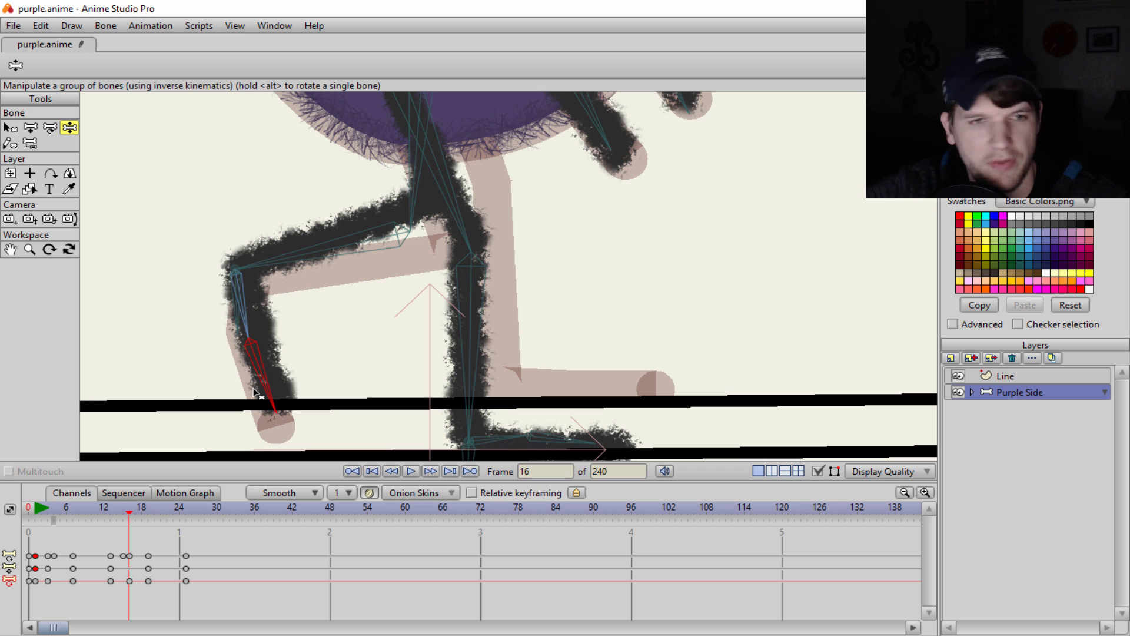
Step: Step through frames 16 to 25 to check how the legs and feet move between the poses
{"action": "key", "text": "Right"}
{"action": "key", "text": "Right"}
{"action": "key", "text": "Right"}
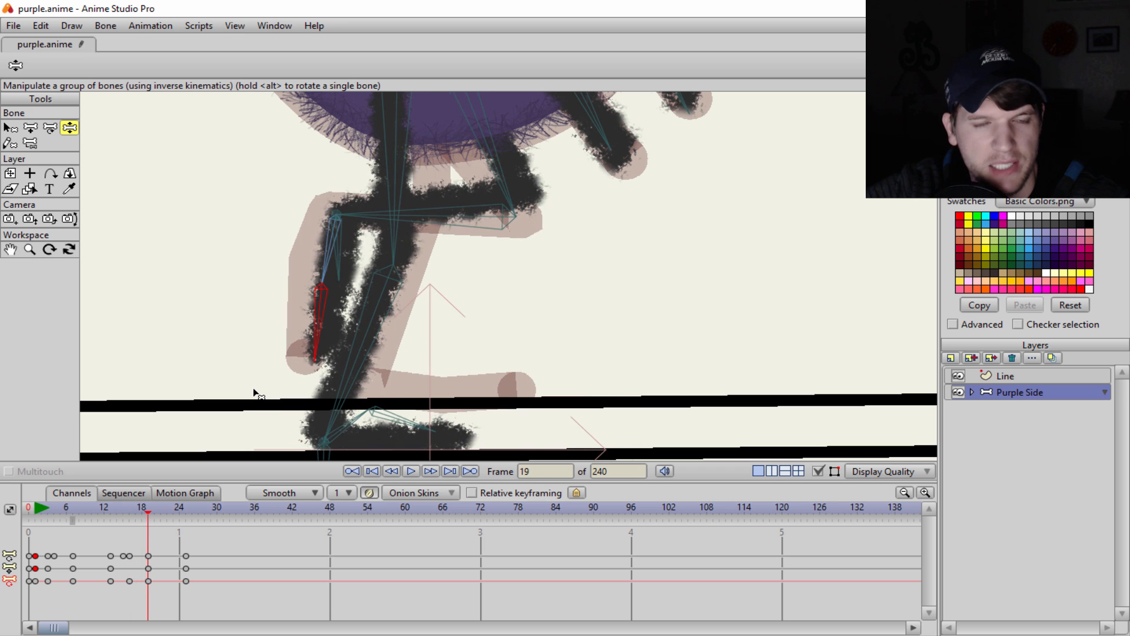
{"action": "key", "text": "Right"}
{"action": "key", "text": "Right"}
{"action": "key", "text": "Right"}
{"action": "key", "text": "Right"}
{"action": "key", "text": "Right"}
{"action": "key", "text": "Right"}
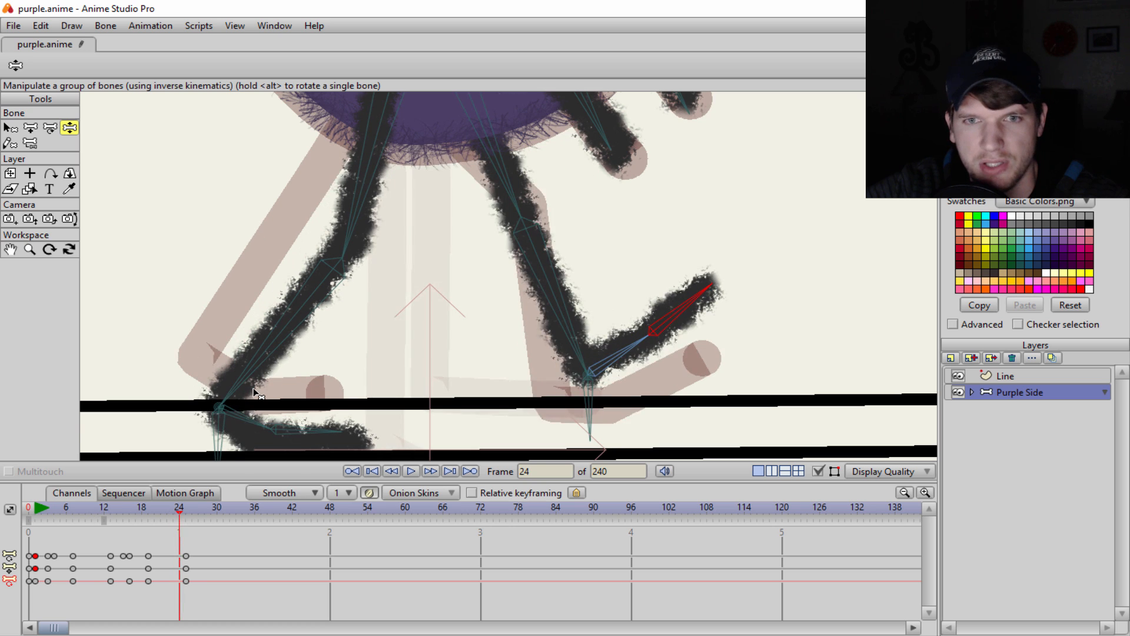
{"action": "key", "text": "Right"}
{"action": "key", "text": "Left"}
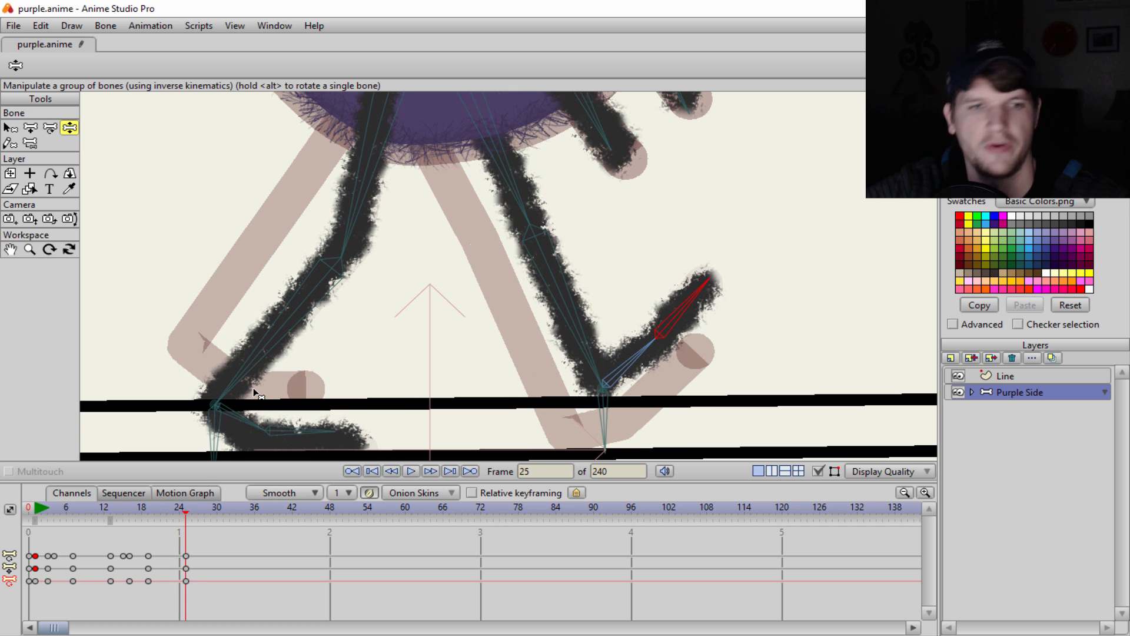
Step: At frame 19, shift the hip control bone slightly down and forward to lower the body over the supporting leg
{"action": "scroll", "coordinate": [342, 342], "scroll_direction": "down", "scroll_amount": 3}
{"action": "scroll", "coordinate": [394, 325], "scroll_direction": "up", "scroll_amount": 2}
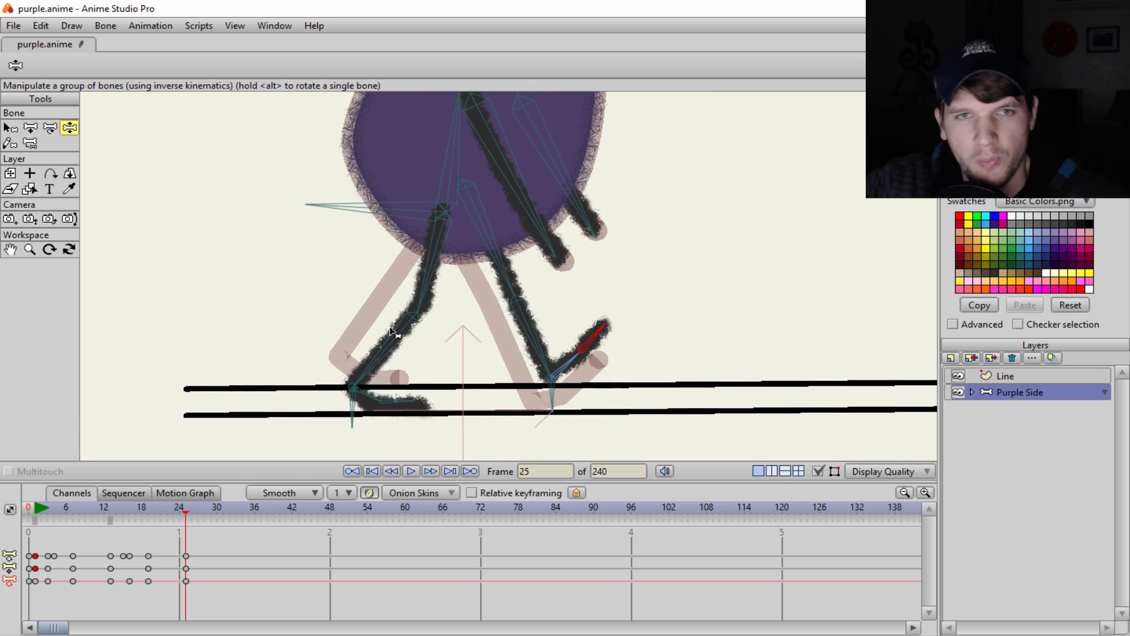
{"action": "scroll", "coordinate": [401, 325], "scroll_direction": "down", "scroll_amount": 1}
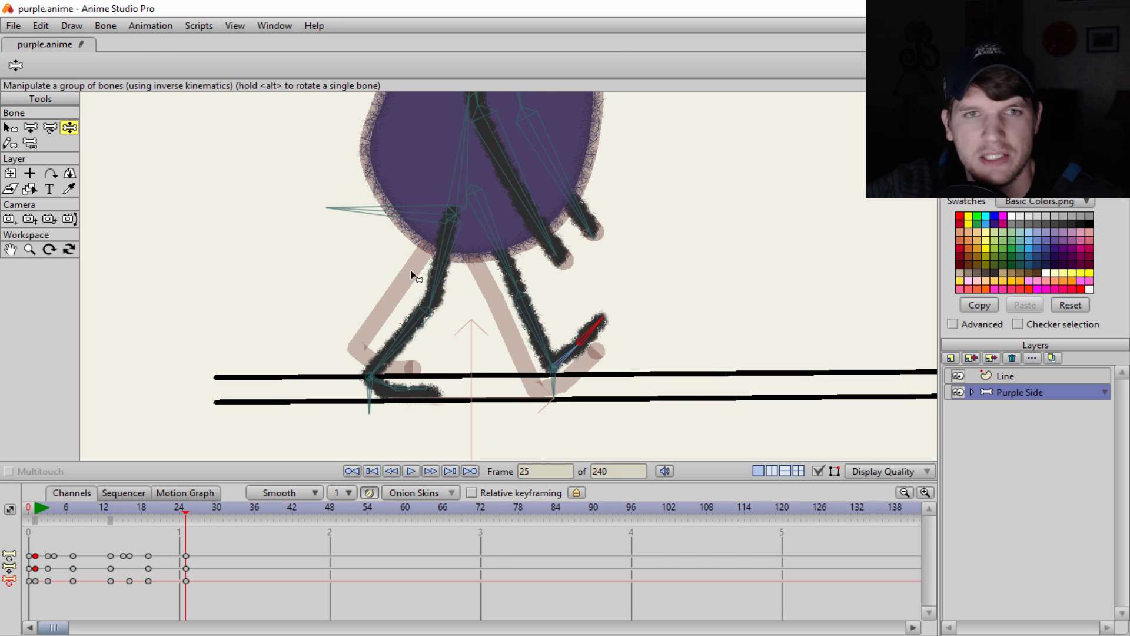
{"action": "mouse_move", "coordinate": [374, 211]}
{"action": "left_mouse_down"}
{"action": "mouse_move", "coordinate": [371, 245]}
{"action": "mouse_move", "coordinate": [379, 220]}
{"action": "left_mouse_up"}
{"action": "key", "text": "ctrl+z"}
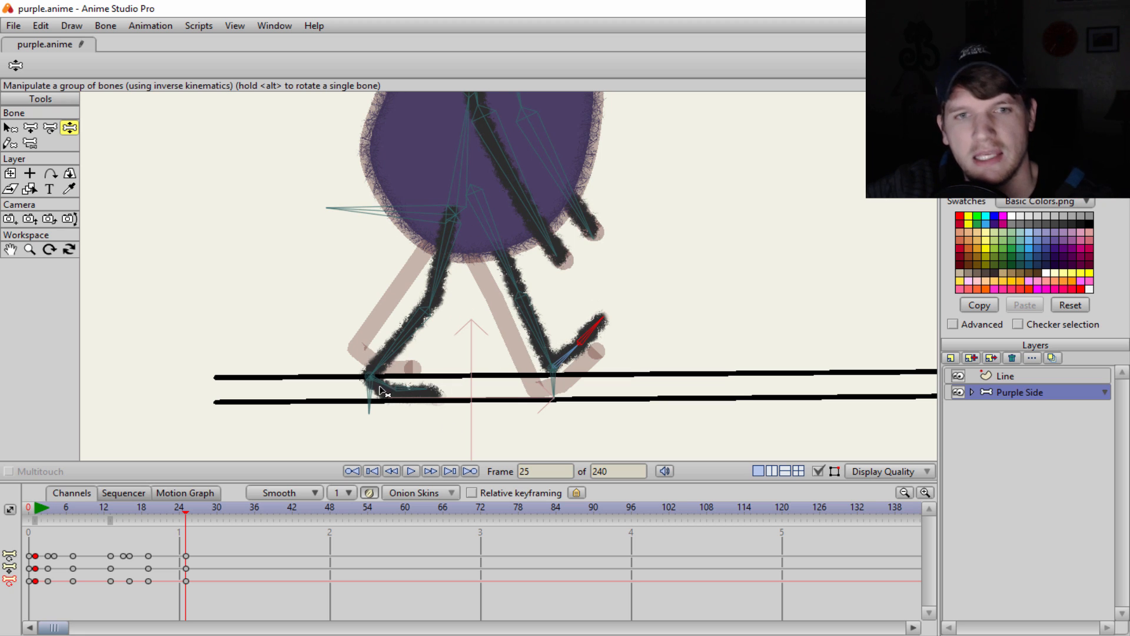
{"action": "left_click_drag", "start_coordinate": [183, 509], "coordinate": [148, 513]}
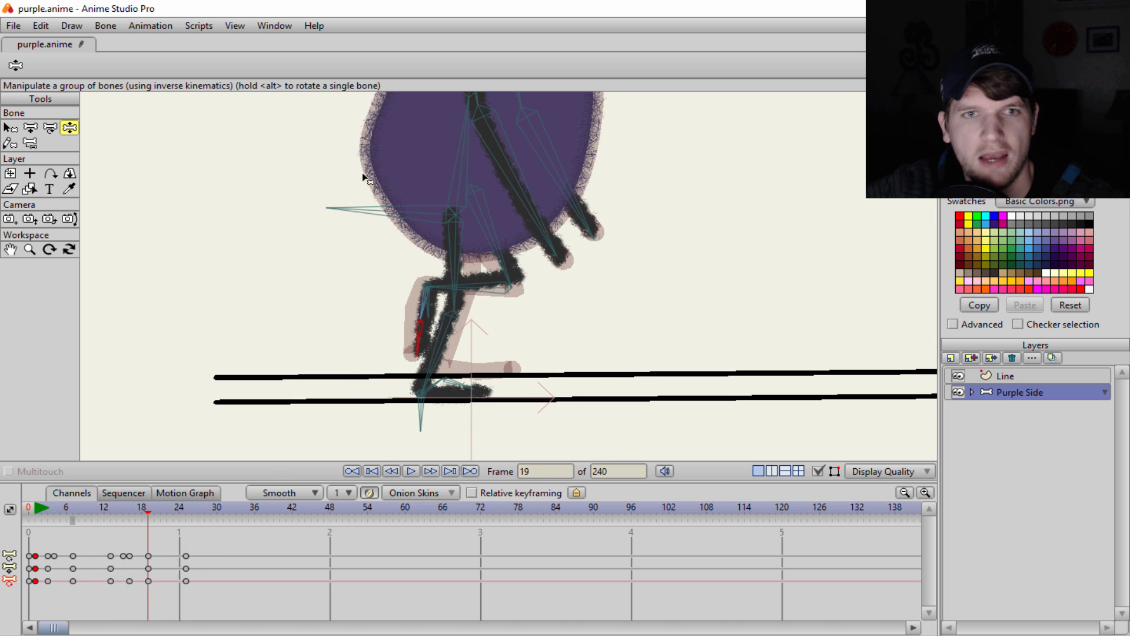
{"action": "mouse_move", "coordinate": [367, 214]}
{"action": "left_mouse_down"}
{"action": "mouse_move", "coordinate": [371, 235]}
{"action": "mouse_move", "coordinate": [373, 184]}
{"action": "mouse_move", "coordinate": [375, 244]}
{"action": "mouse_move", "coordinate": [376, 127]}
{"action": "mouse_move", "coordinate": [378, 235]}
{"action": "mouse_move", "coordinate": [379, 202]}
{"action": "mouse_move", "coordinate": [379, 234]}
{"action": "mouse_move", "coordinate": [376, 217]}
{"action": "left_mouse_up"}
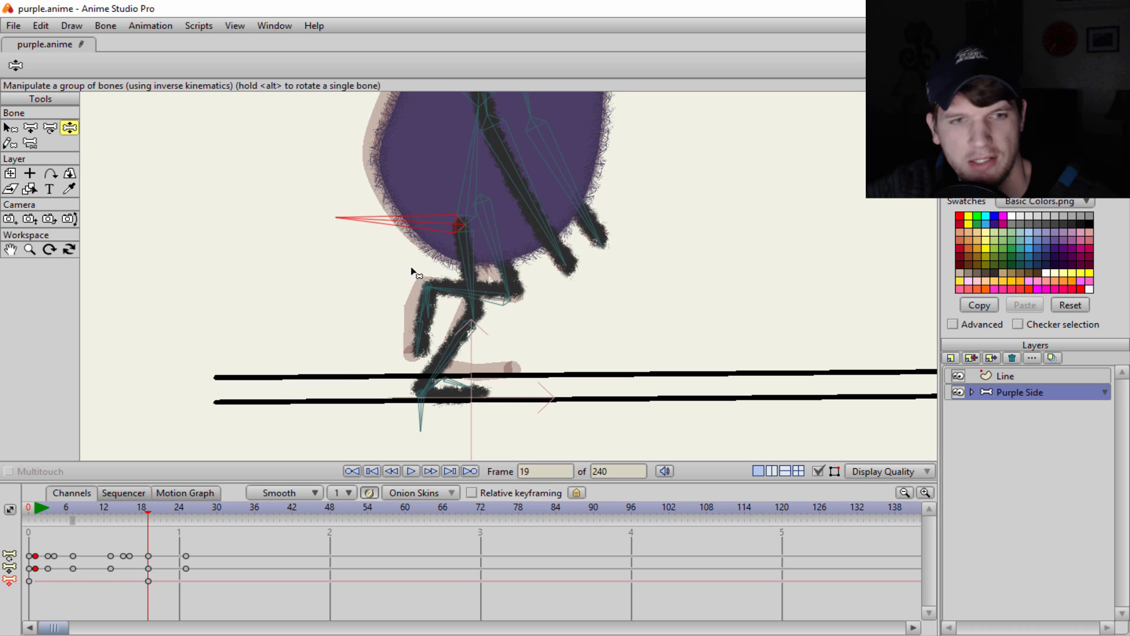
Step: At frame 1, raise the hip control bone until the legs straighten in the contact pose
{"action": "left_click_drag", "start_coordinate": [414, 271], "coordinate": [360, 365]}
{"action": "left_click_drag", "start_coordinate": [146, 518], "coordinate": [35, 529]}
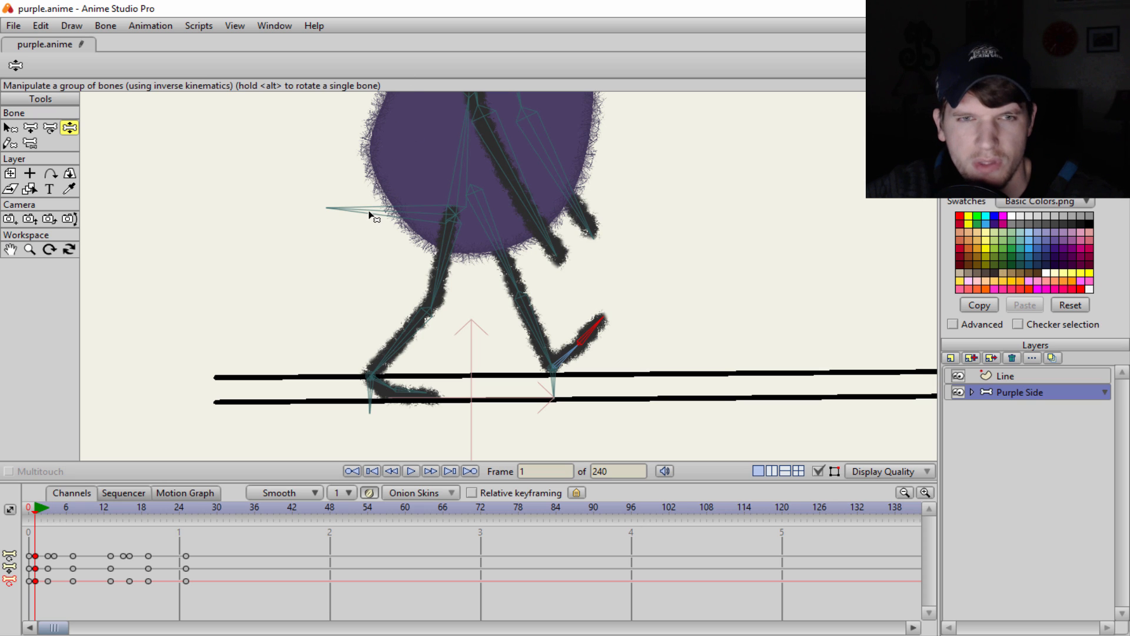
{"action": "left_click_drag", "start_coordinate": [370, 213], "coordinate": [377, 184]}
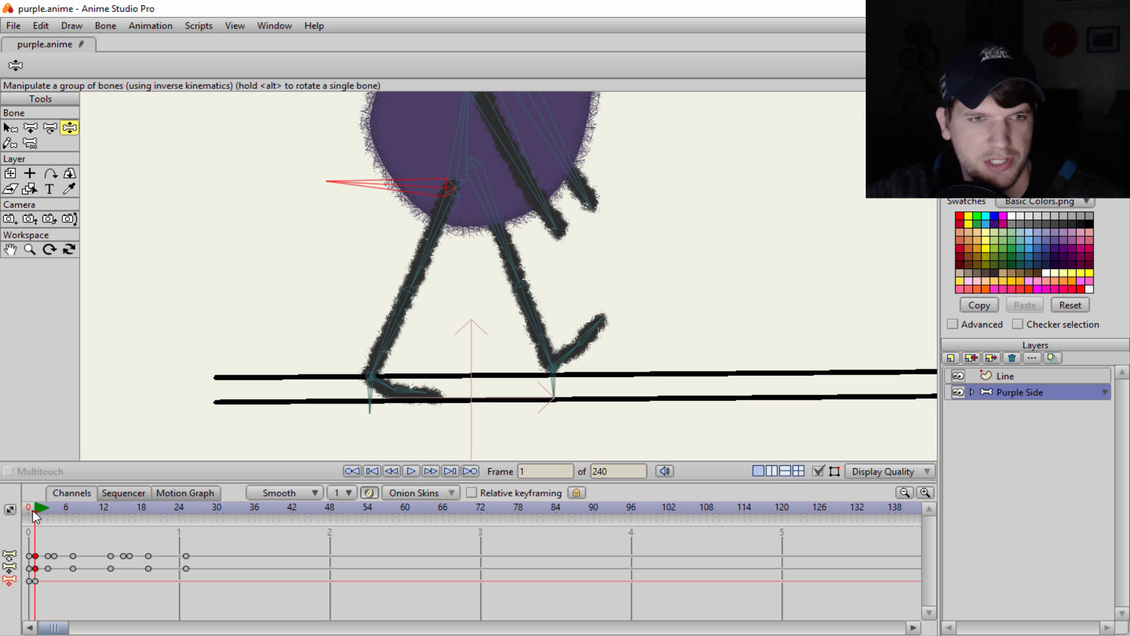
Step: At frame 7, lower the hip control bone so the body sinks and the supporting knee bends in the passing pose
{"action": "left_click_drag", "start_coordinate": [33, 510], "coordinate": [61, 516]}
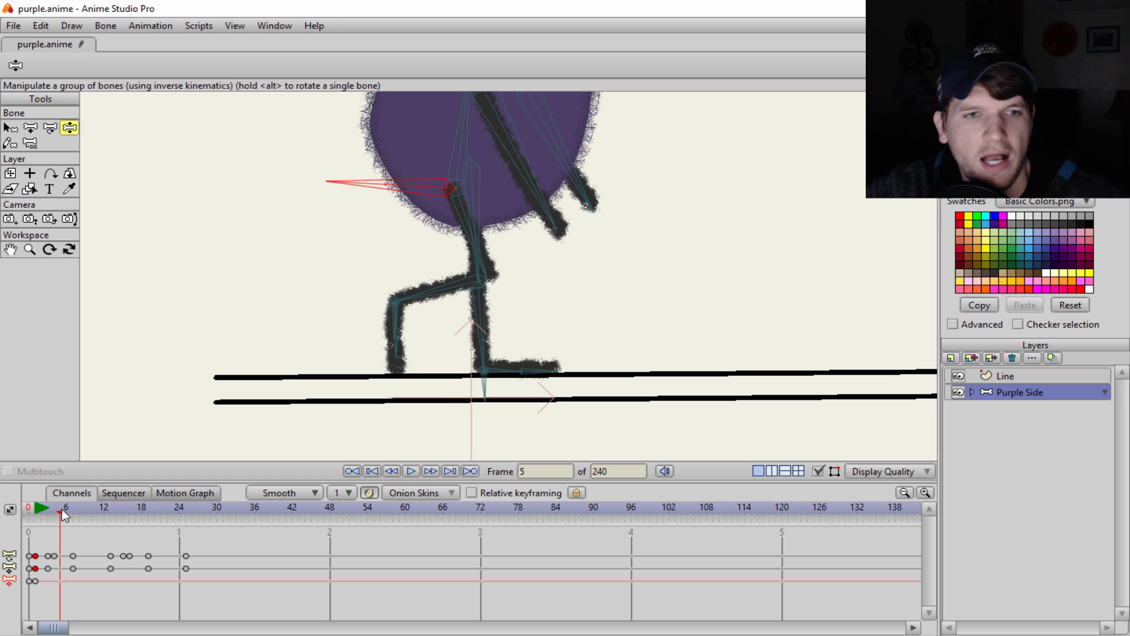
{"action": "left_click_drag", "start_coordinate": [63, 514], "coordinate": [73, 514]}
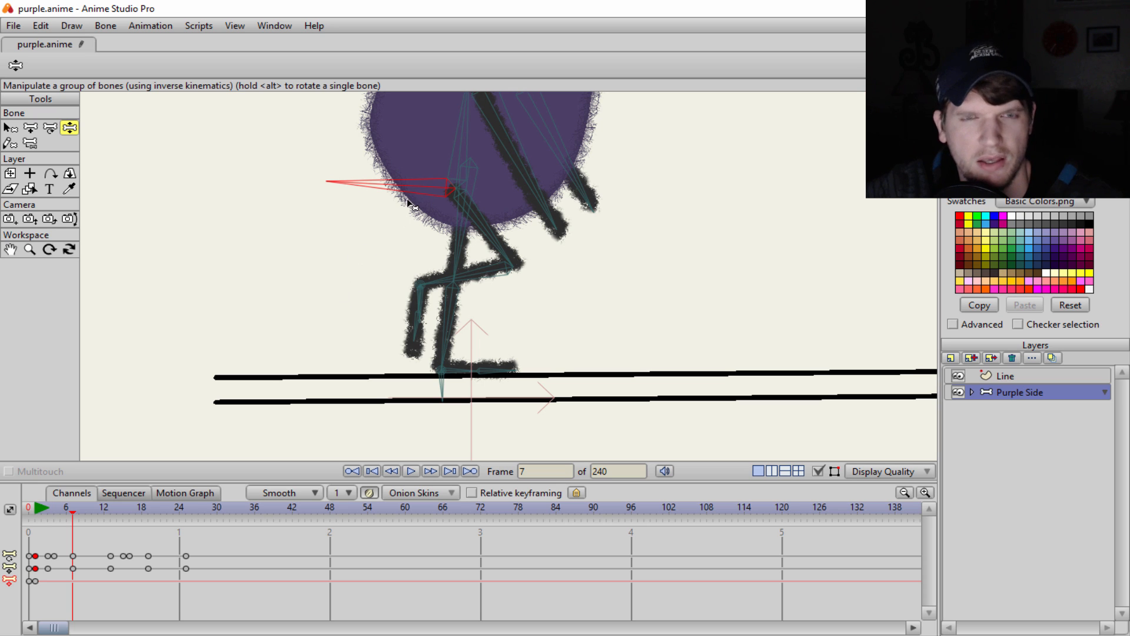
{"action": "left_click_drag", "start_coordinate": [377, 184], "coordinate": [384, 227]}
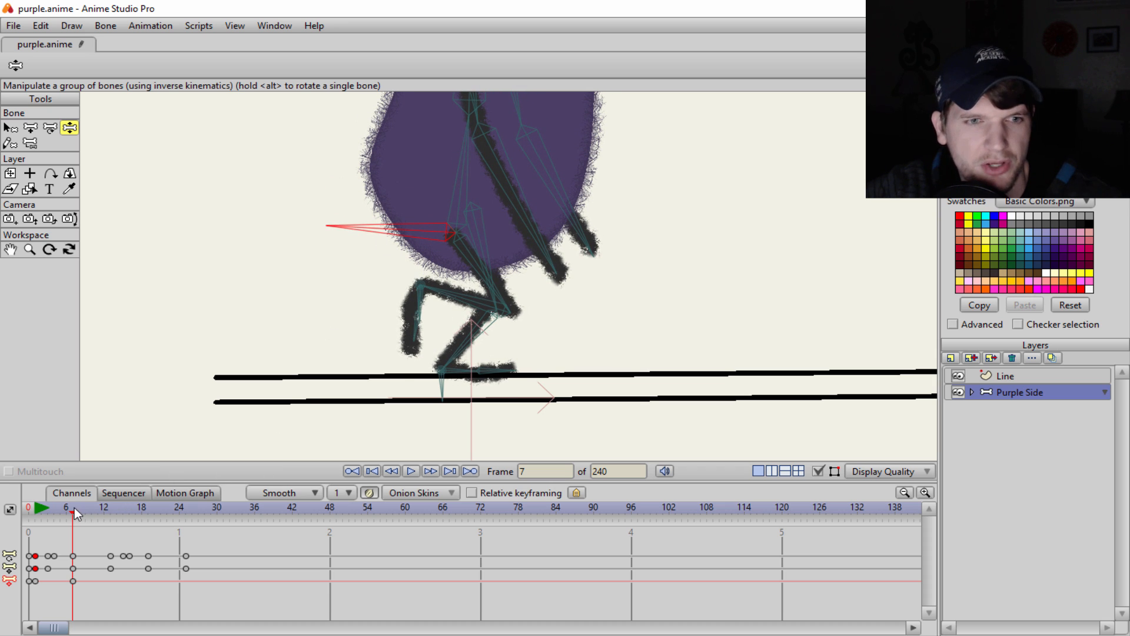
{"action": "mouse_move", "coordinate": [75, 507]}
{"action": "left_mouse_down"}
{"action": "mouse_move", "coordinate": [37, 513]}
{"action": "mouse_move", "coordinate": [72, 521]}
{"action": "left_mouse_up"}
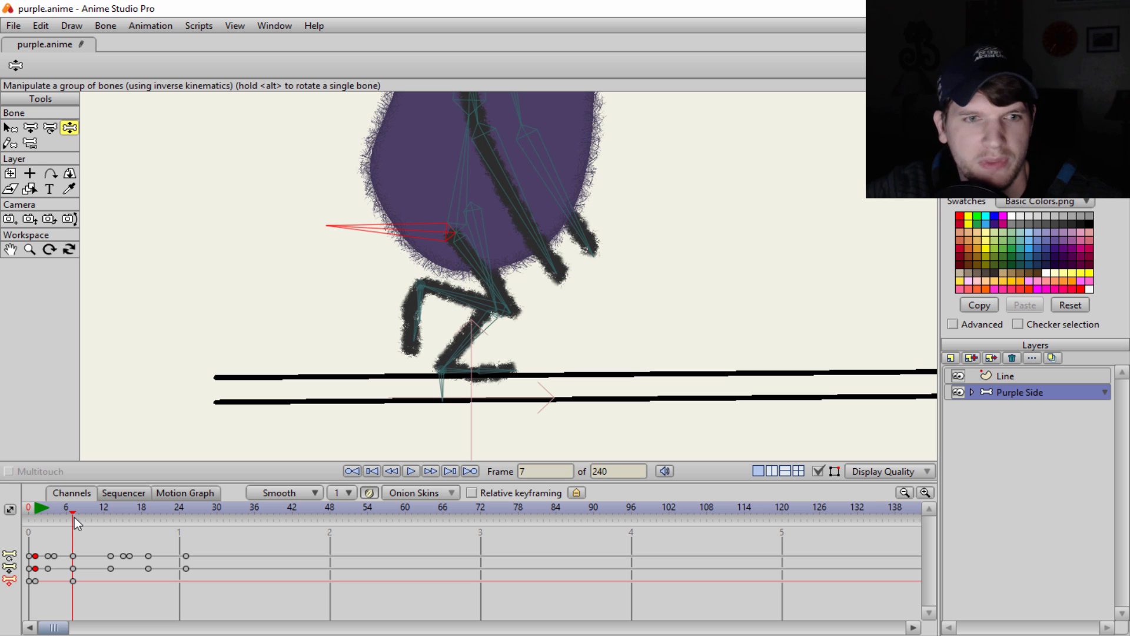
Step: Copy the hip control bone's translation keyframe from frame 1 to frame 13
{"action": "left_click_drag", "start_coordinate": [74, 517], "coordinate": [111, 516]}
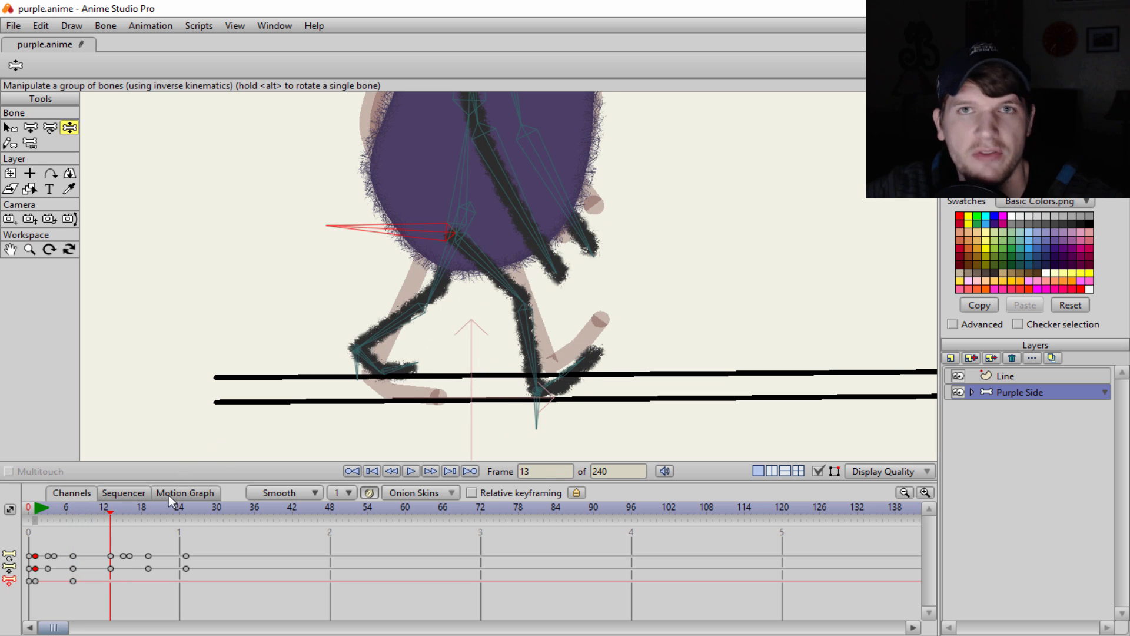
{"action": "left_click", "coordinate": [35, 581]}
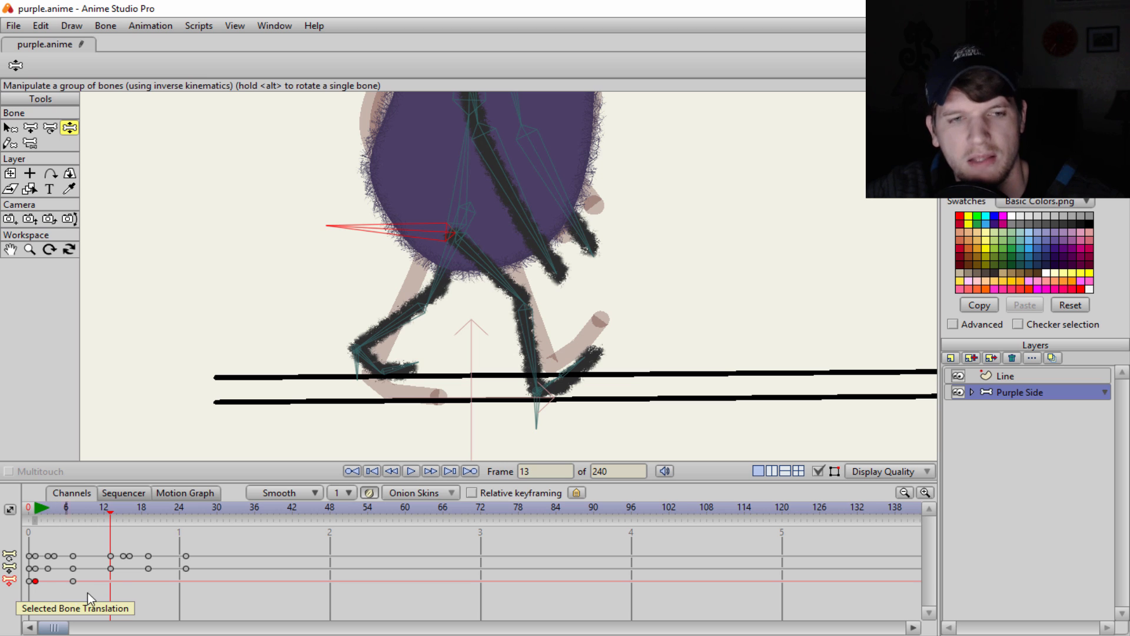
{"action": "key", "text": "ctrl+v"}
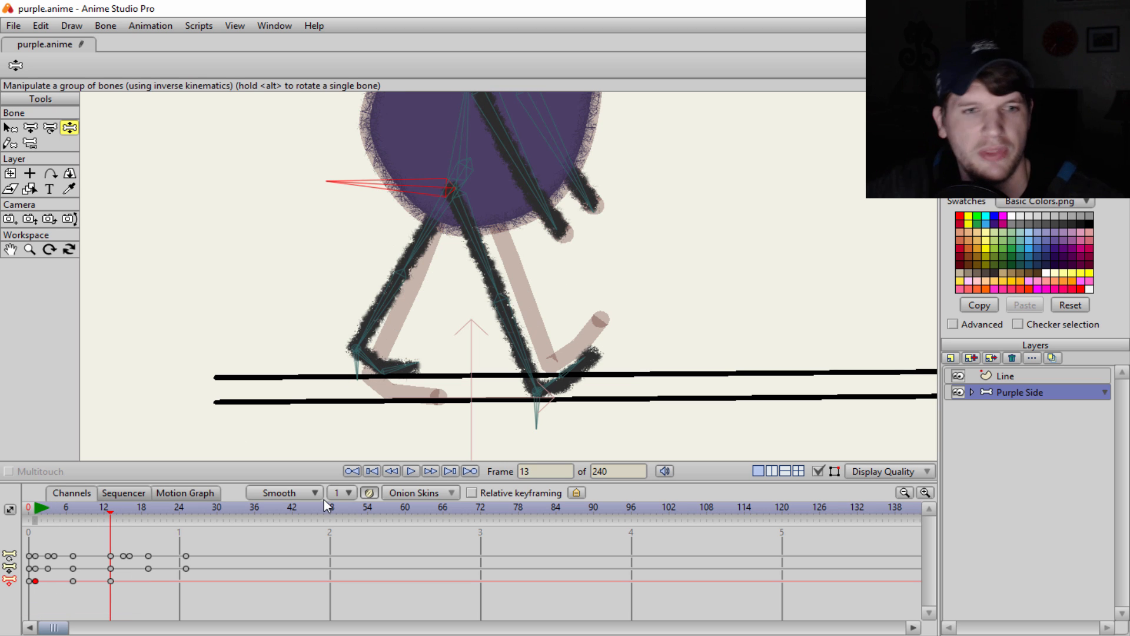
Step: Copy the hip bone's translation keyframe from frame 7 to frame 19, and the one from frame 13 to frame 25
{"action": "left_click", "coordinate": [72, 582]}
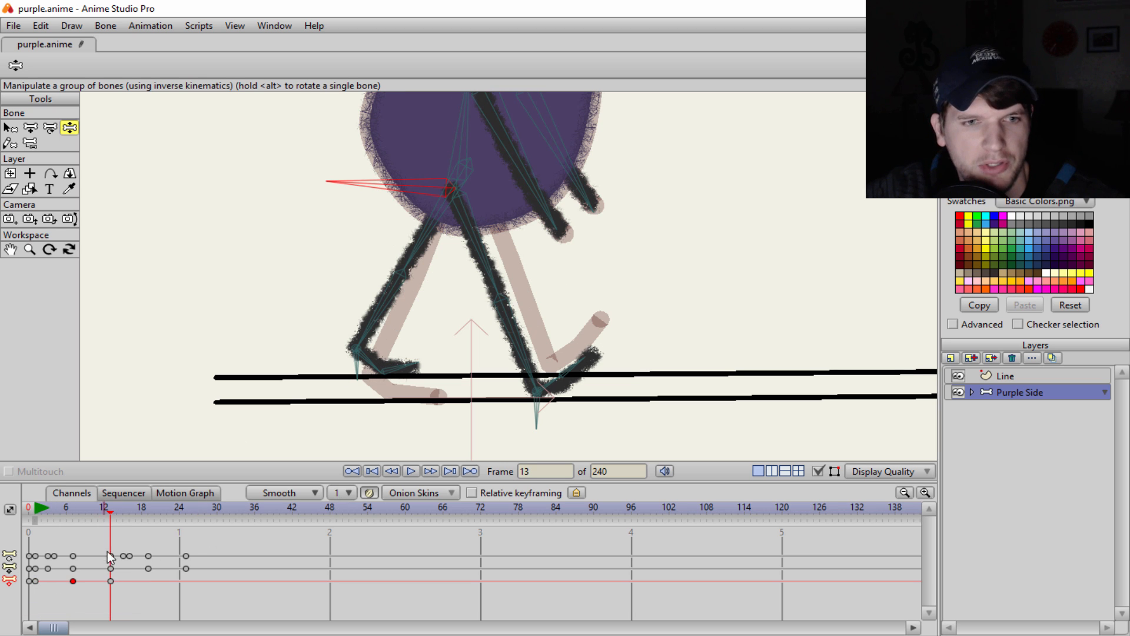
{"action": "key", "text": "ctrl+c"}
{"action": "left_click", "coordinate": [146, 512]}
{"action": "key", "text": "ctrl+v"}
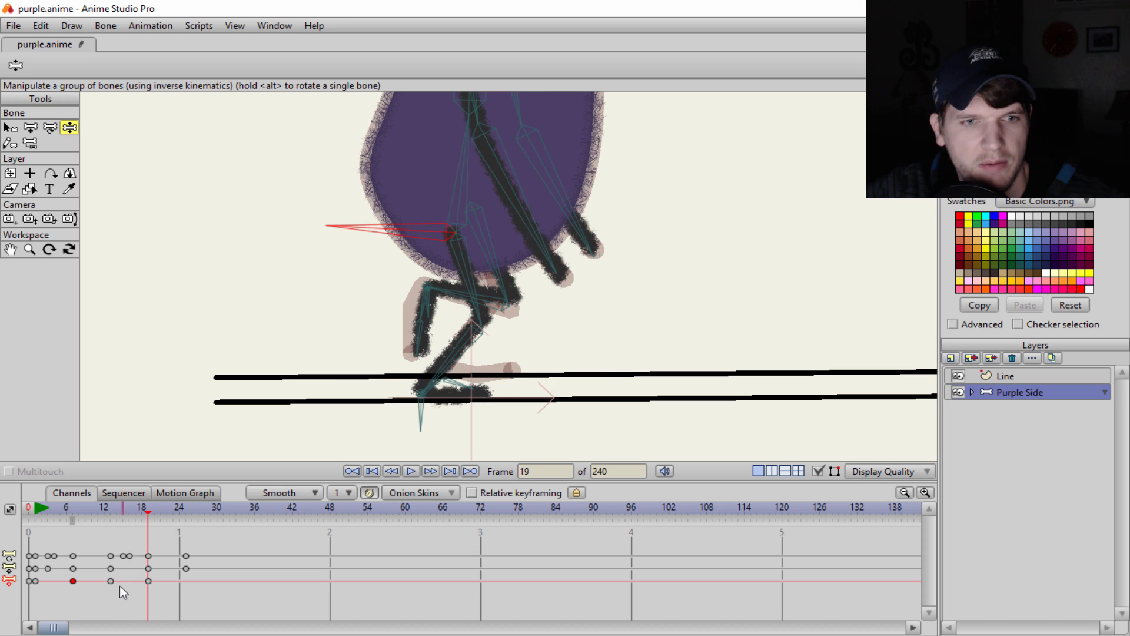
{"action": "left_click_drag", "start_coordinate": [147, 506], "coordinate": [37, 540]}
{"action": "key", "text": "ctrl+v"}
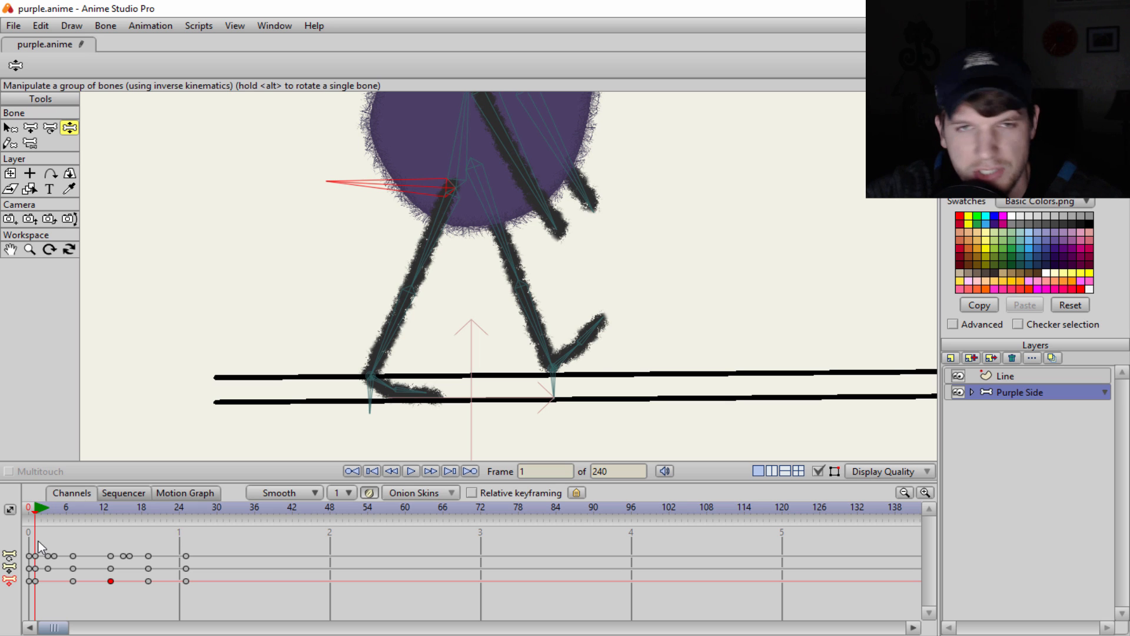
Step: Play back the walk cycle and check the body's up-and-down motion, then examine the whole character at frame 1
{"action": "key", "text": "space"}
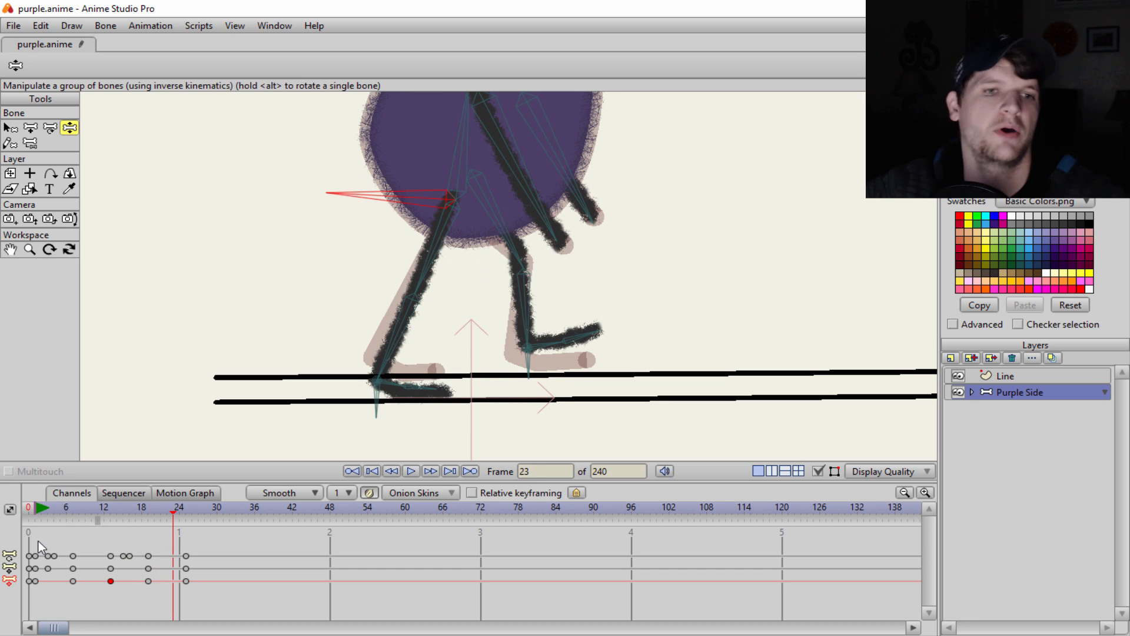
{"action": "left_click_drag", "start_coordinate": [173, 525], "coordinate": [34, 527]}
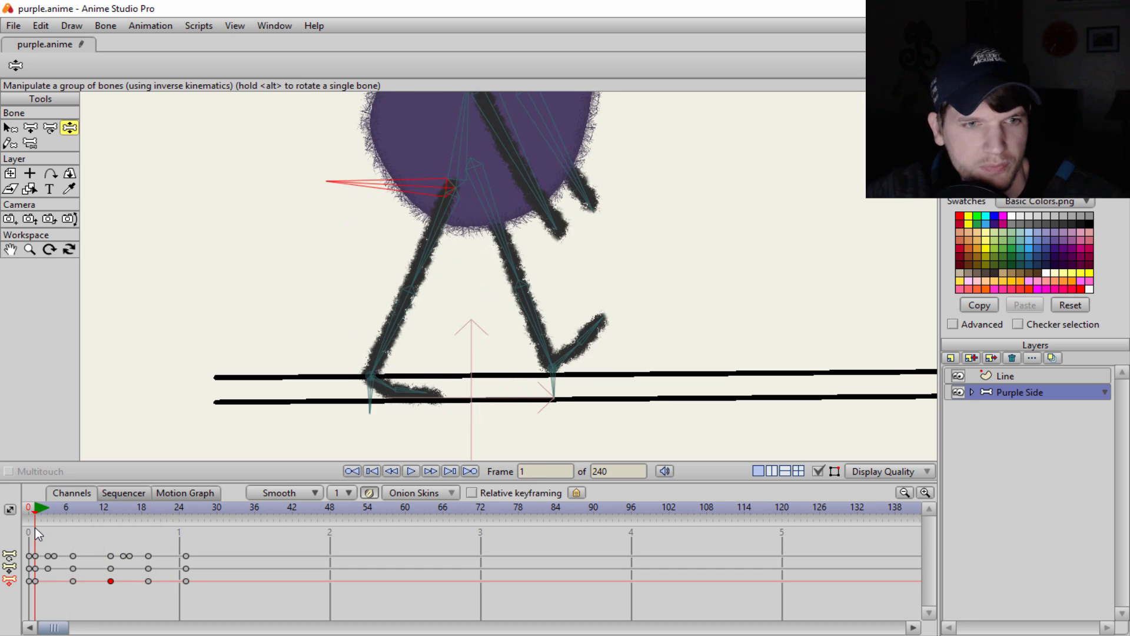
{"action": "scroll", "coordinate": [290, 239], "scroll_direction": "down", "scroll_amount": 2}
{"action": "scroll", "coordinate": [356, 245], "scroll_direction": "up", "scroll_amount": 1}
{"action": "scroll", "coordinate": [365, 295], "scroll_direction": "down", "scroll_amount": 2}
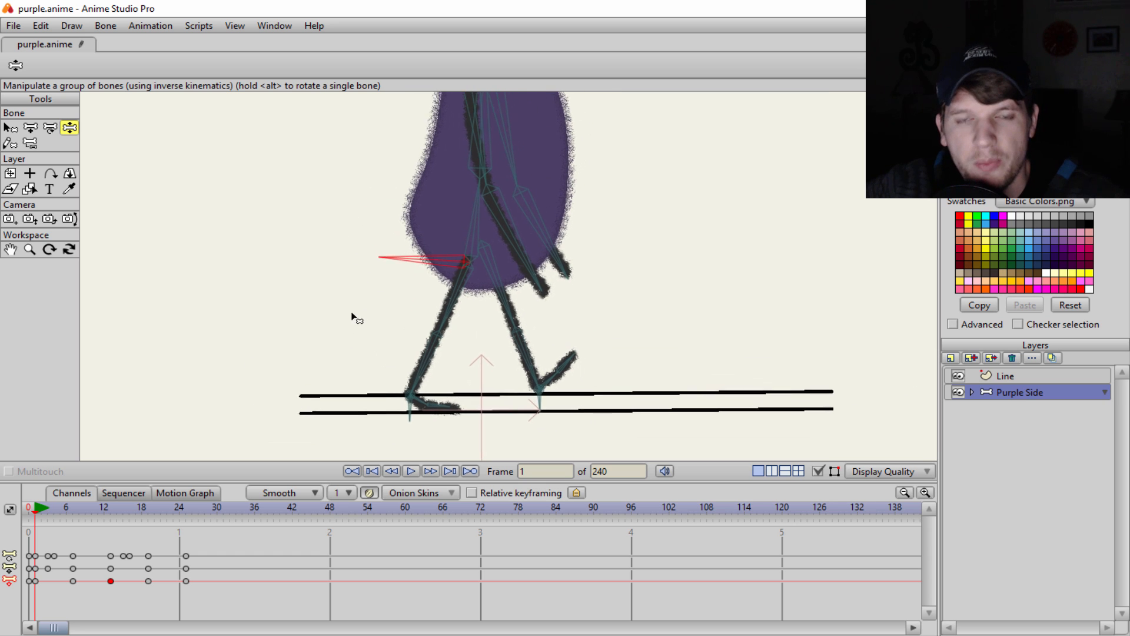
{"action": "scroll", "coordinate": [357, 319], "scroll_direction": "up", "scroll_amount": 1}
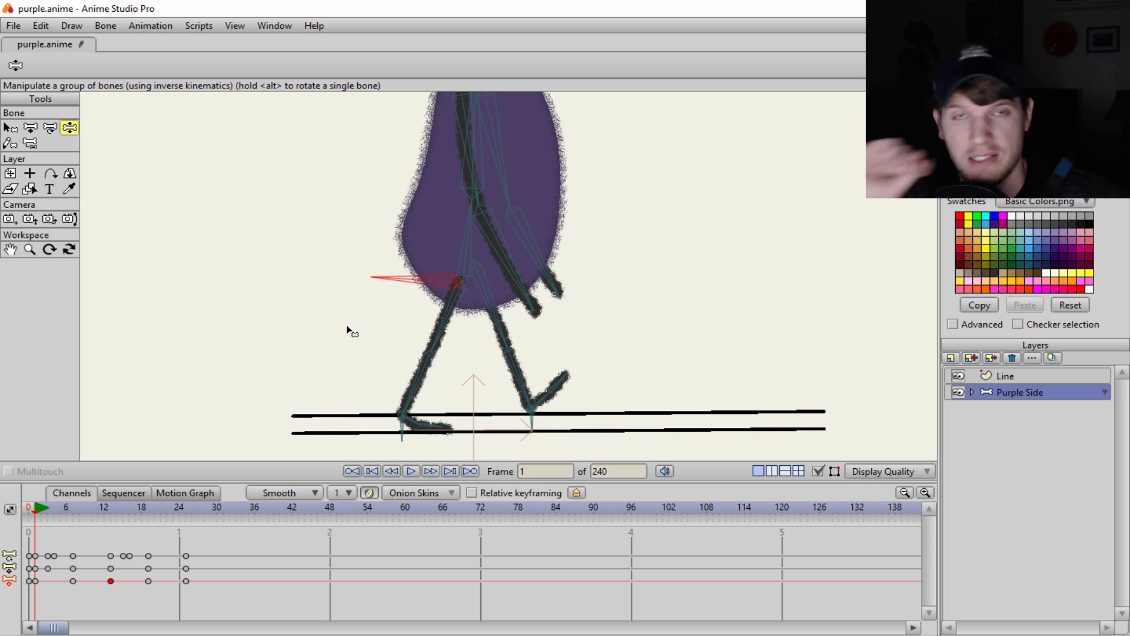
{"action": "scroll", "coordinate": [453, 270], "scroll_direction": "down", "scroll_amount": 2}
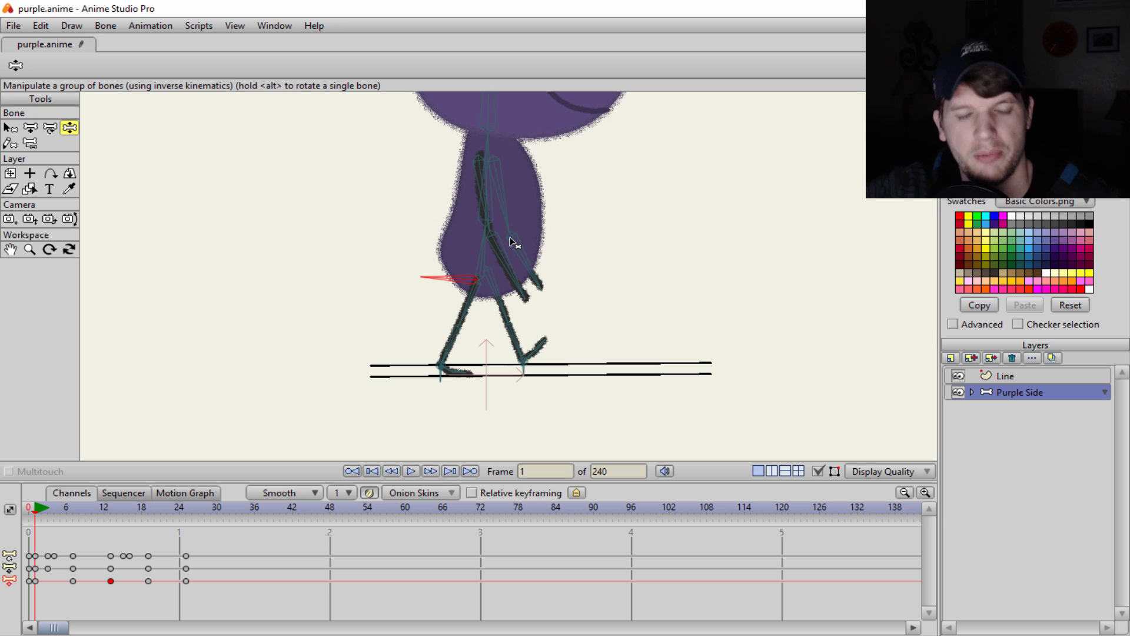
{"action": "scroll", "coordinate": [510, 238], "scroll_direction": "down", "scroll_amount": 3}
{"action": "scroll", "coordinate": [512, 241], "scroll_direction": "up", "scroll_amount": 2}
{"action": "left_click_drag", "start_coordinate": [525, 263], "coordinate": [537, 317]}
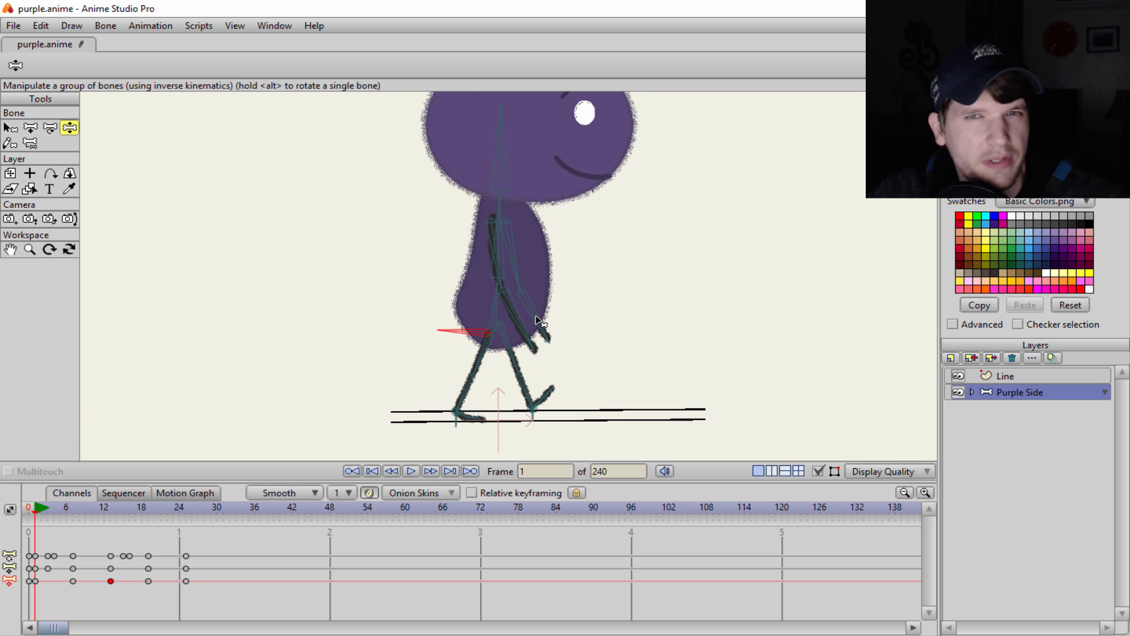
{"action": "scroll", "coordinate": [537, 320], "scroll_direction": "down", "scroll_amount": 2}
{"action": "scroll", "coordinate": [537, 321], "scroll_direction": "up", "scroll_amount": 1}
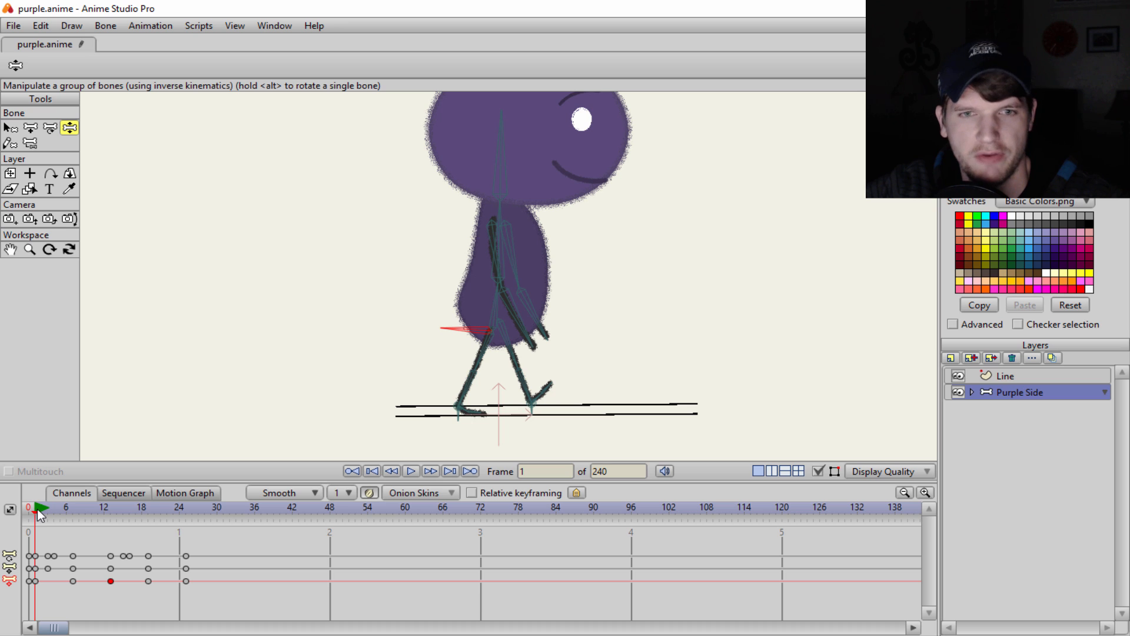
Step: Go through frames 1 to 25 to examine how the body drops and rises between the contact and passing poses
{"action": "left_click_drag", "start_coordinate": [51, 510], "coordinate": [77, 522]}
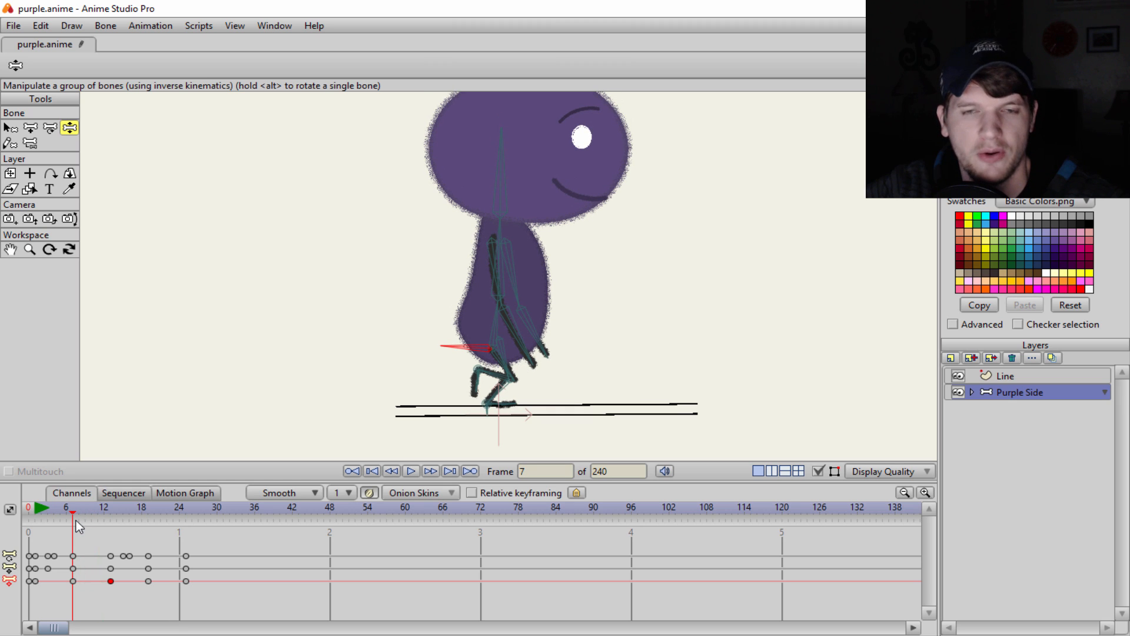
{"action": "left_click_drag", "start_coordinate": [75, 520], "coordinate": [39, 525]}
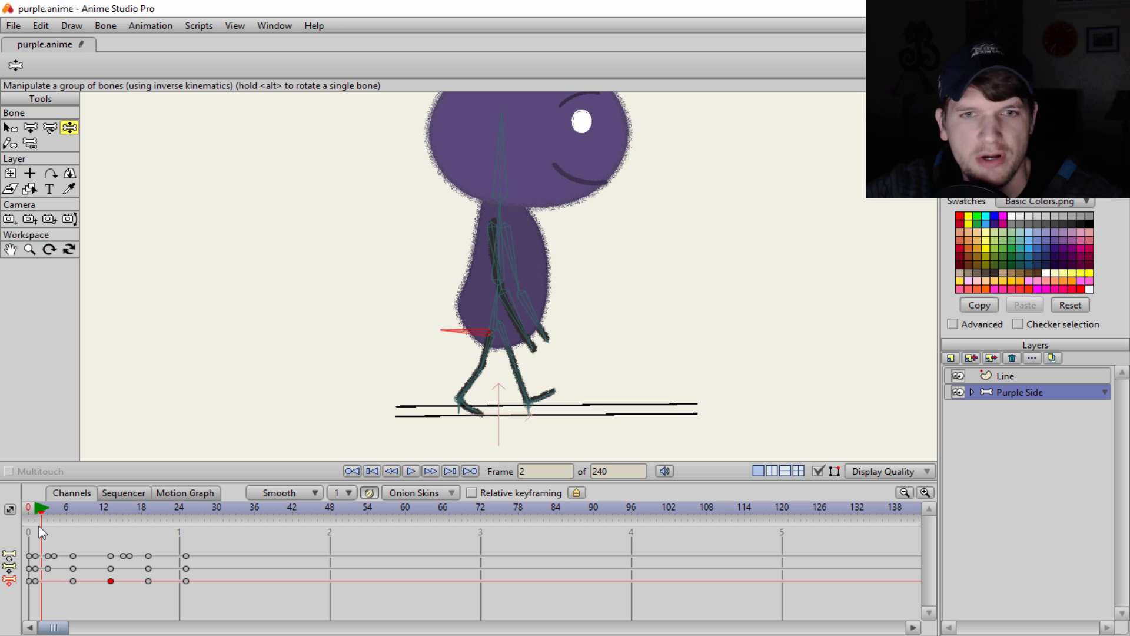
{"action": "key", "text": "Left"}
{"action": "key", "text": "Left"}
{"action": "key", "text": "Right"}
{"action": "key", "text": "Right"}
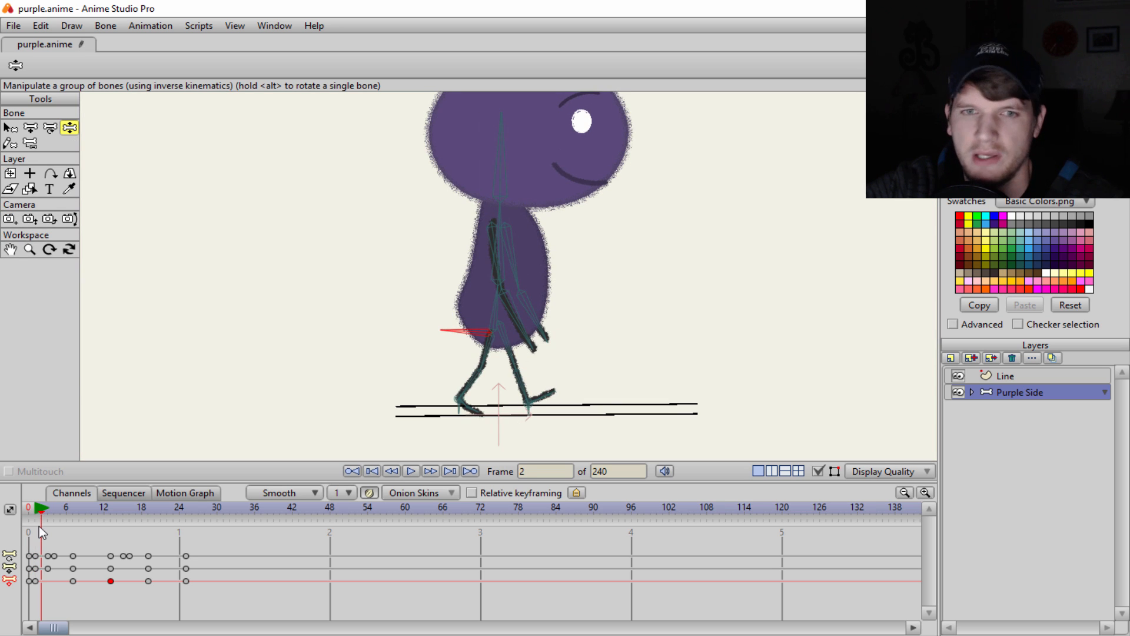
{"action": "key", "text": "Right"}
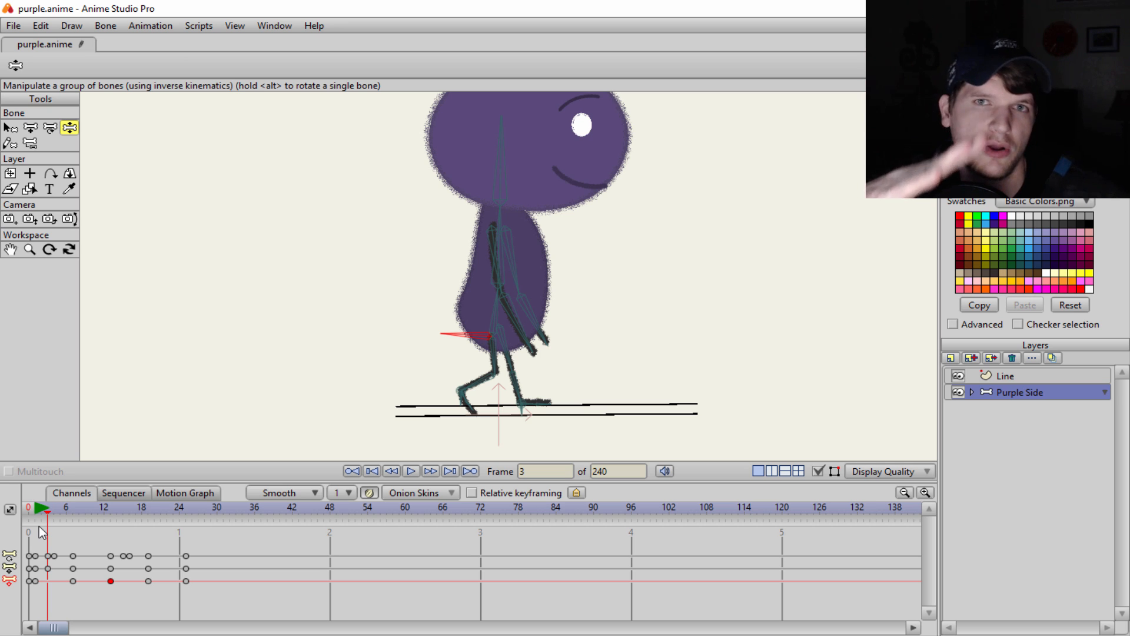
{"action": "key", "text": "space"}
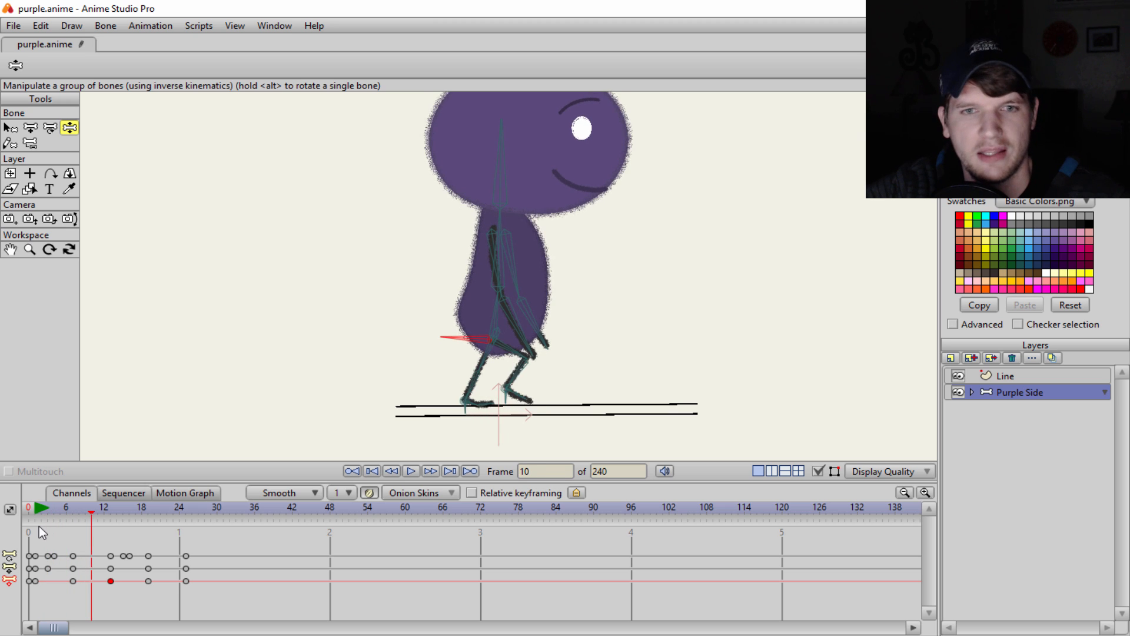
{"action": "key", "text": "Right"}
{"action": "key", "text": "Right"}
{"action": "key", "text": "Right"}
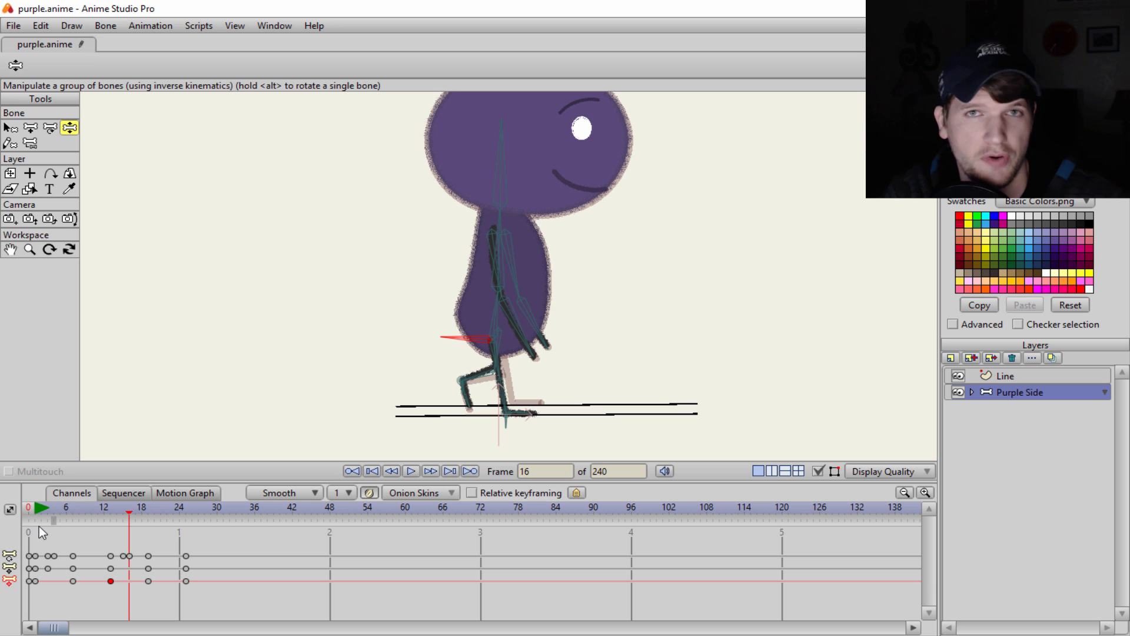
{"action": "key", "text": "Right"}
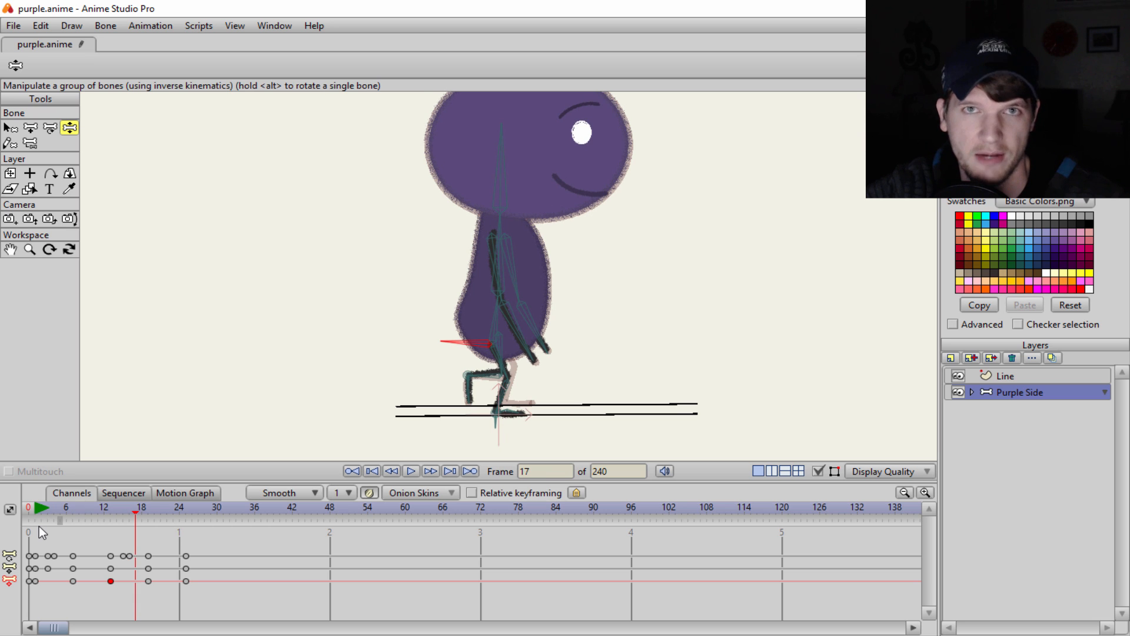
{"action": "key", "text": "Right"}
{"action": "key", "text": "Right"}
{"action": "key", "text": "Right"}
{"action": "key", "text": "Right"}
{"action": "key", "text": "Right"}
{"action": "key", "text": "Right"}
{"action": "key", "text": "Right"}
{"action": "key", "text": "Right"}
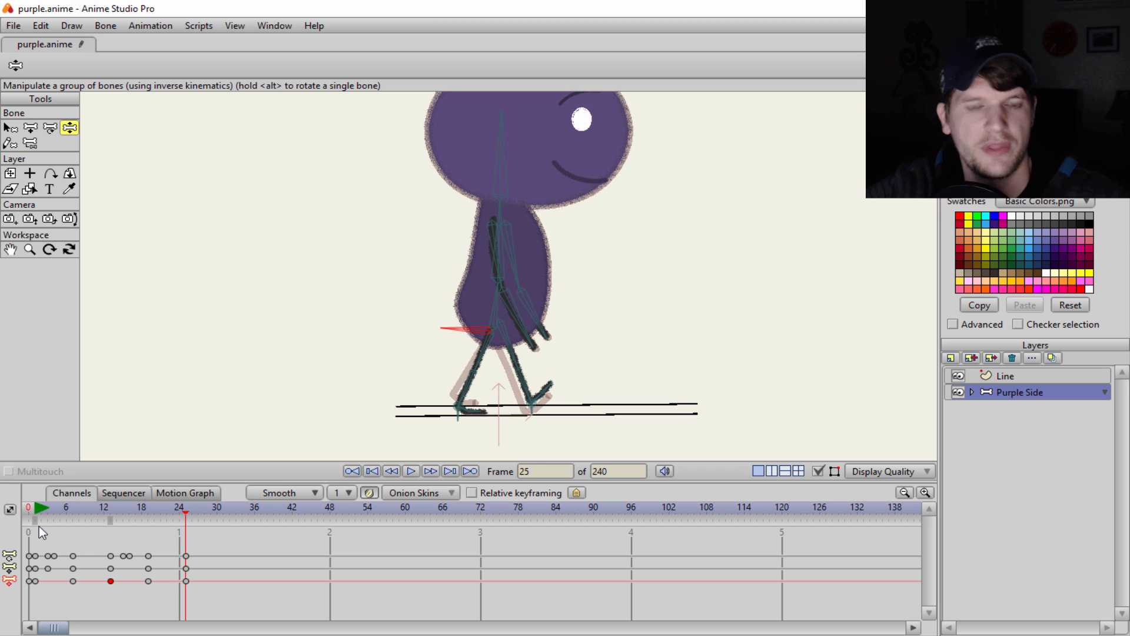
Step: Hide the bone overlay on the character
{"action": "scroll", "coordinate": [479, 285], "scroll_direction": "up", "scroll_amount": 3}
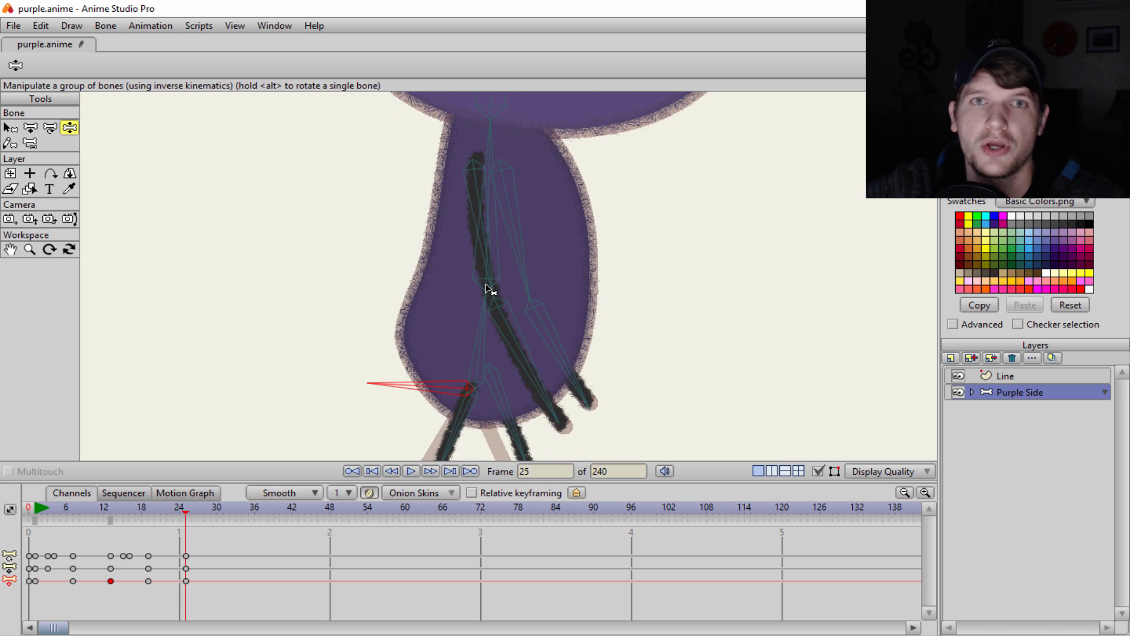
{"action": "scroll", "coordinate": [489, 293], "scroll_direction": "down", "scroll_amount": 3}
{"action": "scroll", "coordinate": [488, 289], "scroll_direction": "up", "scroll_amount": 3}
{"action": "scroll", "coordinate": [478, 302], "scroll_direction": "down", "scroll_amount": 1}
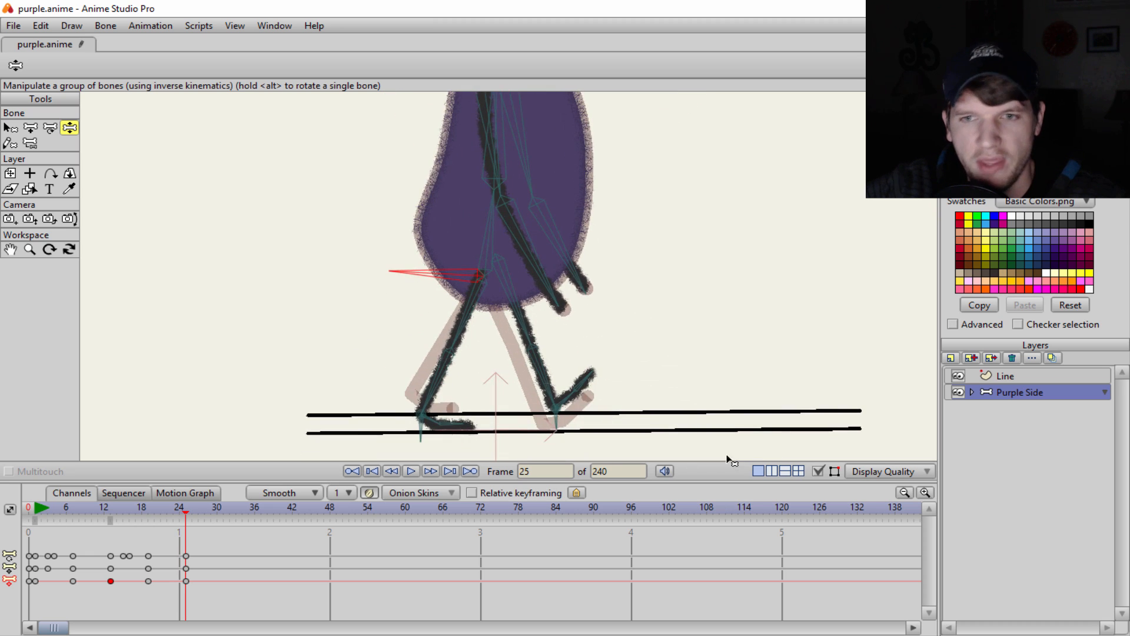
{"action": "left_click", "coordinate": [818, 471]}
{"action": "scroll", "coordinate": [694, 277], "scroll_direction": "down", "scroll_amount": 2}
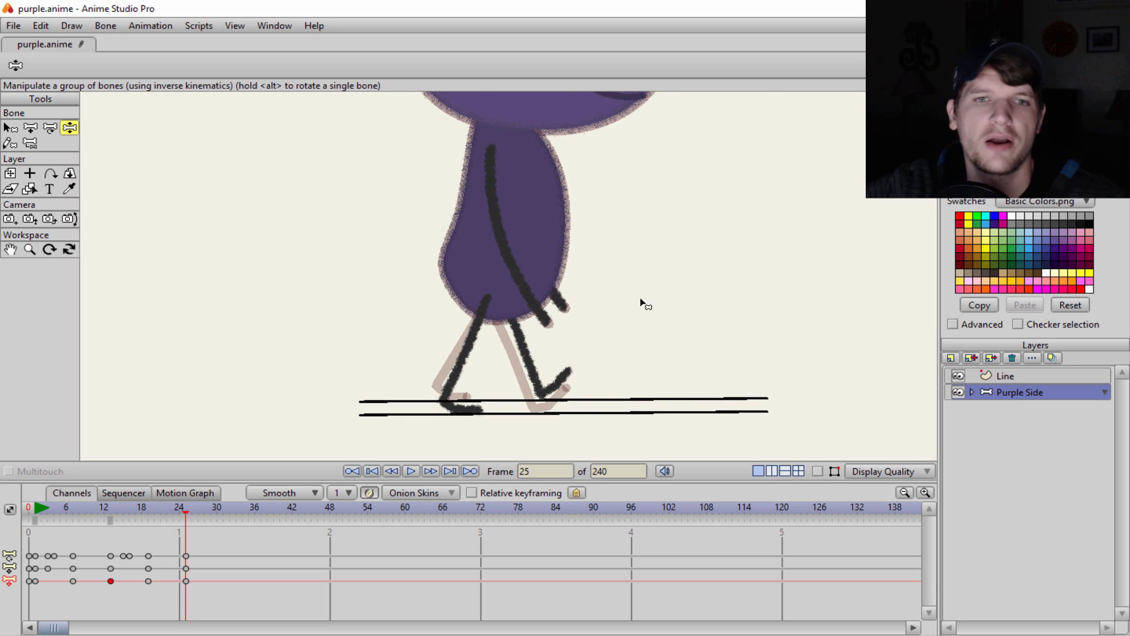
Step: At frame 1, swing the near arm forward and bend its elbow so the hand rises in front of the body
{"action": "left_click_drag", "start_coordinate": [189, 512], "coordinate": [33, 527]}
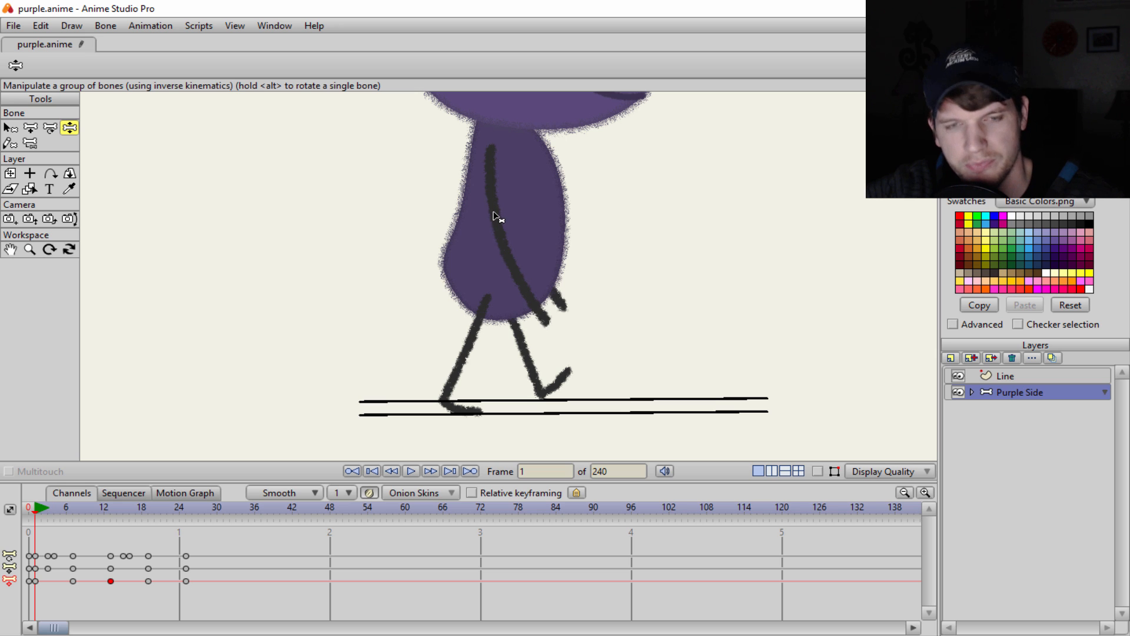
{"action": "left_click_drag", "start_coordinate": [498, 196], "coordinate": [583, 170]}
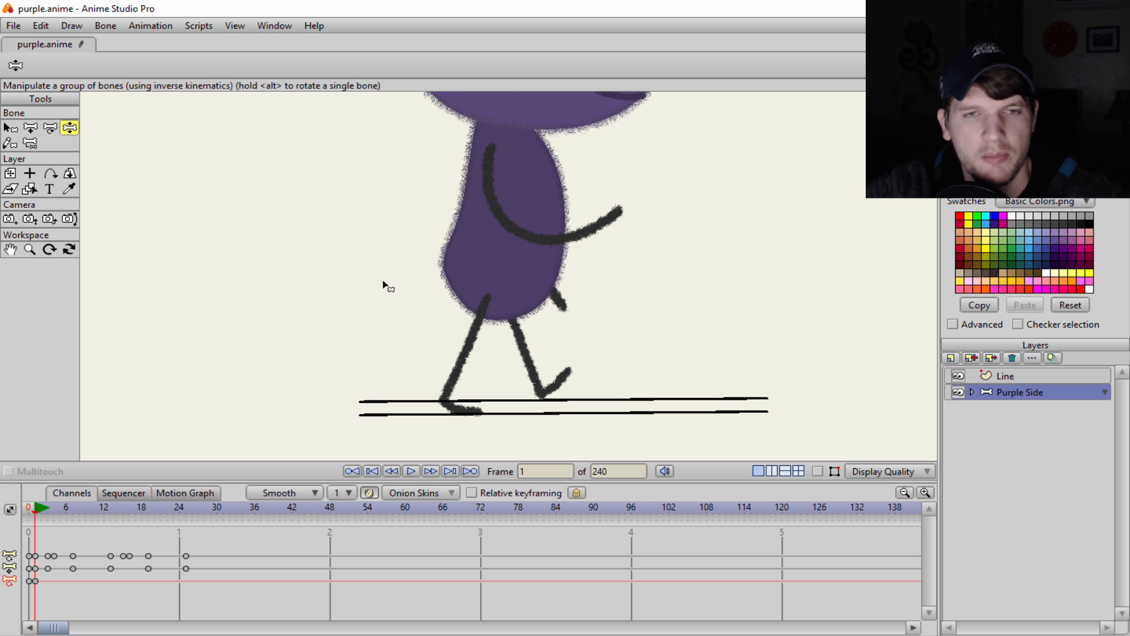
{"action": "scroll", "coordinate": [386, 285], "scroll_direction": "down", "scroll_amount": 2}
{"action": "left_click_drag", "start_coordinate": [482, 254], "coordinate": [481, 284]}
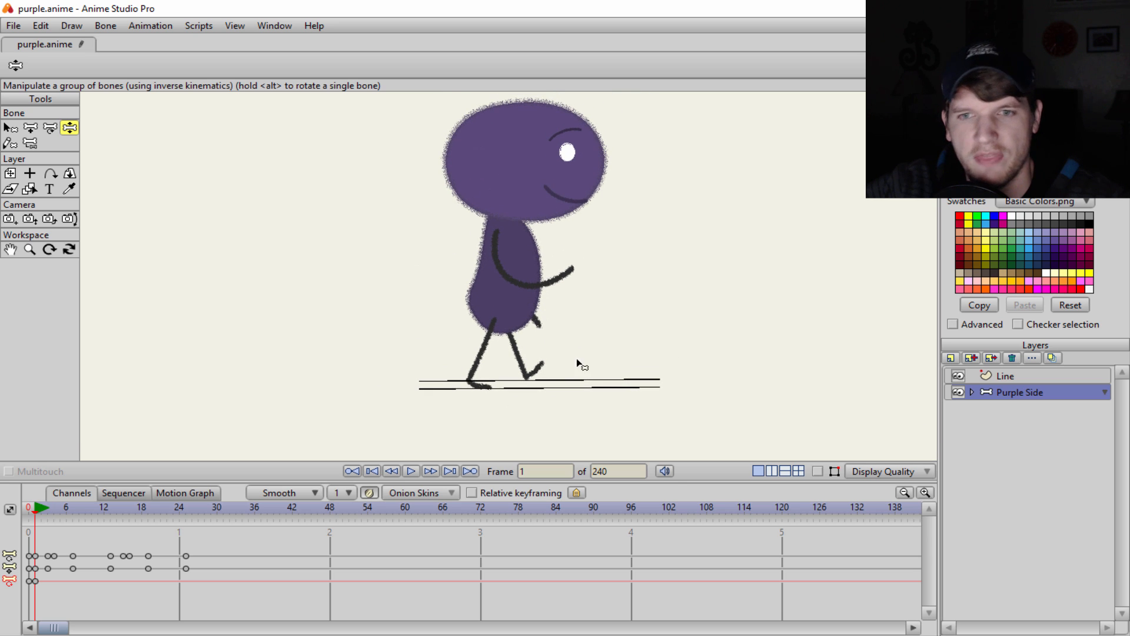
Step: Show the bone overlay on the character again
{"action": "left_click", "coordinate": [818, 472]}
{"action": "scroll", "coordinate": [714, 252], "scroll_direction": "up", "scroll_amount": 2}
{"action": "scroll", "coordinate": [682, 262], "scroll_direction": "down", "scroll_amount": 3}
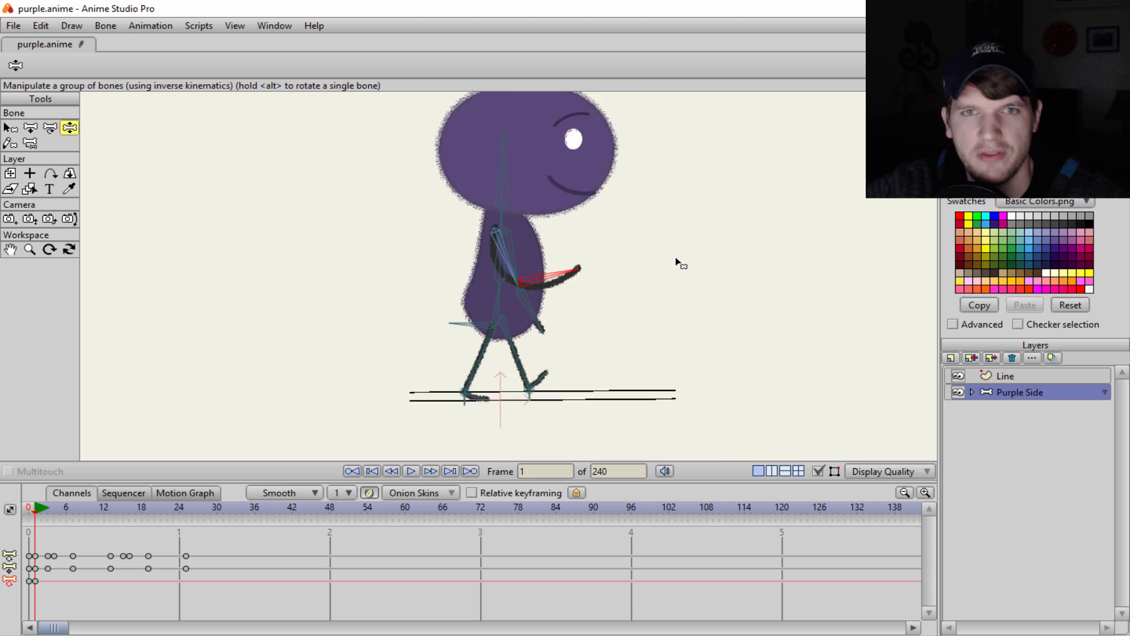
{"action": "scroll", "coordinate": [671, 263], "scroll_direction": "up", "scroll_amount": 1}
{"action": "scroll", "coordinate": [673, 265], "scroll_direction": "up", "scroll_amount": 2}
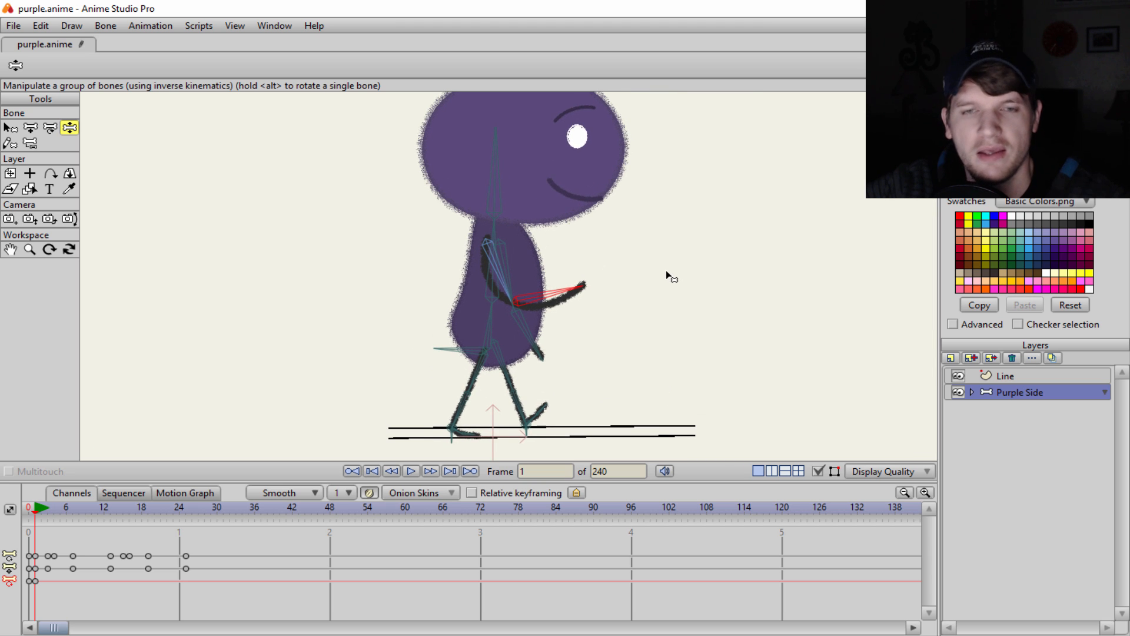
Step: At frame 1, lean the character's torso and head backward and turn off onion skins
{"action": "left_click_drag", "start_coordinate": [493, 318], "coordinate": [423, 139]}
{"action": "mouse_move", "coordinate": [32, 512]}
{"action": "left_mouse_down"}
{"action": "mouse_move", "coordinate": [133, 517]}
{"action": "mouse_move", "coordinate": [36, 519]}
{"action": "left_mouse_up"}
{"action": "left_click", "coordinate": [363, 495]}
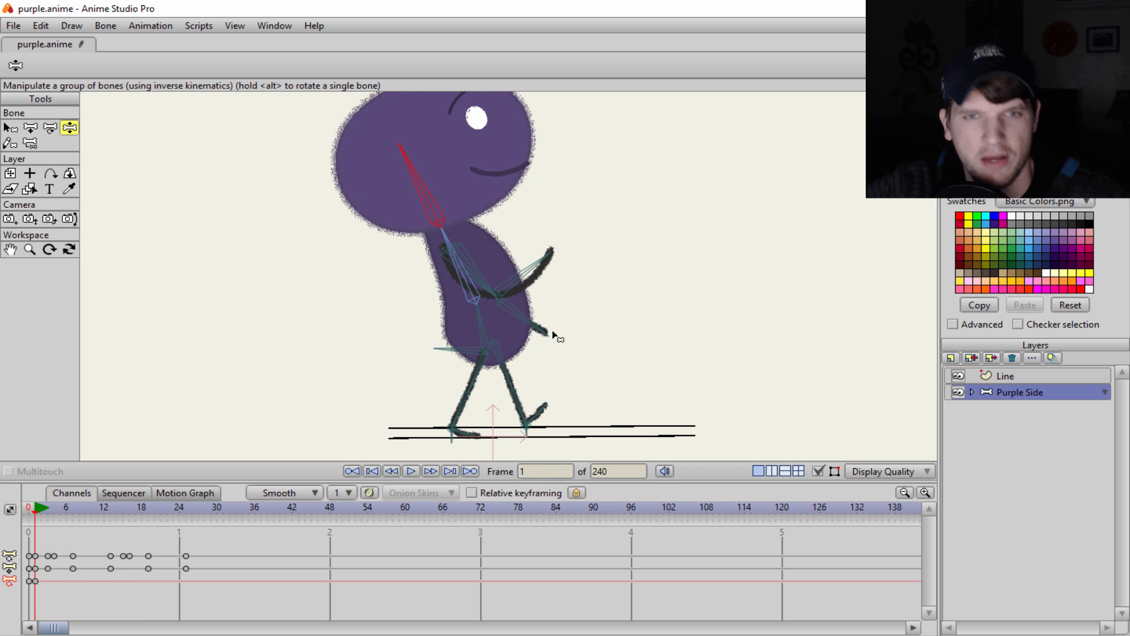
Step: Hide the bone overlay to show the character's arms and torso without bones
{"action": "scroll", "coordinate": [595, 292], "scroll_direction": "up", "scroll_amount": 4}
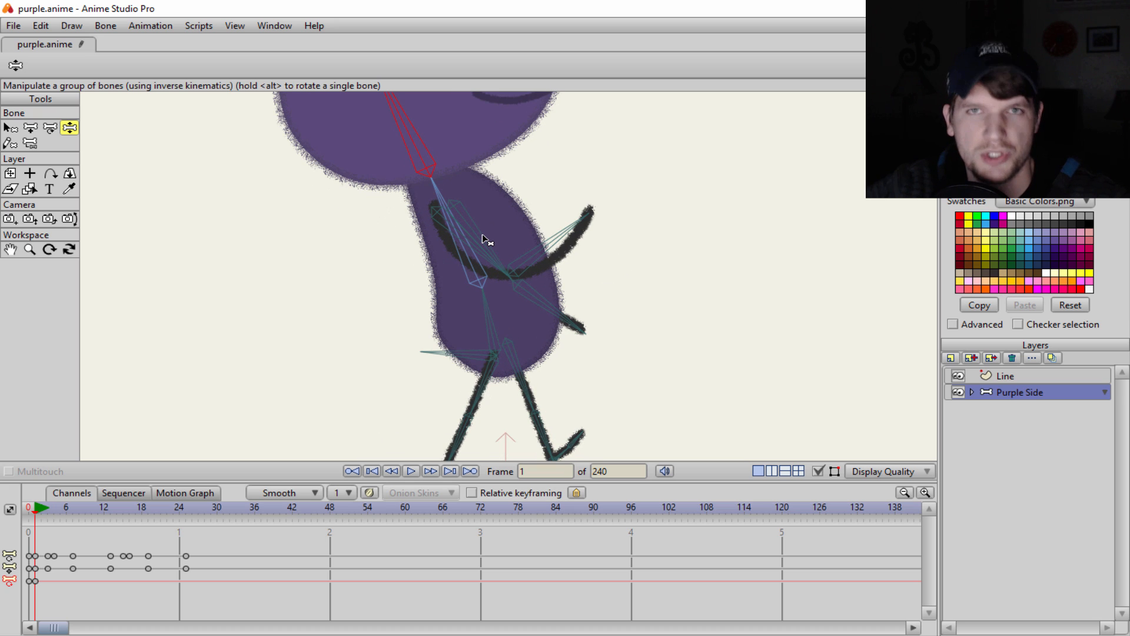
{"action": "scroll", "coordinate": [482, 234], "scroll_direction": "up", "scroll_amount": 3}
{"action": "left_click_drag", "start_coordinate": [556, 251], "coordinate": [543, 250]}
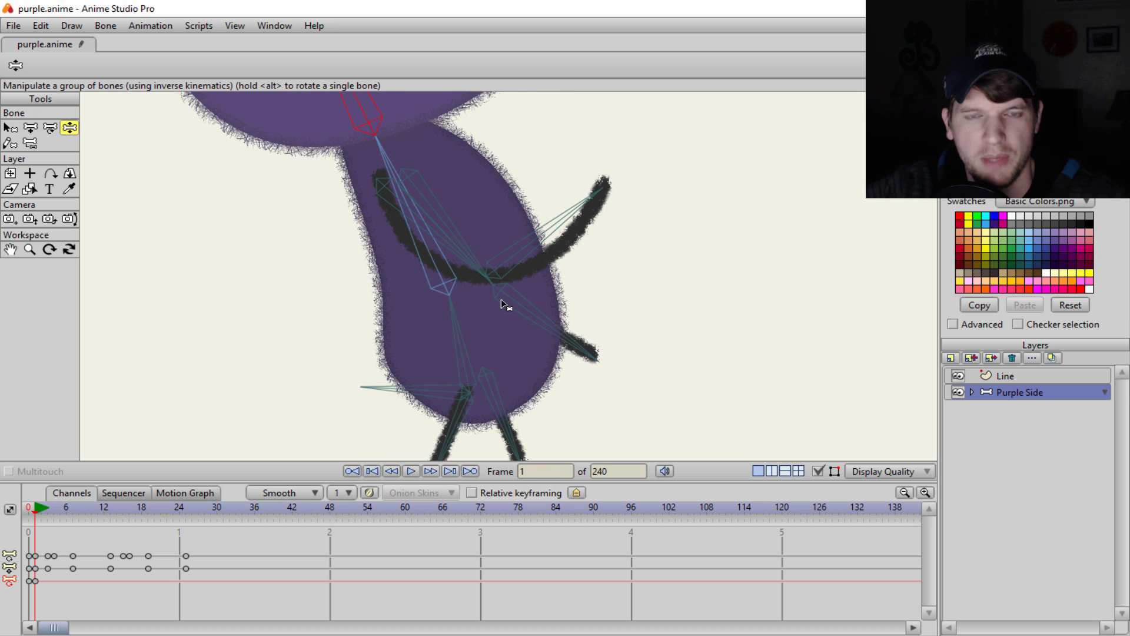
{"action": "left_click", "coordinate": [818, 471]}
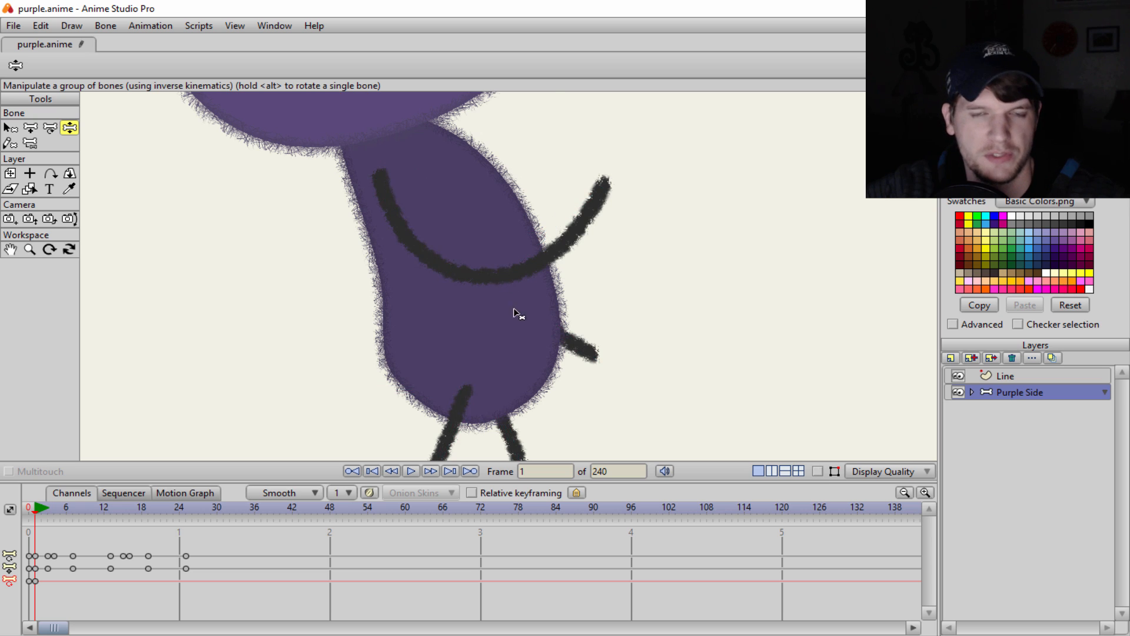
Step: At frame 1, pose the near arm bent forward with its hand raised and swing the far arm back behind the body
{"action": "scroll", "coordinate": [524, 260], "scroll_direction": "down", "scroll_amount": 4}
{"action": "scroll", "coordinate": [532, 271], "scroll_direction": "up", "scroll_amount": 3}
{"action": "left_click_drag", "start_coordinate": [515, 311], "coordinate": [493, 274]}
{"action": "left_click_drag", "start_coordinate": [493, 280], "coordinate": [563, 231]}
{"action": "left_click_drag", "start_coordinate": [418, 262], "coordinate": [420, 264]}
{"action": "left_click_drag", "start_coordinate": [421, 306], "coordinate": [320, 332]}
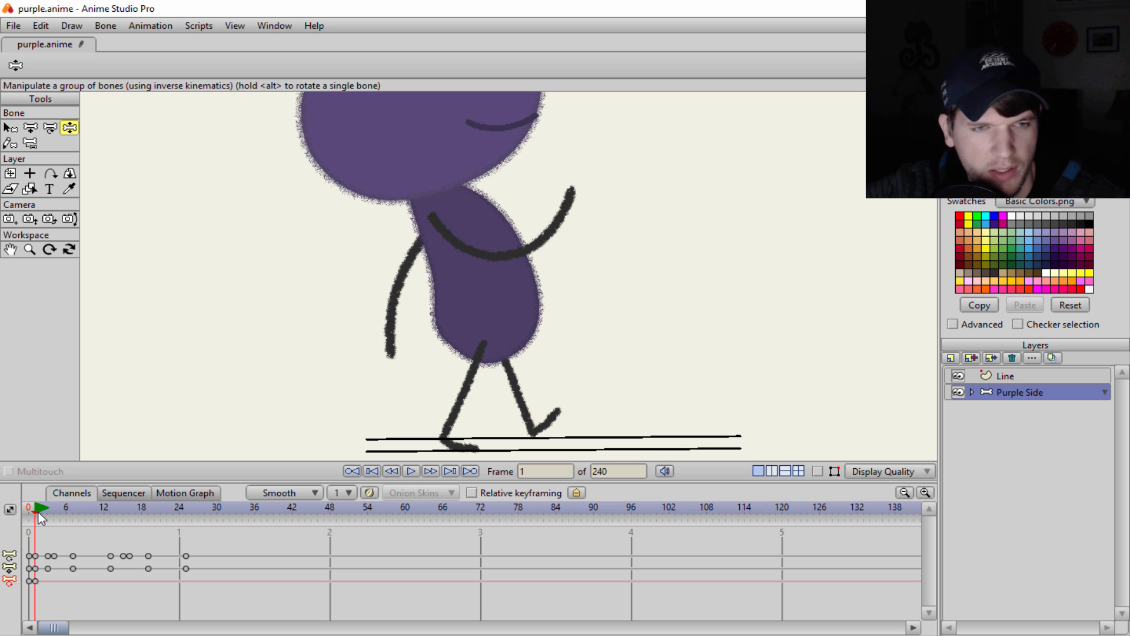
Step: At frame 13, swap the arm poses, with the far arm bent forward and the near arm behind the body, and show the bones again
{"action": "left_click_drag", "start_coordinate": [40, 507], "coordinate": [109, 516]}
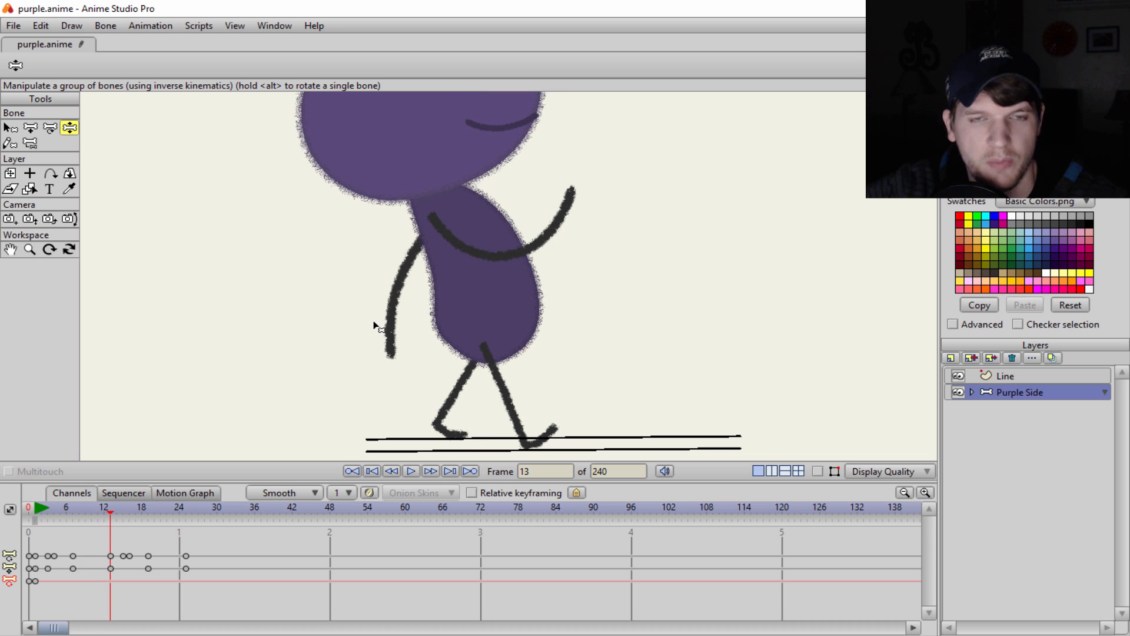
{"action": "left_click_drag", "start_coordinate": [408, 281], "coordinate": [550, 166]}
{"action": "left_click_drag", "start_coordinate": [537, 245], "coordinate": [413, 350]}
{"action": "left_click_drag", "start_coordinate": [553, 216], "coordinate": [538, 244]}
{"action": "left_click_drag", "start_coordinate": [395, 311], "coordinate": [405, 311]}
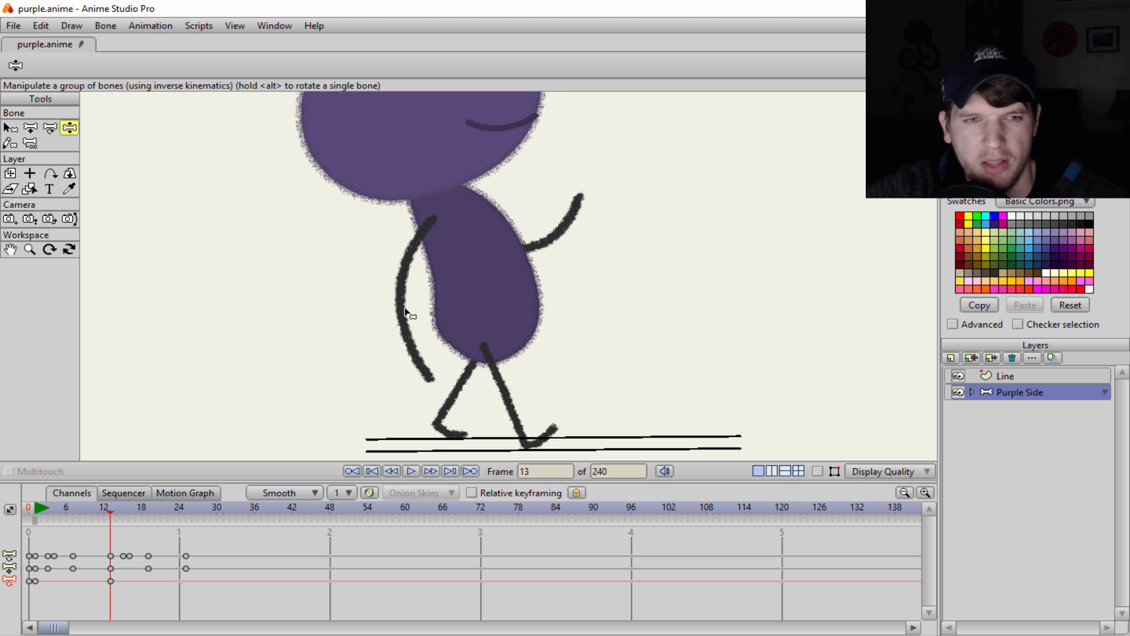
{"action": "left_click_drag", "start_coordinate": [108, 510], "coordinate": [114, 538]}
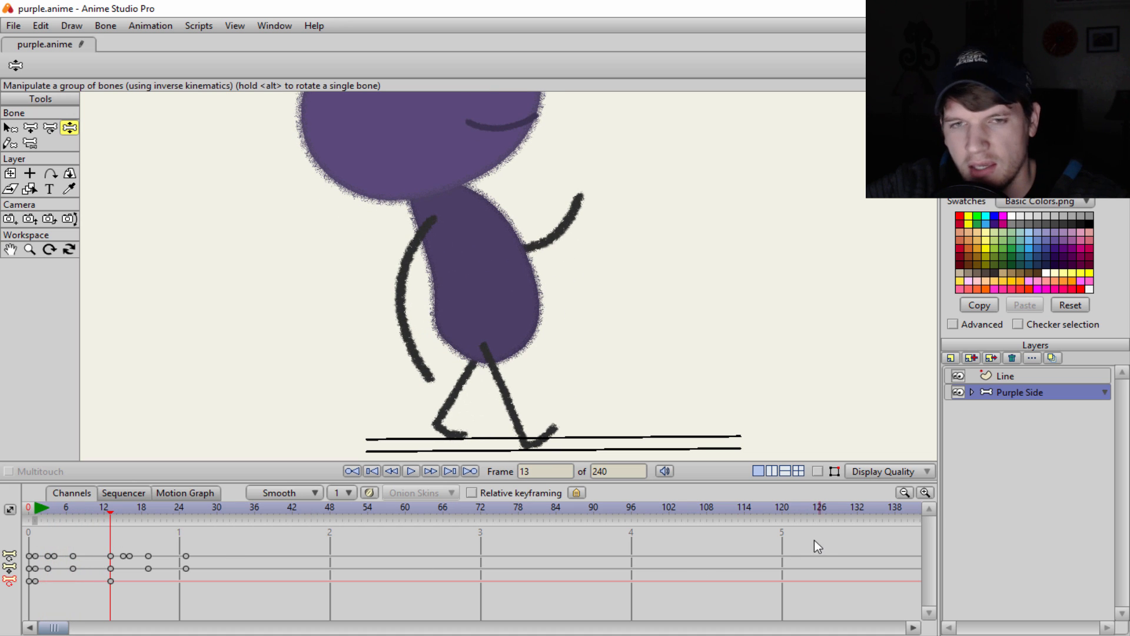
{"action": "left_click", "coordinate": [817, 472]}
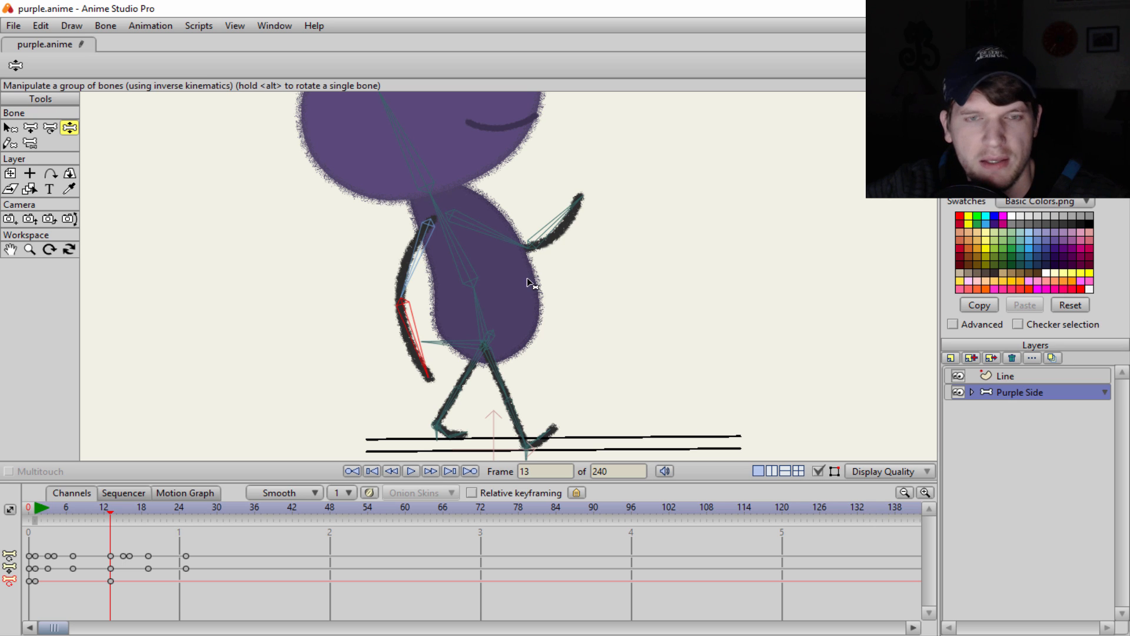
Step: Select the upper and lower bones of both arms and copy their frame 1 keyframe to frame 25
{"action": "scroll", "coordinate": [469, 290], "scroll_direction": "up", "scroll_amount": 2}
{"action": "key", "text": "b"}
{"action": "left_click", "coordinate": [399, 259]}
{"action": "left_click", "coordinate": [393, 327], "text": "shift"}
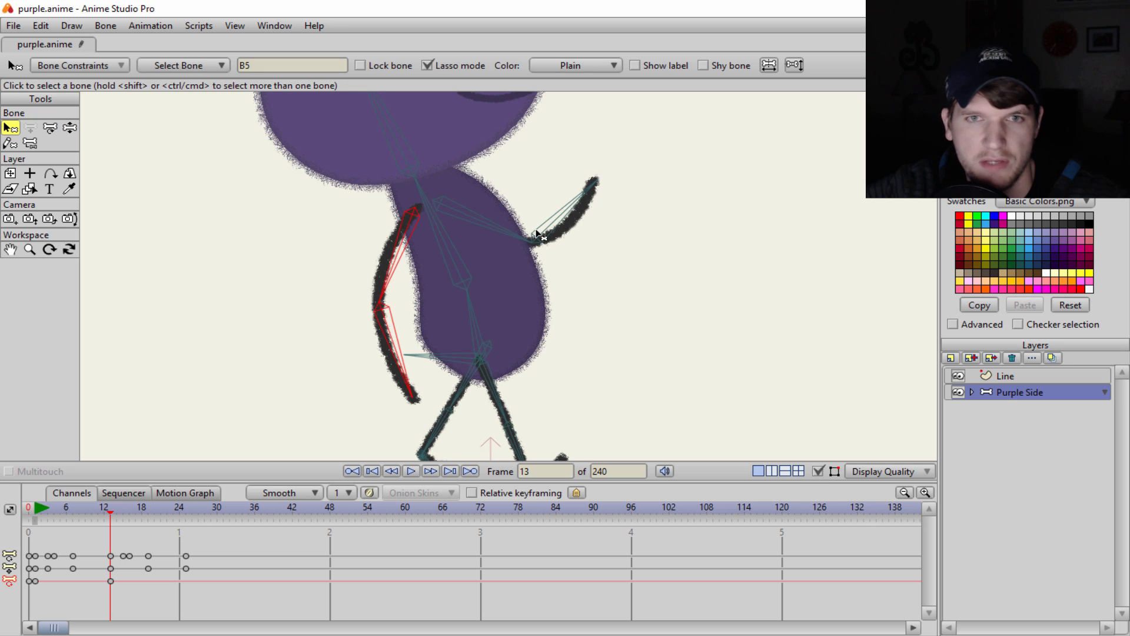
{"action": "left_click", "coordinate": [537, 230], "text": "shift"}
{"action": "left_click", "coordinate": [541, 235], "text": "shift"}
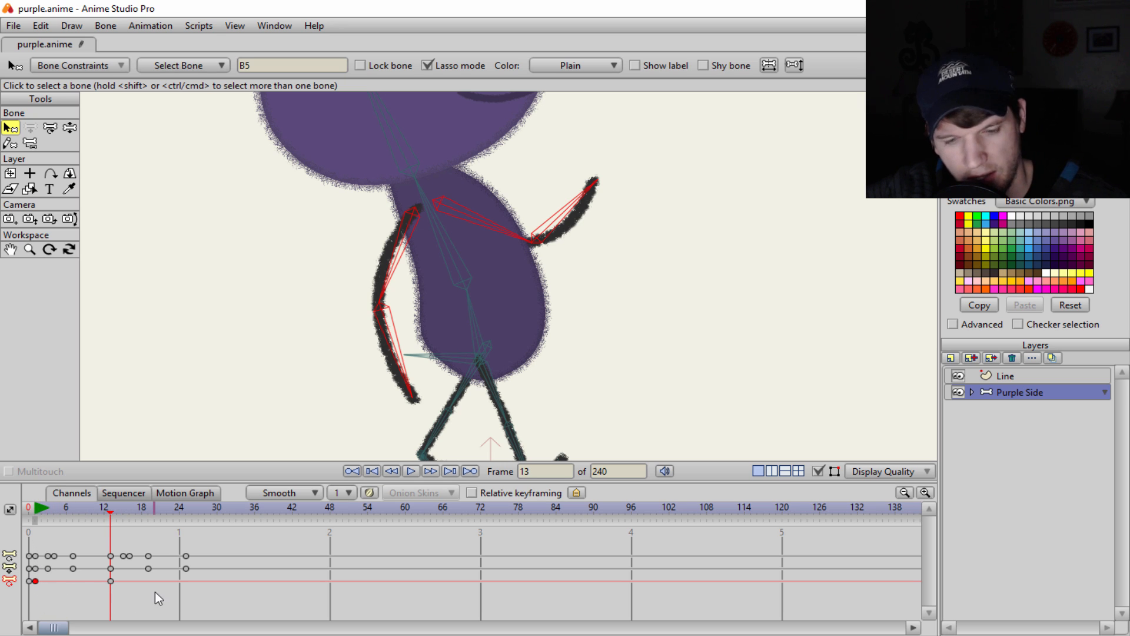
{"action": "left_click_drag", "start_coordinate": [112, 515], "coordinate": [186, 515]}
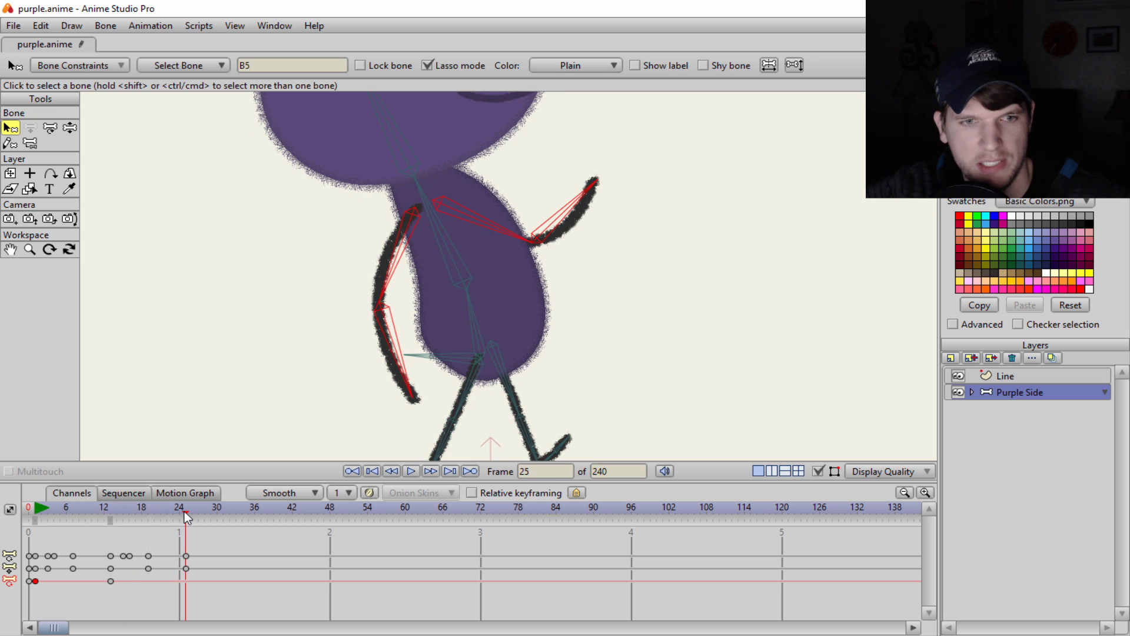
{"action": "key", "text": "ctrl+v"}
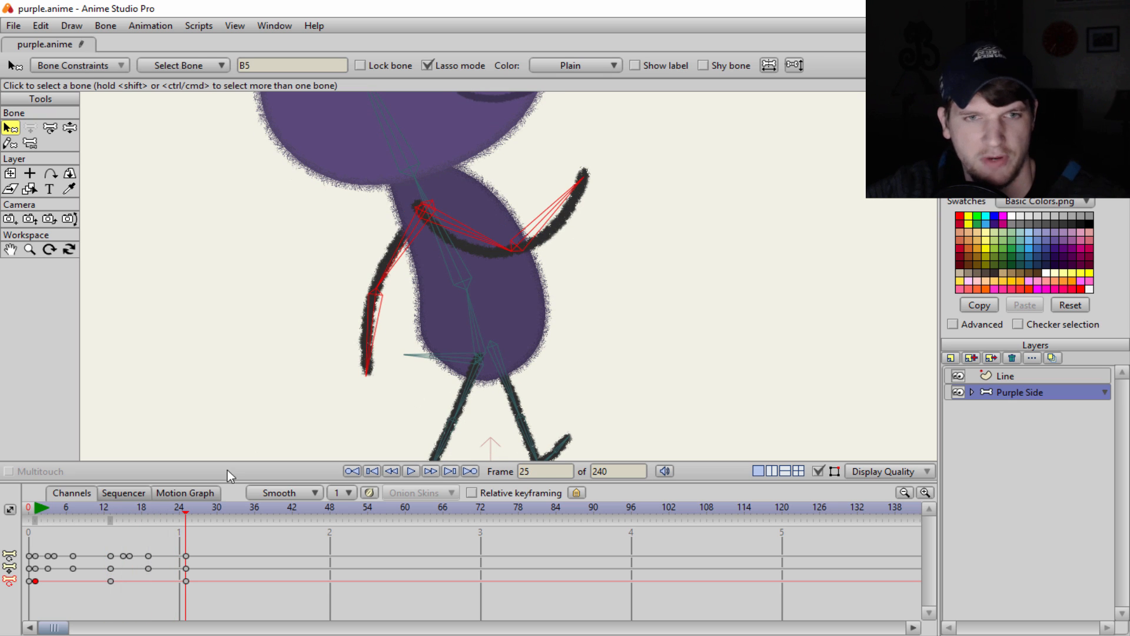
Step: Hide the bone overlay and play the walk cycle from the start to review the arm swing
{"action": "left_click", "coordinate": [818, 471]}
{"action": "scroll", "coordinate": [719, 253], "scroll_direction": "down", "scroll_amount": 3}
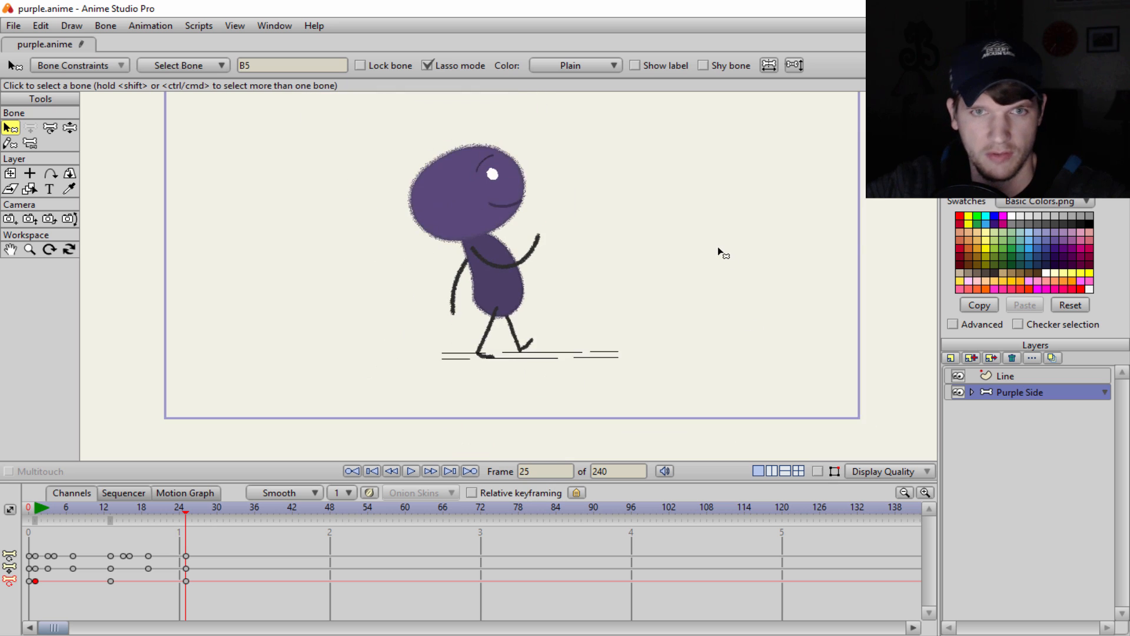
{"action": "scroll", "coordinate": [717, 227], "scroll_direction": "up", "scroll_amount": 3}
{"action": "left_click", "coordinate": [391, 471]}
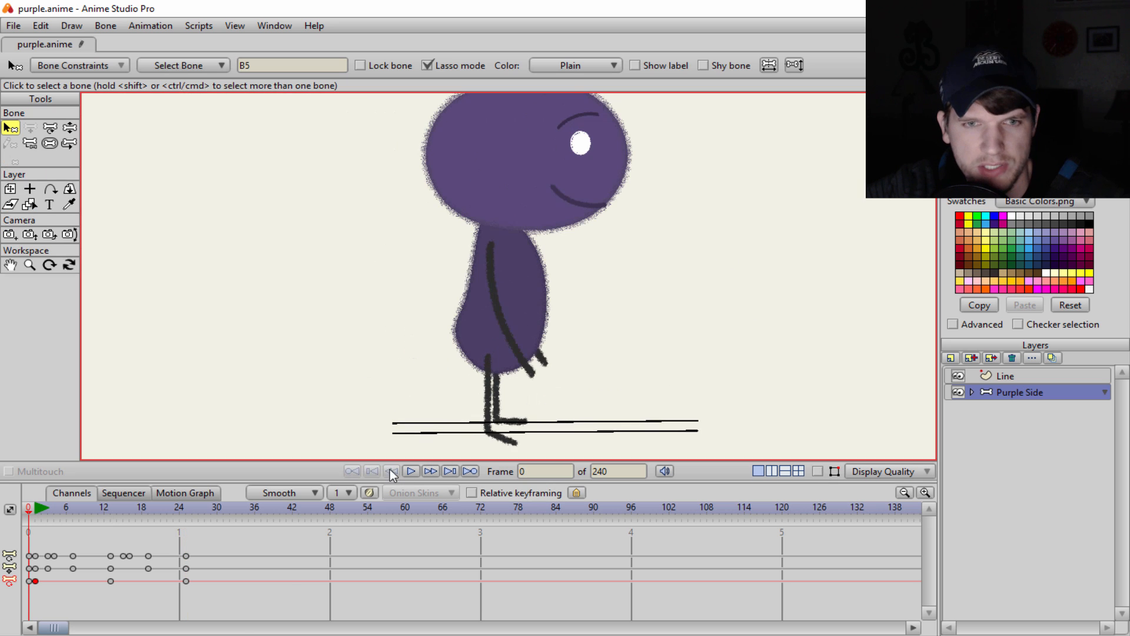
{"action": "left_click", "coordinate": [412, 471]}
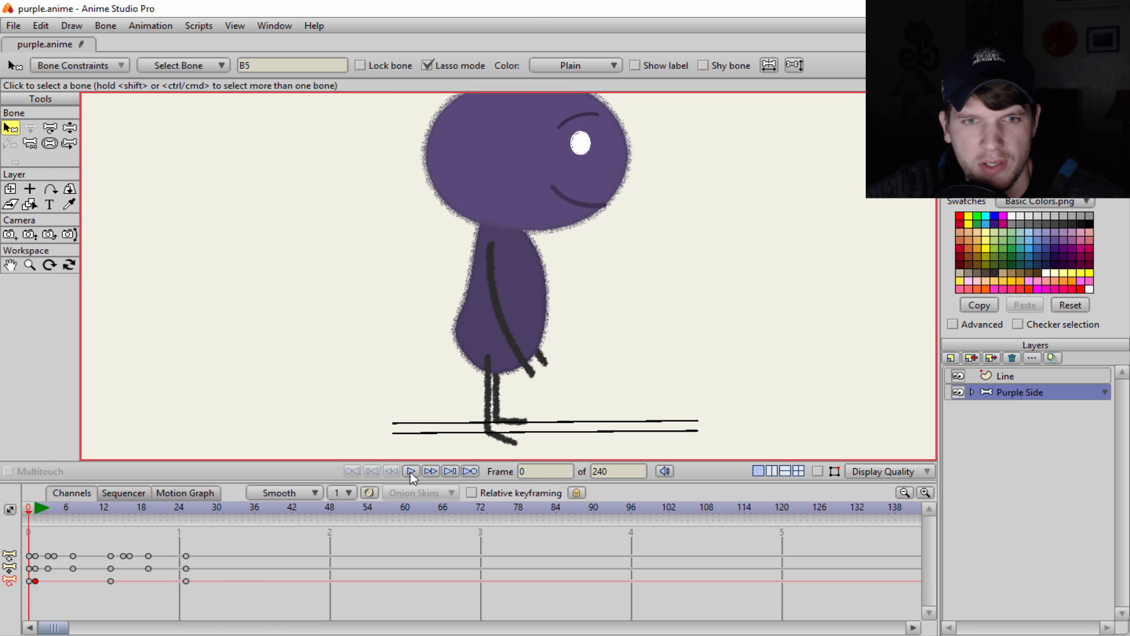
{"action": "left_click", "coordinate": [412, 471]}
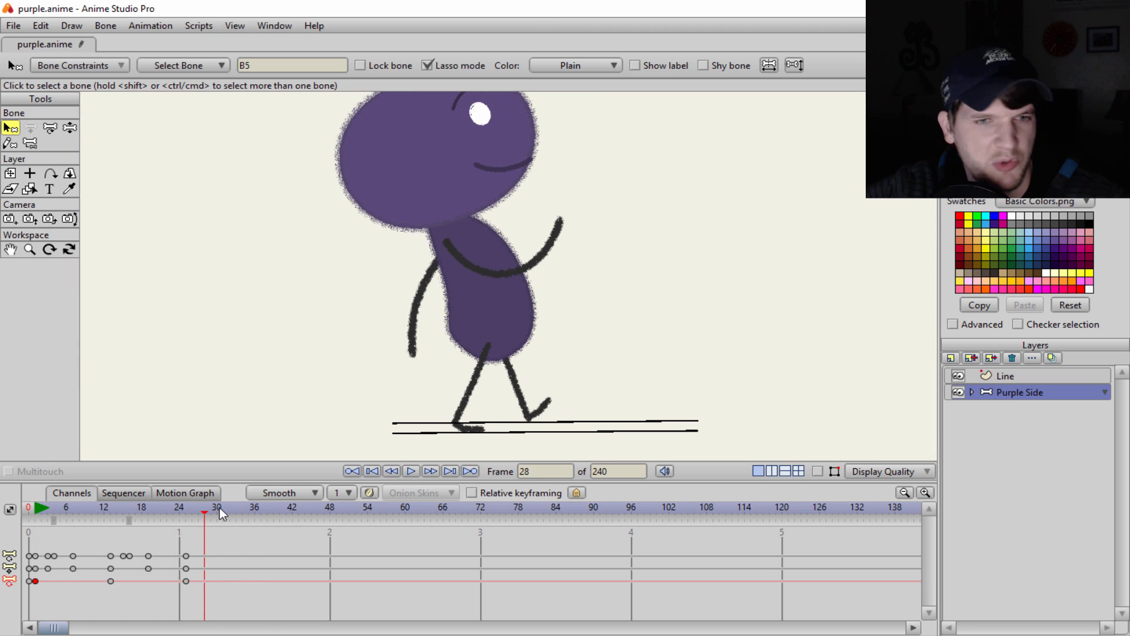
Step: Go back to frame 1 and show the bone overlay again around the lower body
{"action": "left_click_drag", "start_coordinate": [199, 514], "coordinate": [38, 530]}
{"action": "scroll", "coordinate": [267, 369], "scroll_direction": "up", "scroll_amount": 1}
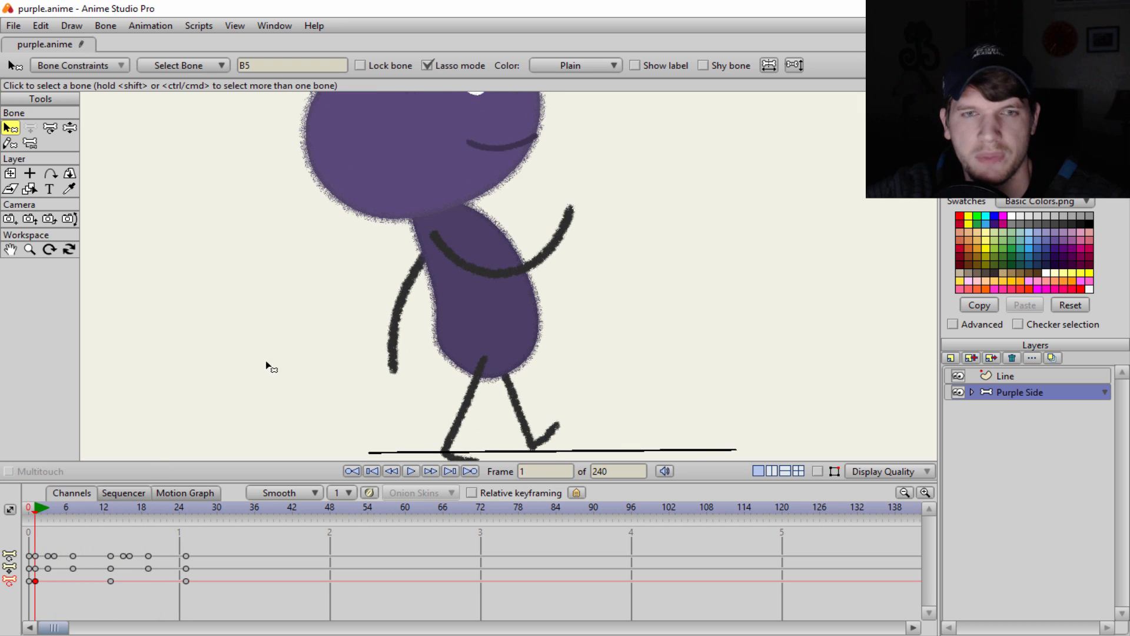
{"action": "scroll", "coordinate": [306, 371], "scroll_direction": "up", "scroll_amount": 1}
{"action": "scroll", "coordinate": [305, 370], "scroll_direction": "down", "scroll_amount": 1}
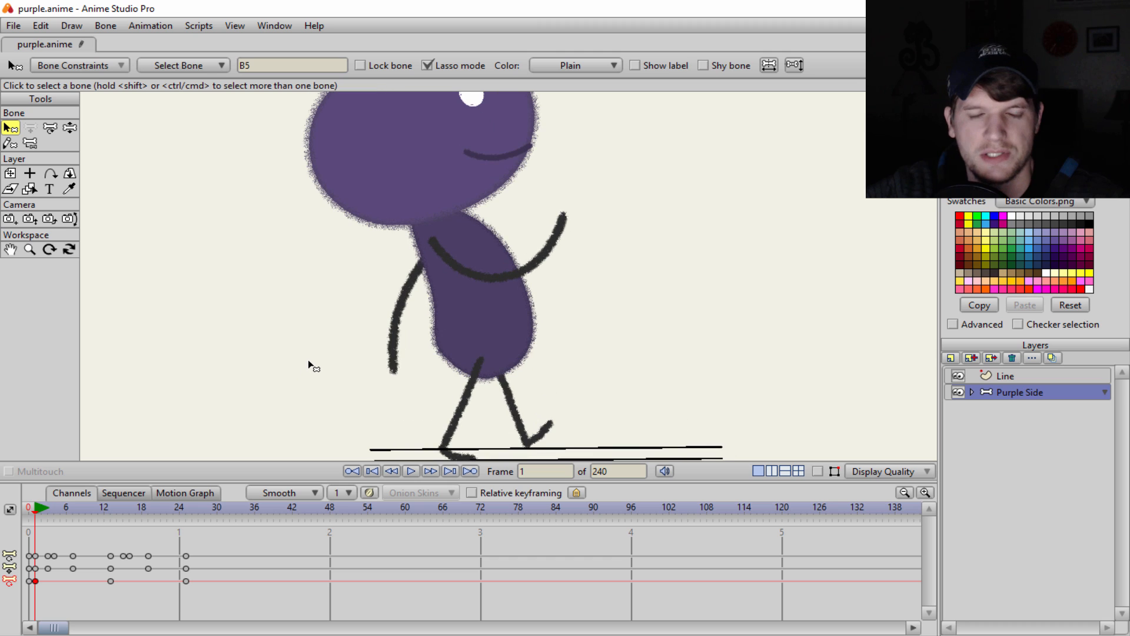
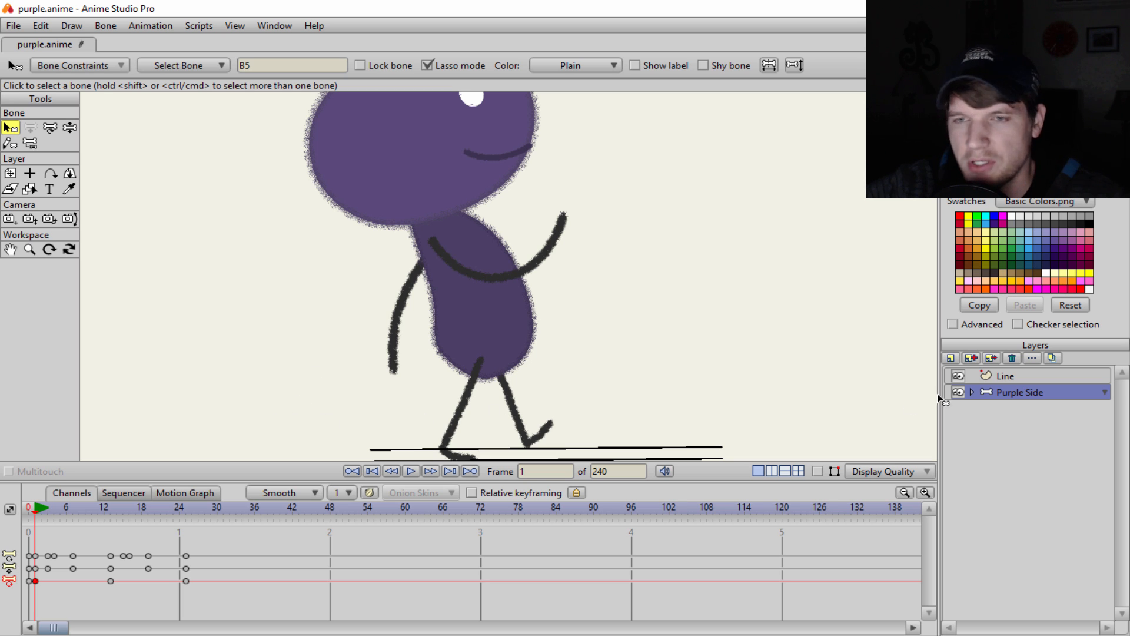
{"action": "left_click", "coordinate": [815, 470]}
{"action": "scroll", "coordinate": [590, 336], "scroll_direction": "up", "scroll_amount": 4}
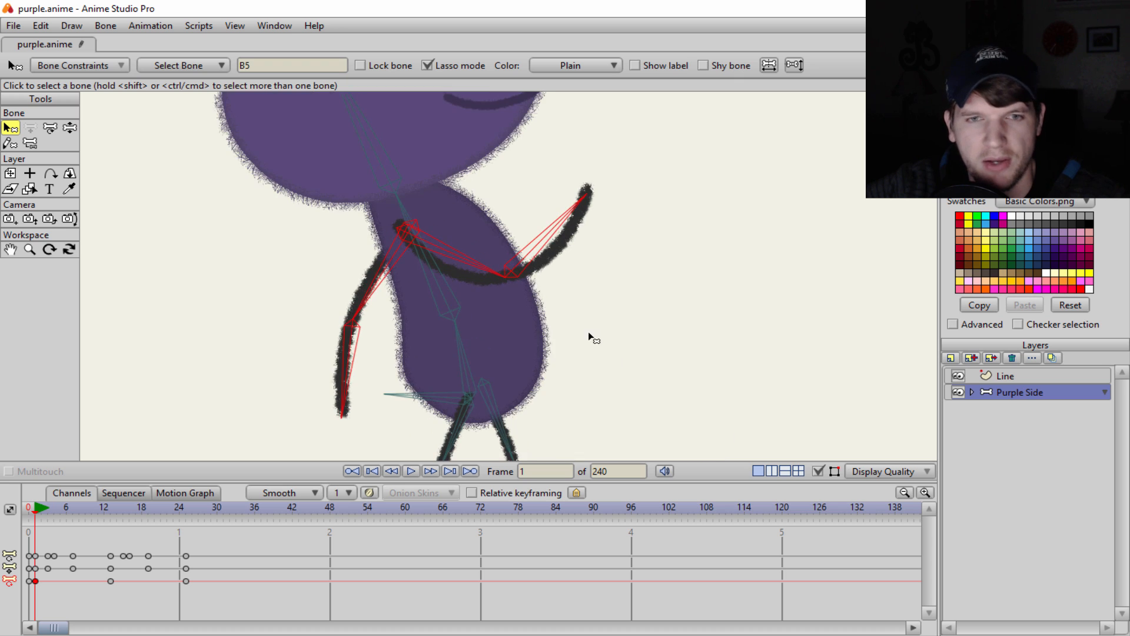
{"action": "scroll", "coordinate": [643, 192], "scroll_direction": "up", "scroll_amount": 4}
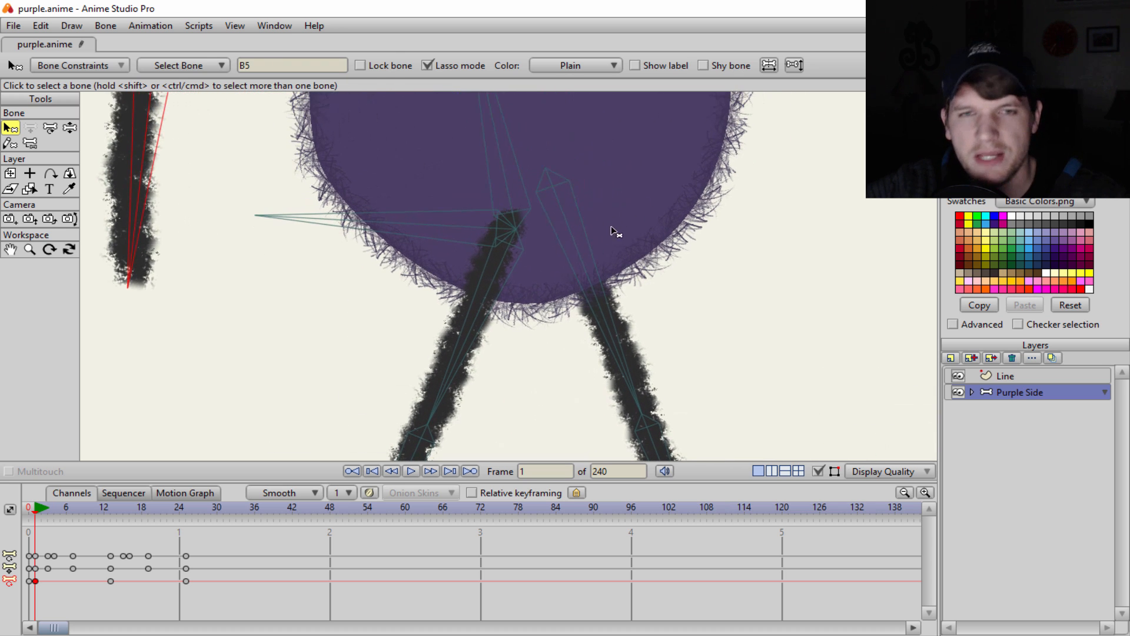
Step: Examine how the upper leg bones of both legs line up with the hip joint at frame 1
{"action": "key", "text": "t"}
{"action": "scroll", "coordinate": [514, 252], "scroll_direction": "up", "scroll_amount": 3}
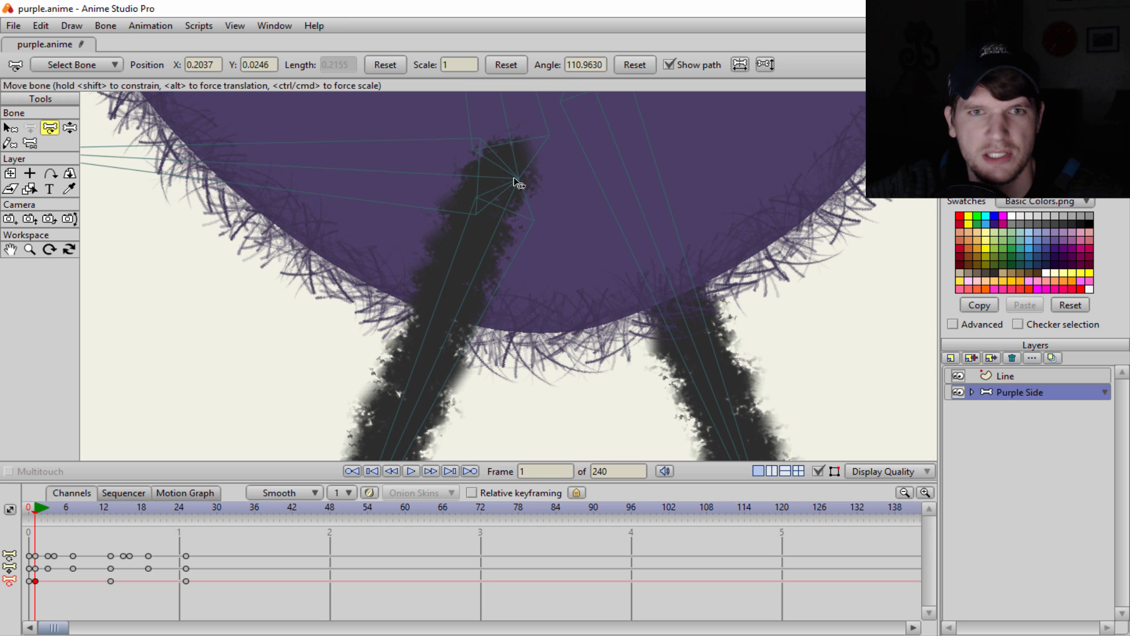
{"action": "scroll", "coordinate": [511, 216], "scroll_direction": "down", "scroll_amount": 5}
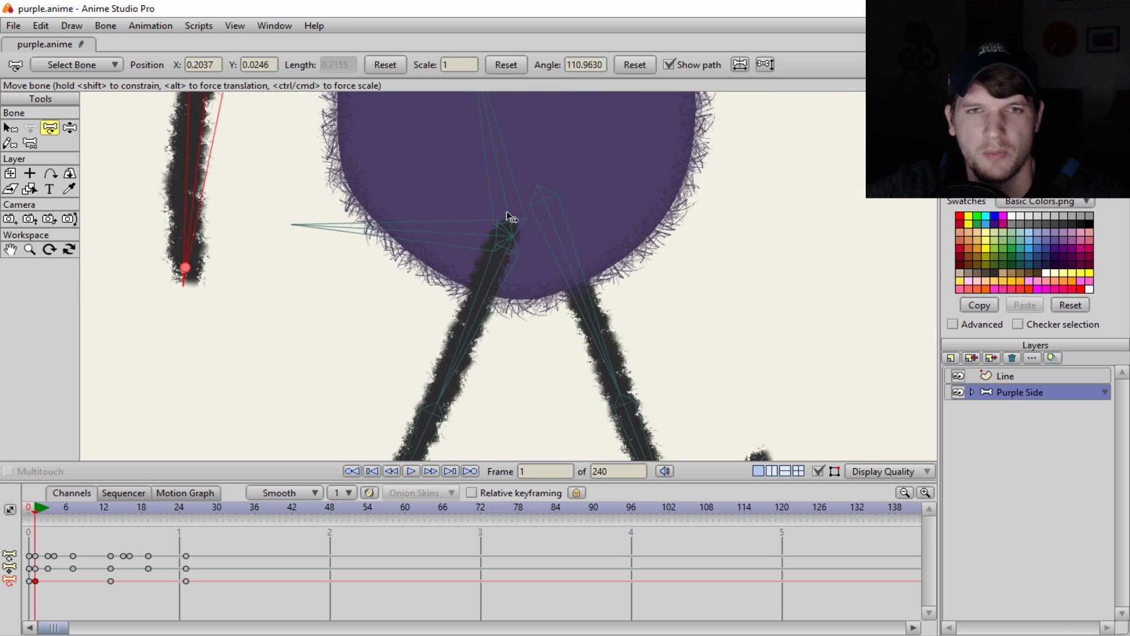
{"action": "scroll", "coordinate": [512, 221], "scroll_direction": "up", "scroll_amount": 6}
{"action": "scroll", "coordinate": [648, 239], "scroll_direction": "down", "scroll_amount": 3}
{"action": "scroll", "coordinate": [593, 231], "scroll_direction": "up", "scroll_amount": 2}
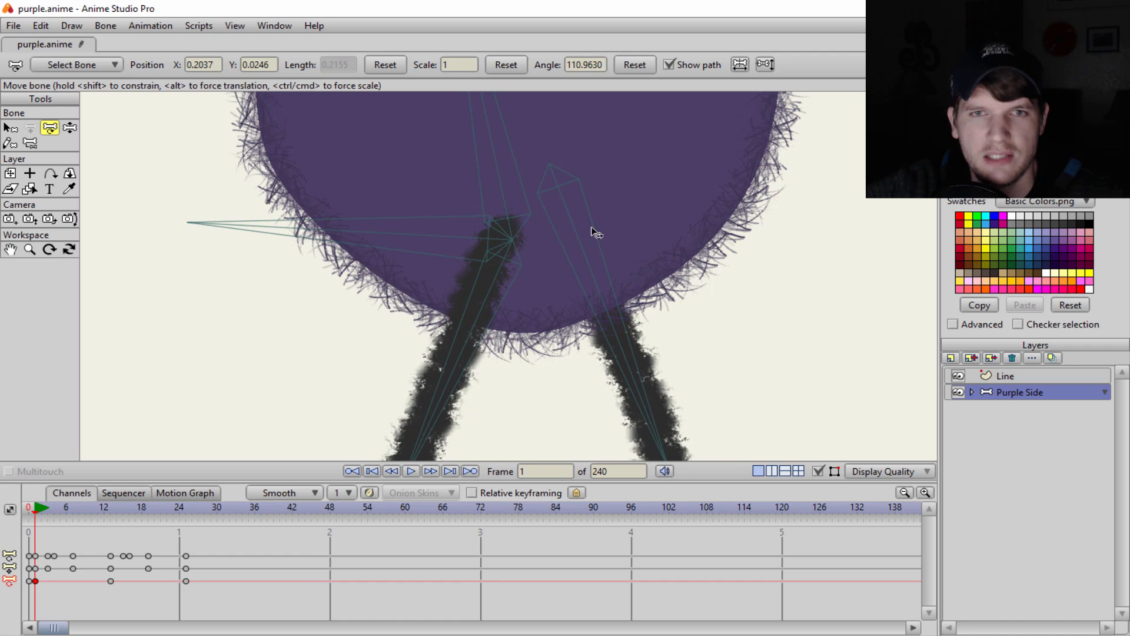
{"action": "scroll", "coordinate": [564, 191], "scroll_direction": "up", "scroll_amount": 3}
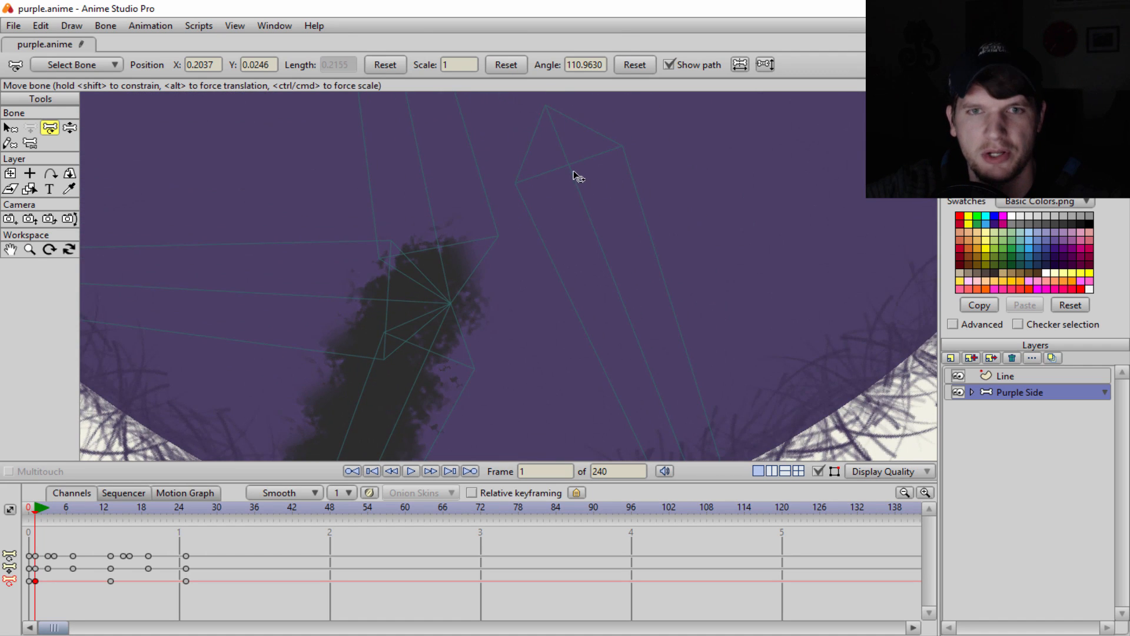
{"action": "scroll", "coordinate": [581, 236], "scroll_direction": "down", "scroll_amount": 2}
{"action": "left_click_drag", "start_coordinate": [597, 233], "coordinate": [560, 308]}
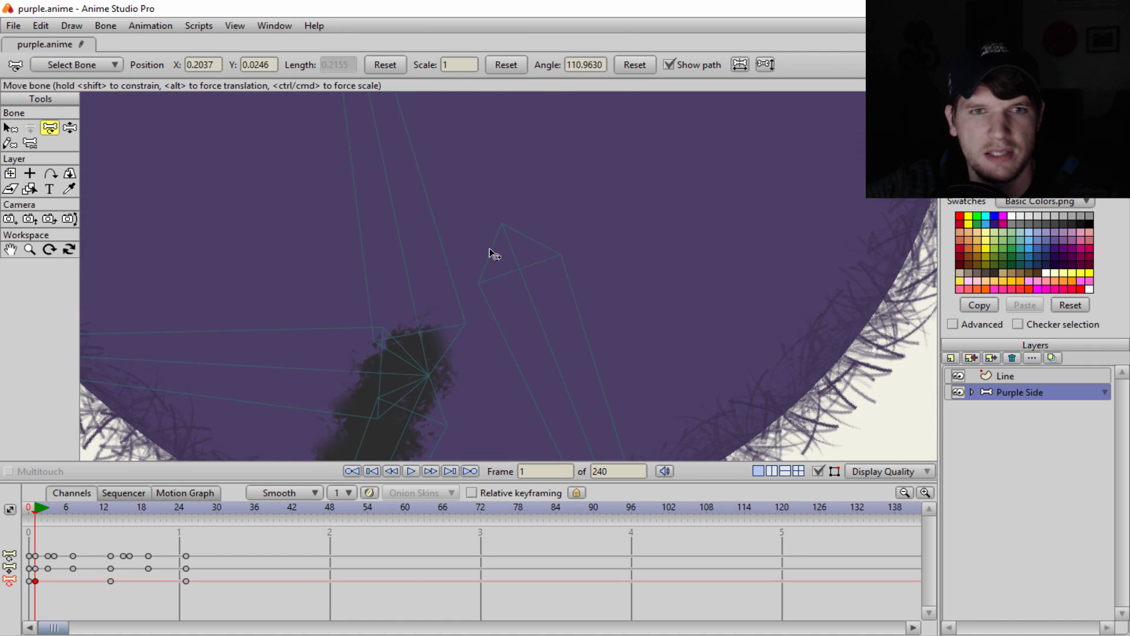
Step: Try to shift the far leg's upper bone forward at frame 1 with the Transform Bone tool, and undo the move
{"action": "key", "text": "b"}
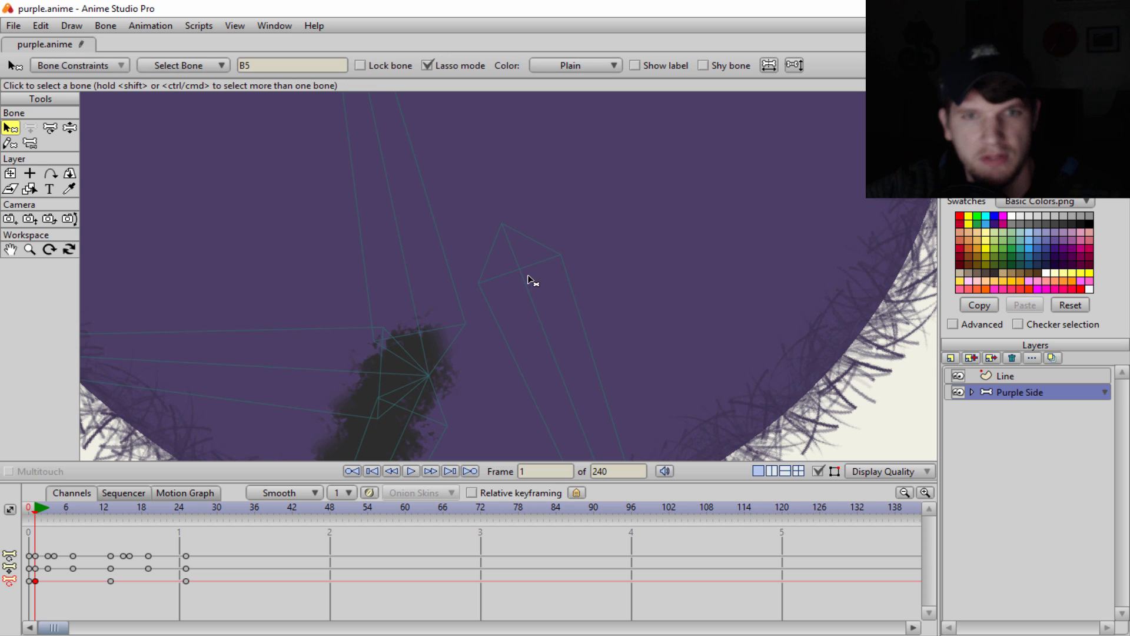
{"action": "left_click", "coordinate": [526, 277]}
{"action": "key", "text": "t"}
{"action": "left_click_drag", "start_coordinate": [521, 272], "coordinate": [674, 264]}
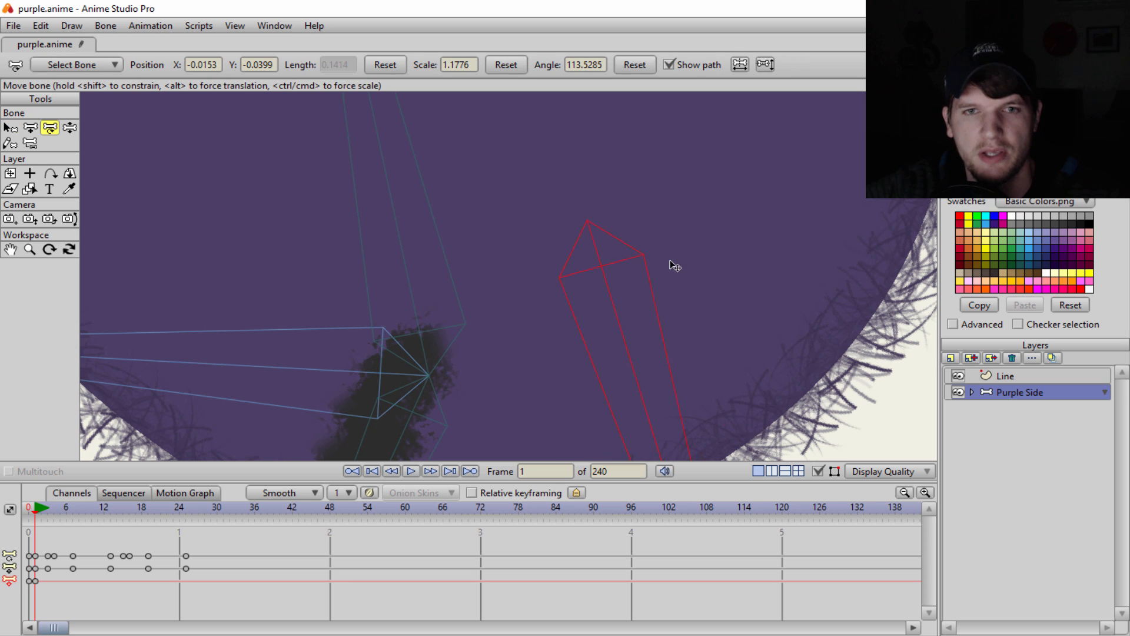
{"action": "key", "text": "ctrl+z"}
{"action": "left_click_drag", "start_coordinate": [450, 379], "coordinate": [478, 328]}
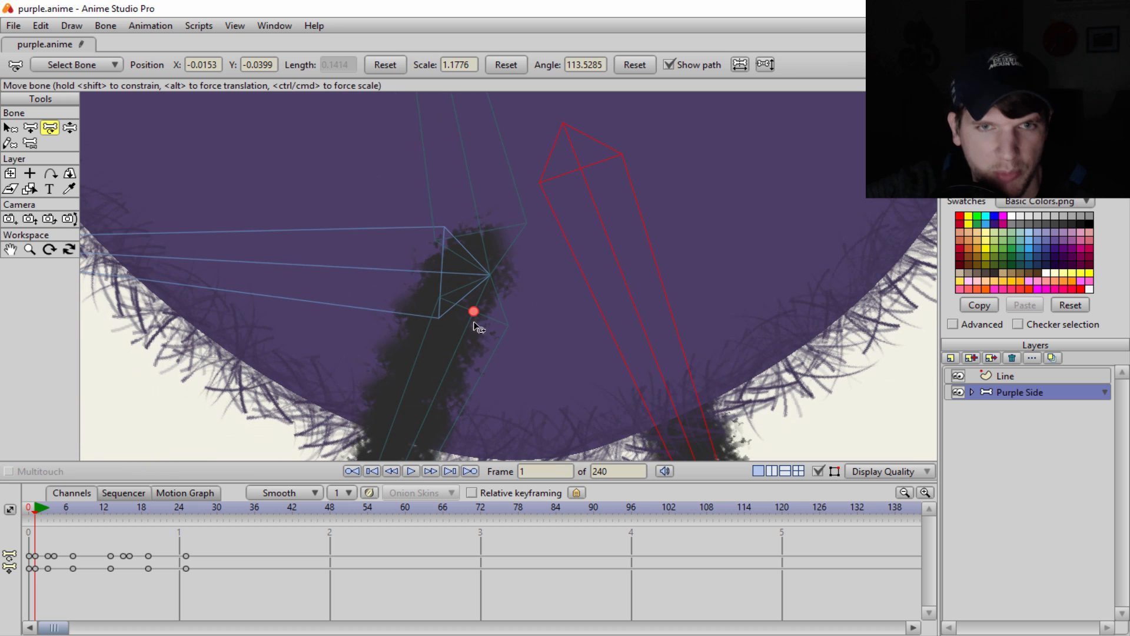
{"action": "scroll", "coordinate": [486, 292], "scroll_direction": "down", "scroll_amount": 5}
{"action": "left_click_drag", "start_coordinate": [521, 221], "coordinate": [547, 196]}
{"action": "scroll", "coordinate": [569, 108], "scroll_direction": "up", "scroll_amount": 2}
{"action": "scroll", "coordinate": [546, 195], "scroll_direction": "down", "scroll_amount": 4}
{"action": "scroll", "coordinate": [548, 188], "scroll_direction": "up", "scroll_amount": 4}
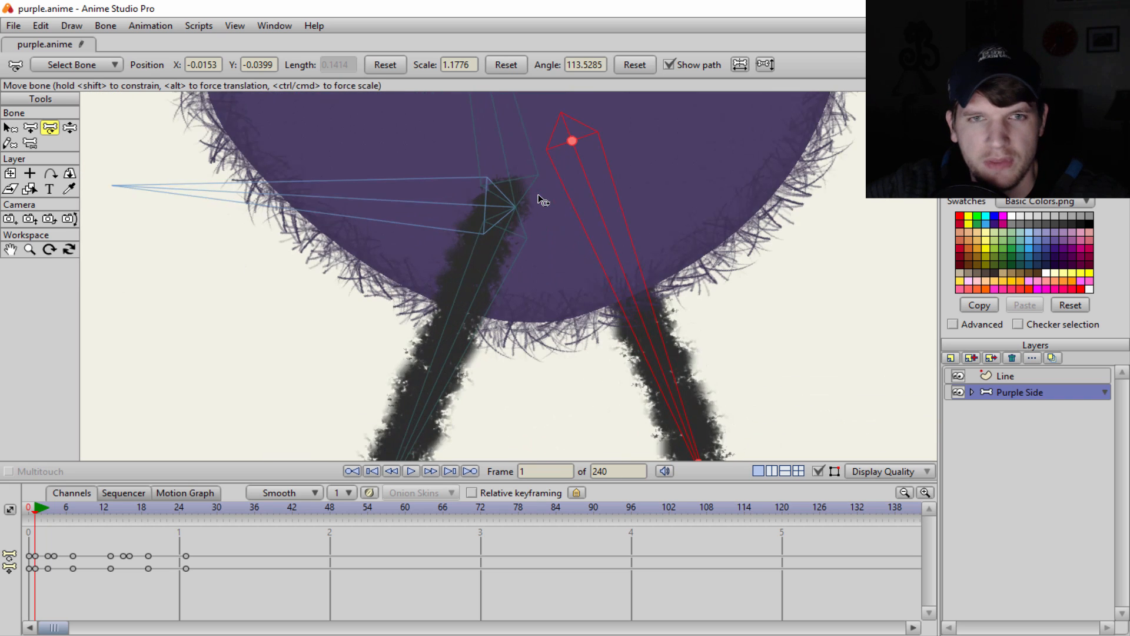
{"action": "scroll", "coordinate": [532, 239], "scroll_direction": "up", "scroll_amount": 1}
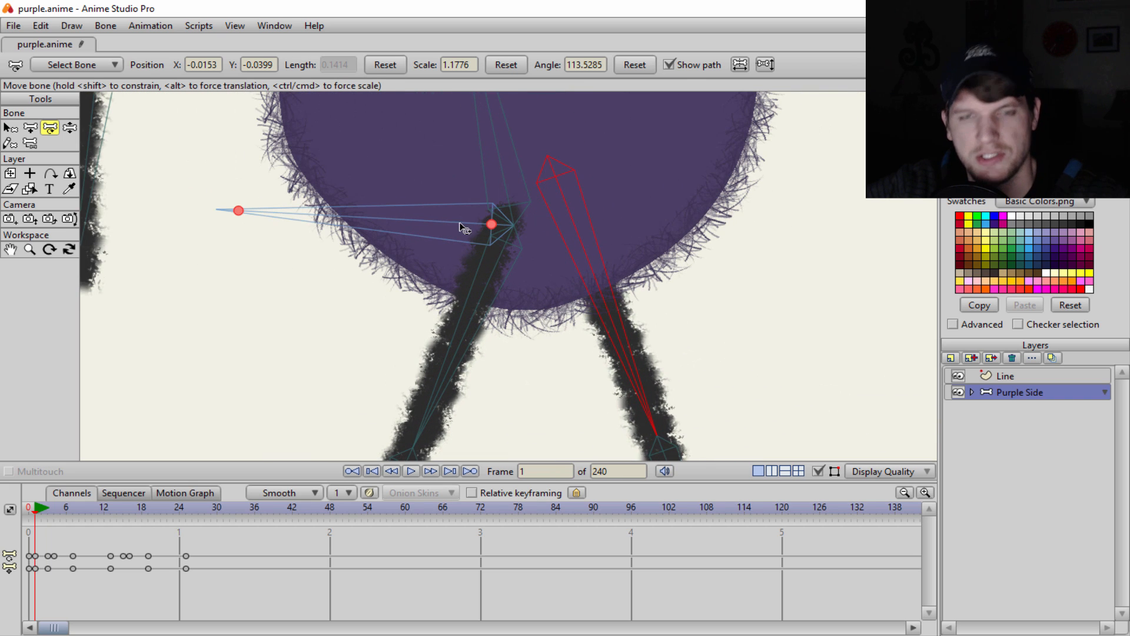
Step: Select the horizontal hip bone B1 and the lower spine bone and hide both to clear the hip area
{"action": "scroll", "coordinate": [438, 223], "scroll_direction": "down", "scroll_amount": 4}
{"action": "key", "text": "b"}
{"action": "left_click", "coordinate": [444, 252]}
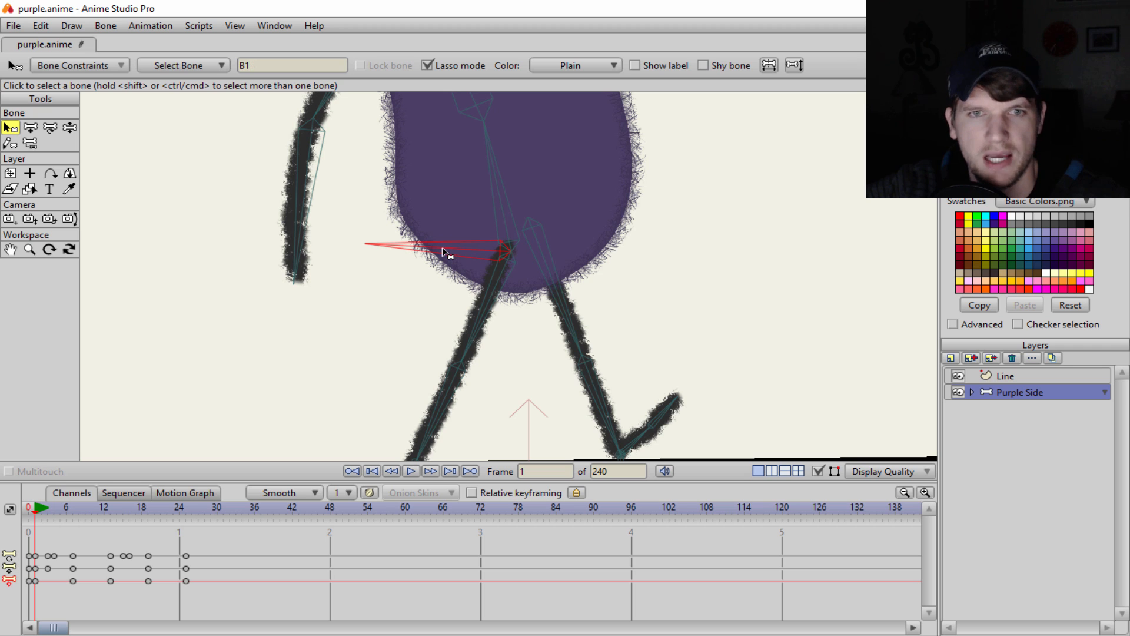
{"action": "left_click", "coordinate": [507, 209], "text": "shift"}
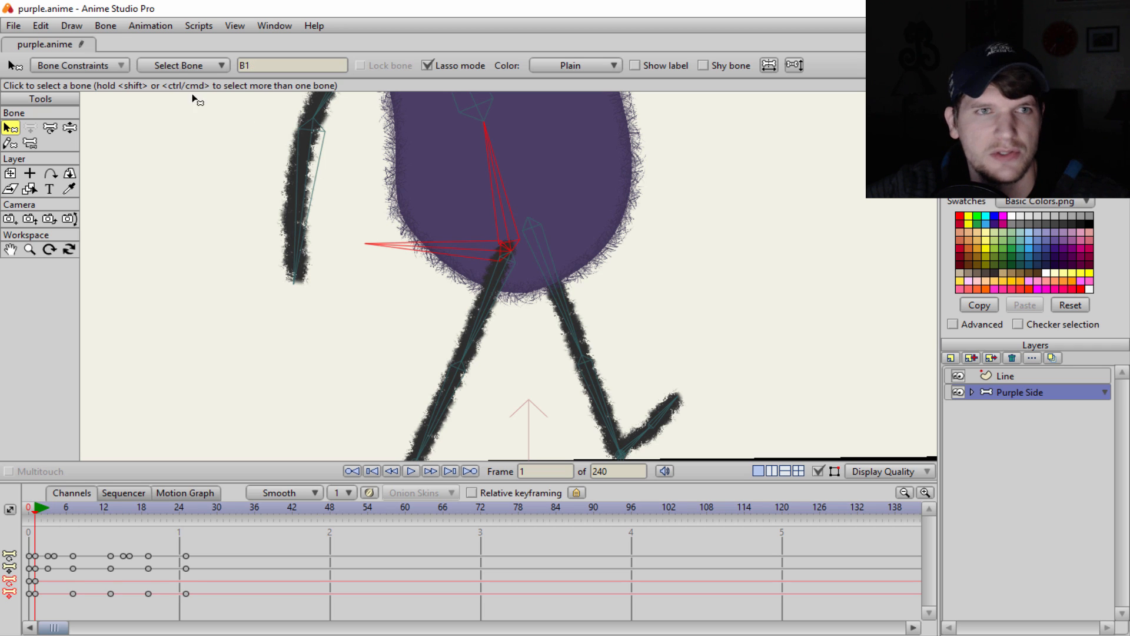
{"action": "left_click", "coordinate": [108, 28]}
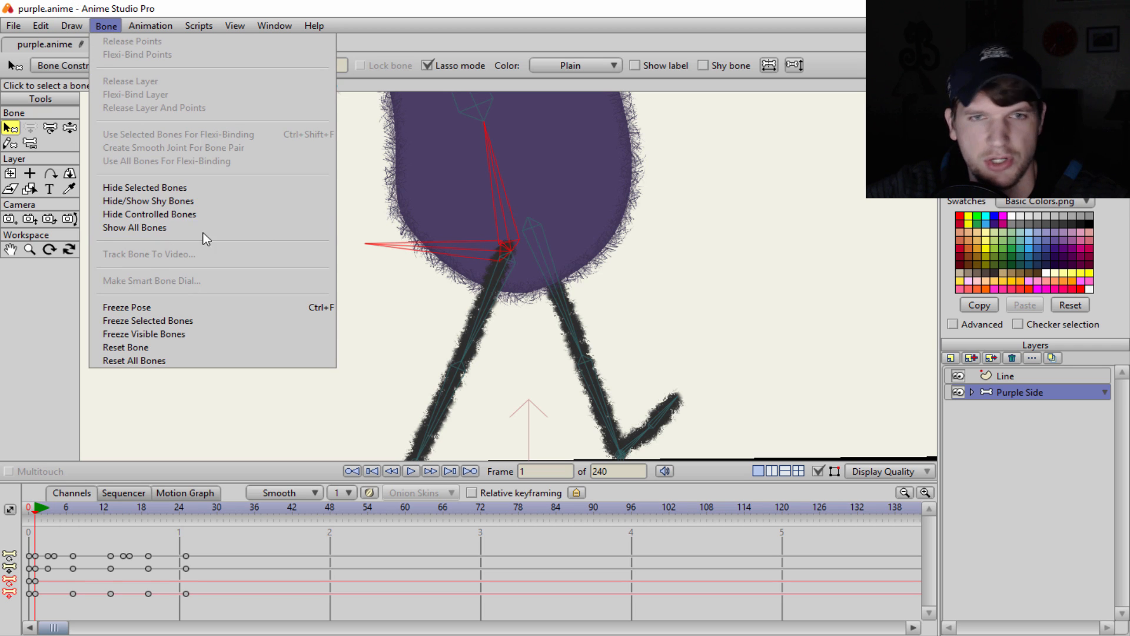
{"action": "left_click", "coordinate": [145, 187]}
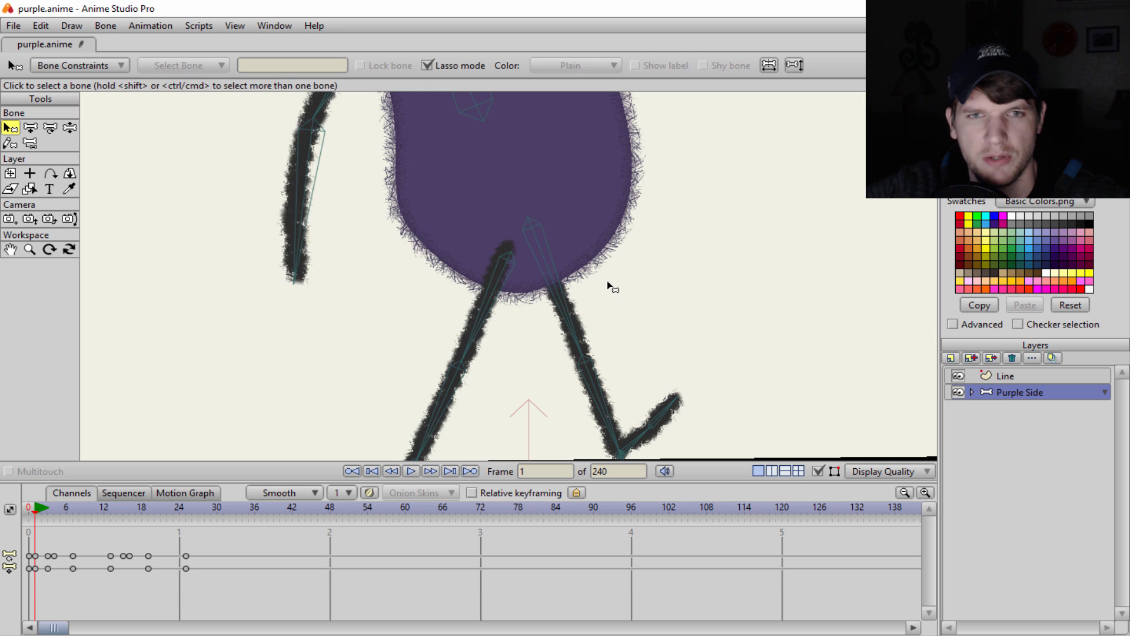
Step: Examine the tops of both upper leg bones at the uncluttered hip in frame 1
{"action": "scroll", "coordinate": [628, 251], "scroll_direction": "up", "scroll_amount": 5}
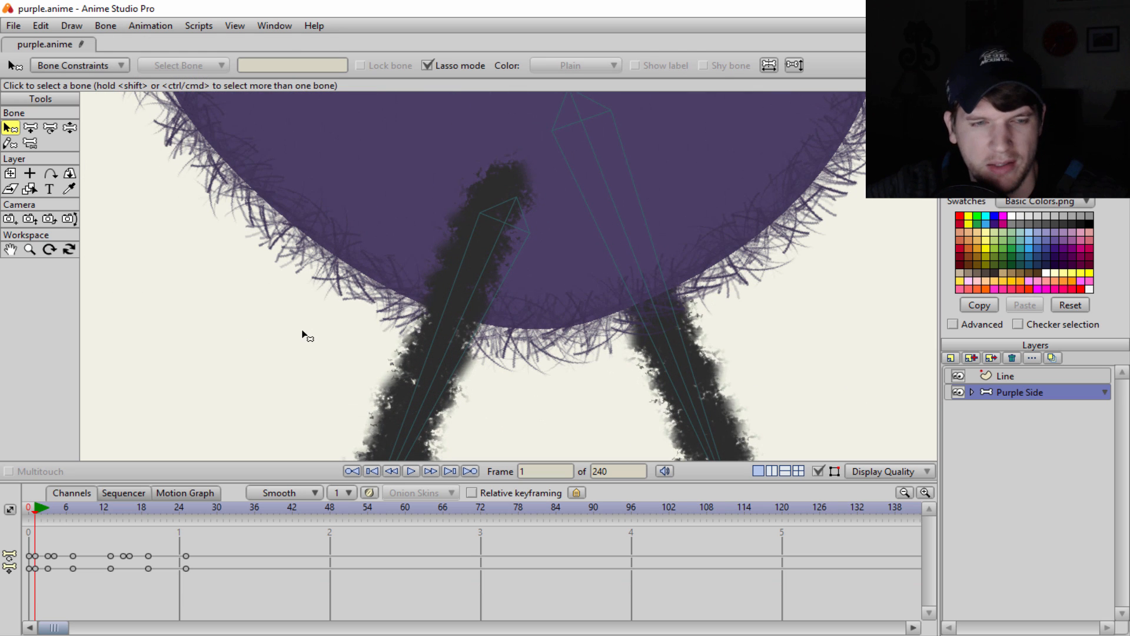
{"action": "scroll", "coordinate": [453, 266], "scroll_direction": "down", "scroll_amount": 4}
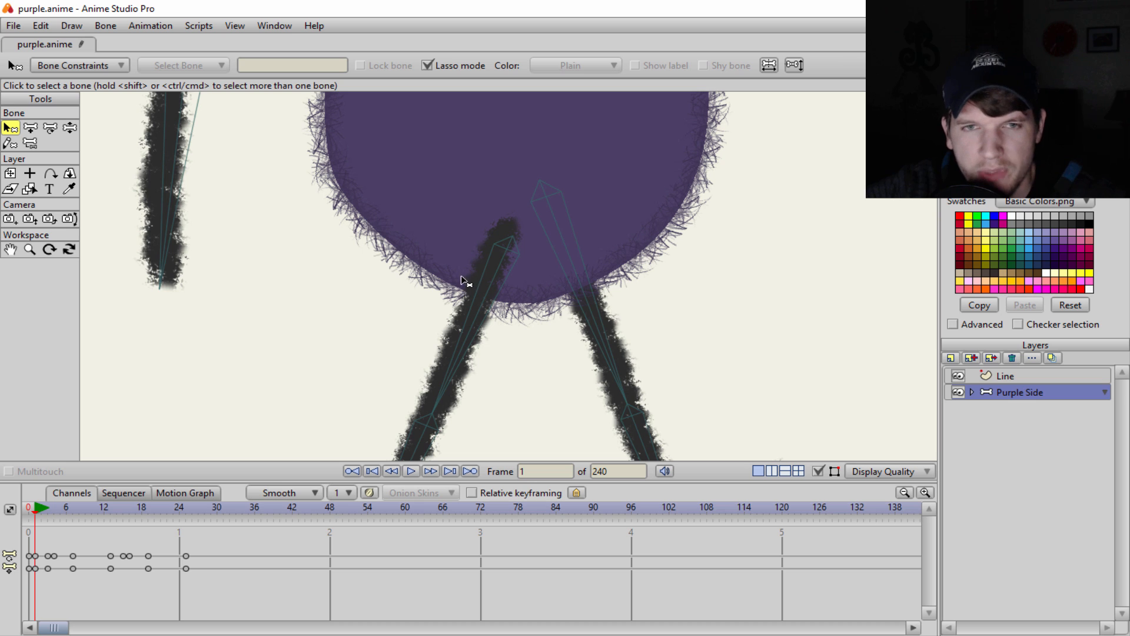
{"action": "scroll", "coordinate": [460, 277], "scroll_direction": "down", "scroll_amount": 3}
{"action": "scroll", "coordinate": [486, 287], "scroll_direction": "up", "scroll_amount": 1}
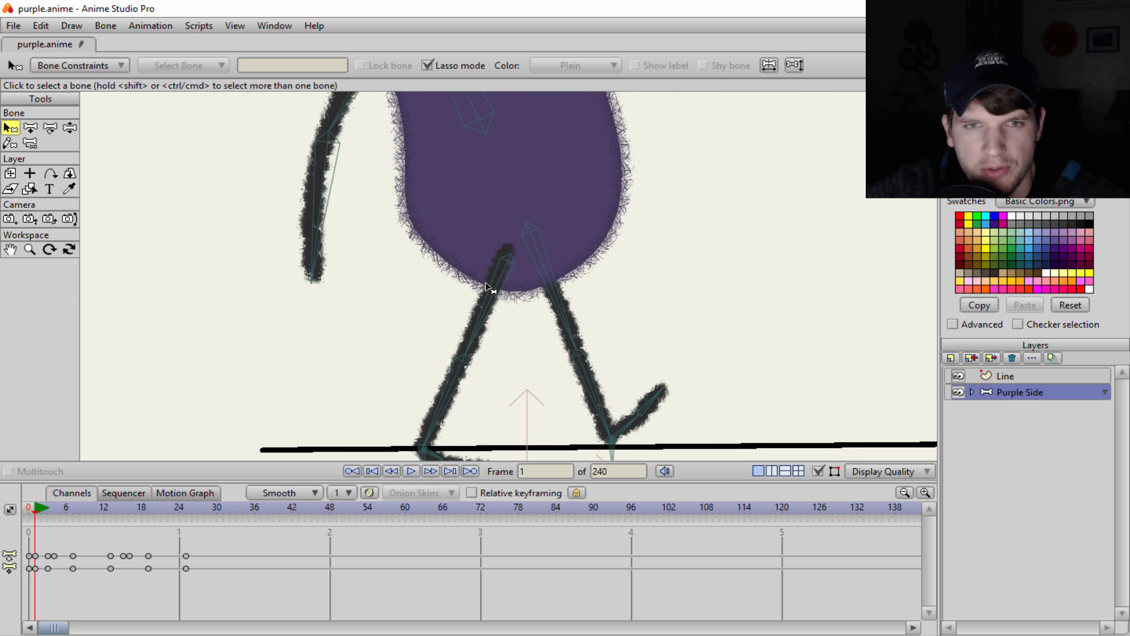
{"action": "scroll", "coordinate": [486, 287], "scroll_direction": "down", "scroll_amount": 2}
{"action": "scroll", "coordinate": [486, 287], "scroll_direction": "up", "scroll_amount": 4}
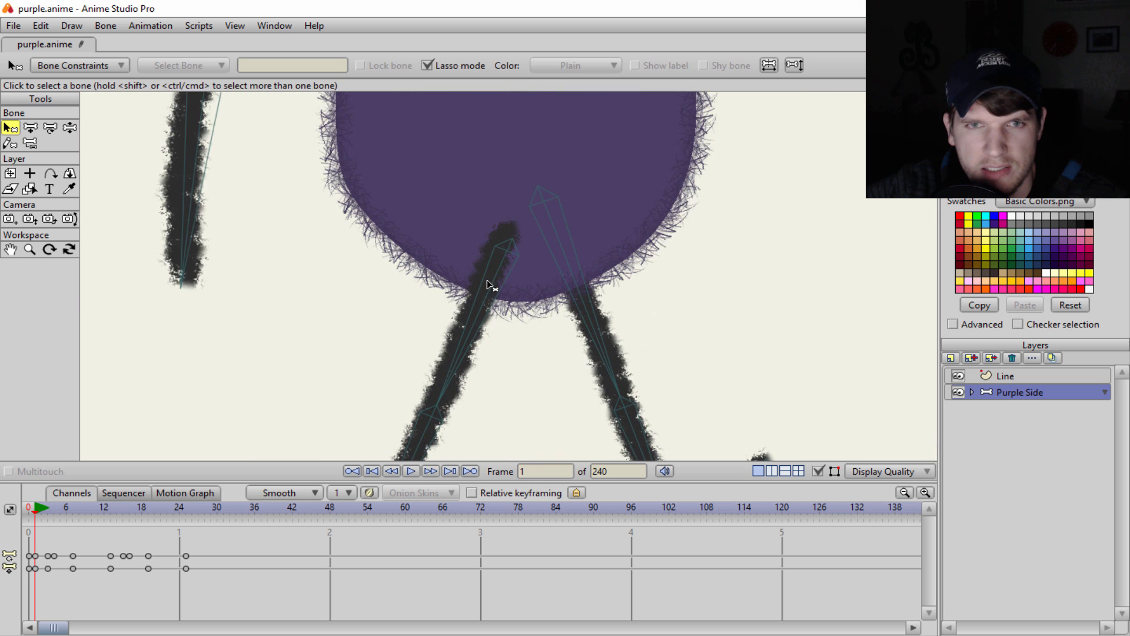
{"action": "scroll", "coordinate": [492, 286], "scroll_direction": "down", "scroll_amount": 1}
{"action": "scroll", "coordinate": [503, 284], "scroll_direction": "up", "scroll_amount": 1}
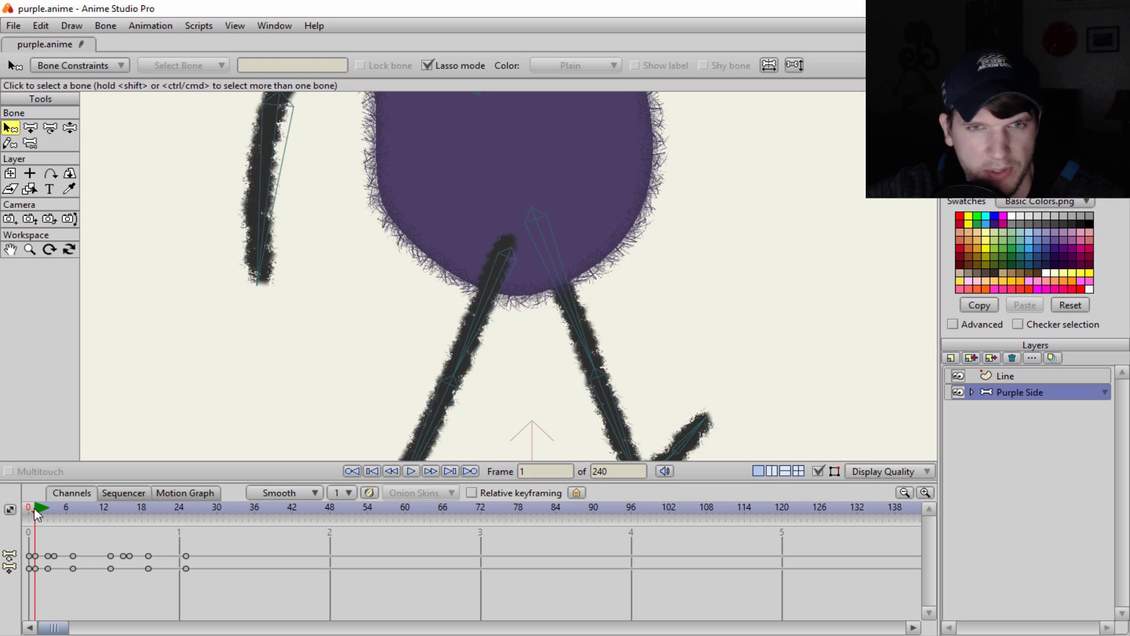
{"action": "mouse_move", "coordinate": [36, 513]}
{"action": "left_mouse_down"}
{"action": "mouse_move", "coordinate": [114, 520]}
{"action": "mouse_move", "coordinate": [34, 521]}
{"action": "left_mouse_up"}
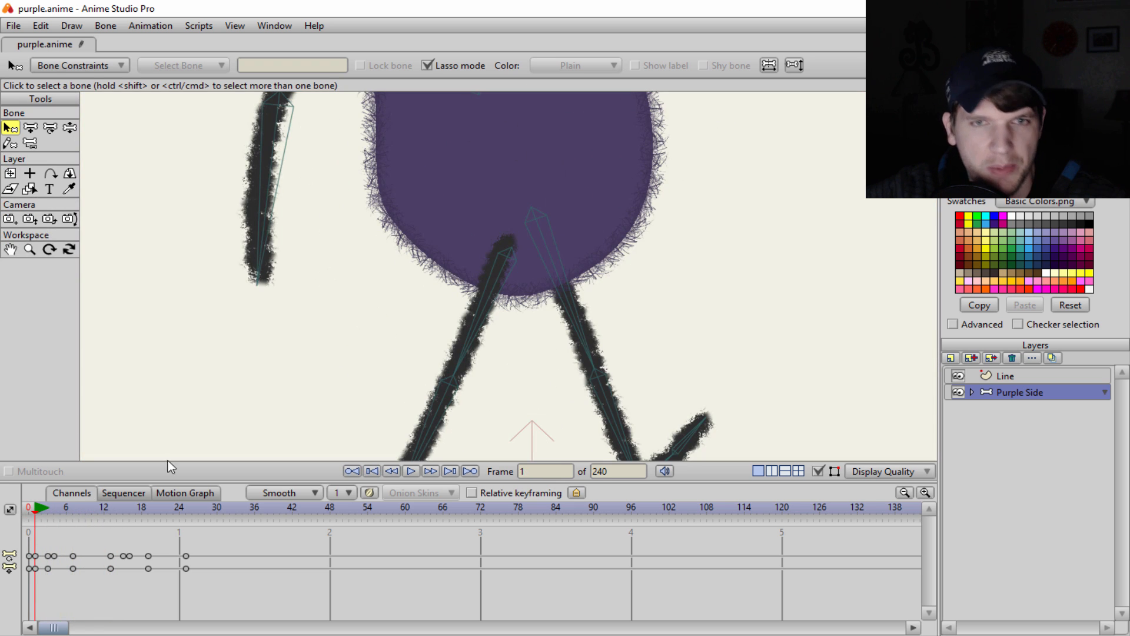
Step: Shift the upper bone of the leg trailing at frame 1 forward to about X -0.0474 at frame 13 with Transform Bone
{"action": "key", "text": "t"}
{"action": "left_click", "coordinate": [507, 260]}
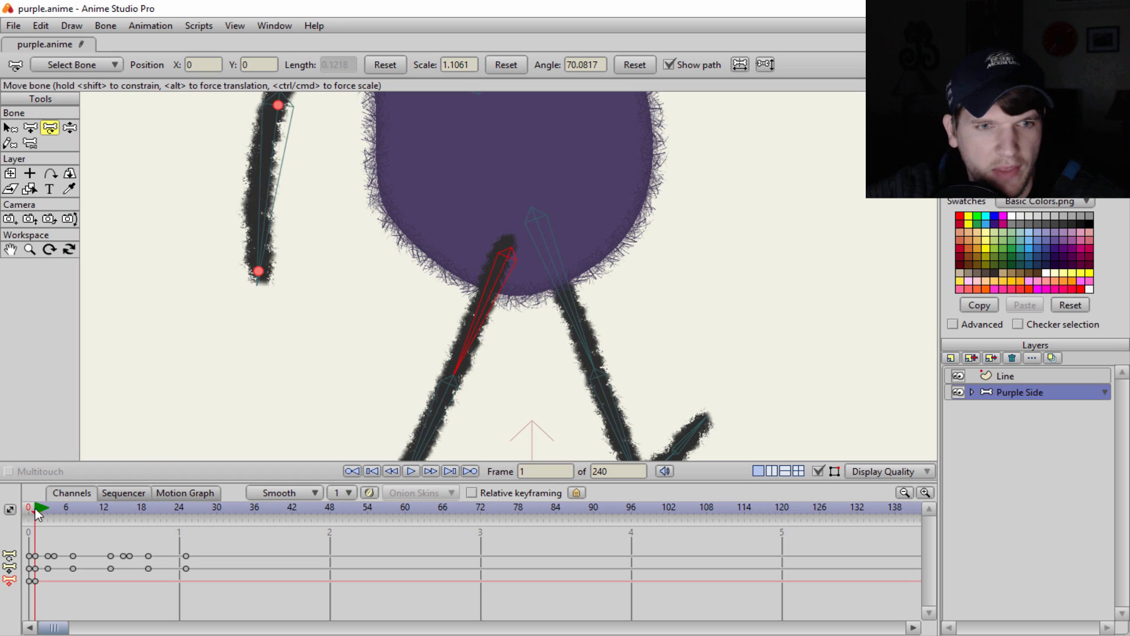
{"action": "left_click_drag", "start_coordinate": [35, 513], "coordinate": [111, 514]}
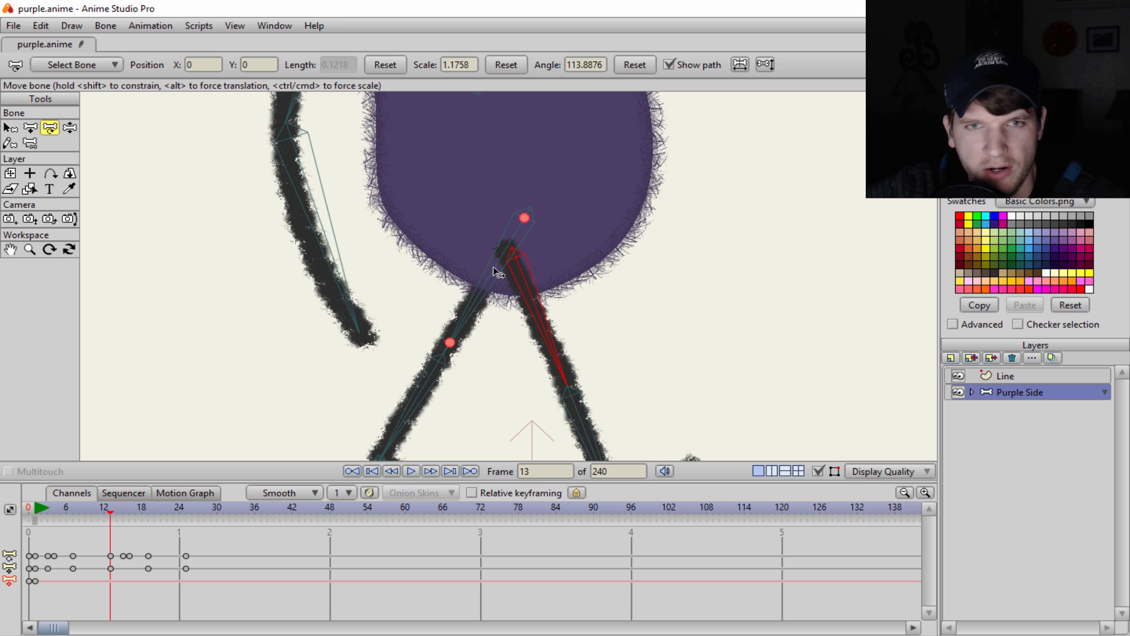
{"action": "scroll", "coordinate": [518, 262], "scroll_direction": "up", "scroll_amount": 2}
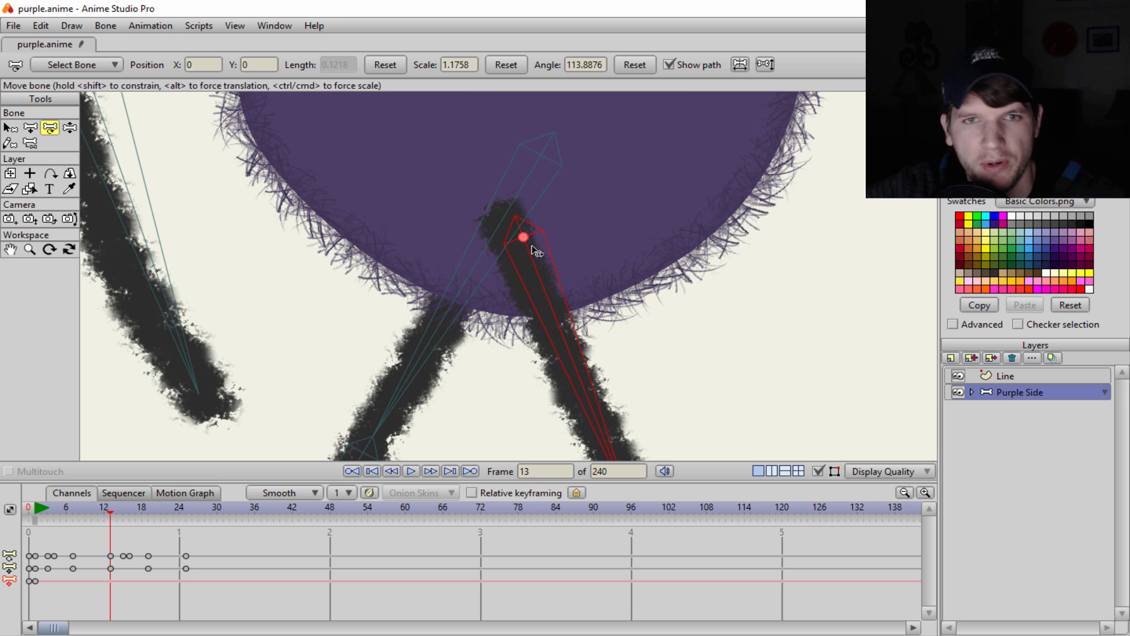
{"action": "mouse_move", "coordinate": [521, 238]}
{"action": "left_mouse_down"}
{"action": "mouse_move", "coordinate": [629, 245]}
{"action": "mouse_move", "coordinate": [649, 174]}
{"action": "mouse_move", "coordinate": [671, 247]}
{"action": "left_mouse_up"}
{"action": "scroll", "coordinate": [658, 234], "scroll_direction": "down", "scroll_amount": 5}
{"action": "scroll", "coordinate": [649, 175], "scroll_direction": "up", "scroll_amount": 5}
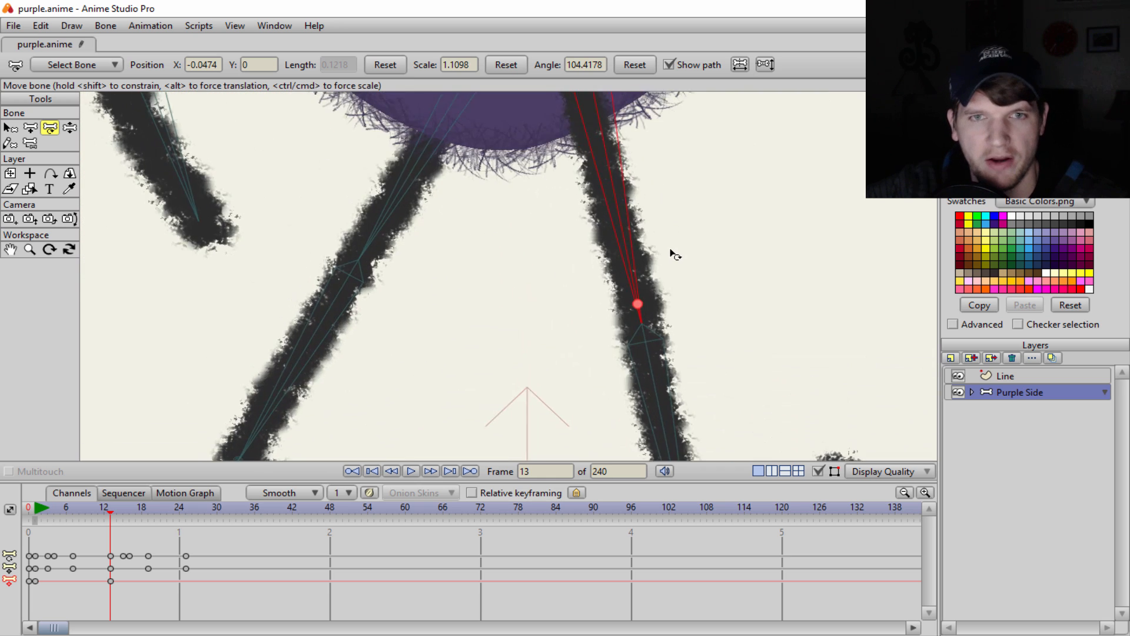
{"action": "scroll", "coordinate": [668, 248], "scroll_direction": "down", "scroll_amount": 5}
{"action": "scroll", "coordinate": [670, 255], "scroll_direction": "up", "scroll_amount": 1}
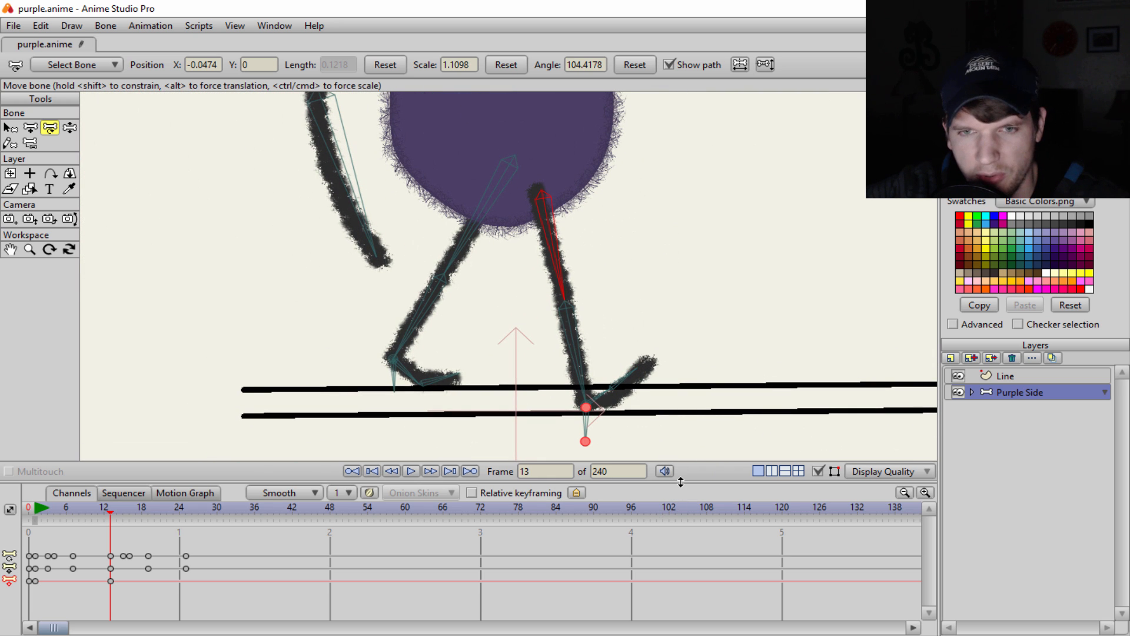
Step: Enlarge the timeline area and copy the selected upper leg bone's frame 1 keyframe to frame 25
{"action": "left_click_drag", "start_coordinate": [681, 482], "coordinate": [681, 527]}
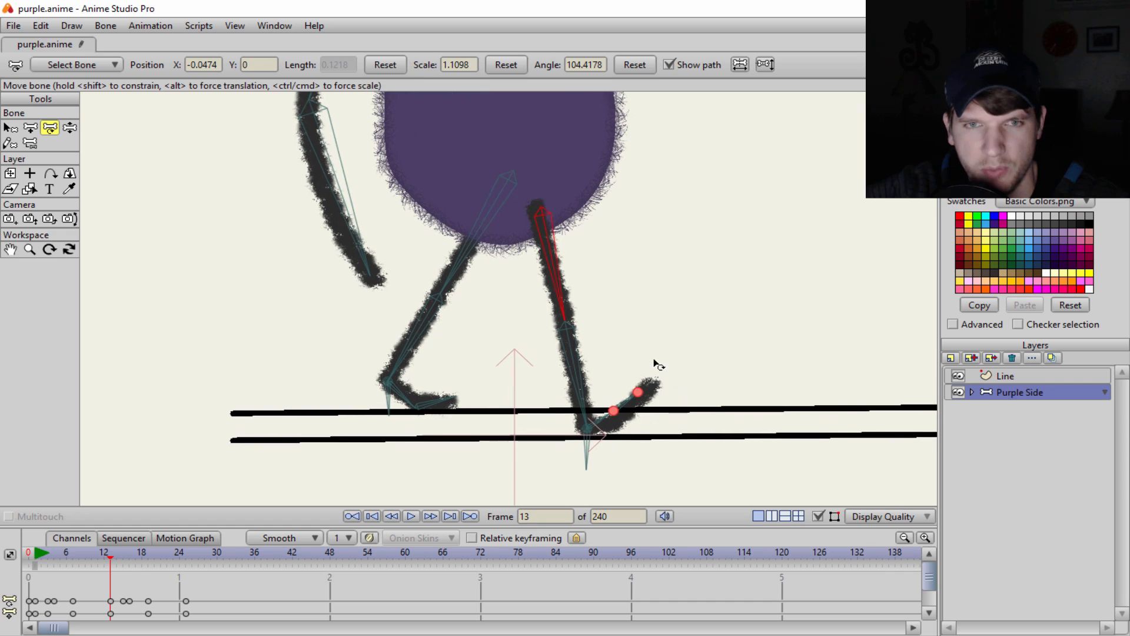
{"action": "left_click_drag", "start_coordinate": [114, 561], "coordinate": [160, 578]}
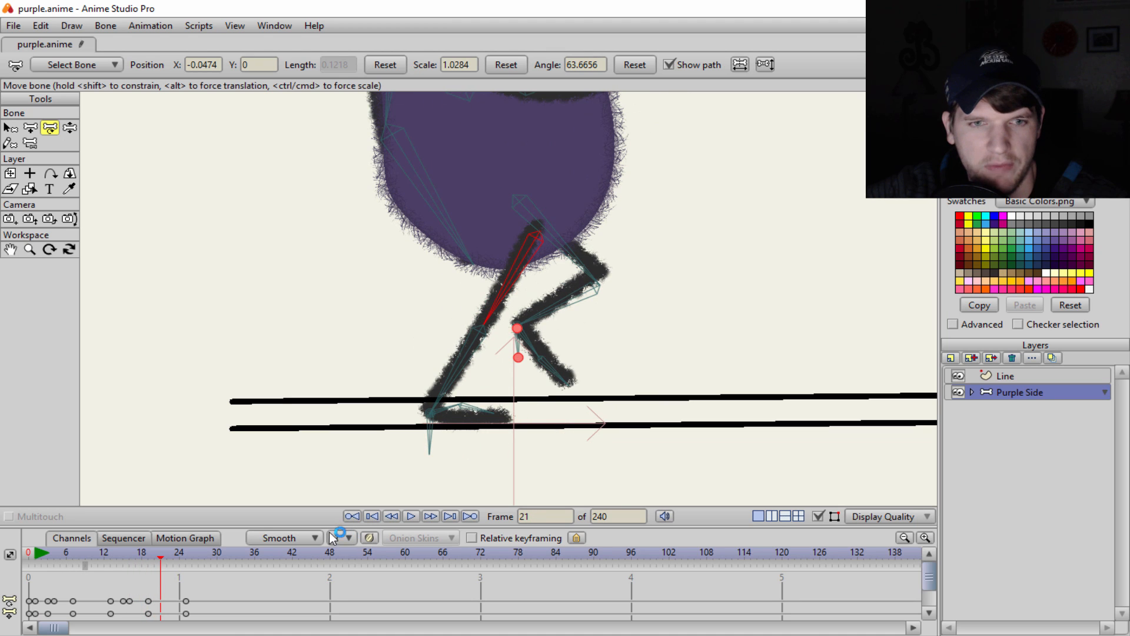
{"action": "left_click_drag", "start_coordinate": [327, 527], "coordinate": [319, 389]}
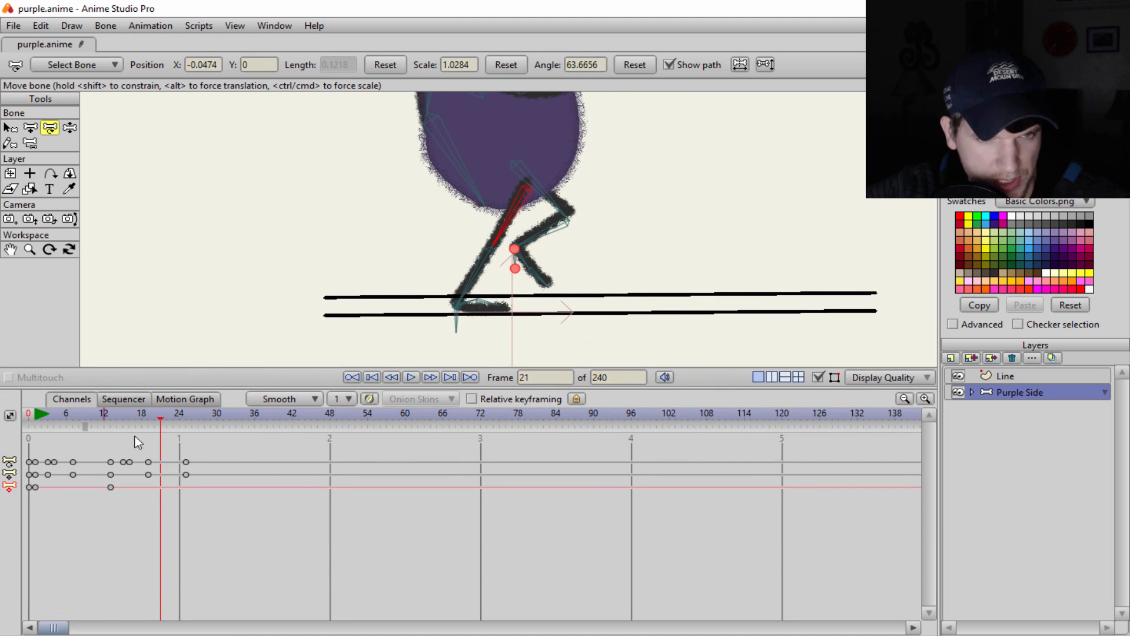
{"action": "left_click_drag", "start_coordinate": [158, 420], "coordinate": [180, 424]}
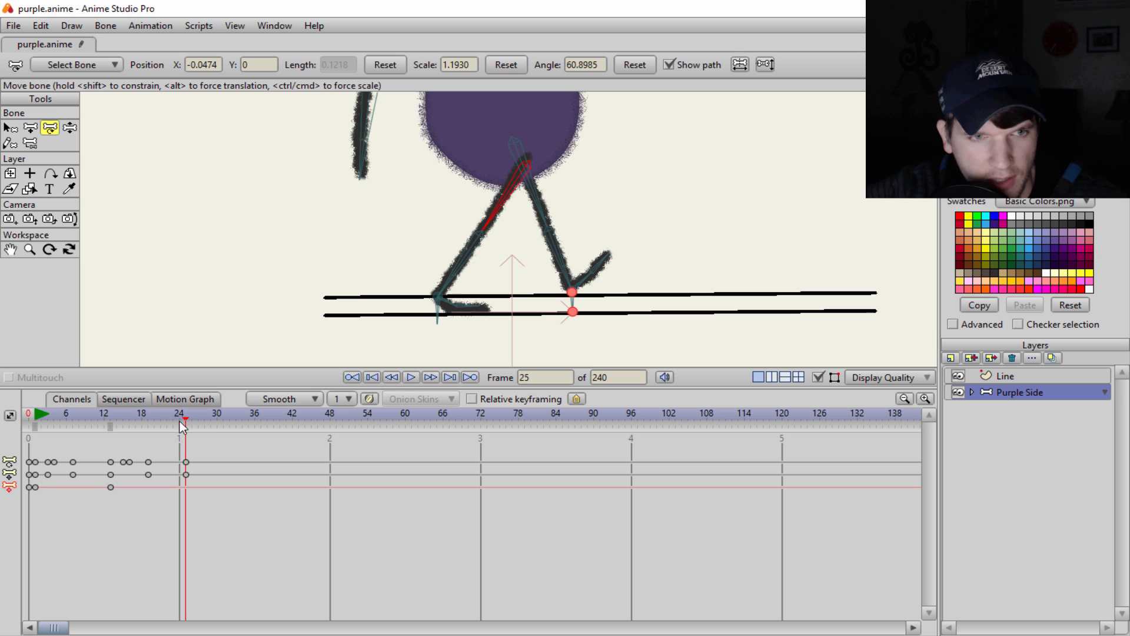
{"action": "left_click", "coordinate": [35, 487]}
{"action": "key", "text": "ctrl+c"}
{"action": "key", "text": "ctrl+v"}
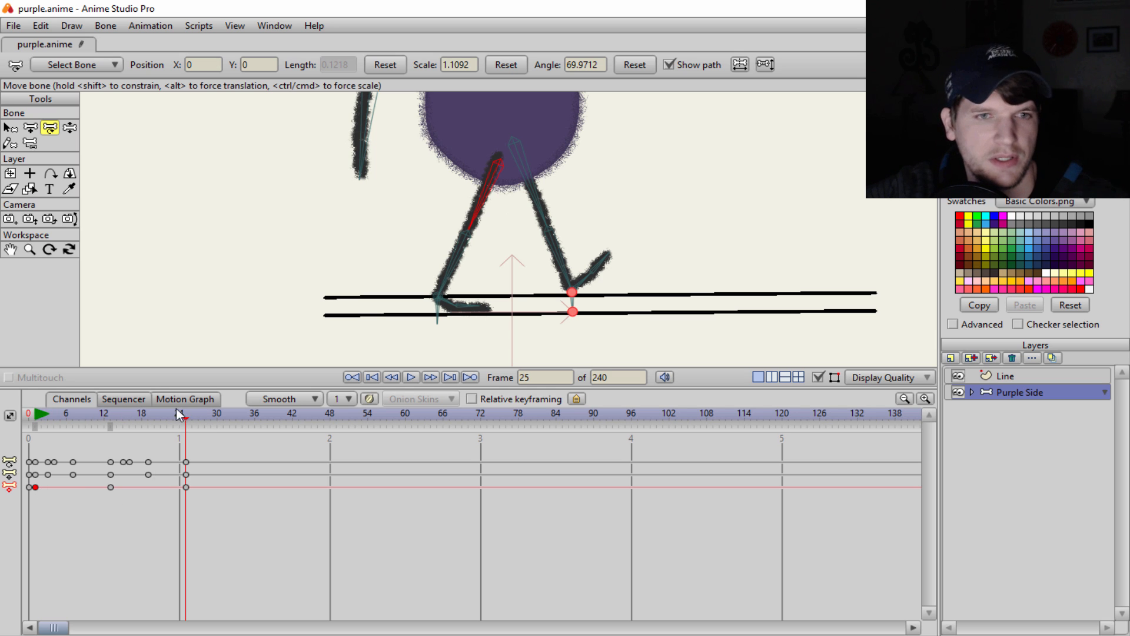
Step: At frame 1, shift the upper bone of the leading leg forward to about X -0.0525
{"action": "left_click_drag", "start_coordinate": [188, 412], "coordinate": [49, 438]}
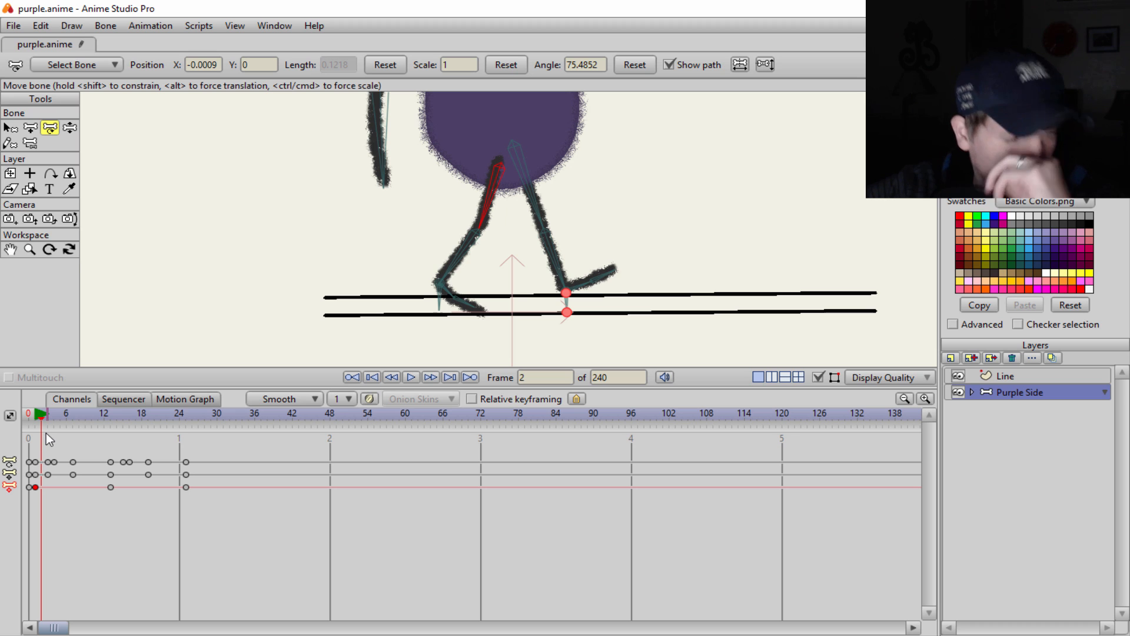
{"action": "scroll", "coordinate": [495, 198], "scroll_direction": "up", "scroll_amount": 3}
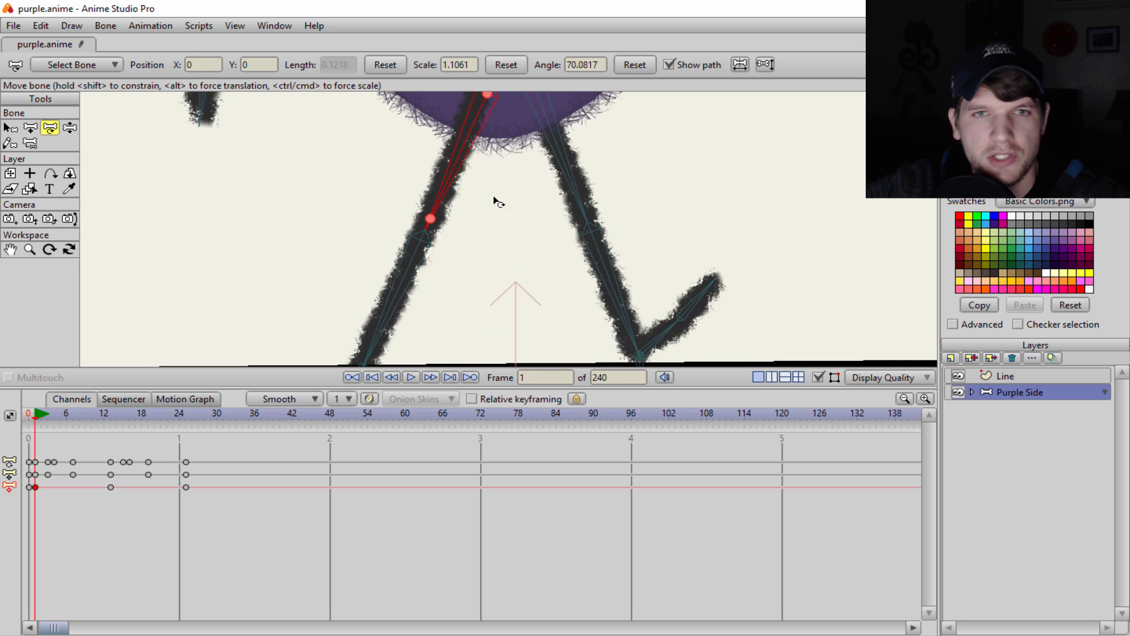
{"action": "left_click_drag", "start_coordinate": [495, 199], "coordinate": [485, 296]}
{"action": "scroll", "coordinate": [482, 253], "scroll_direction": "down", "scroll_amount": 1}
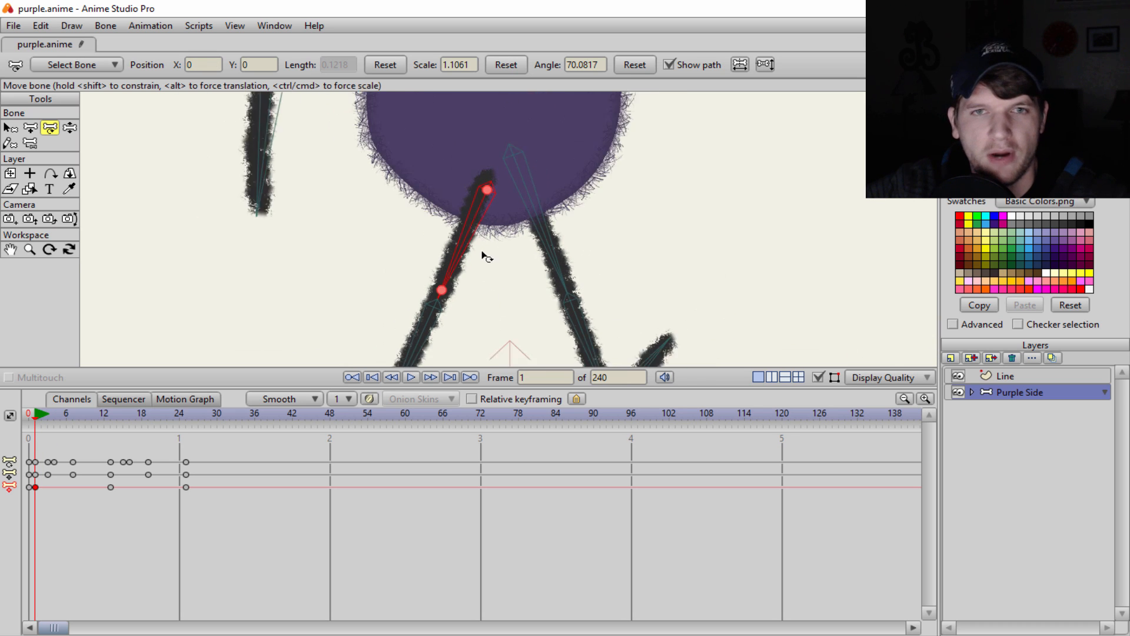
{"action": "scroll", "coordinate": [484, 255], "scroll_direction": "down", "scroll_amount": 2}
{"action": "scroll", "coordinate": [509, 211], "scroll_direction": "up", "scroll_amount": 2}
{"action": "scroll", "coordinate": [508, 206], "scroll_direction": "down", "scroll_amount": 1}
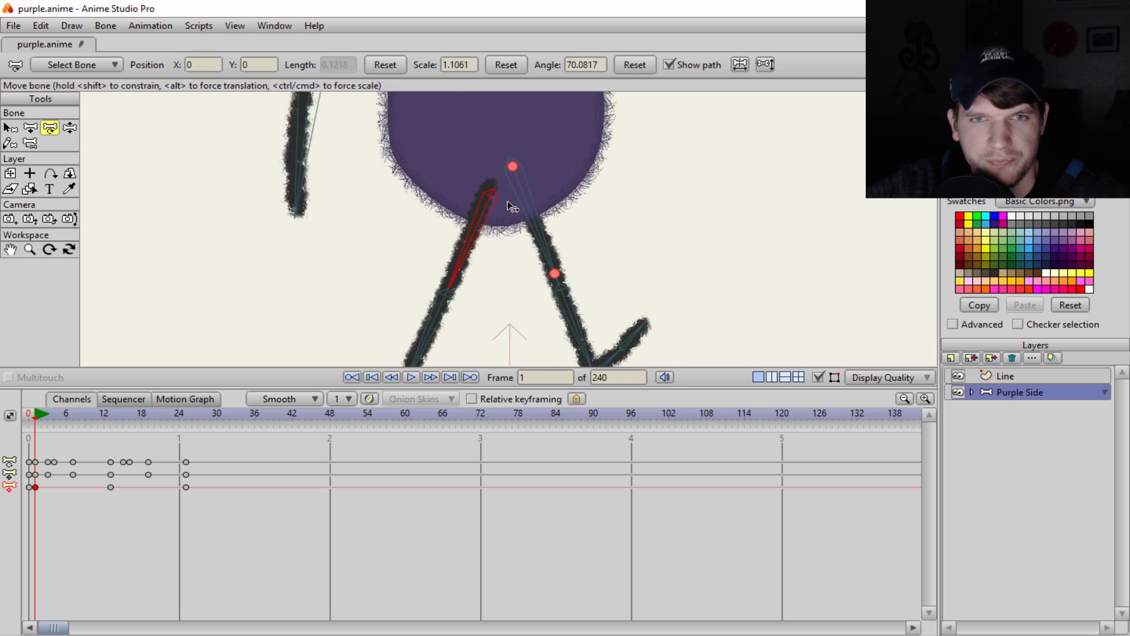
{"action": "scroll", "coordinate": [508, 202], "scroll_direction": "up", "scroll_amount": 1}
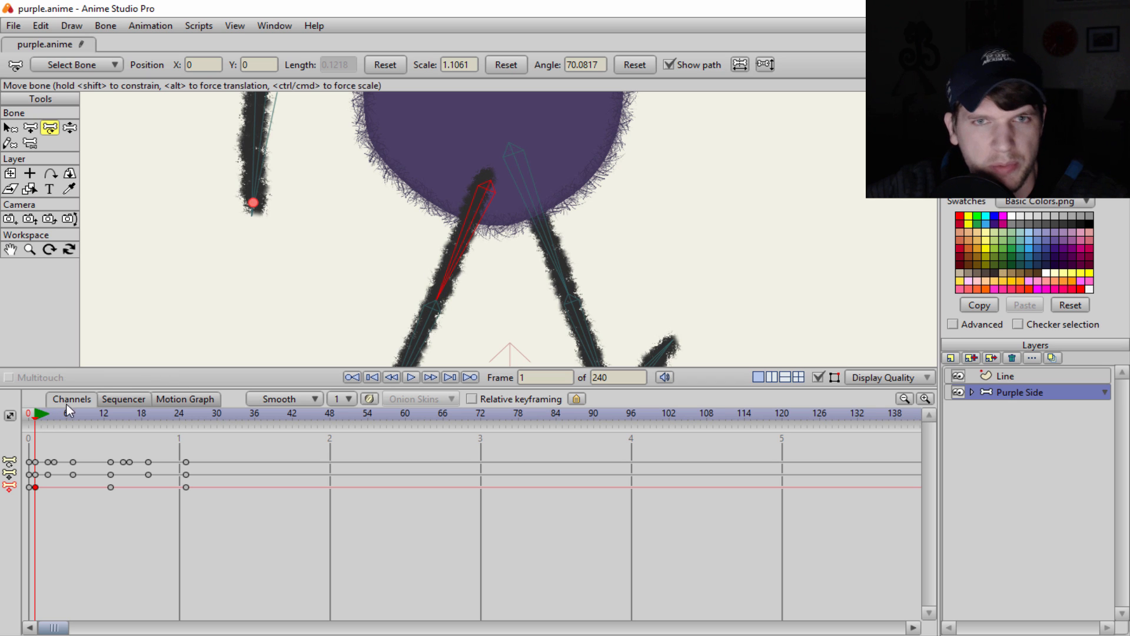
{"action": "left_click", "coordinate": [514, 156]}
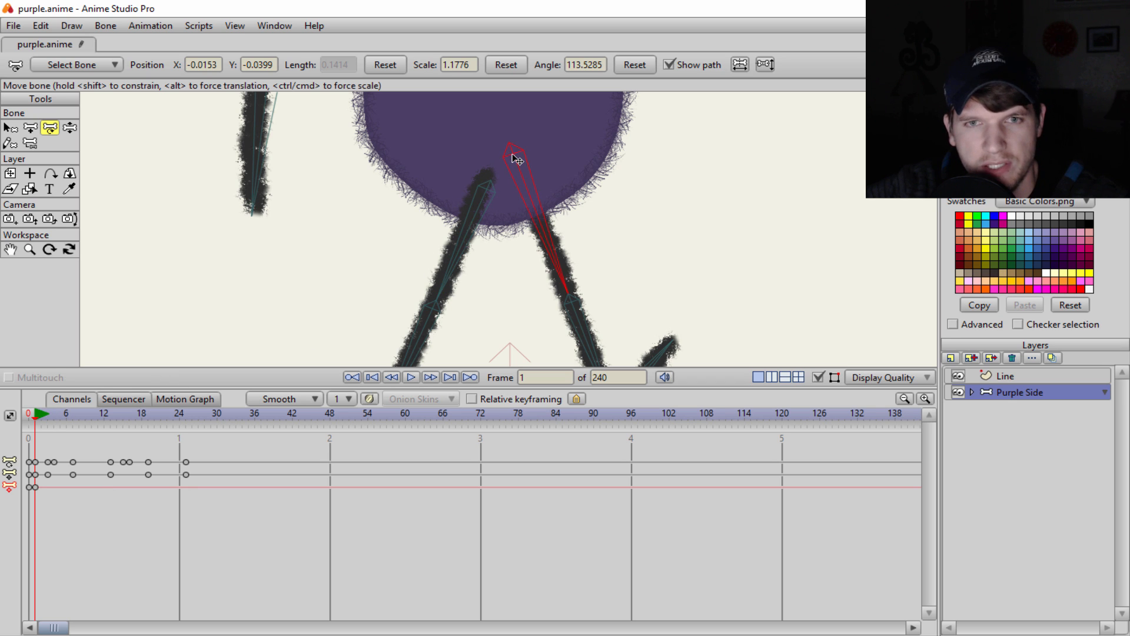
{"action": "left_click_drag", "start_coordinate": [516, 157], "coordinate": [550, 151]}
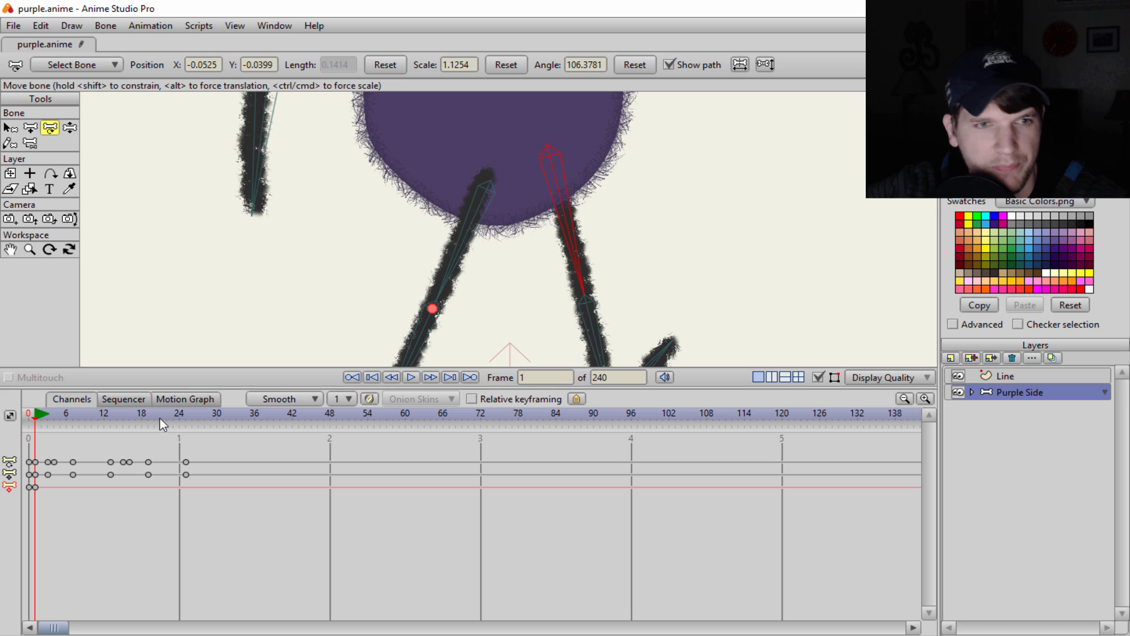
Step: Shift the same upper leg bone backward to about X 0.0179 at frame 13 and copy its frame 1 keyframe to frame 25
{"action": "left_click_drag", "start_coordinate": [34, 415], "coordinate": [114, 425]}
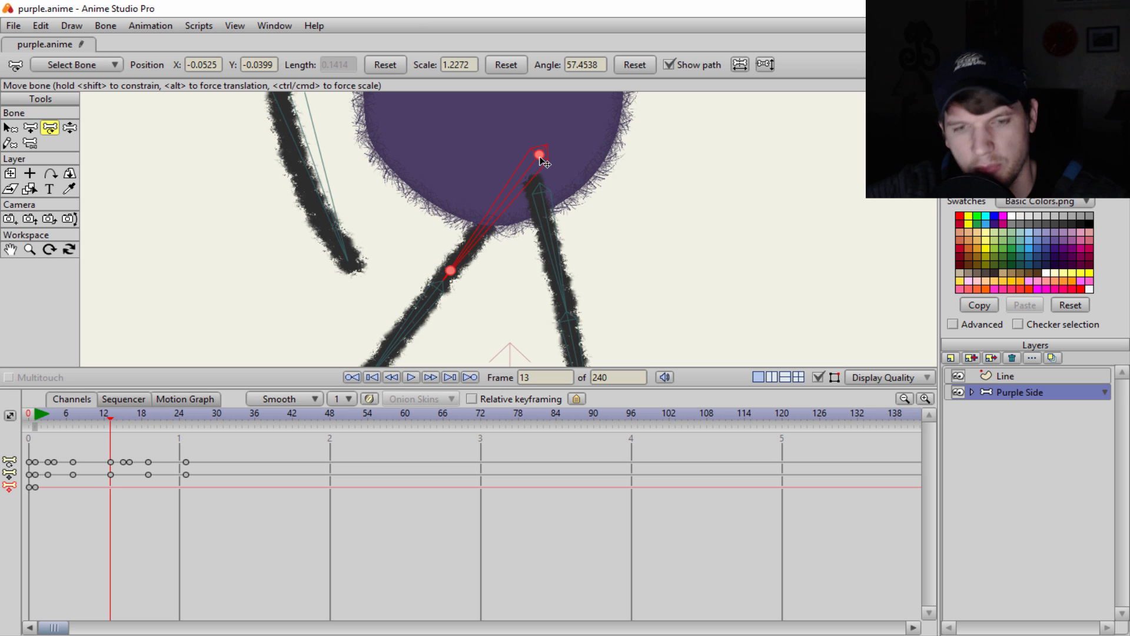
{"action": "left_click_drag", "start_coordinate": [539, 157], "coordinate": [461, 160]}
{"action": "scroll", "coordinate": [543, 201], "scroll_direction": "down", "scroll_amount": 2}
{"action": "scroll", "coordinate": [543, 150], "scroll_direction": "down", "scroll_amount": 2}
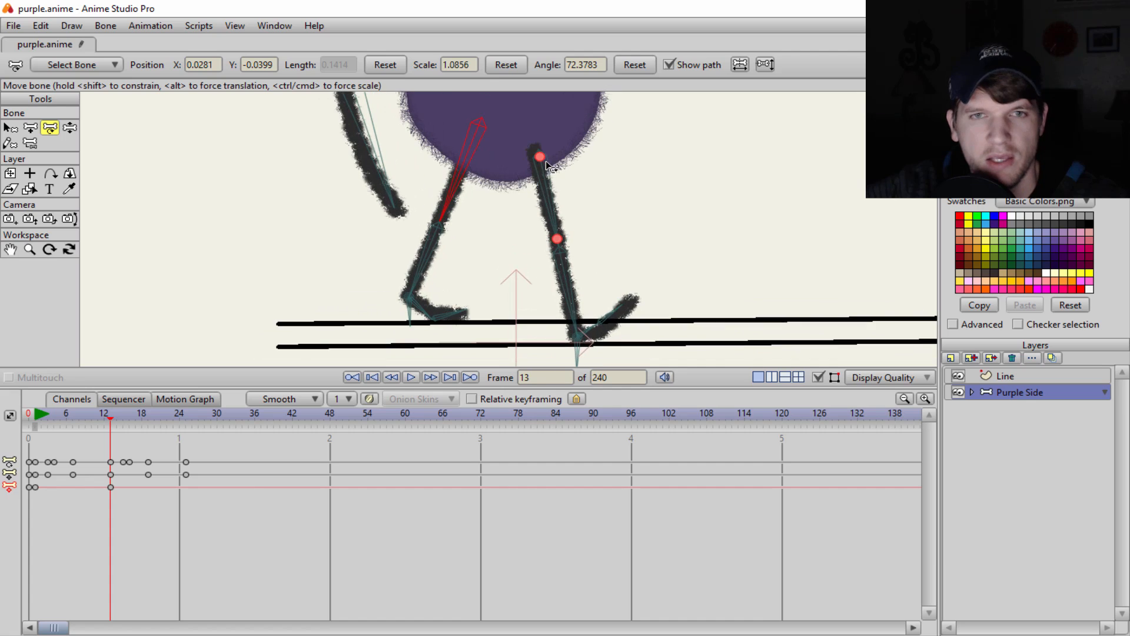
{"action": "left_click_drag", "start_coordinate": [542, 158], "coordinate": [534, 182]}
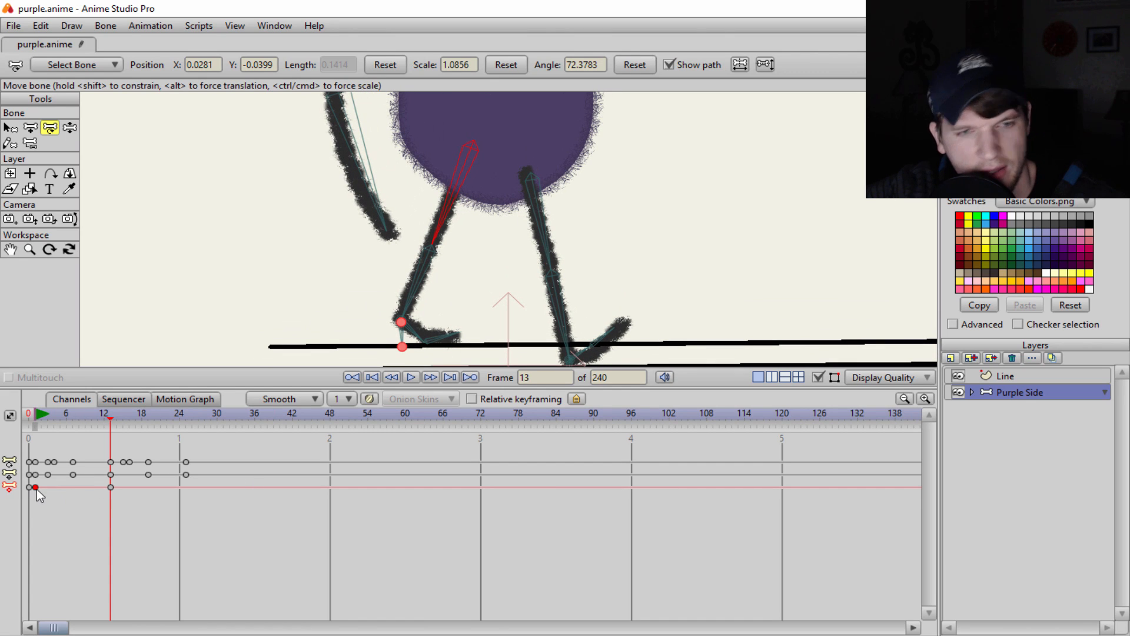
{"action": "left_click_drag", "start_coordinate": [116, 414], "coordinate": [111, 438]}
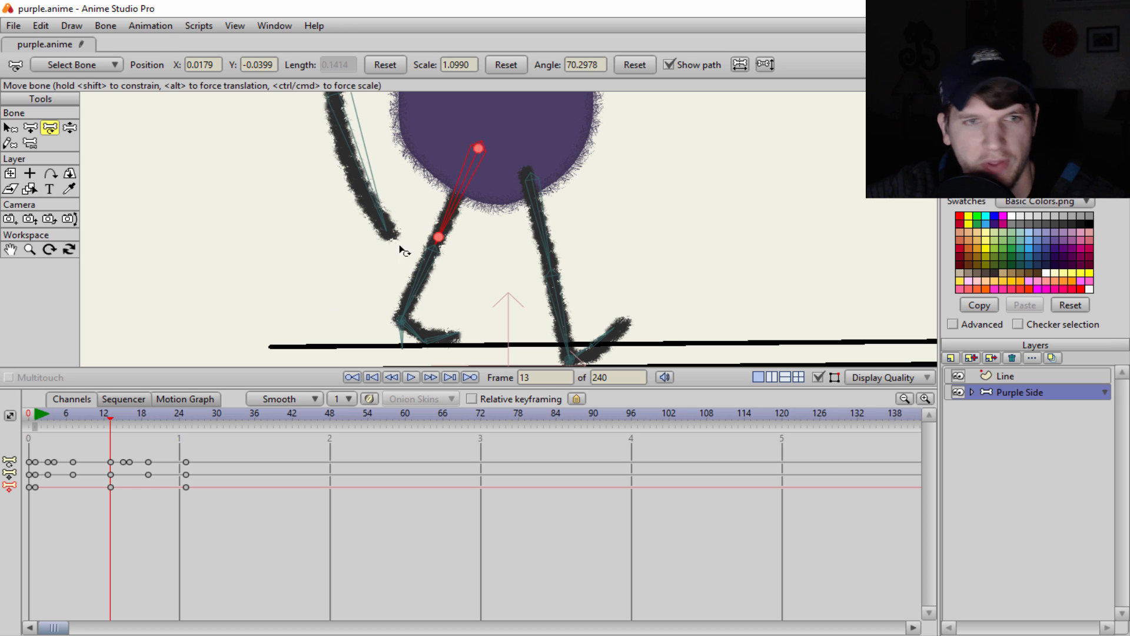
Step: Examine the leg poses at frames 1 and 7, and compare frame 7 by undoing and redoing the last edit
{"action": "left_click_drag", "start_coordinate": [124, 418], "coordinate": [34, 443]}
{"action": "scroll", "coordinate": [499, 193], "scroll_direction": "up", "scroll_amount": 4}
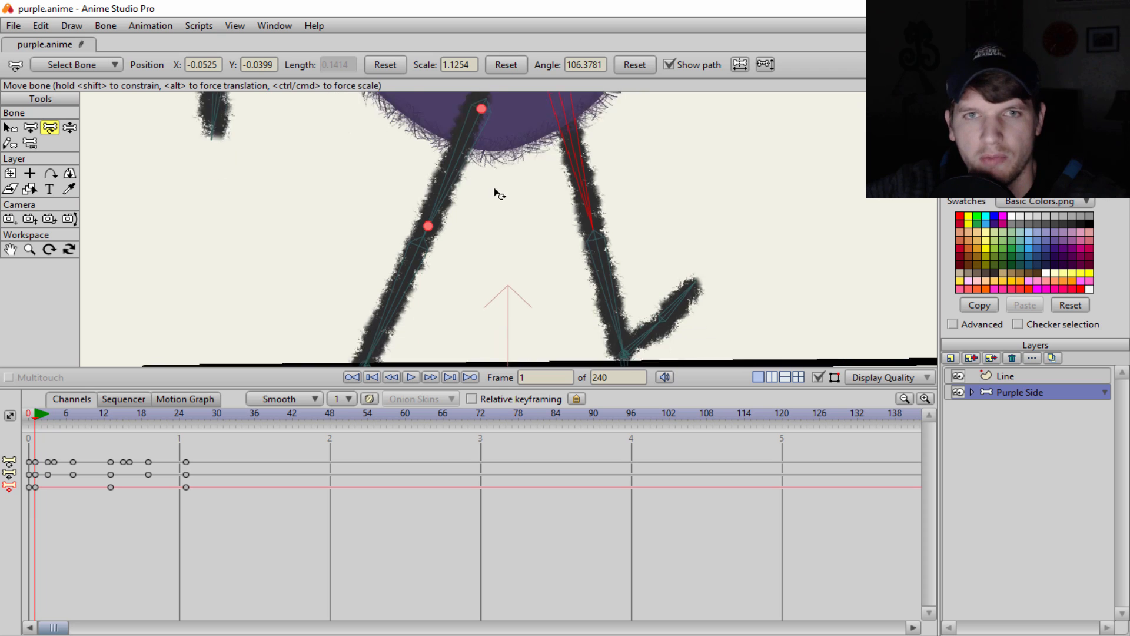
{"action": "scroll", "coordinate": [546, 247], "scroll_direction": "down", "scroll_amount": 2}
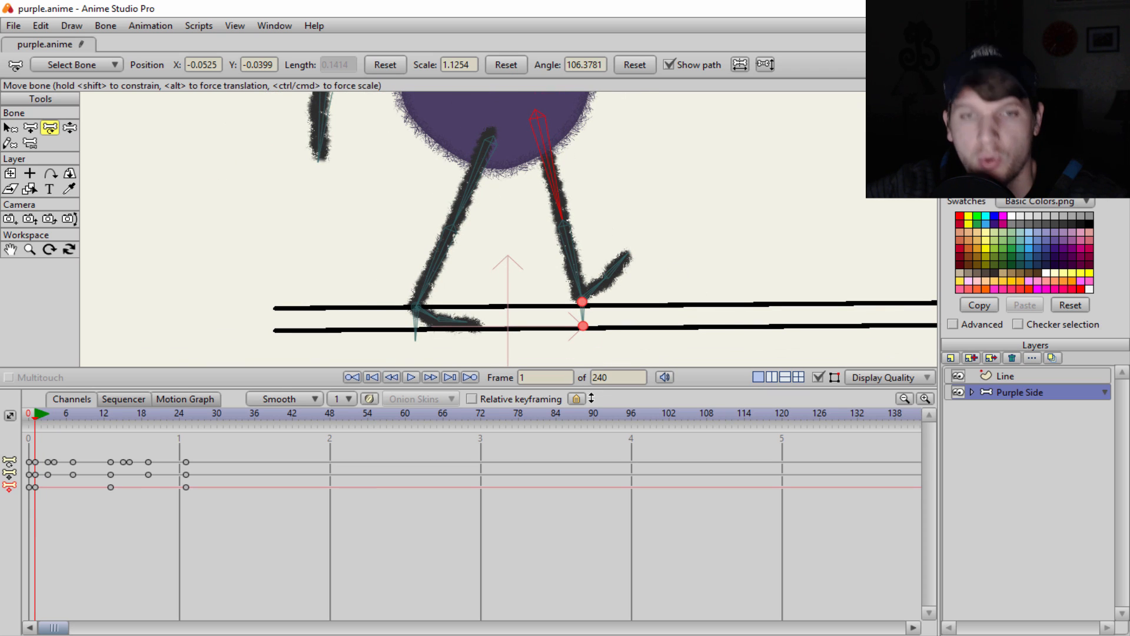
{"action": "left_click_drag", "start_coordinate": [591, 398], "coordinate": [590, 442]}
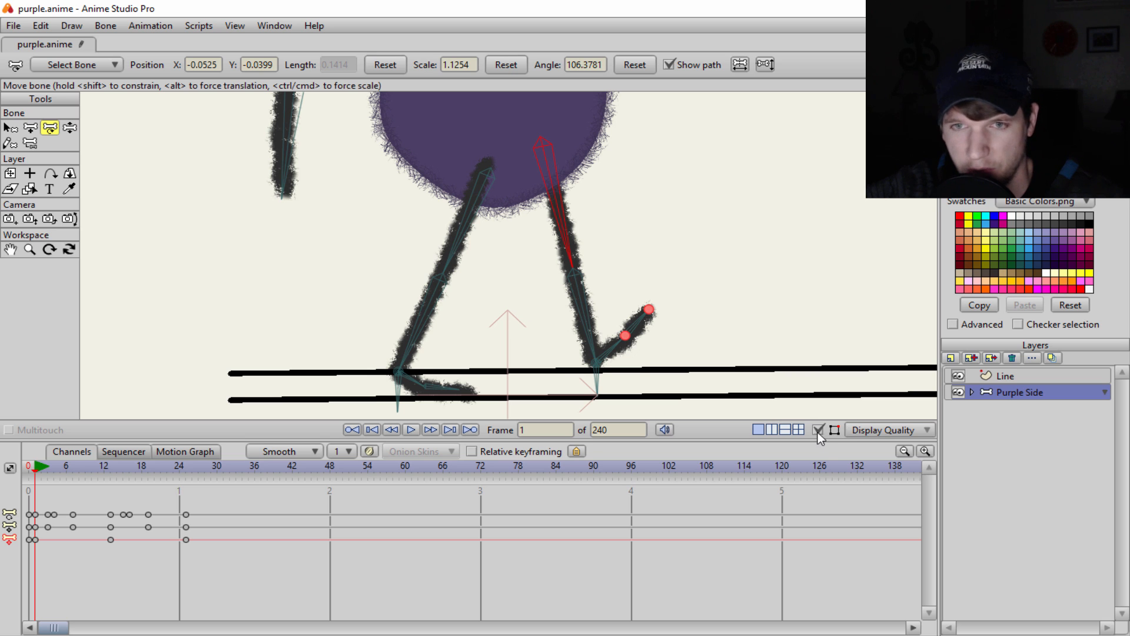
{"action": "left_click_drag", "start_coordinate": [37, 472], "coordinate": [73, 501]}
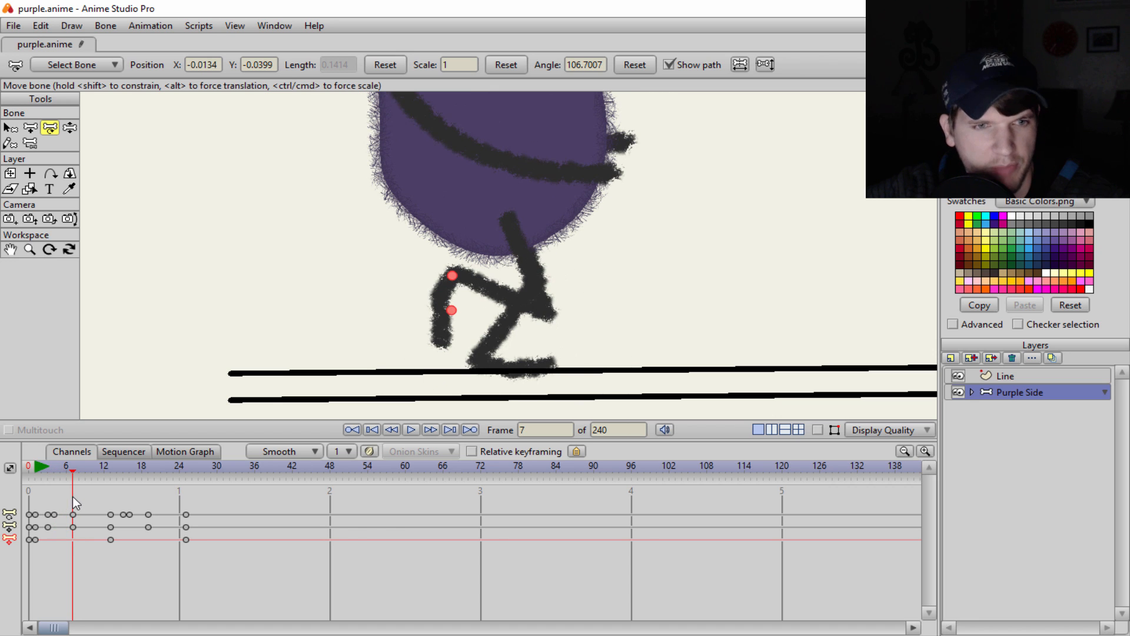
{"action": "left_click", "coordinate": [818, 429]}
{"action": "scroll", "coordinate": [714, 321], "scroll_direction": "up", "scroll_amount": 5}
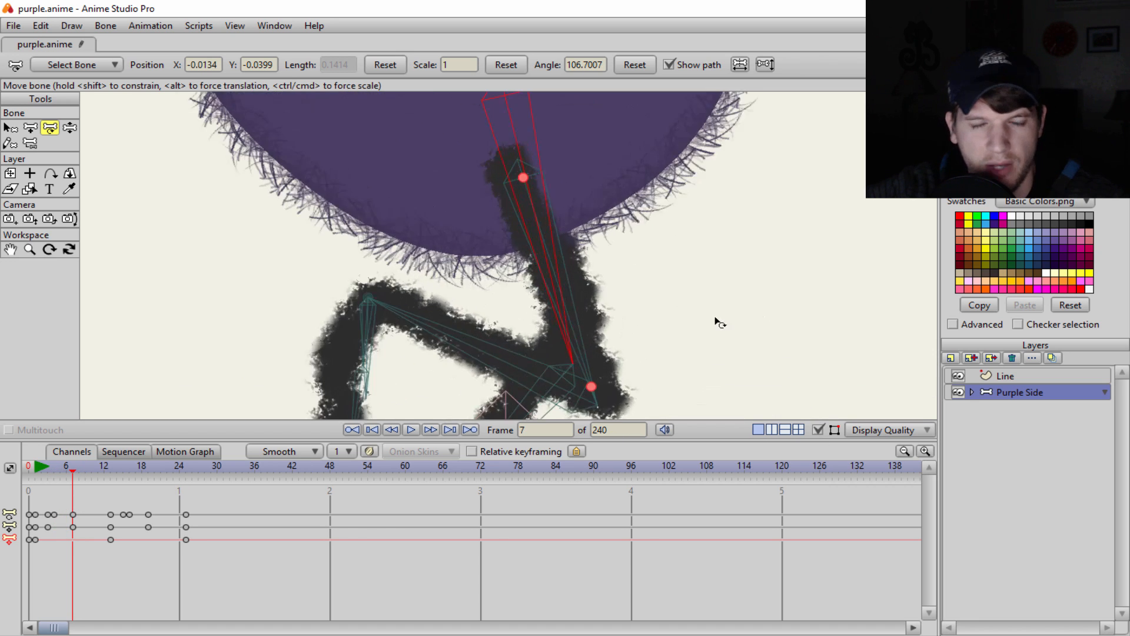
{"action": "scroll", "coordinate": [588, 182], "scroll_direction": "down", "scroll_amount": 4}
{"action": "scroll", "coordinate": [552, 255], "scroll_direction": "up", "scroll_amount": 1}
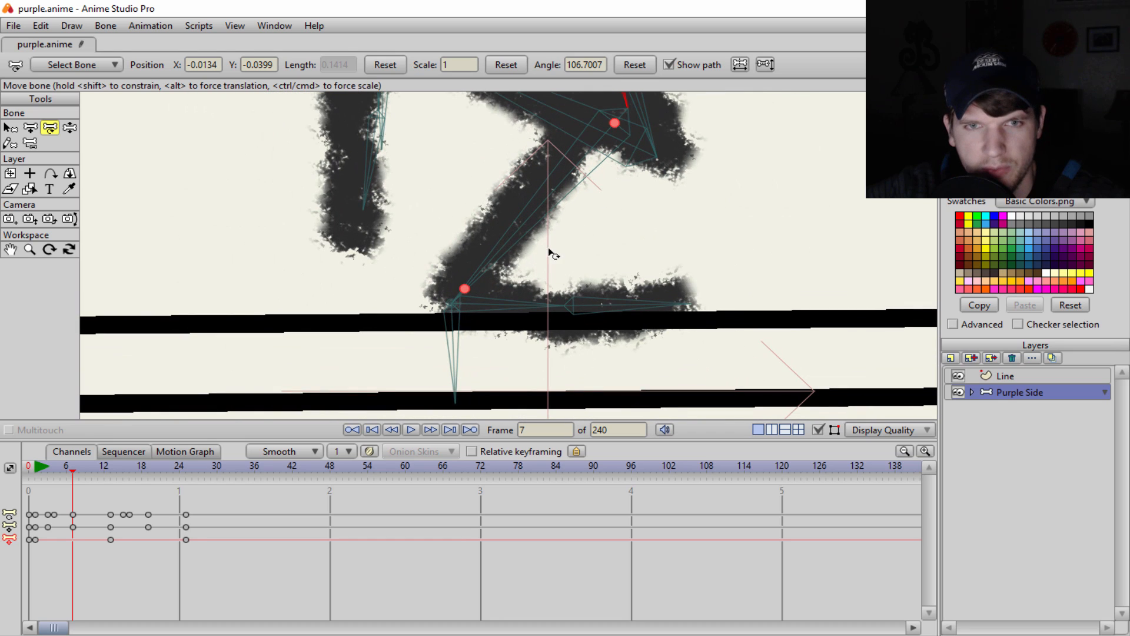
{"action": "key", "text": "ctrl+z"}
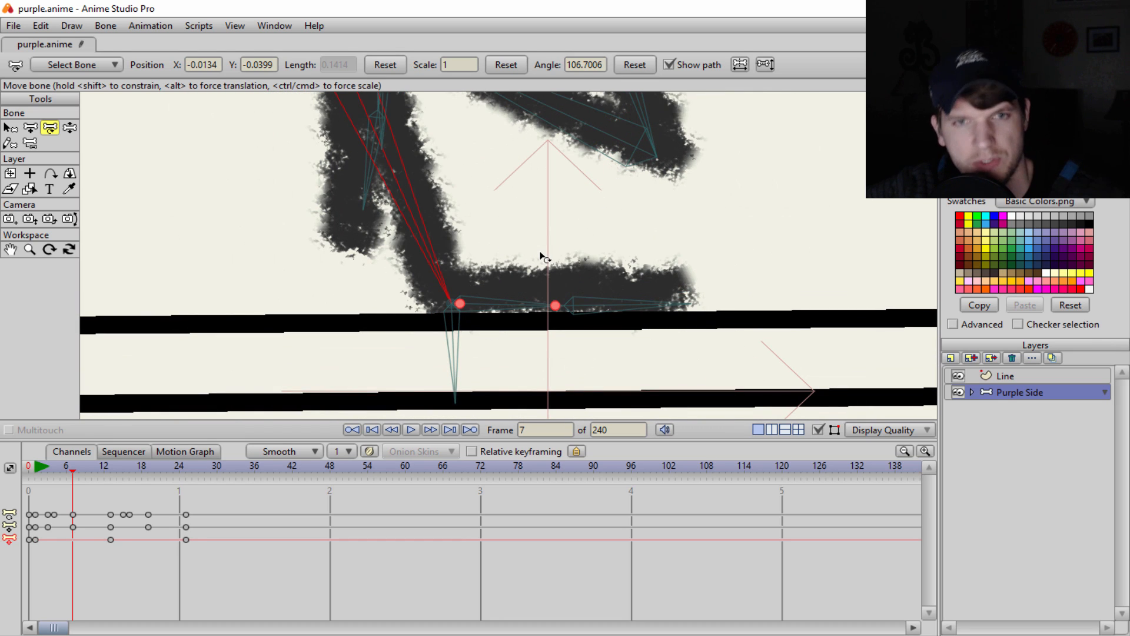
{"action": "key", "text": "ctrl+shift+z"}
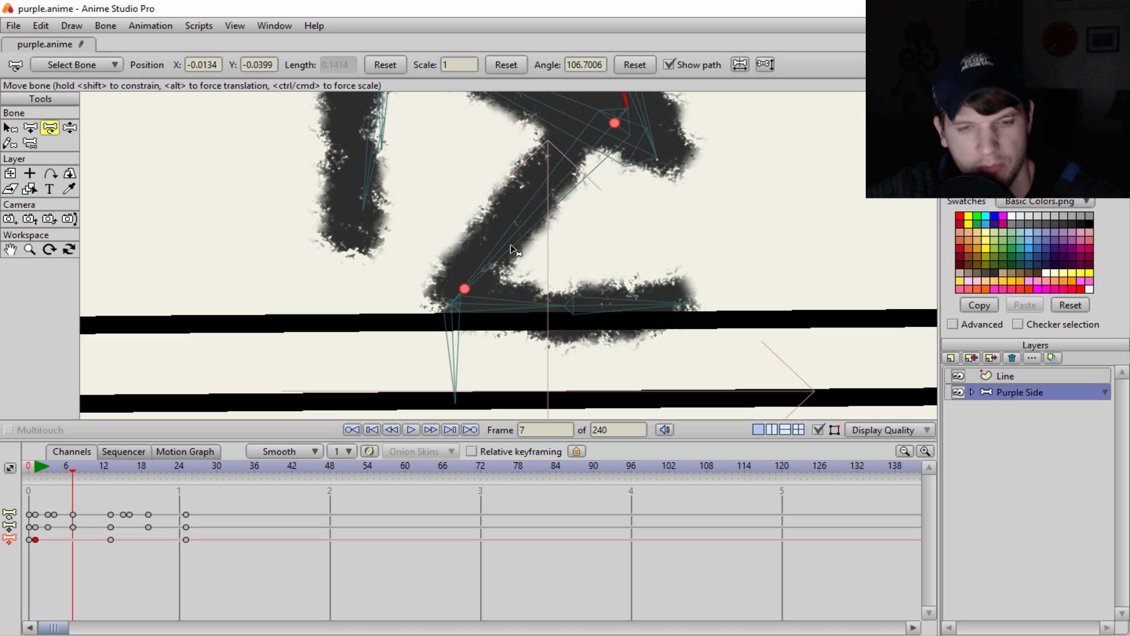
Step: Try to adjust the planted leg and foot bones at frame 7 with the Manipulate Bones tool, and undo the change
{"action": "key", "text": "z"}
{"action": "mouse_move", "coordinate": [507, 252]}
{"action": "left_mouse_down"}
{"action": "mouse_move", "coordinate": [507, 228]}
{"action": "mouse_move", "coordinate": [537, 295]}
{"action": "mouse_move", "coordinate": [639, 281]}
{"action": "mouse_move", "coordinate": [538, 213]}
{"action": "mouse_move", "coordinate": [540, 231]}
{"action": "left_mouse_up"}
{"action": "mouse_move", "coordinate": [553, 283]}
{"action": "left_mouse_down"}
{"action": "mouse_move", "coordinate": [648, 291]}
{"action": "mouse_move", "coordinate": [529, 297]}
{"action": "mouse_move", "coordinate": [619, 300]}
{"action": "left_mouse_up"}
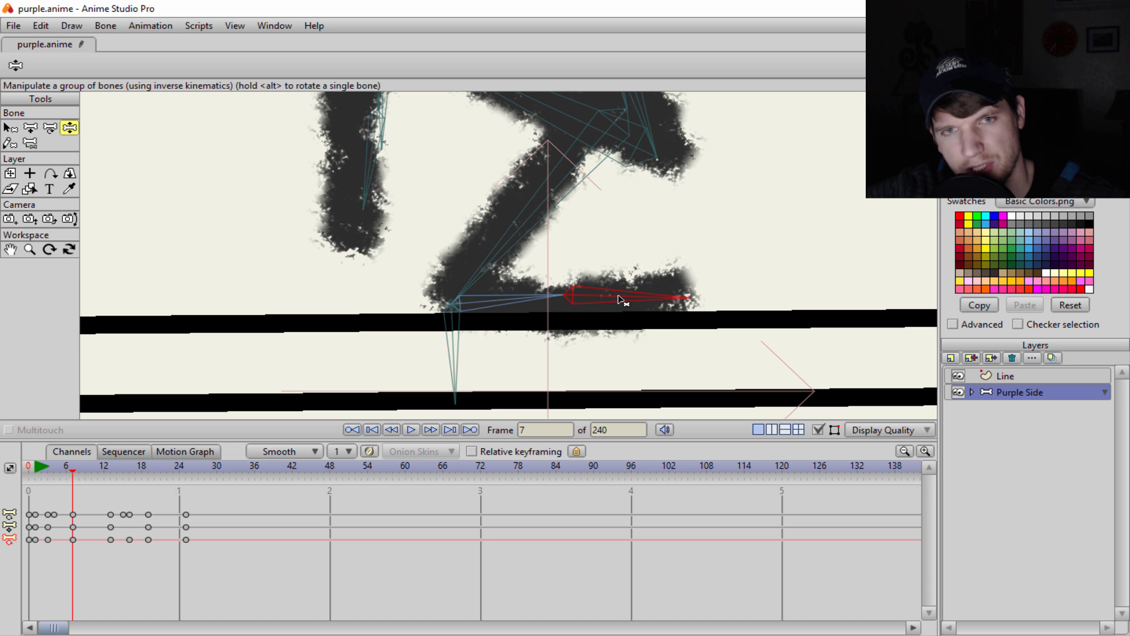
{"action": "key", "text": "ctrl+z"}
{"action": "scroll", "coordinate": [525, 234], "scroll_direction": "down", "scroll_amount": 5}
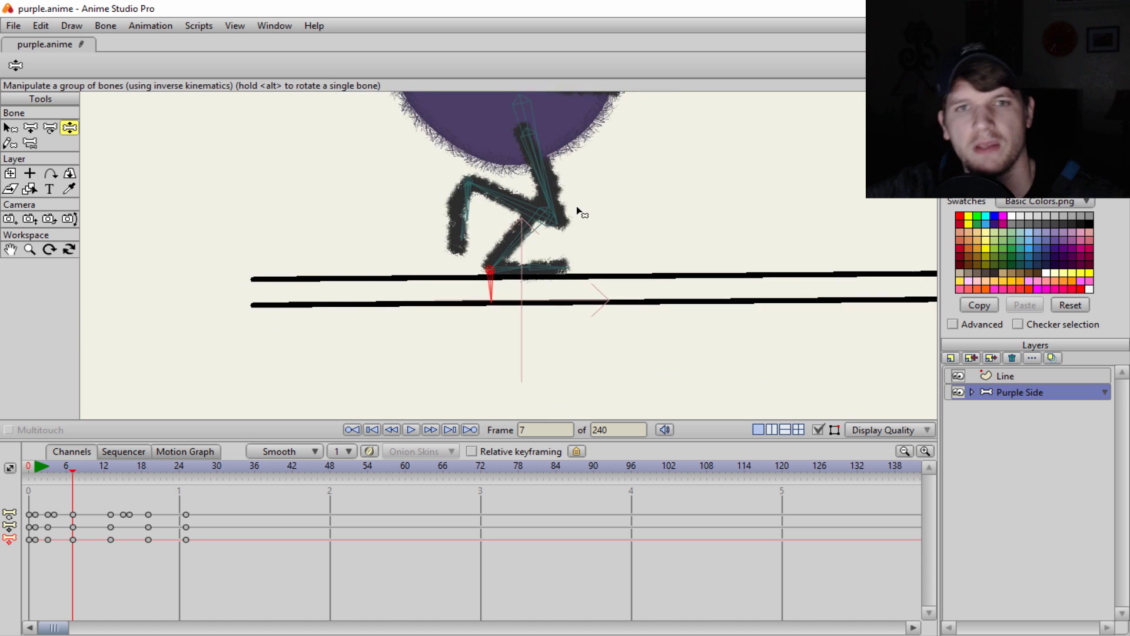
{"action": "scroll", "coordinate": [586, 248], "scroll_direction": "up", "scroll_amount": 6}
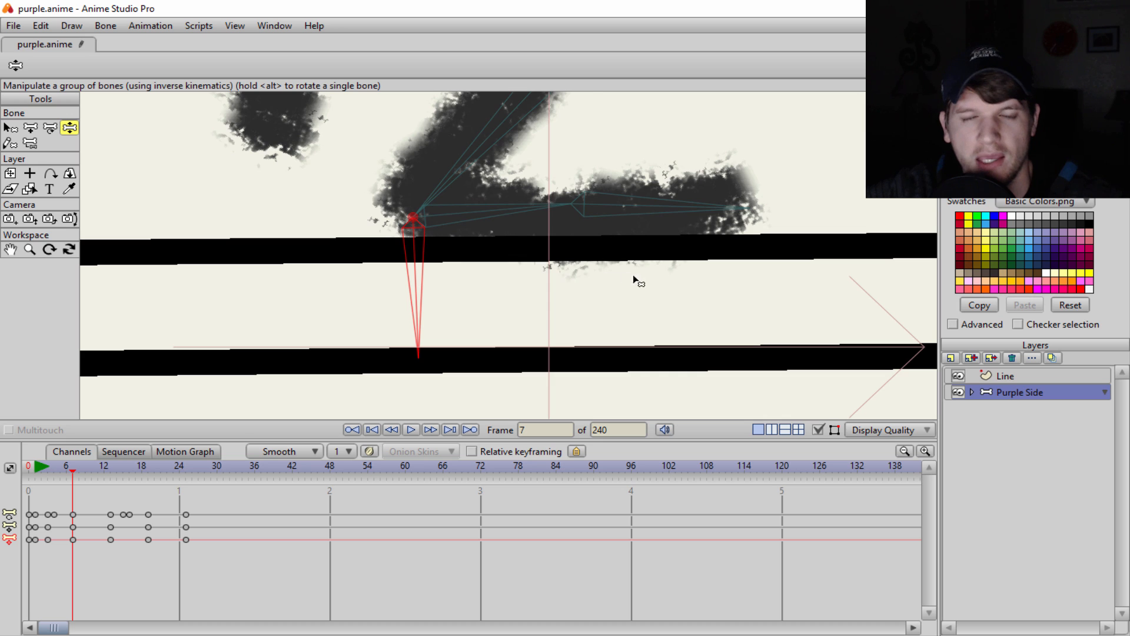
{"action": "scroll", "coordinate": [638, 282], "scroll_direction": "down", "scroll_amount": 4}
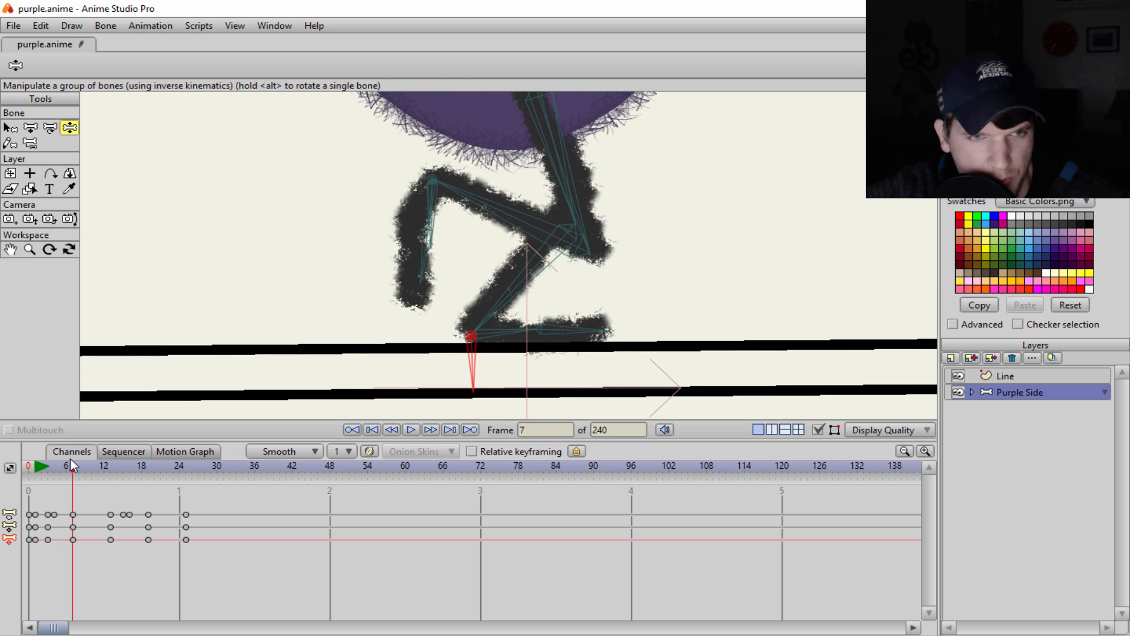
Step: At frame 16, raise the target bone of the bent rear leg slightly to lift that leg's foot
{"action": "left_click_drag", "start_coordinate": [75, 475], "coordinate": [129, 486]}
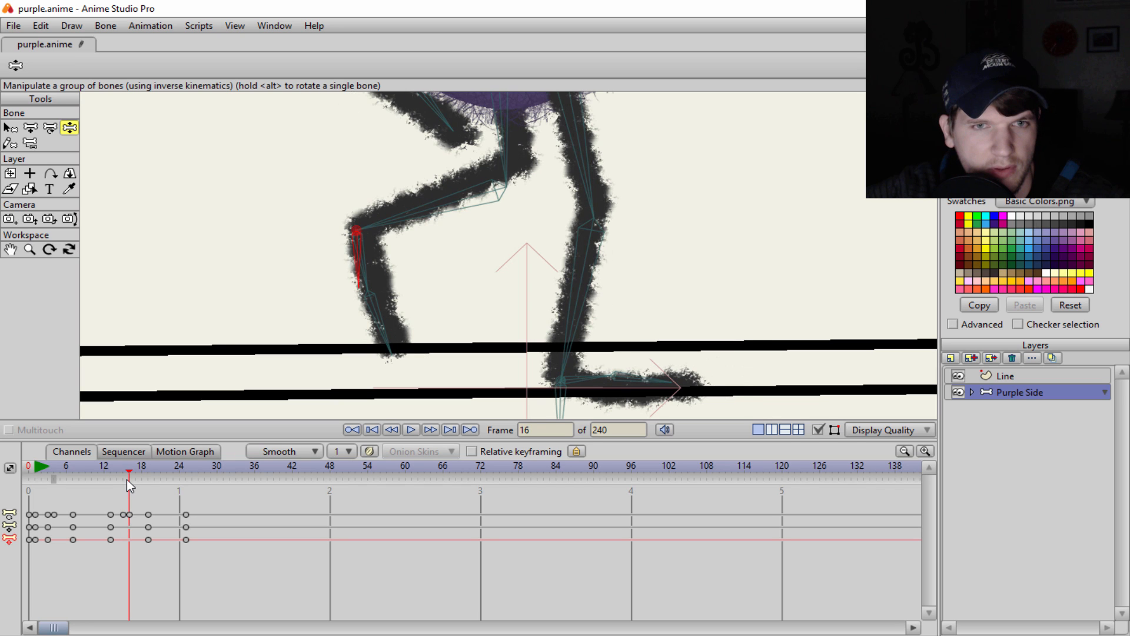
{"action": "key", "text": "t"}
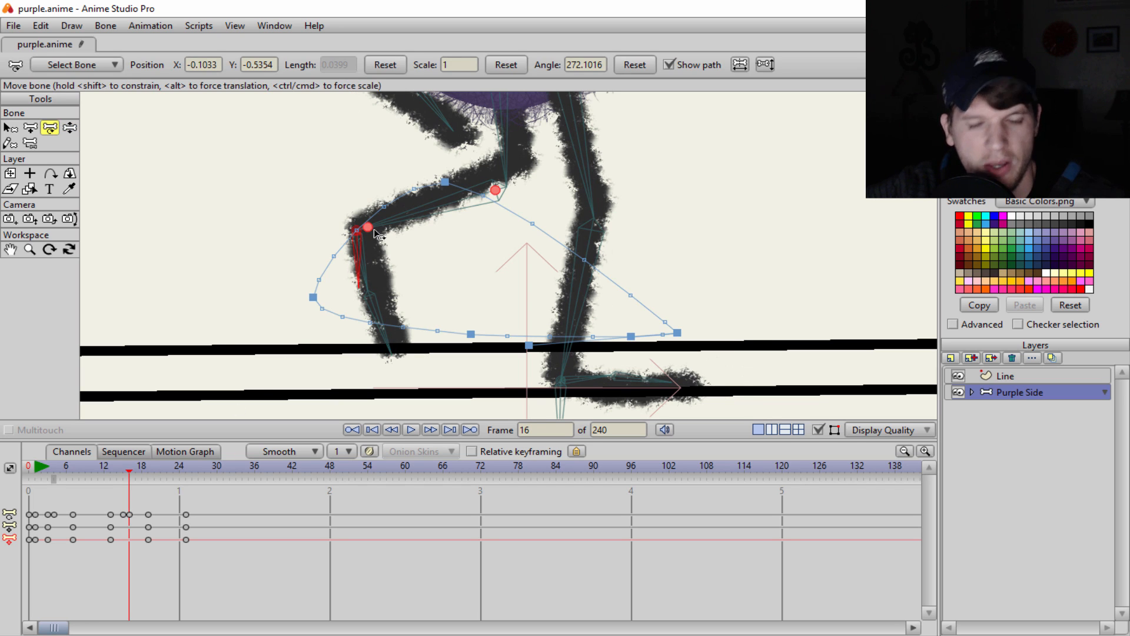
{"action": "key", "text": "z"}
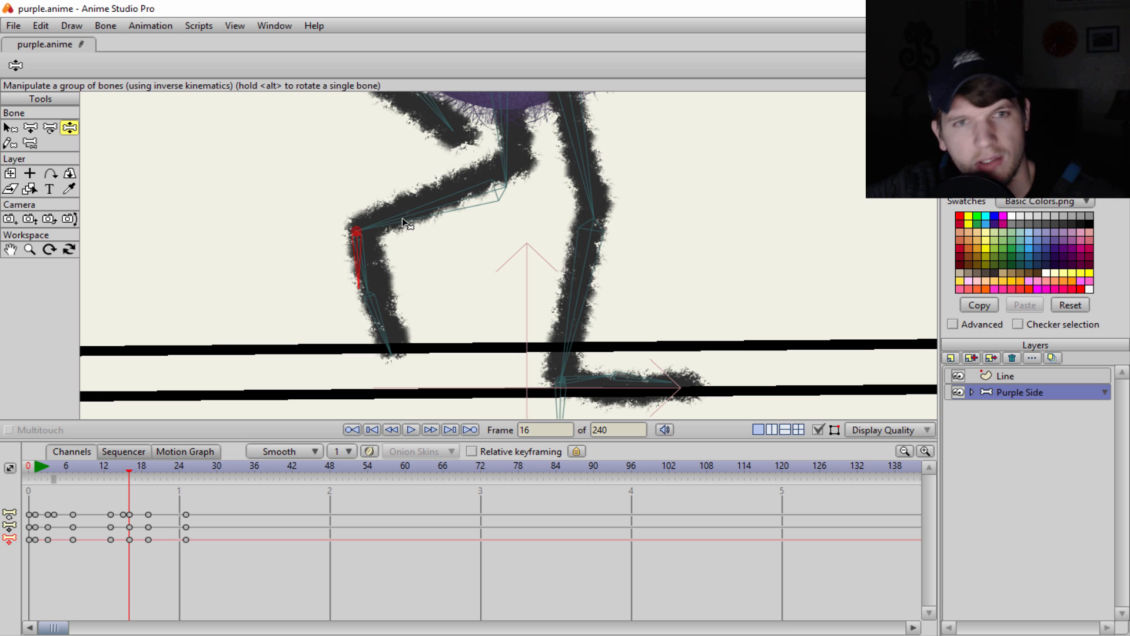
{"action": "left_click_drag", "start_coordinate": [402, 219], "coordinate": [401, 203]}
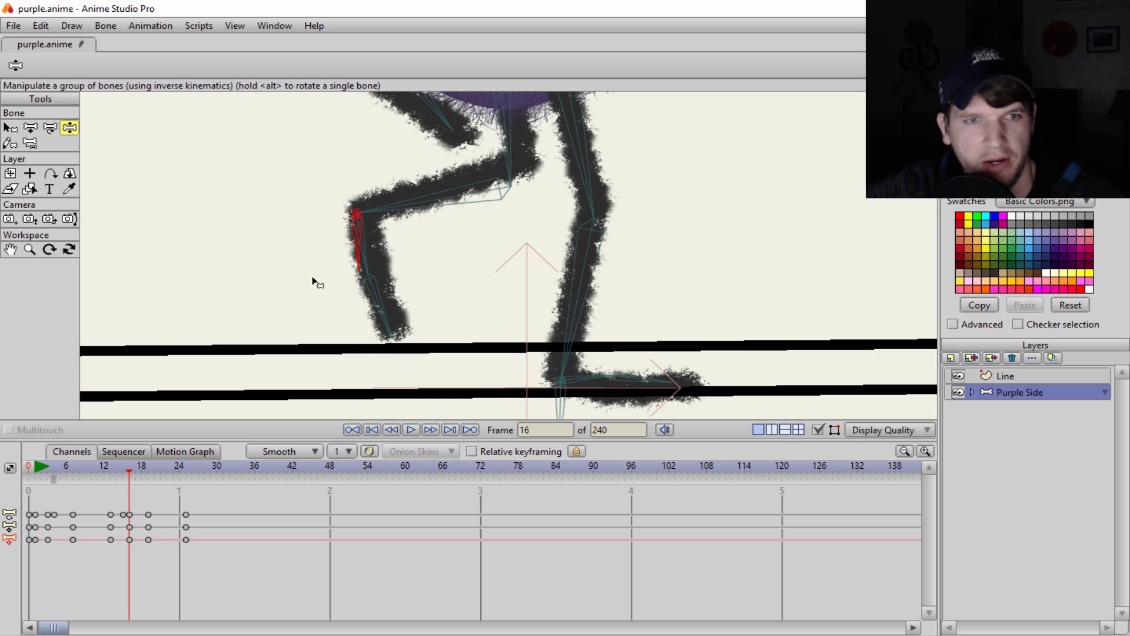
Step: Return to frame 1, bring the whole character into view, and shrink the timeline area to enlarge the canvas
{"action": "left_click_drag", "start_coordinate": [129, 471], "coordinate": [34, 498]}
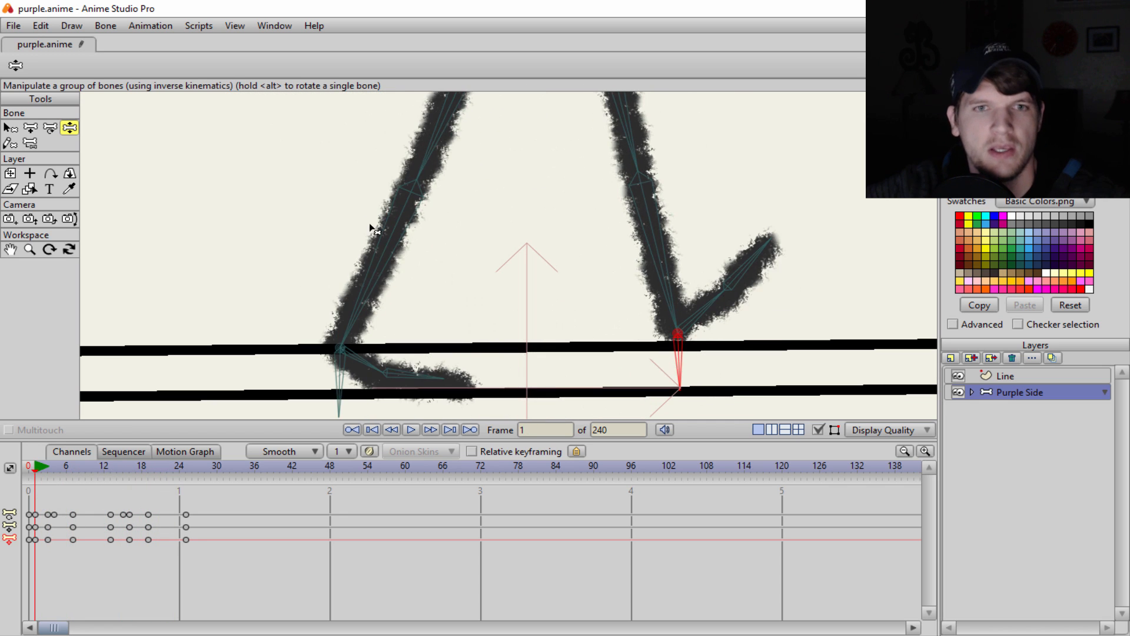
{"action": "scroll", "coordinate": [500, 203], "scroll_direction": "down", "scroll_amount": 7}
{"action": "left_click_drag", "start_coordinate": [524, 191], "coordinate": [515, 344]}
{"action": "scroll", "coordinate": [510, 318], "scroll_direction": "up", "scroll_amount": 1}
{"action": "scroll", "coordinate": [507, 293], "scroll_direction": "down", "scroll_amount": 4}
{"action": "left_click_drag", "start_coordinate": [506, 291], "coordinate": [504, 276]}
{"action": "scroll", "coordinate": [503, 277], "scroll_direction": "up", "scroll_amount": 2}
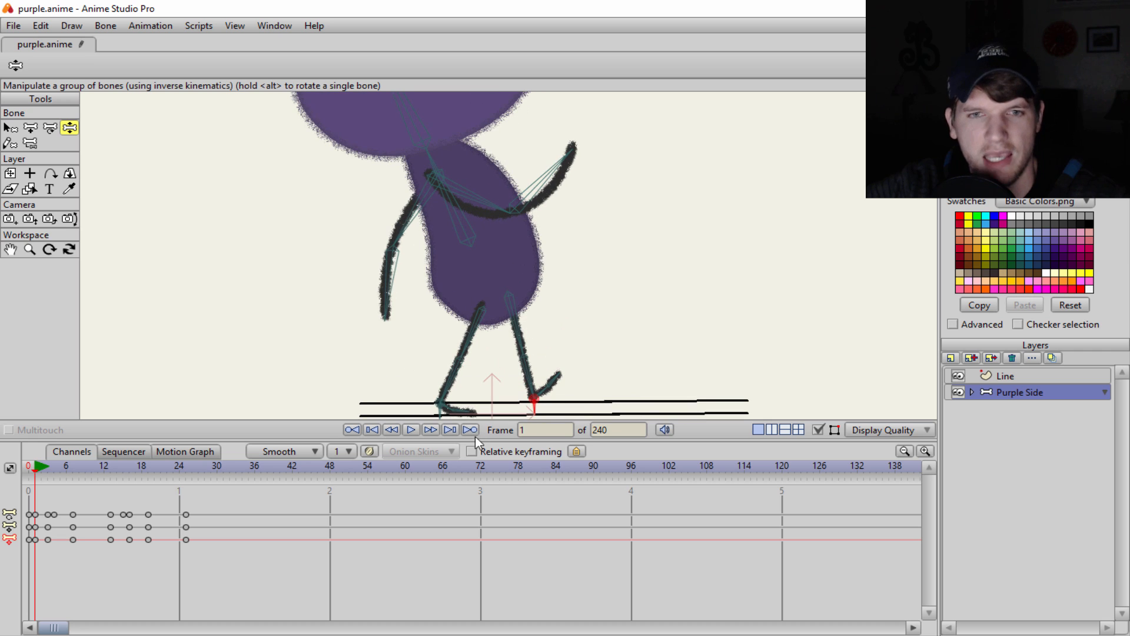
{"action": "left_click_drag", "start_coordinate": [477, 441], "coordinate": [482, 495]}
{"action": "scroll", "coordinate": [482, 283], "scroll_direction": "down", "scroll_amount": 5}
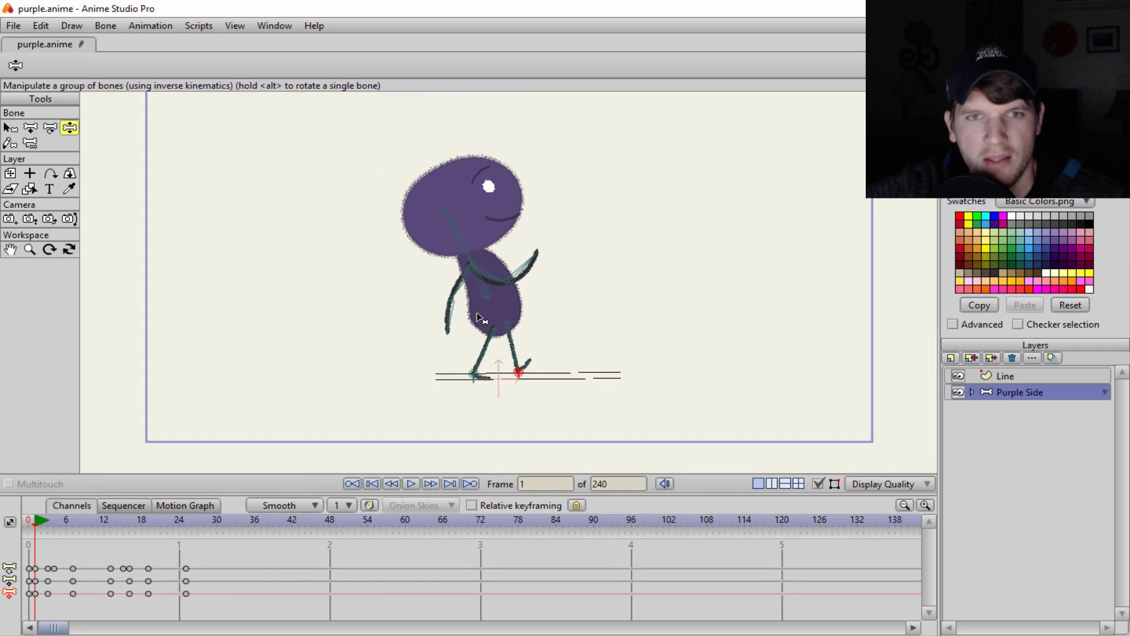
{"action": "scroll", "coordinate": [481, 295], "scroll_direction": "up", "scroll_amount": 5}
{"action": "scroll", "coordinate": [495, 330], "scroll_direction": "down", "scroll_amount": 2}
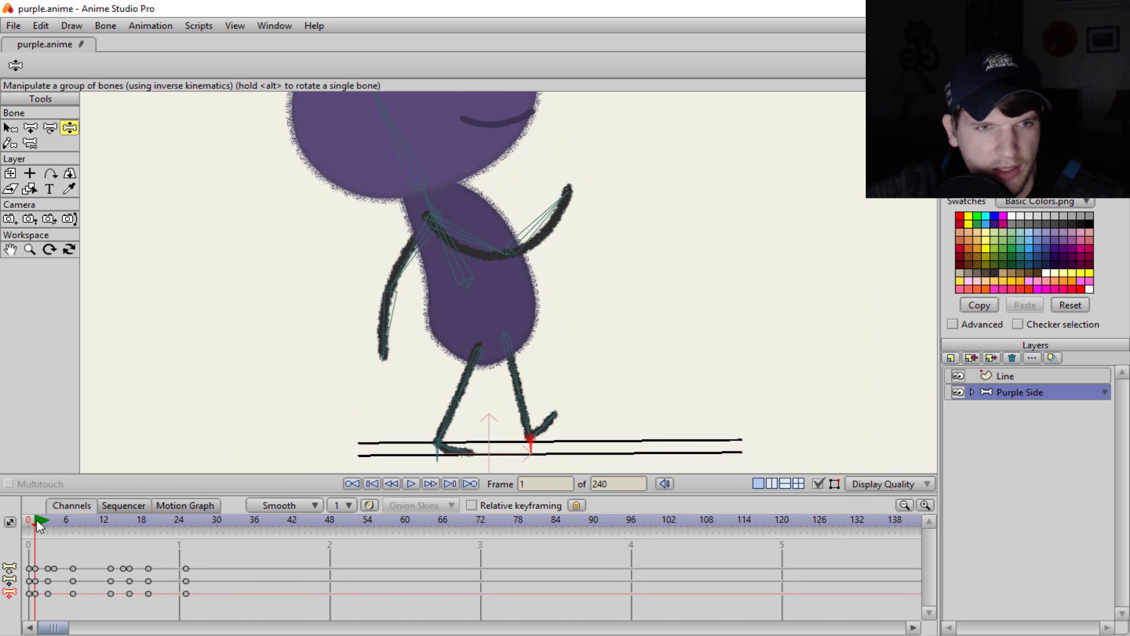
Step: Hide the torso bone and the far arm's upper bone, which overlap the near arm's shoulder
{"action": "mouse_move", "coordinate": [37, 522]}
{"action": "left_mouse_down"}
{"action": "mouse_move", "coordinate": [115, 530]}
{"action": "mouse_move", "coordinate": [36, 530]}
{"action": "left_mouse_up"}
{"action": "scroll", "coordinate": [599, 299], "scroll_direction": "up", "scroll_amount": 3}
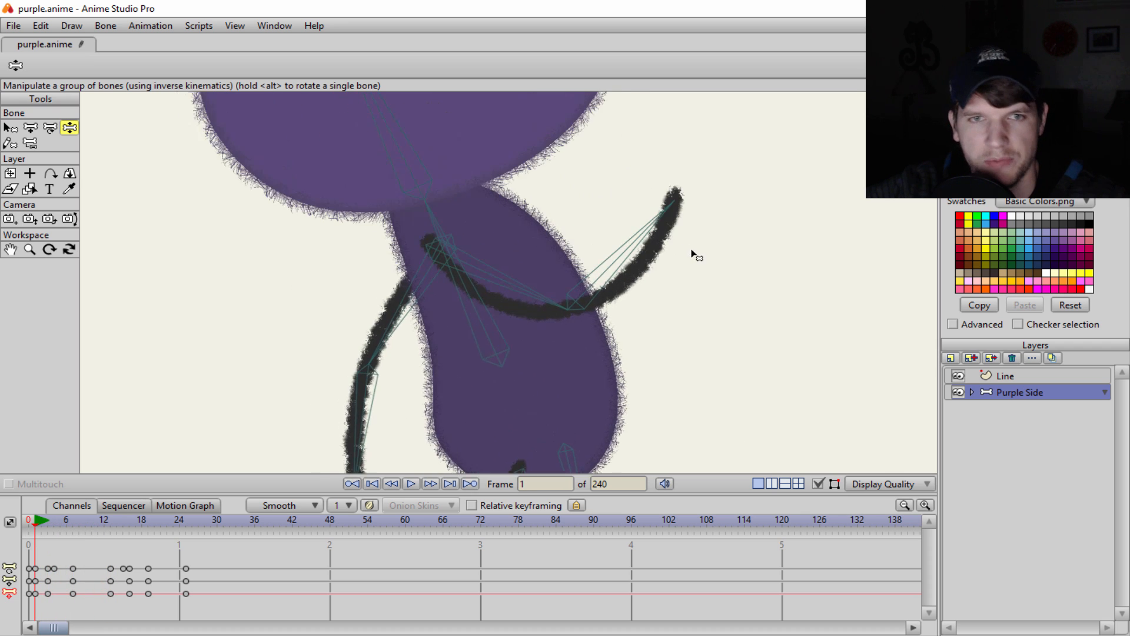
{"action": "scroll", "coordinate": [693, 253], "scroll_direction": "up", "scroll_amount": 5}
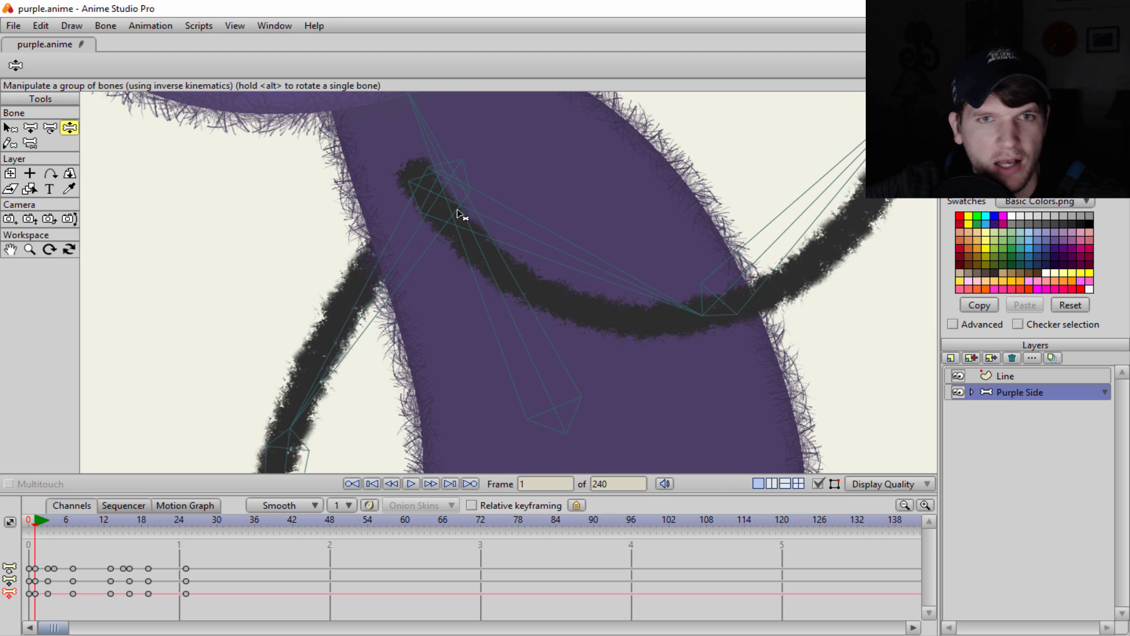
{"action": "scroll", "coordinate": [468, 214], "scroll_direction": "down", "scroll_amount": 5}
{"action": "scroll", "coordinate": [471, 214], "scroll_direction": "up", "scroll_amount": 5}
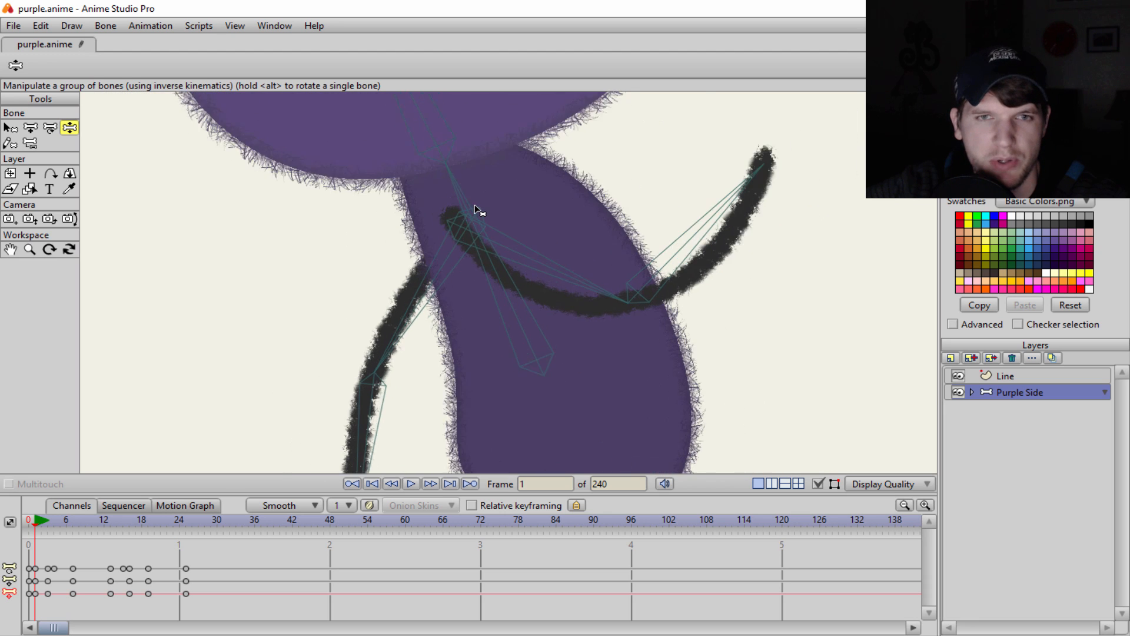
{"action": "scroll", "coordinate": [459, 193], "scroll_direction": "down", "scroll_amount": 1}
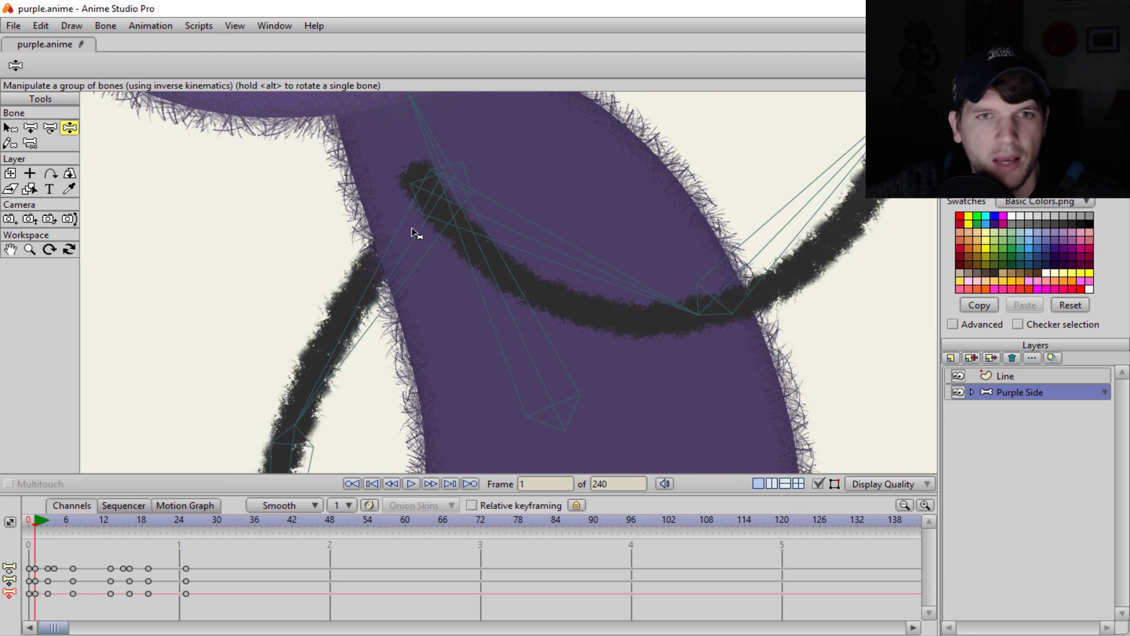
{"action": "key", "text": "b"}
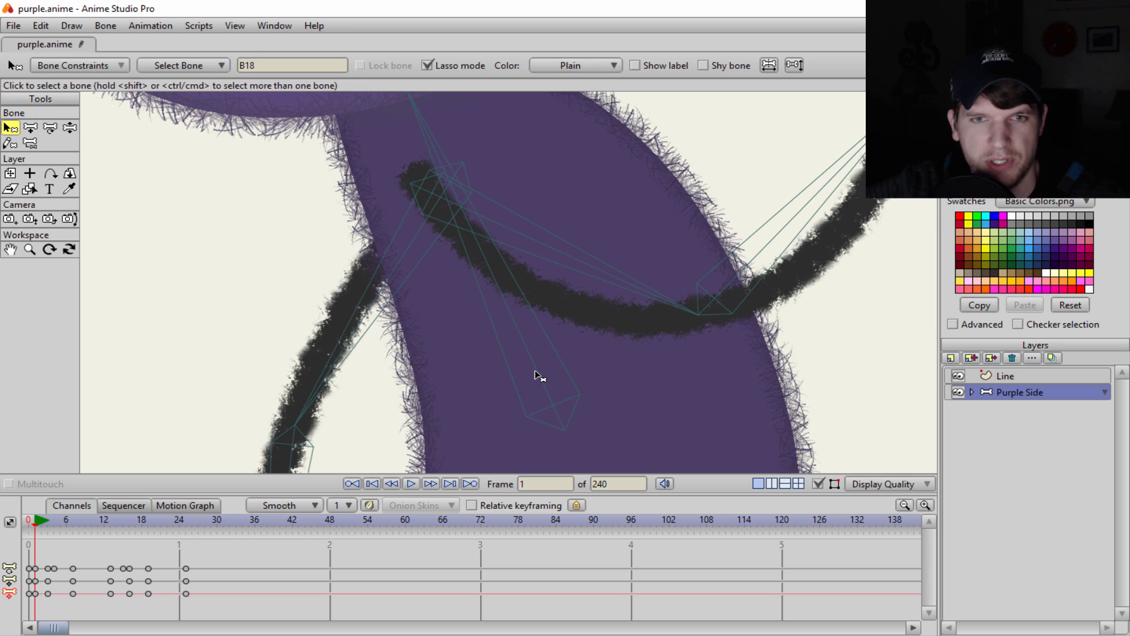
{"action": "left_click", "coordinate": [515, 367]}
{"action": "left_click", "coordinate": [384, 285], "text": "shift"}
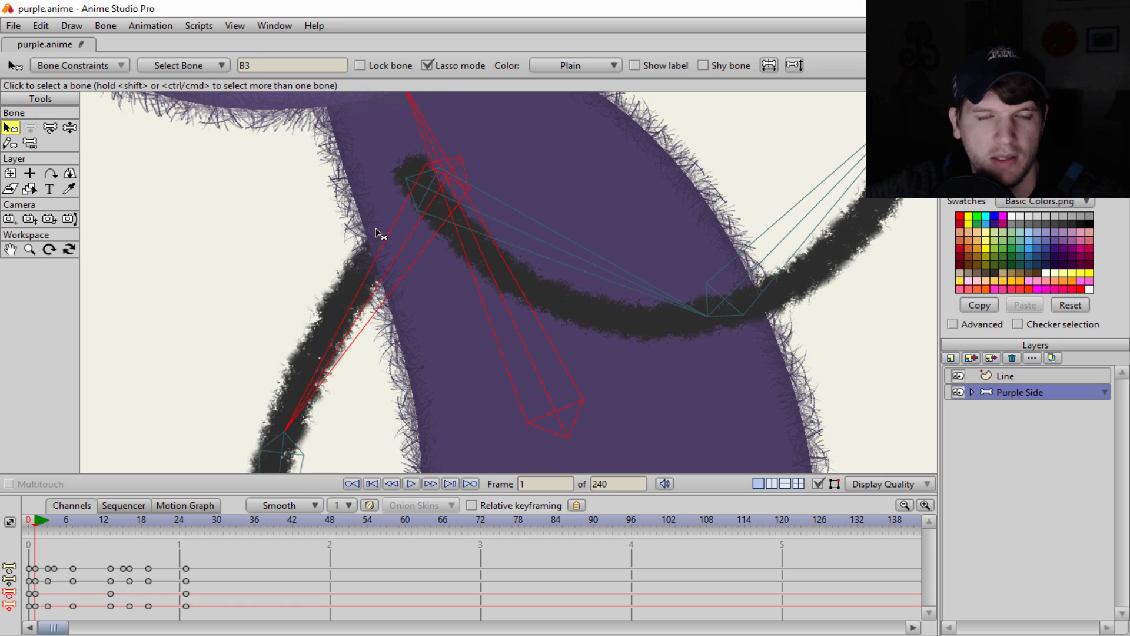
{"action": "left_click", "coordinate": [106, 26]}
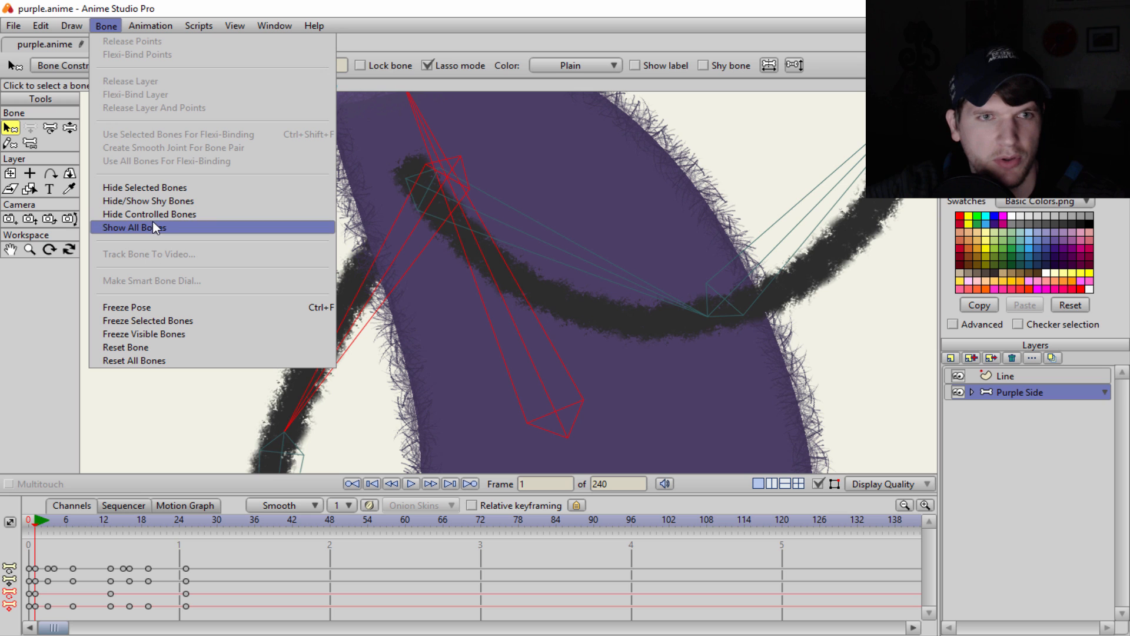
{"action": "left_click", "coordinate": [159, 193]}
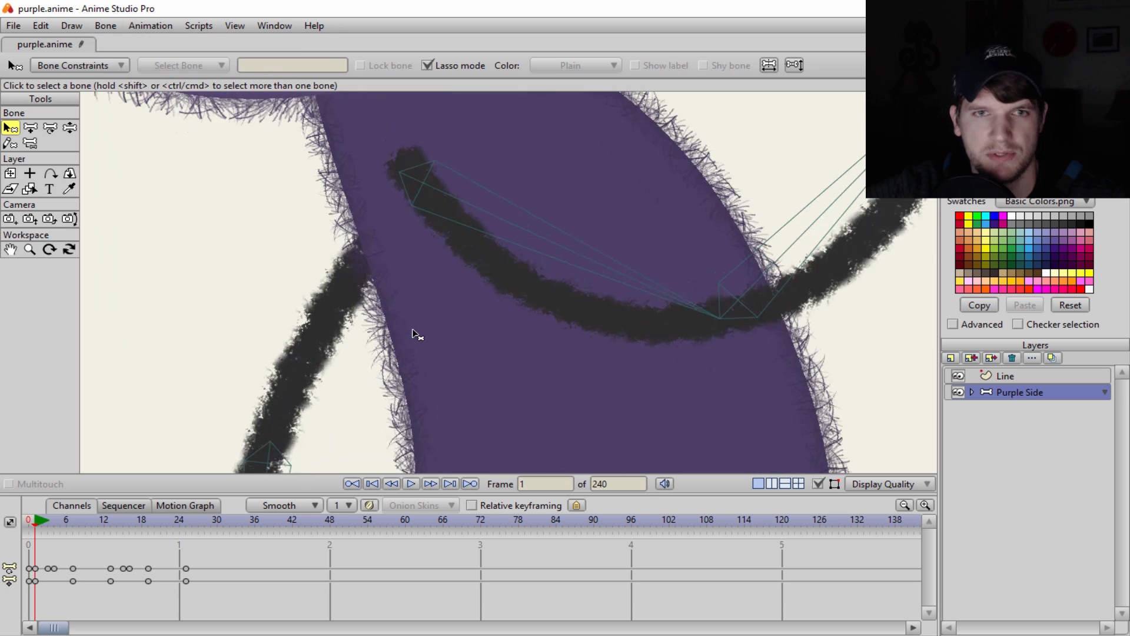
Step: At frame 1, shift the near arm's upper bone forward at the shoulder to about Y -0.0264 with the Transform Bone tool
{"action": "scroll", "coordinate": [426, 294], "scroll_direction": "down", "scroll_amount": 5}
{"action": "scroll", "coordinate": [457, 295], "scroll_direction": "up", "scroll_amount": 3}
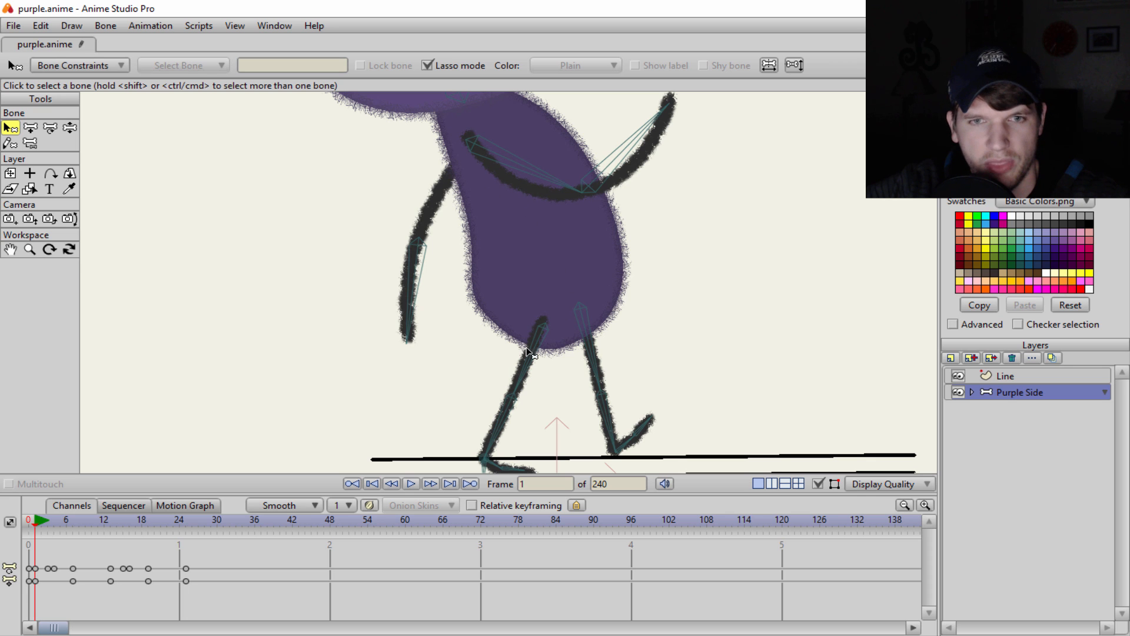
{"action": "scroll", "coordinate": [539, 156], "scroll_direction": "up", "scroll_amount": 2}
{"action": "left_click", "coordinate": [541, 152]}
{"action": "key", "text": "t"}
{"action": "scroll", "coordinate": [462, 282], "scroll_direction": "up", "scroll_amount": 3}
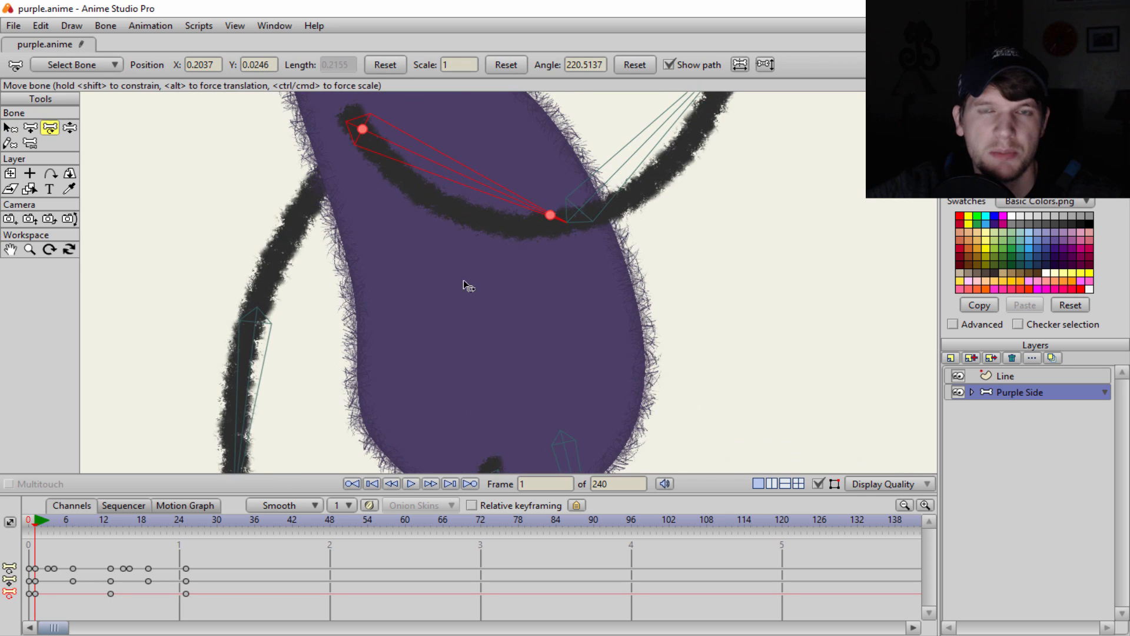
{"action": "scroll", "coordinate": [474, 371], "scroll_direction": "down", "scroll_amount": 3}
{"action": "left_click_drag", "start_coordinate": [472, 364], "coordinate": [470, 289]}
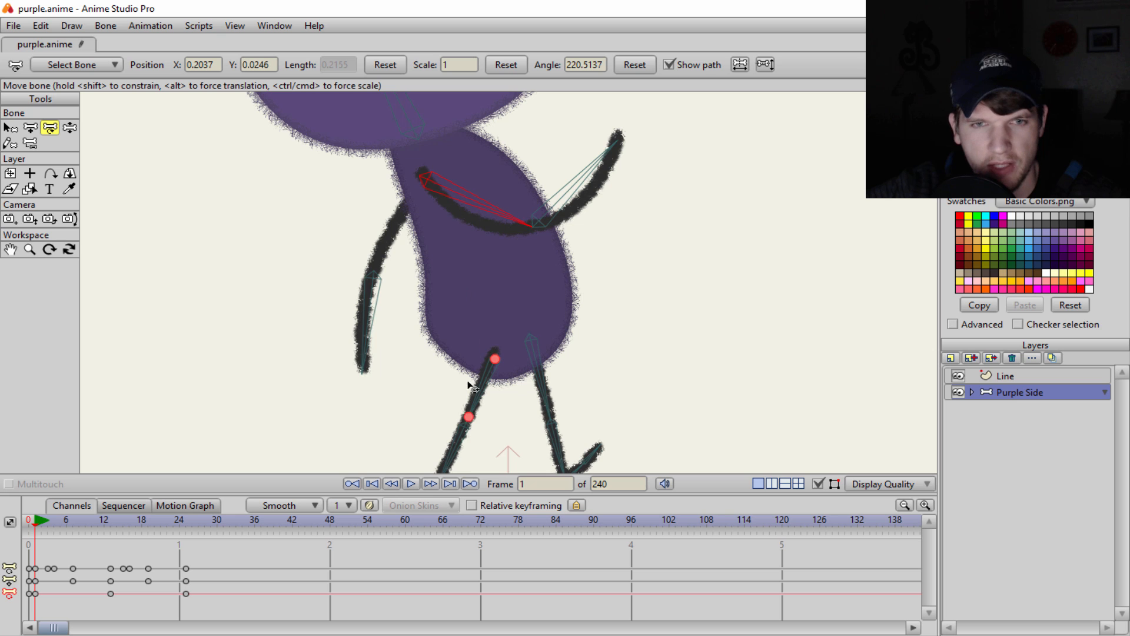
{"action": "left_click_drag", "start_coordinate": [469, 386], "coordinate": [447, 251]}
{"action": "scroll", "coordinate": [448, 159], "scroll_direction": "up", "scroll_amount": 7}
{"action": "left_click_drag", "start_coordinate": [446, 157], "coordinate": [538, 369]}
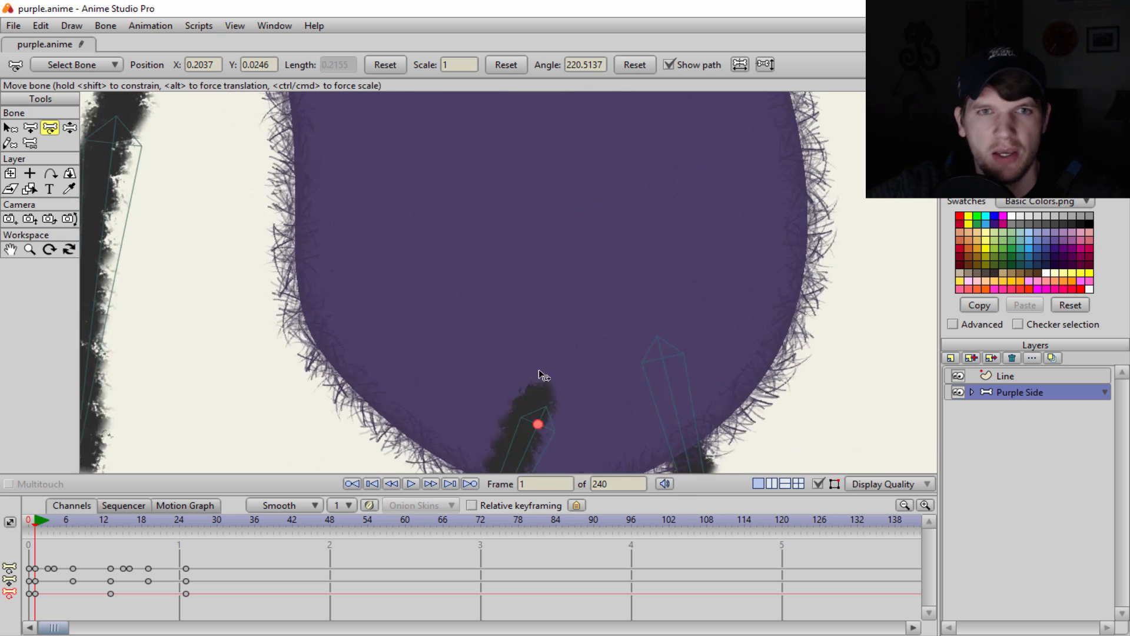
{"action": "scroll", "coordinate": [506, 235], "scroll_direction": "down", "scroll_amount": 5}
{"action": "left_click_drag", "start_coordinate": [487, 170], "coordinate": [513, 354]}
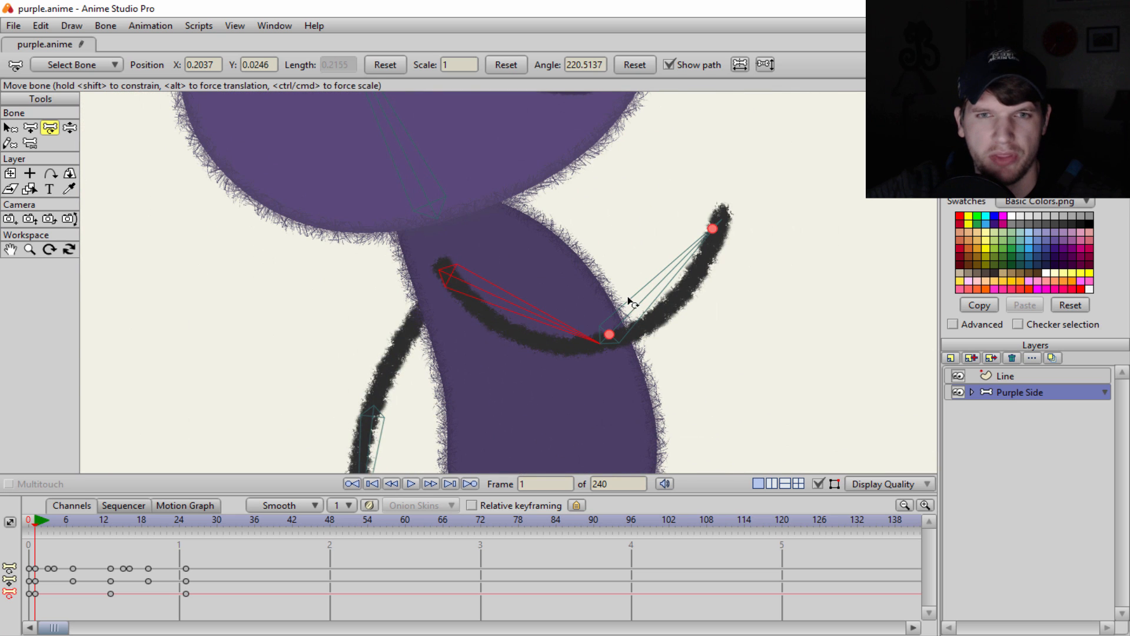
{"action": "scroll", "coordinate": [524, 265], "scroll_direction": "up", "scroll_amount": 4}
{"action": "left_click_drag", "start_coordinate": [415, 229], "coordinate": [468, 245]}
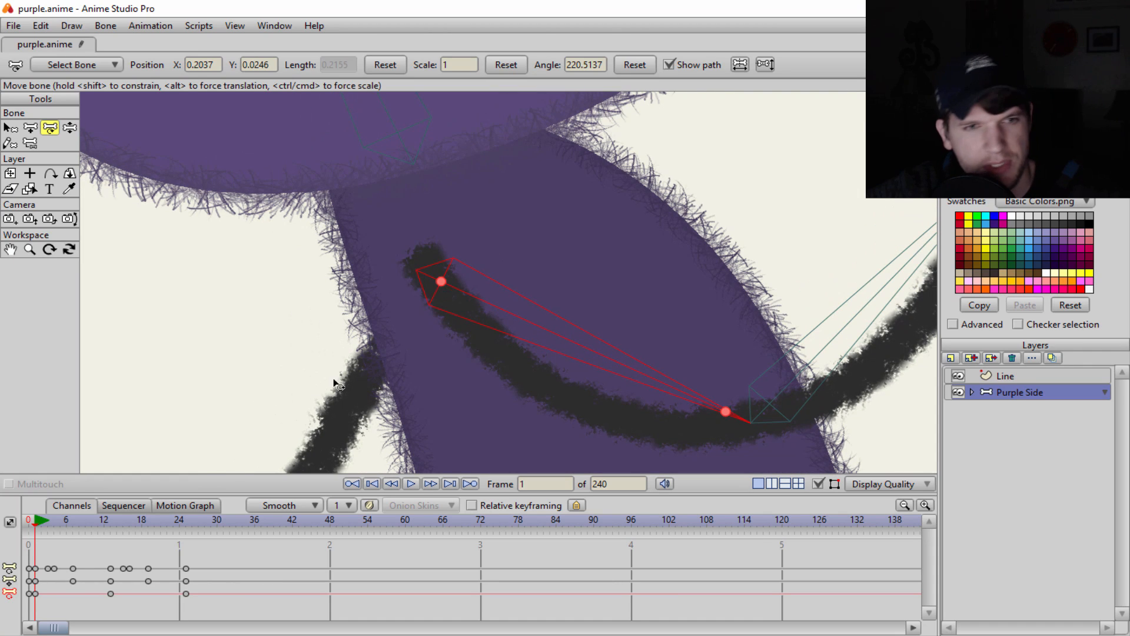
{"action": "left_click_drag", "start_coordinate": [440, 286], "coordinate": [534, 268]}
{"action": "key", "text": "ctrl+z"}
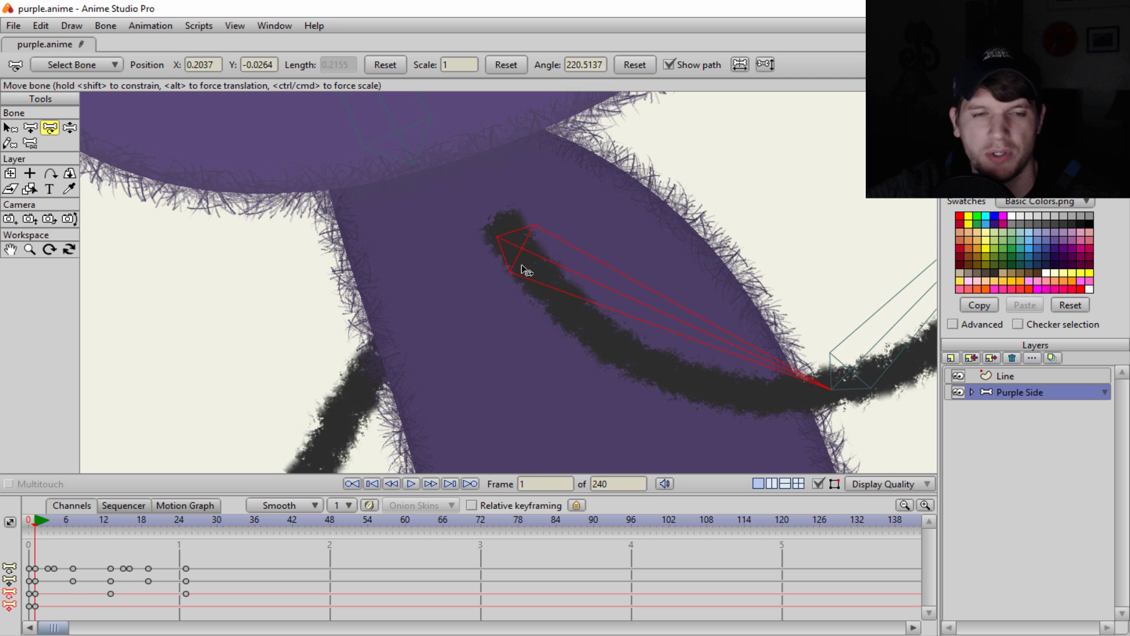
Step: Copy the near upper arm bone's position keyframe from frame 0 to frame 13 and its frame 1 keyframe to frame 25
{"action": "left_click_drag", "start_coordinate": [40, 527], "coordinate": [111, 525]}
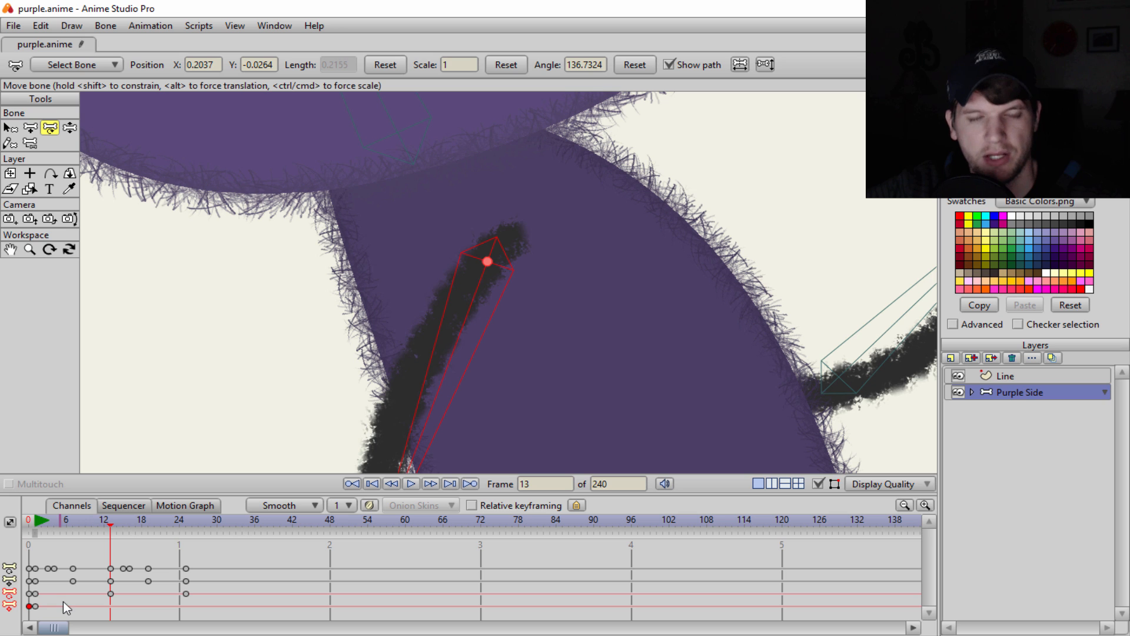
{"action": "key", "text": "ctrl+v"}
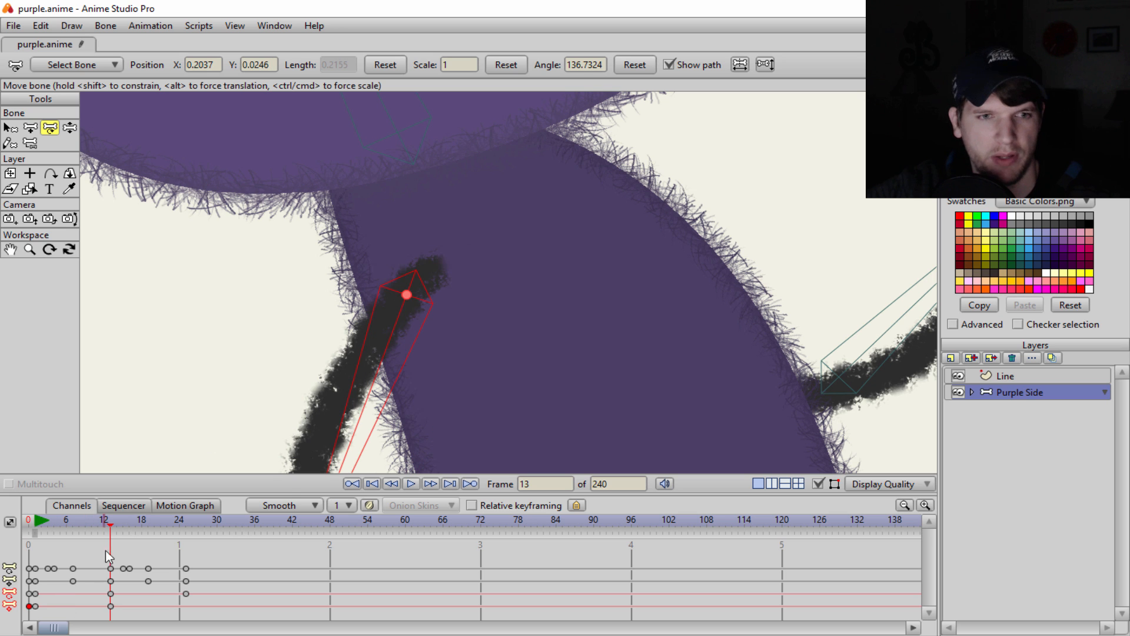
{"action": "left_click_drag", "start_coordinate": [108, 530], "coordinate": [22, 545]}
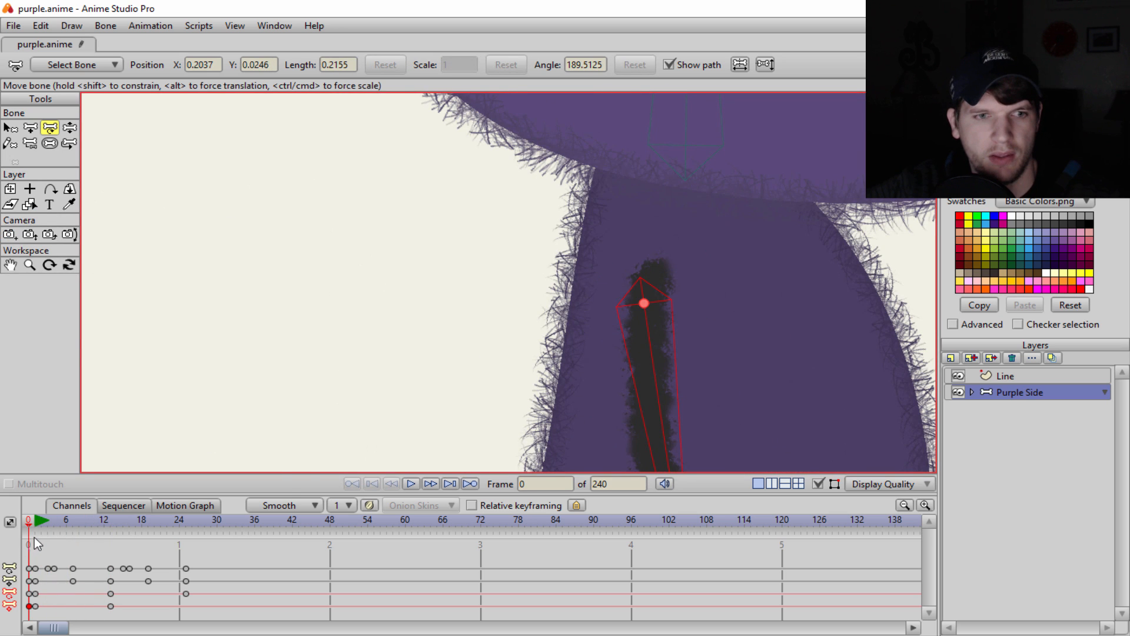
{"action": "left_click", "coordinate": [34, 537]}
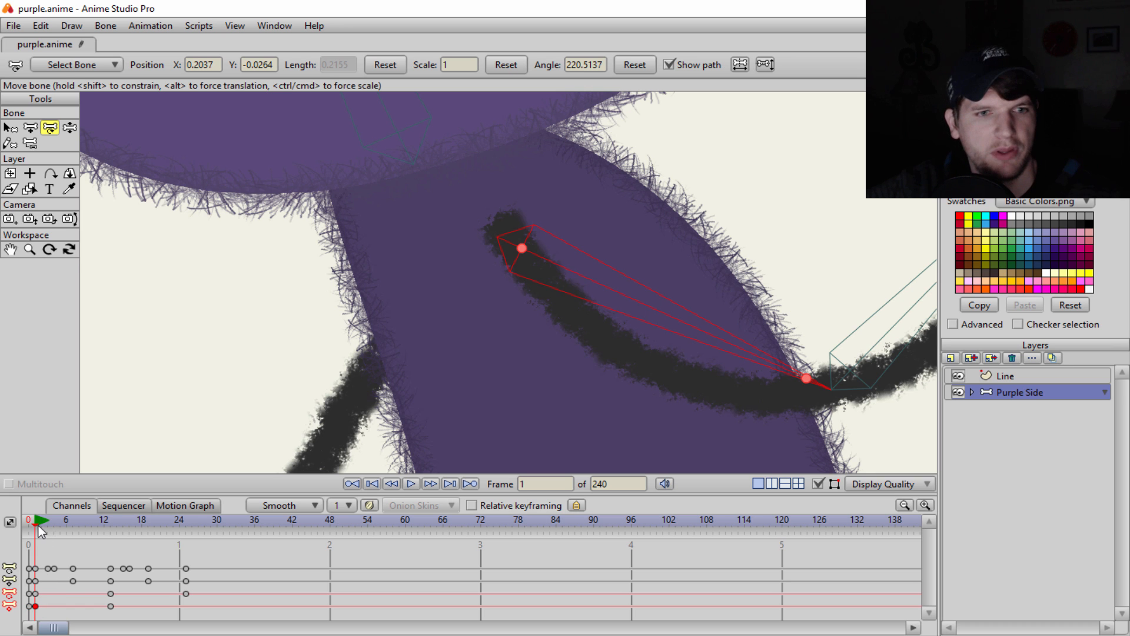
{"action": "left_click", "coordinate": [191, 526]}
{"action": "left_click", "coordinate": [185, 529]}
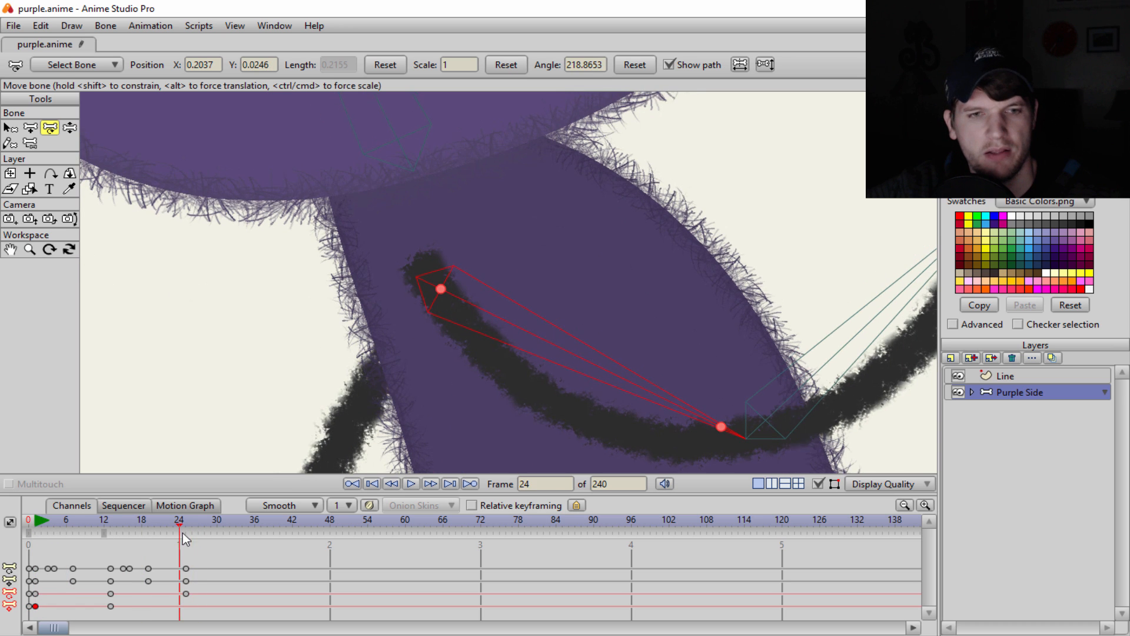
{"action": "scroll", "coordinate": [436, 287], "scroll_direction": "up", "scroll_amount": 6}
{"action": "left_click_drag", "start_coordinate": [443, 377], "coordinate": [432, 347]}
{"action": "scroll", "coordinate": [432, 348], "scroll_direction": "up", "scroll_amount": 2}
{"action": "scroll", "coordinate": [420, 339], "scroll_direction": "down", "scroll_amount": 5}
{"action": "left_click_drag", "start_coordinate": [355, 377], "coordinate": [347, 407]}
{"action": "scroll", "coordinate": [347, 407], "scroll_direction": "up", "scroll_amount": 2}
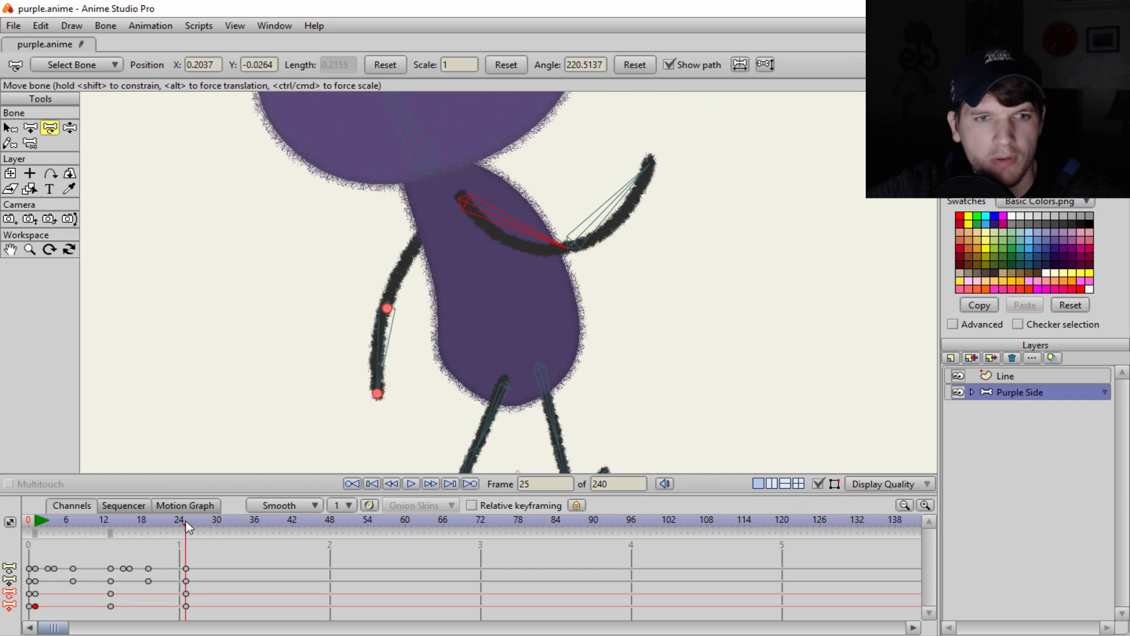
Step: Scrub back to frame 1 to check the near arm's swing, and show all hidden bones again
{"action": "left_click_drag", "start_coordinate": [187, 526], "coordinate": [93, 545]}
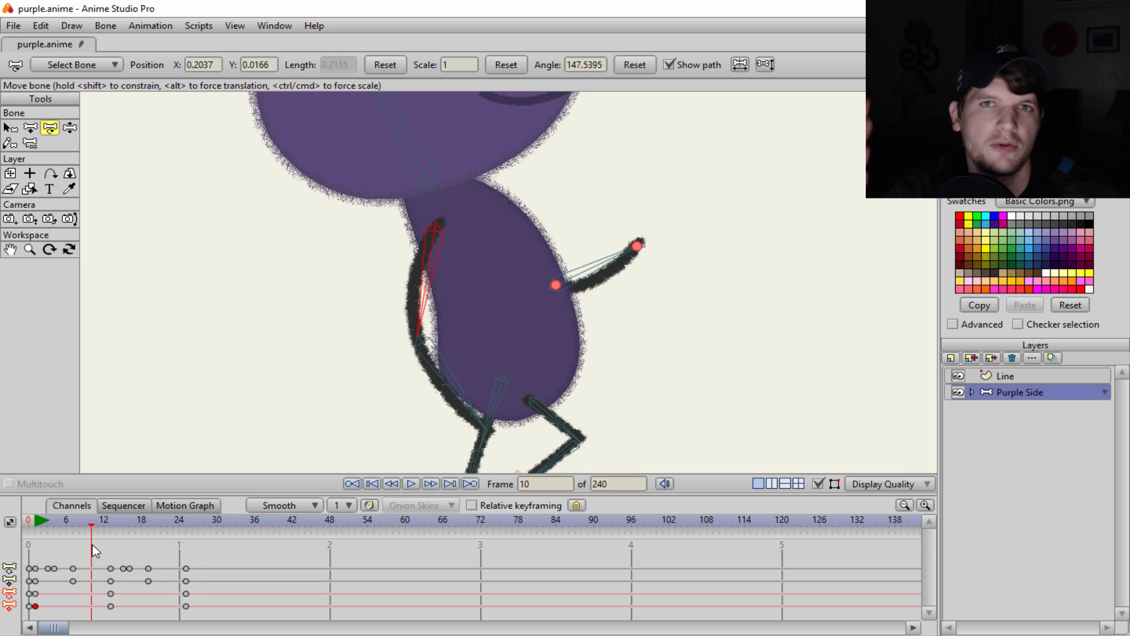
{"action": "left_click", "coordinate": [39, 534]}
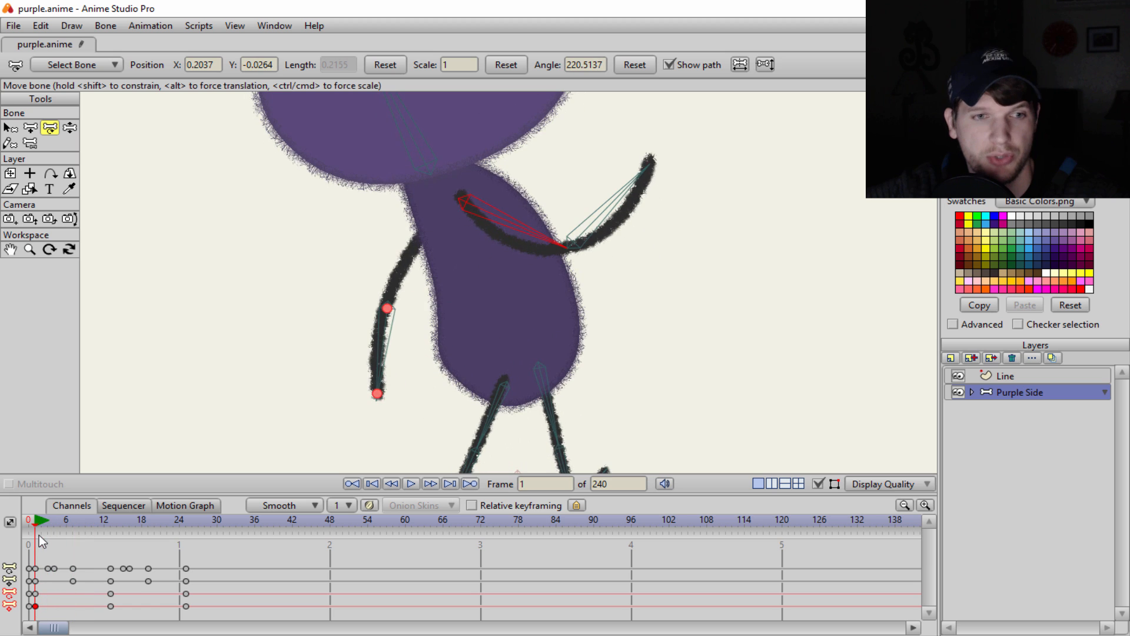
{"action": "scroll", "coordinate": [285, 255], "scroll_direction": "up", "scroll_amount": 8}
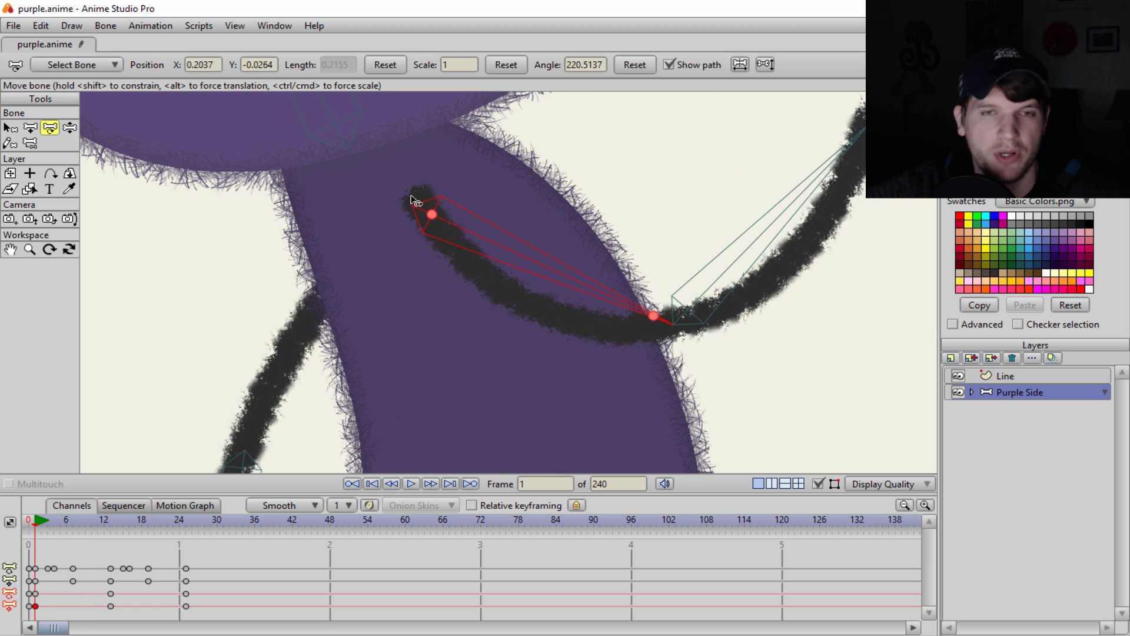
{"action": "scroll", "coordinate": [413, 201], "scroll_direction": "down", "scroll_amount": 5}
{"action": "scroll", "coordinate": [492, 397], "scroll_direction": "up", "scroll_amount": 4}
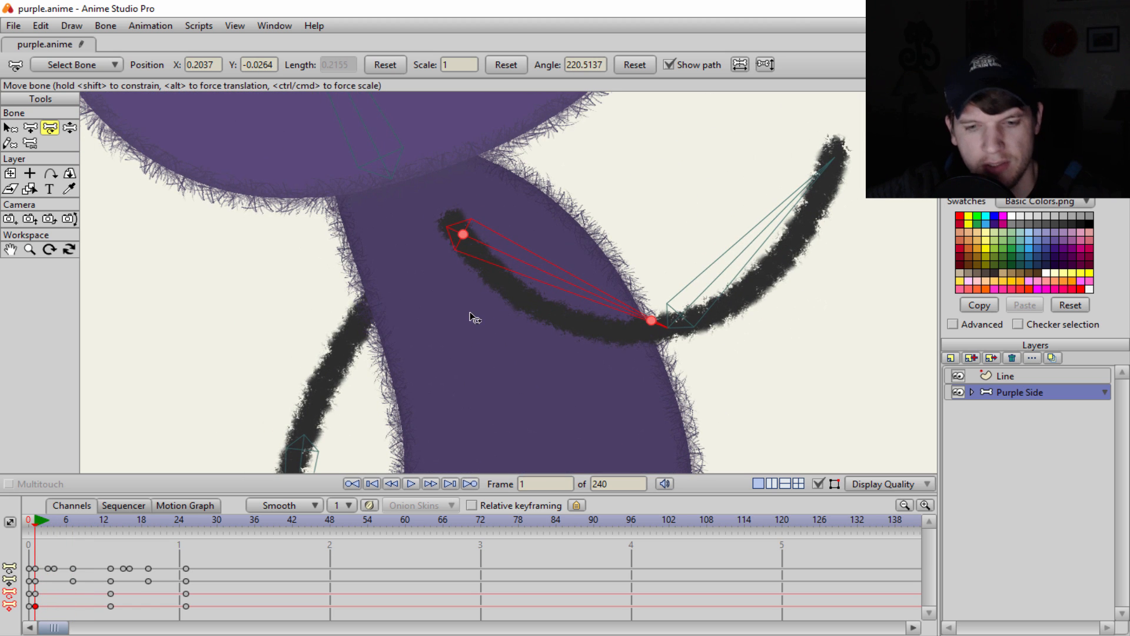
{"action": "left_click", "coordinate": [106, 26]}
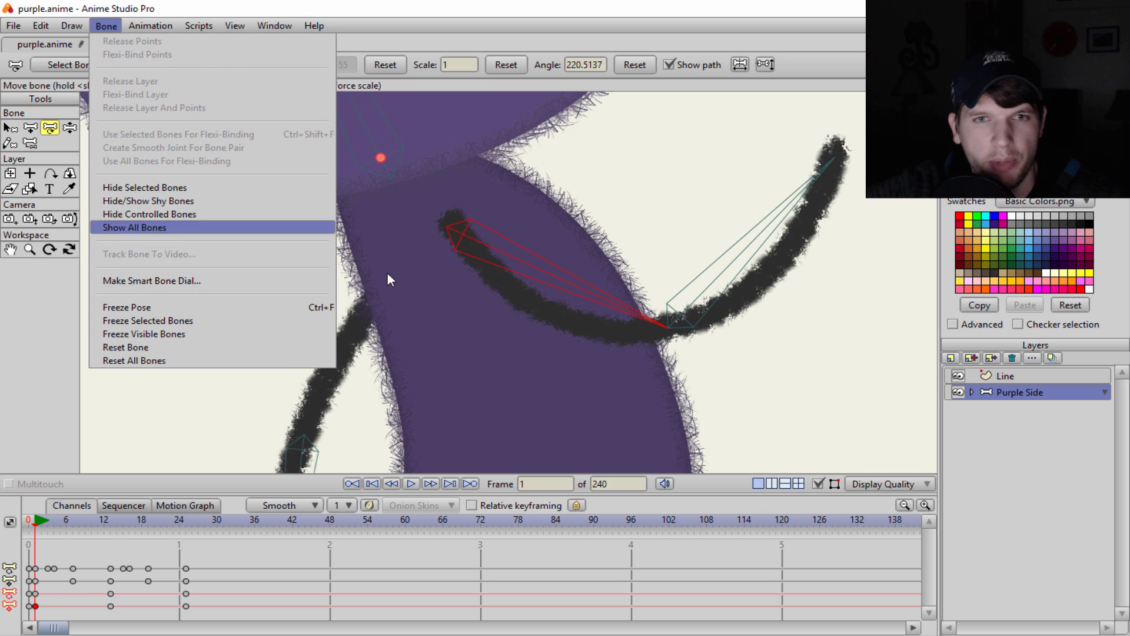
{"action": "left_click", "coordinate": [155, 228]}
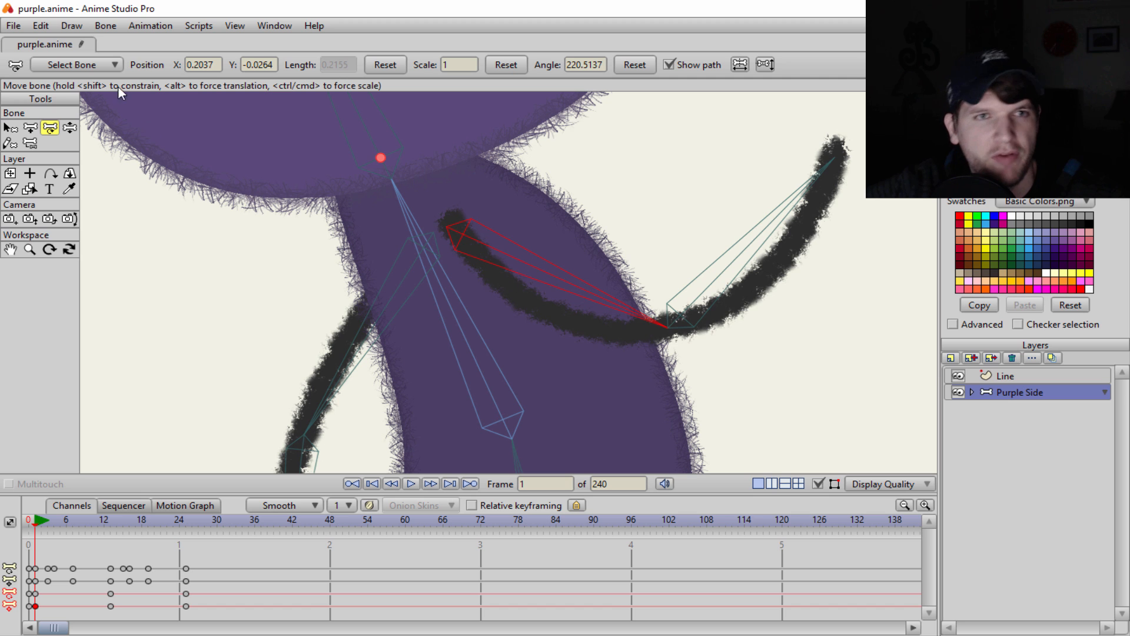
Step: Hide the near arm's upper bone and, at frame 1, shift the far arm's upper bone backward at the shoulder to about Y 0.0125
{"action": "left_click", "coordinate": [142, 28]}
{"action": "mouse_move", "coordinate": [97, 22]}
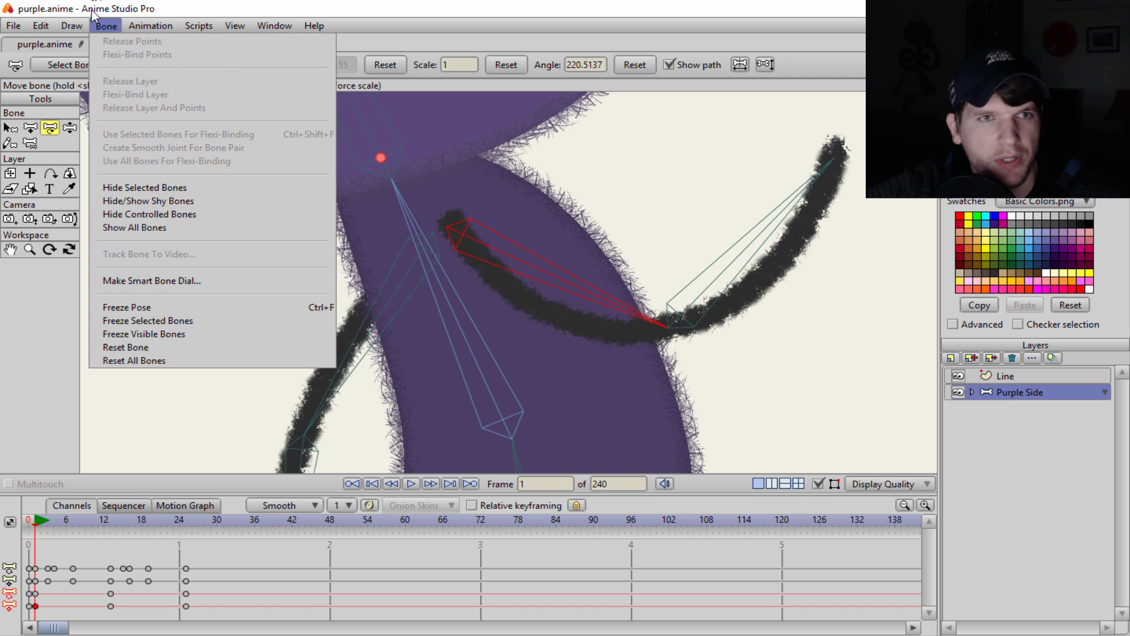
{"action": "left_click", "coordinate": [145, 187]}
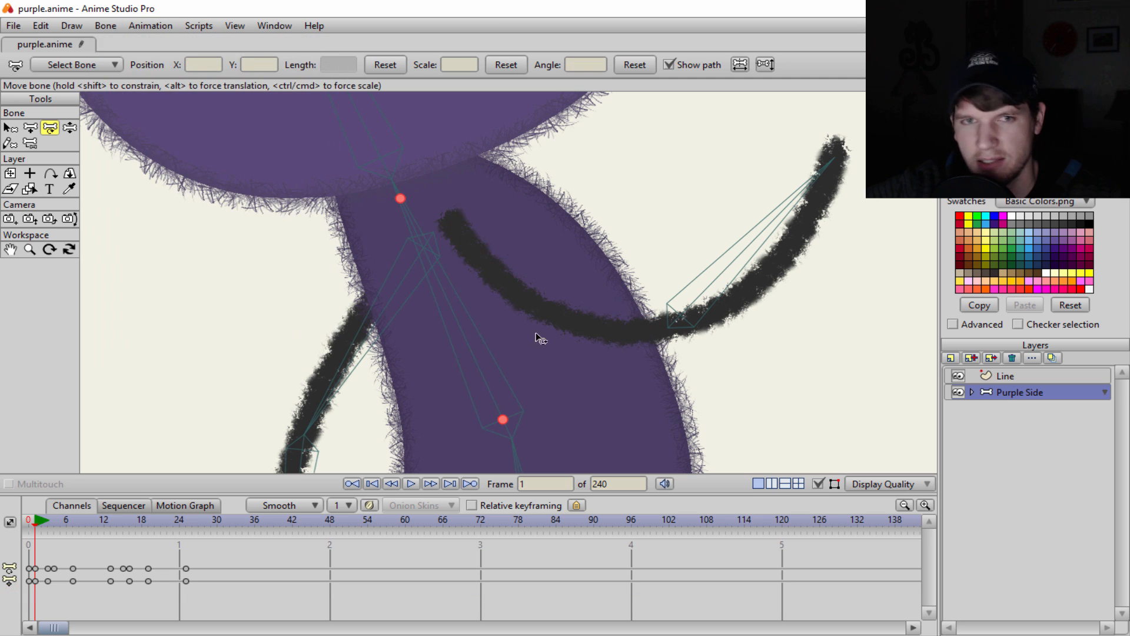
{"action": "scroll", "coordinate": [443, 300], "scroll_direction": "up", "scroll_amount": 2}
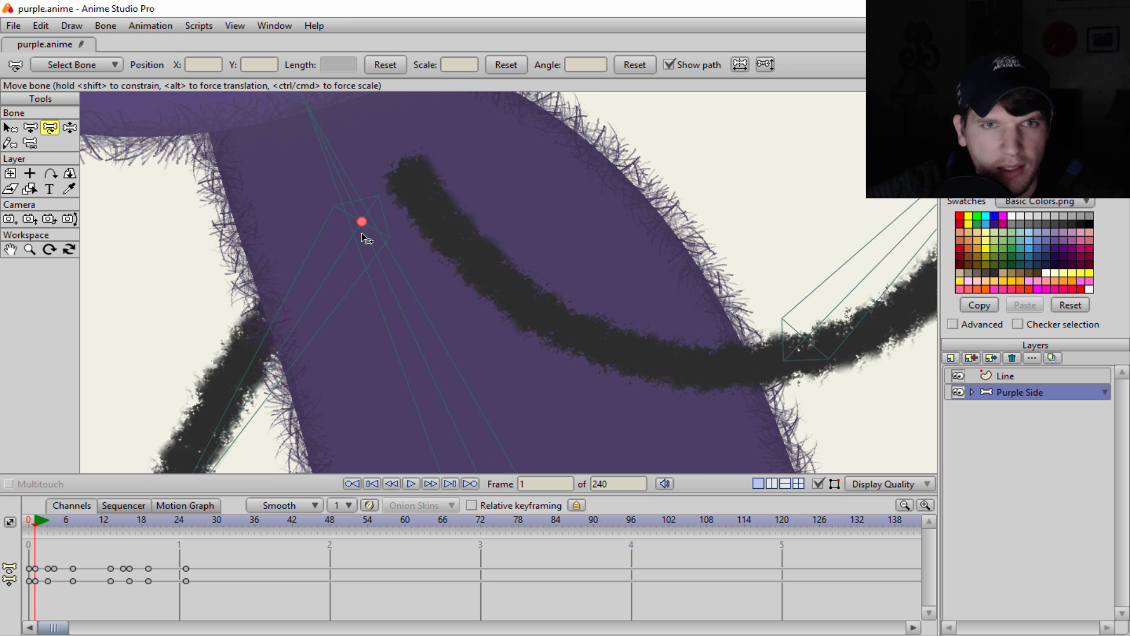
{"action": "scroll", "coordinate": [368, 229], "scroll_direction": "down", "scroll_amount": 2}
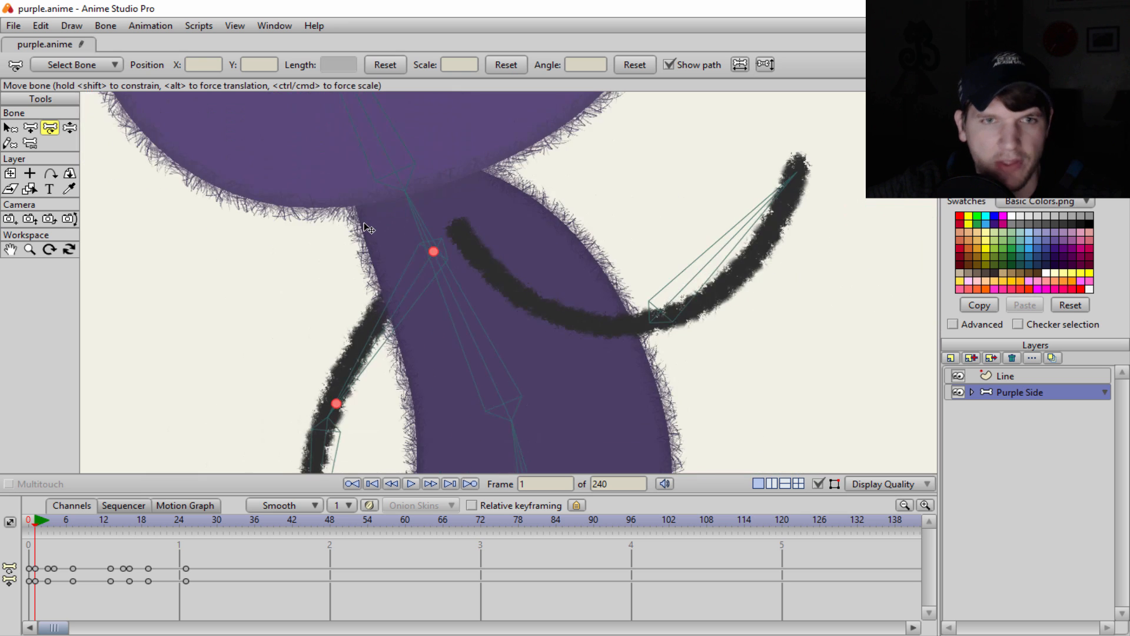
{"action": "scroll", "coordinate": [419, 255], "scroll_direction": "up", "scroll_amount": 3}
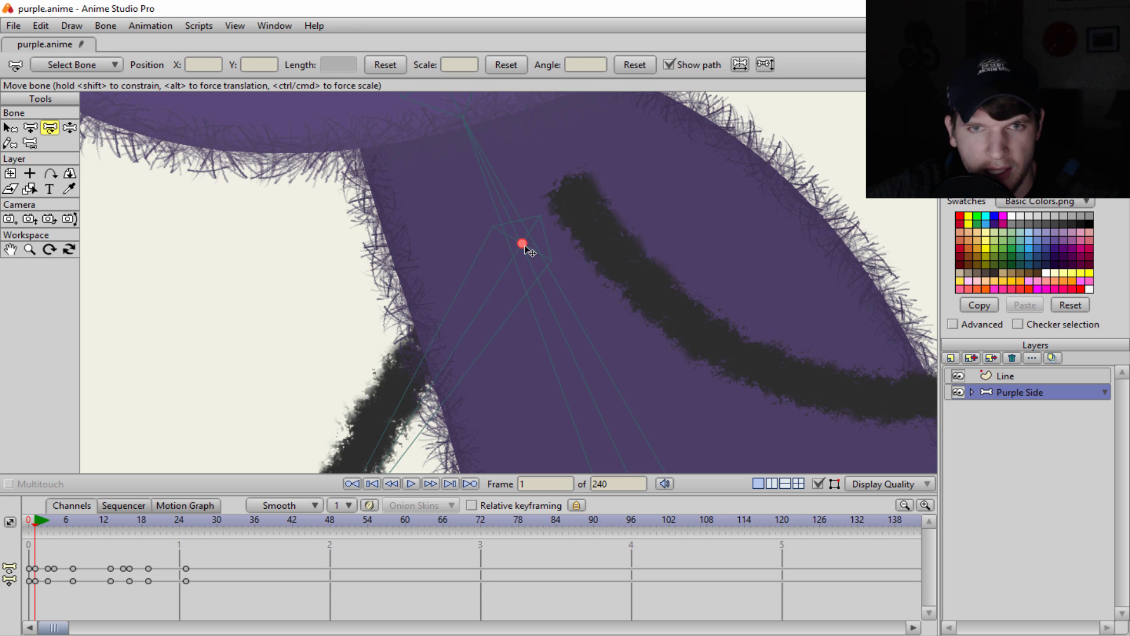
{"action": "left_click", "coordinate": [523, 244]}
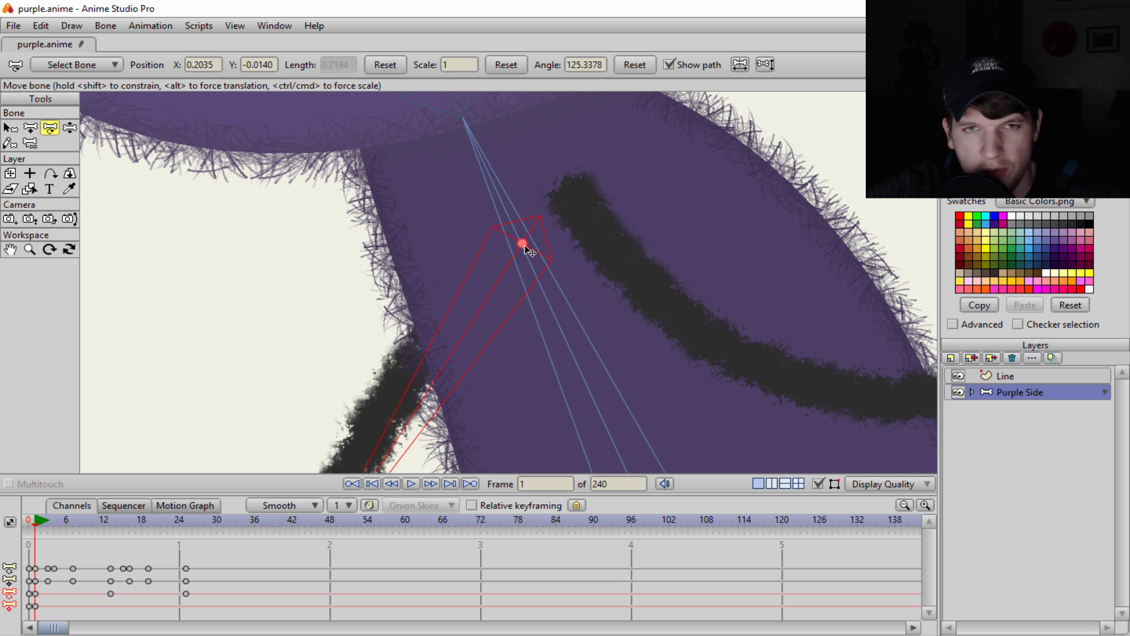
{"action": "left_click_drag", "start_coordinate": [526, 247], "coordinate": [477, 269]}
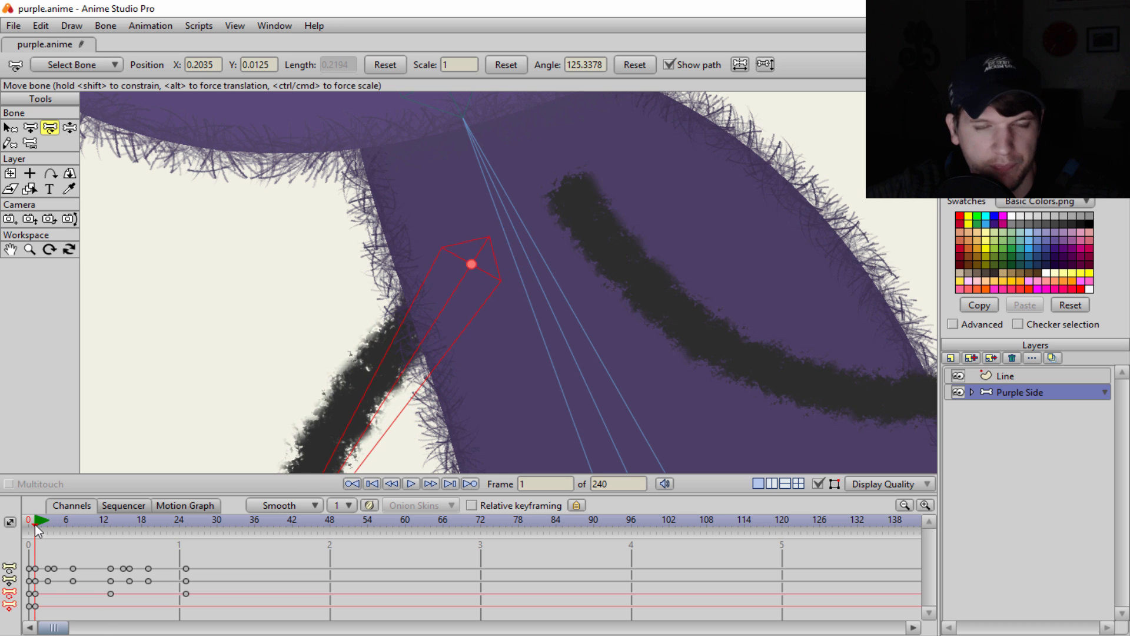
Step: At frame 13, shift the far arm's upper bone forward at the shoulder, toward the character's chest
{"action": "left_click_drag", "start_coordinate": [34, 525], "coordinate": [112, 534]}
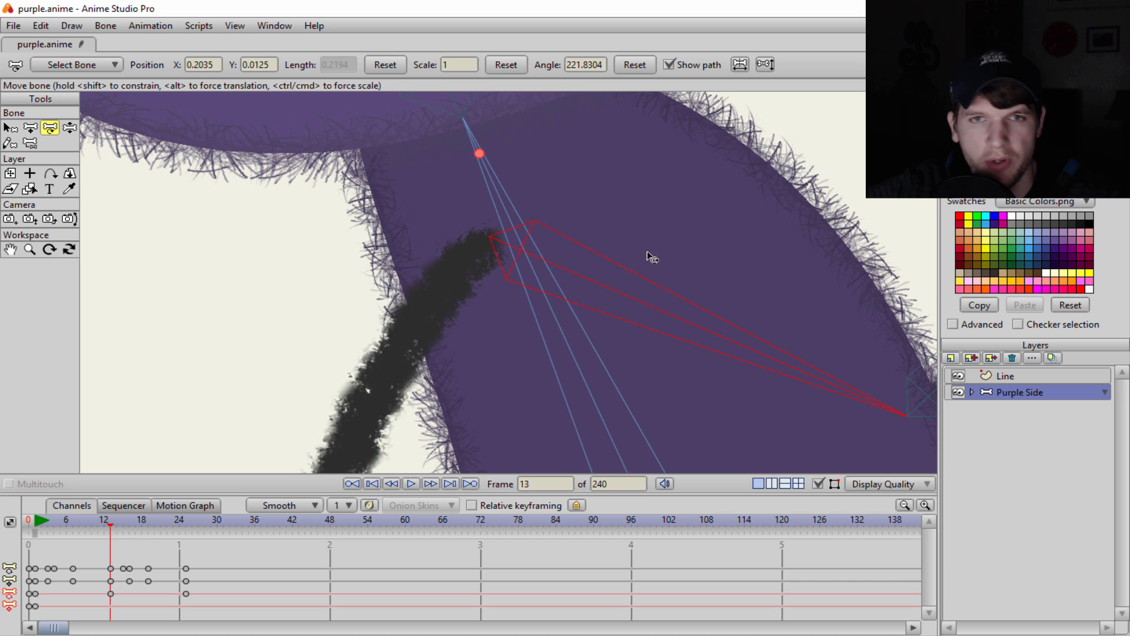
{"action": "scroll", "coordinate": [641, 259], "scroll_direction": "down", "scroll_amount": 2}
{"action": "left_click_drag", "start_coordinate": [638, 260], "coordinate": [527, 288]}
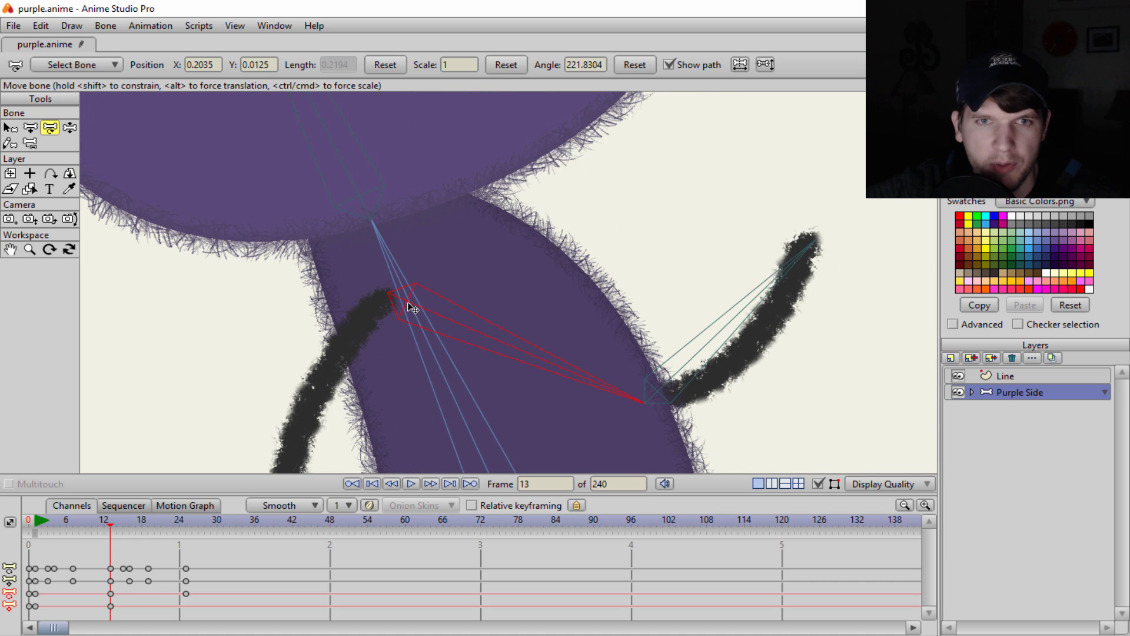
{"action": "left_click_drag", "start_coordinate": [411, 307], "coordinate": [469, 296]}
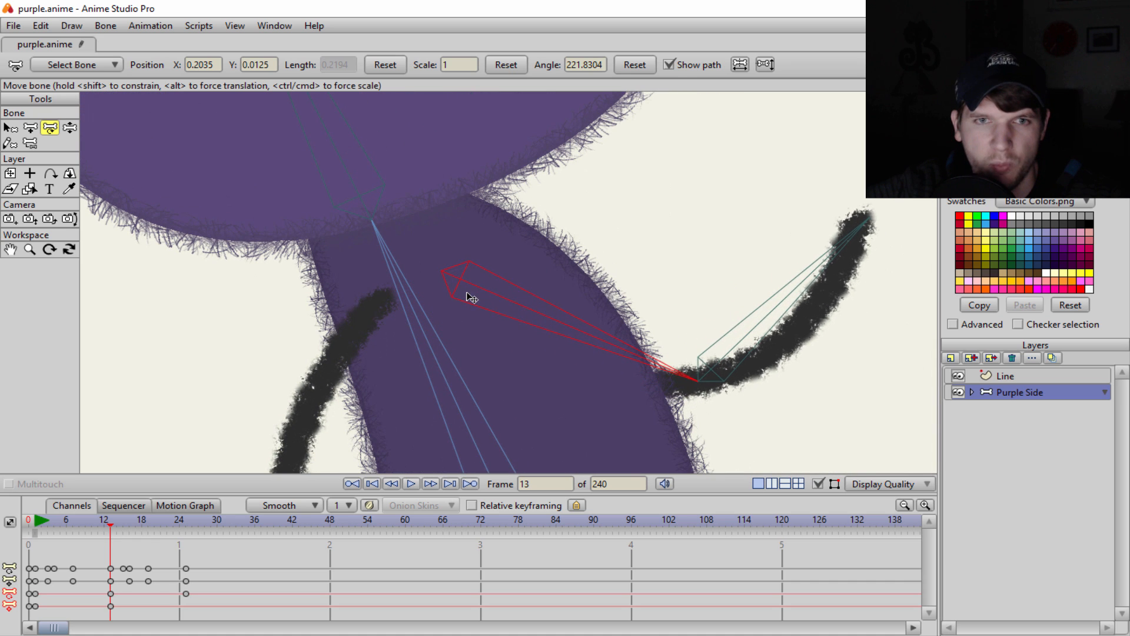
Step: Copy the far upper arm bone's frame 1 position keyframe to frame 25, and show all hidden bones again
{"action": "left_click_drag", "start_coordinate": [108, 520], "coordinate": [39, 628]}
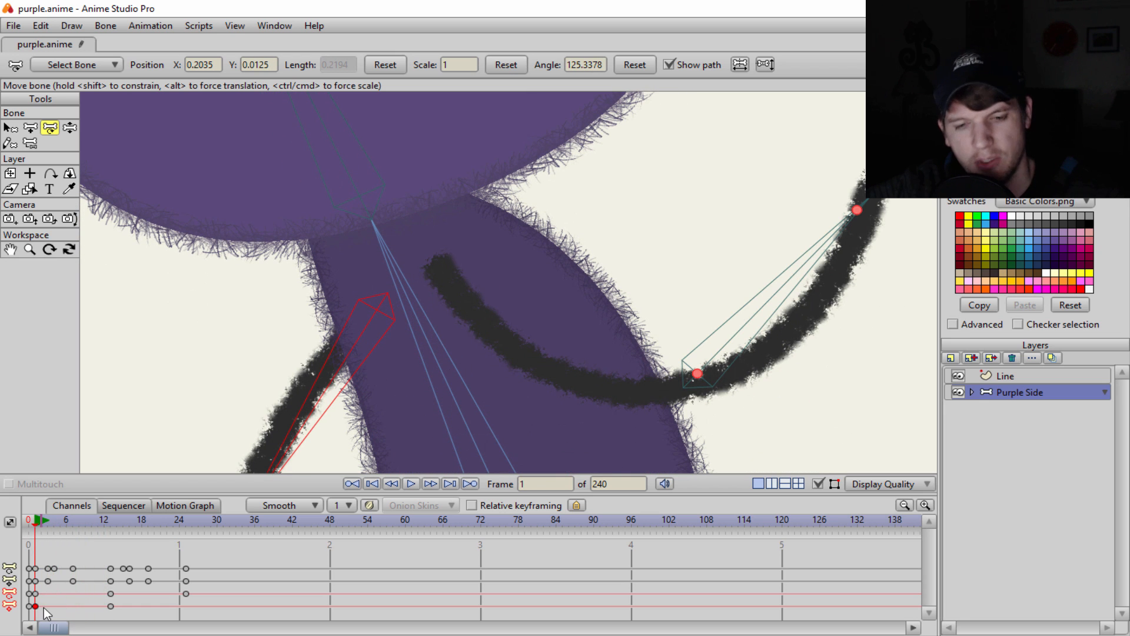
{"action": "left_click_drag", "start_coordinate": [40, 525], "coordinate": [188, 531]}
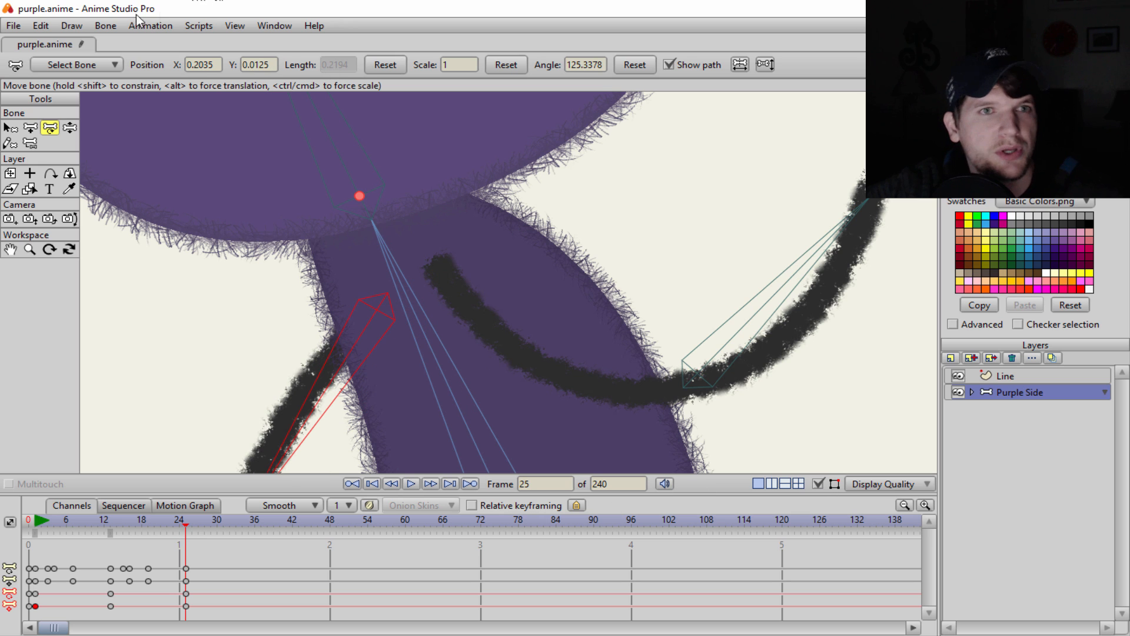
{"action": "left_click", "coordinate": [105, 26]}
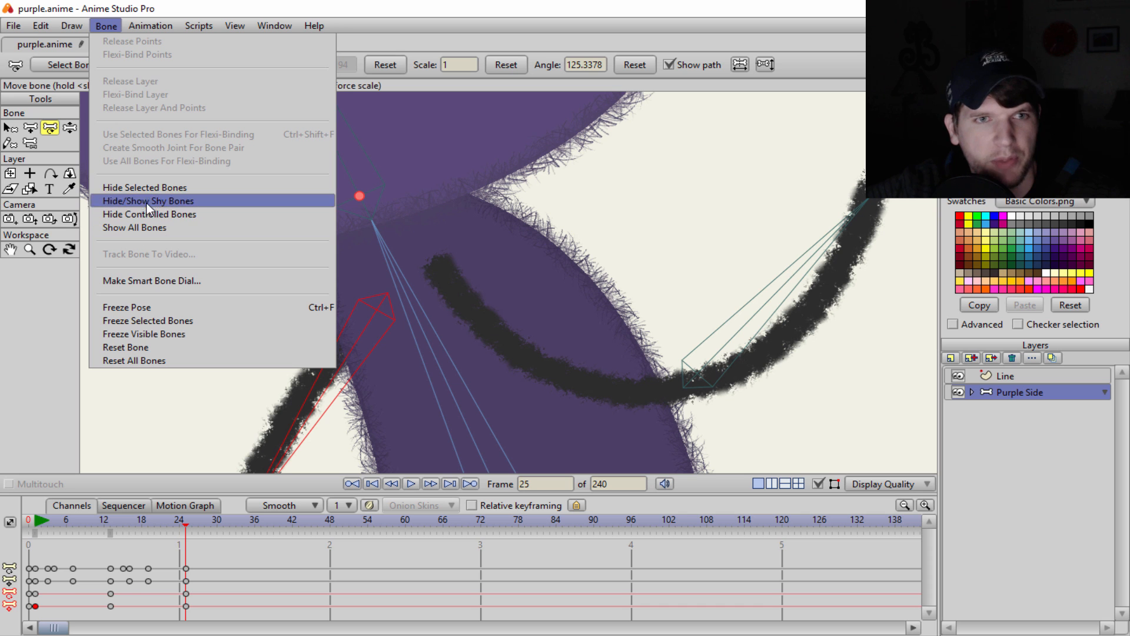
{"action": "left_click", "coordinate": [146, 227]}
Step: Scrub back from frame 25 to frame 2 and examine both arms' shoulder positions against the torso
{"action": "scroll", "coordinate": [570, 297], "scroll_direction": "down", "scroll_amount": 3}
{"action": "scroll", "coordinate": [550, 189], "scroll_direction": "up", "scroll_amount": 5}
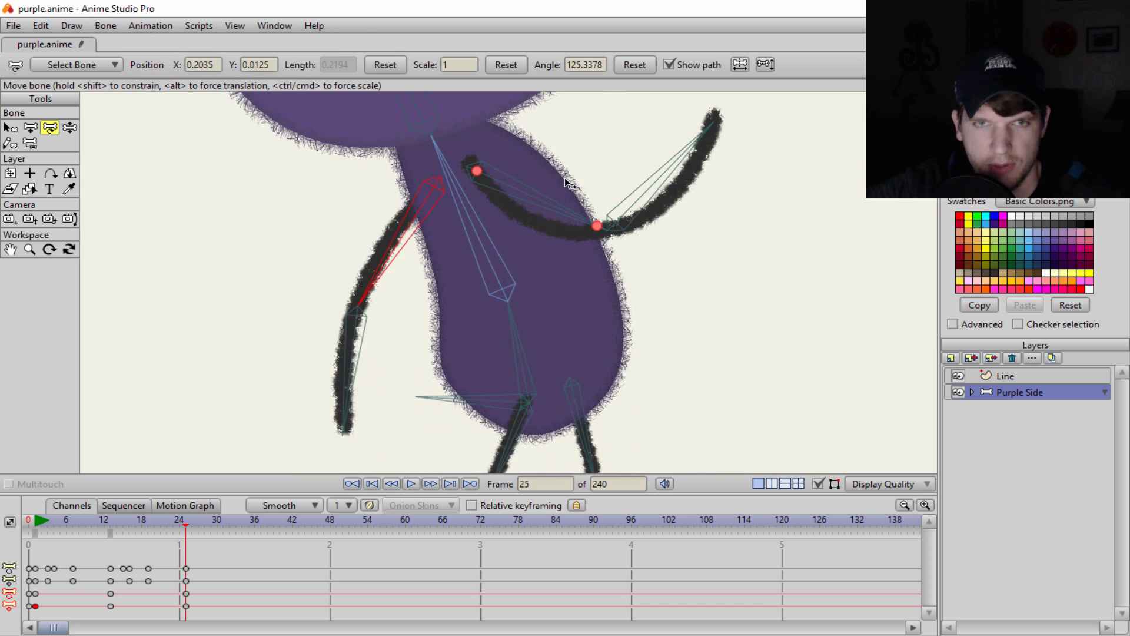
{"action": "scroll", "coordinate": [429, 131], "scroll_direction": "up", "scroll_amount": 3}
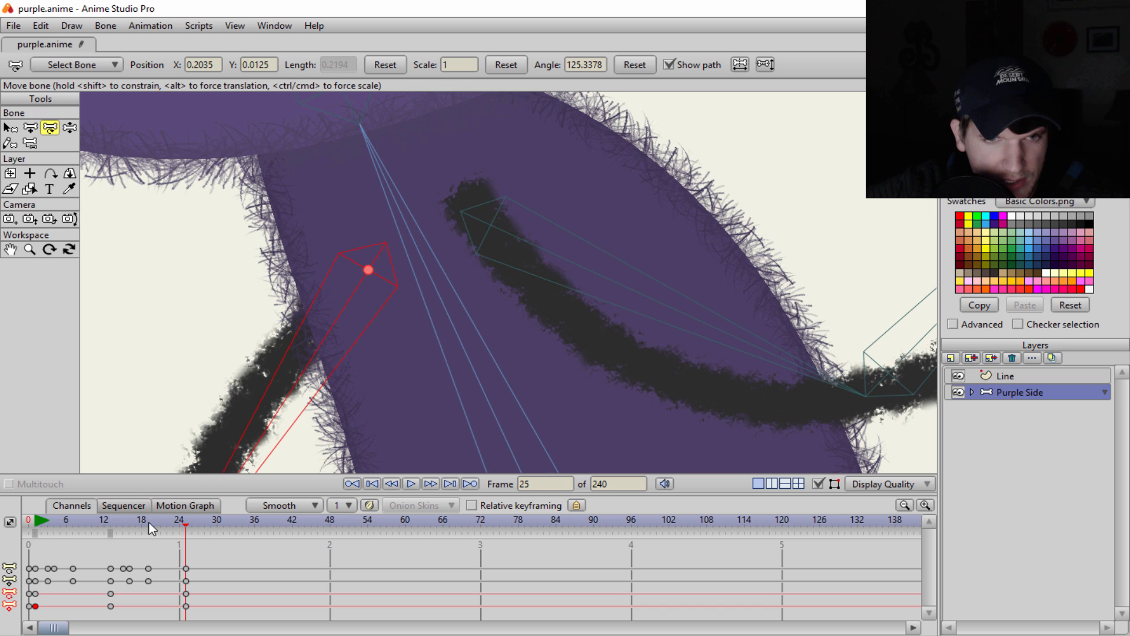
{"action": "left_click_drag", "start_coordinate": [185, 526], "coordinate": [42, 529]}
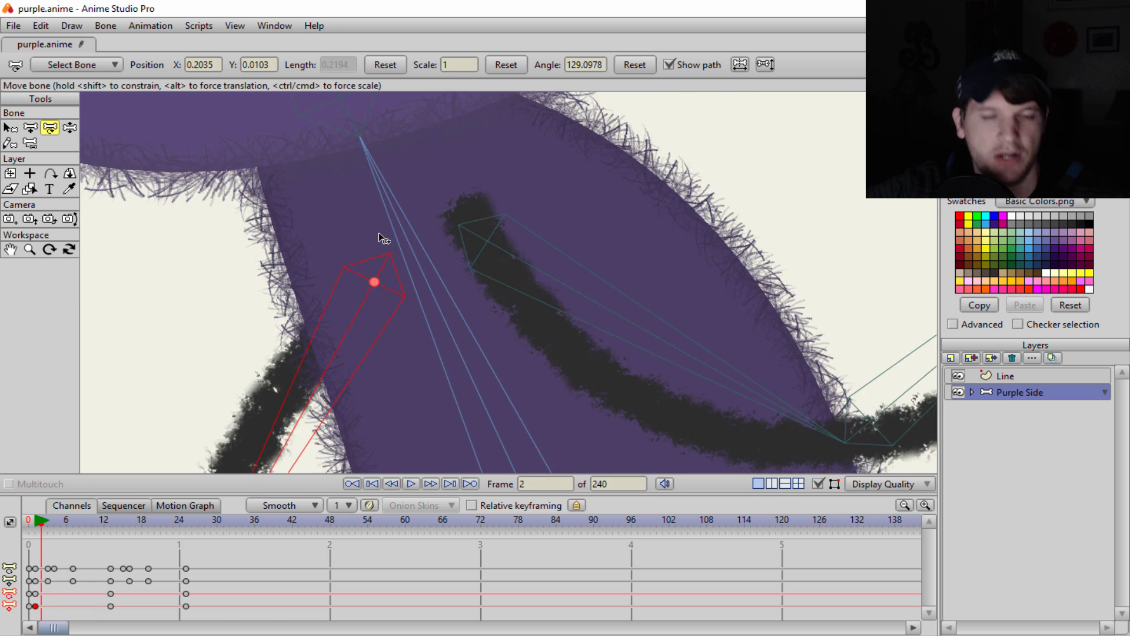
{"action": "scroll", "coordinate": [562, 202], "scroll_direction": "down", "scroll_amount": 3}
{"action": "scroll", "coordinate": [553, 247], "scroll_direction": "up", "scroll_amount": 1}
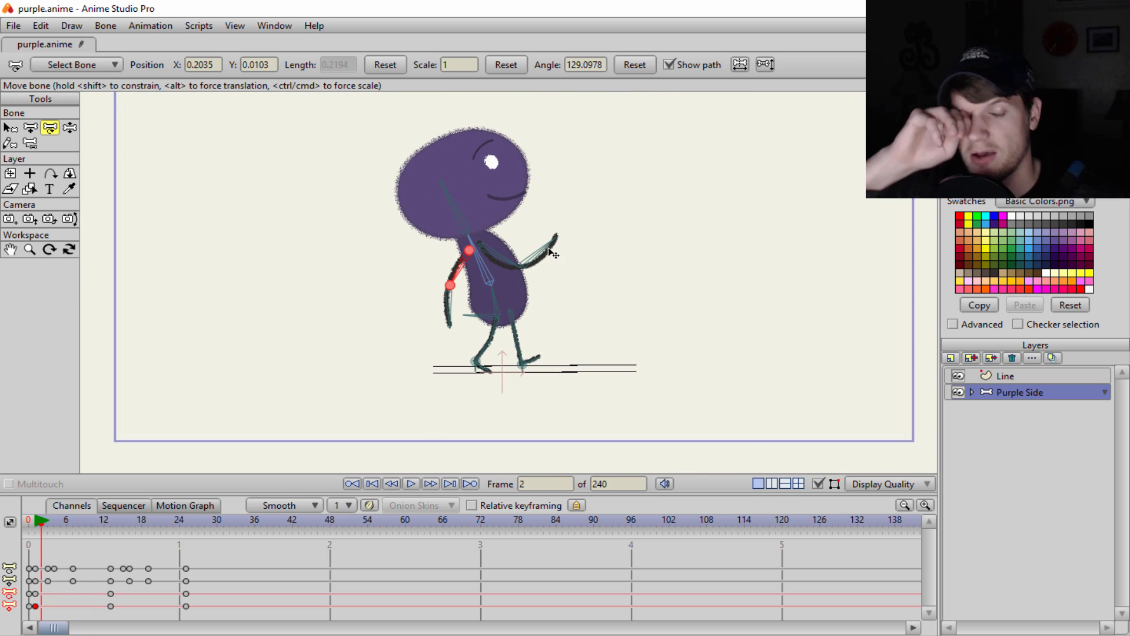
{"action": "scroll", "coordinate": [553, 253], "scroll_direction": "up", "scroll_amount": 2}
{"action": "left_click", "coordinate": [547, 251]}
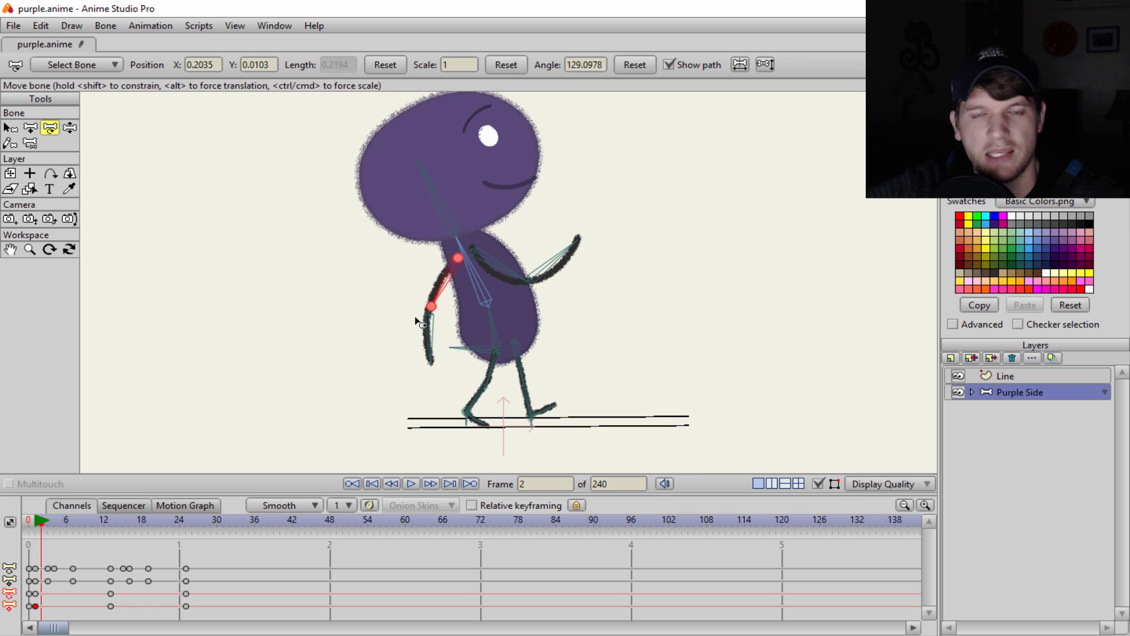
{"action": "left_click", "coordinate": [513, 268]}
{"action": "left_click", "coordinate": [446, 218]}
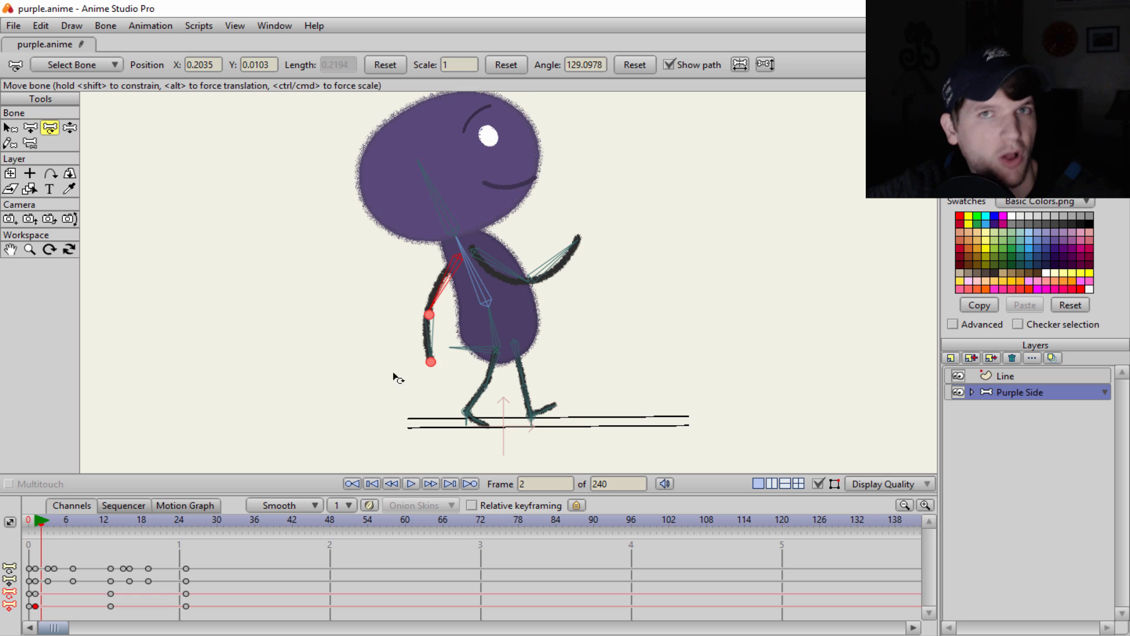
{"action": "left_click", "coordinate": [593, 212]}
{"action": "left_click", "coordinate": [415, 308]}
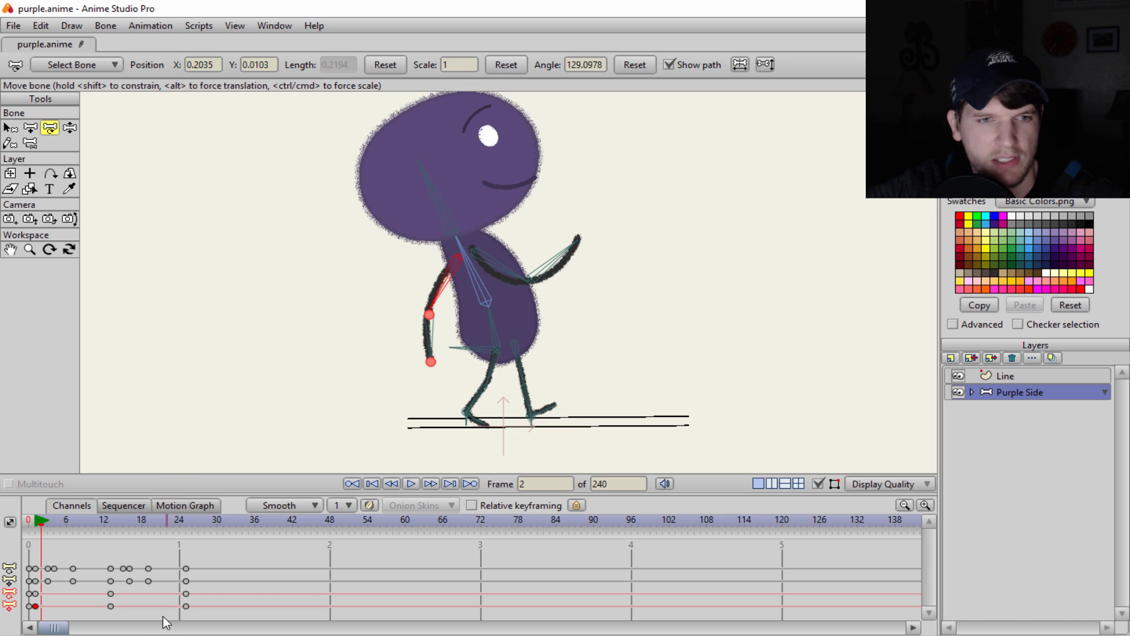
Step: Return to frame 0, select all bone keyframes at frame 25, and set their interpolation to Cycle
{"action": "left_click", "coordinate": [28, 530]}
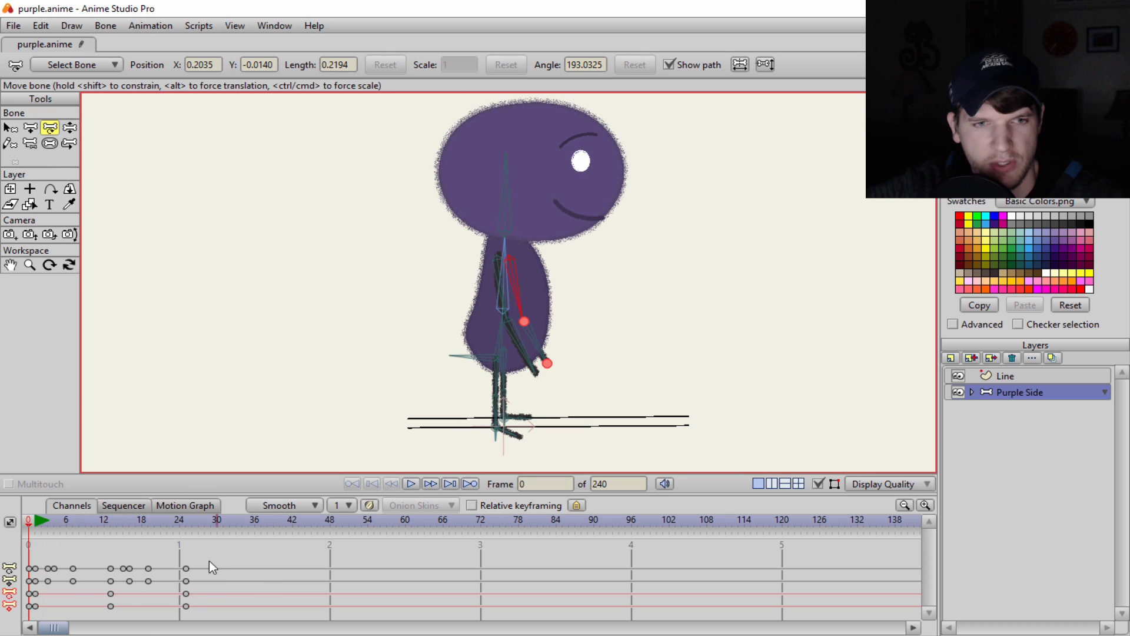
{"action": "left_click_drag", "start_coordinate": [204, 551], "coordinate": [188, 598]}
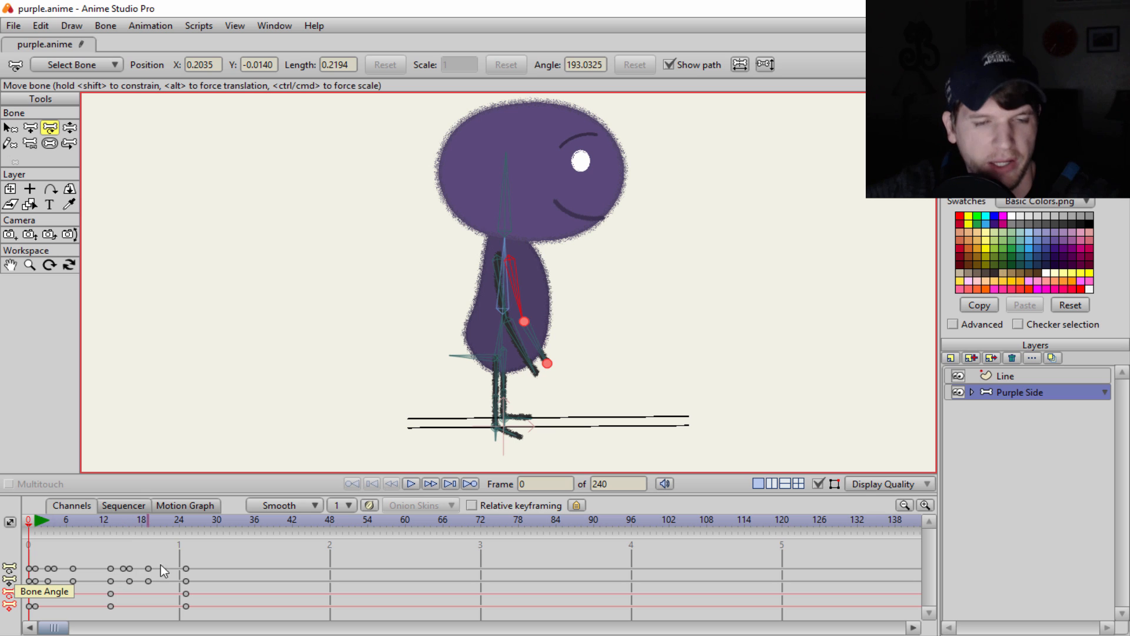
{"action": "left_click_drag", "start_coordinate": [185, 555], "coordinate": [187, 581]}
{"action": "right_click", "coordinate": [187, 581]}
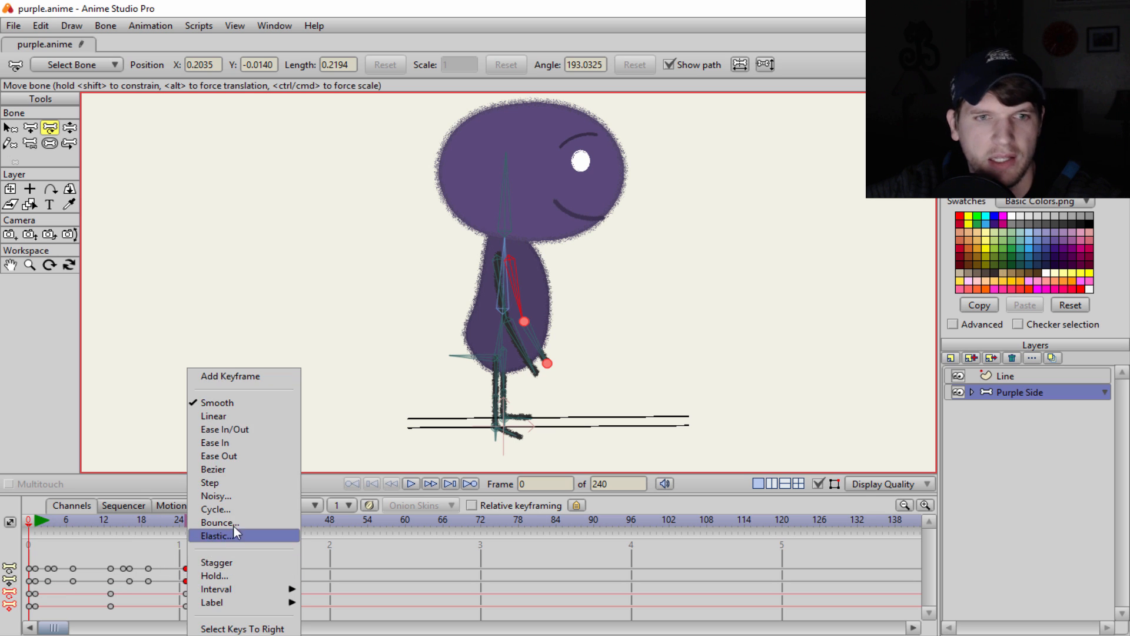
{"action": "left_click", "coordinate": [241, 509]}
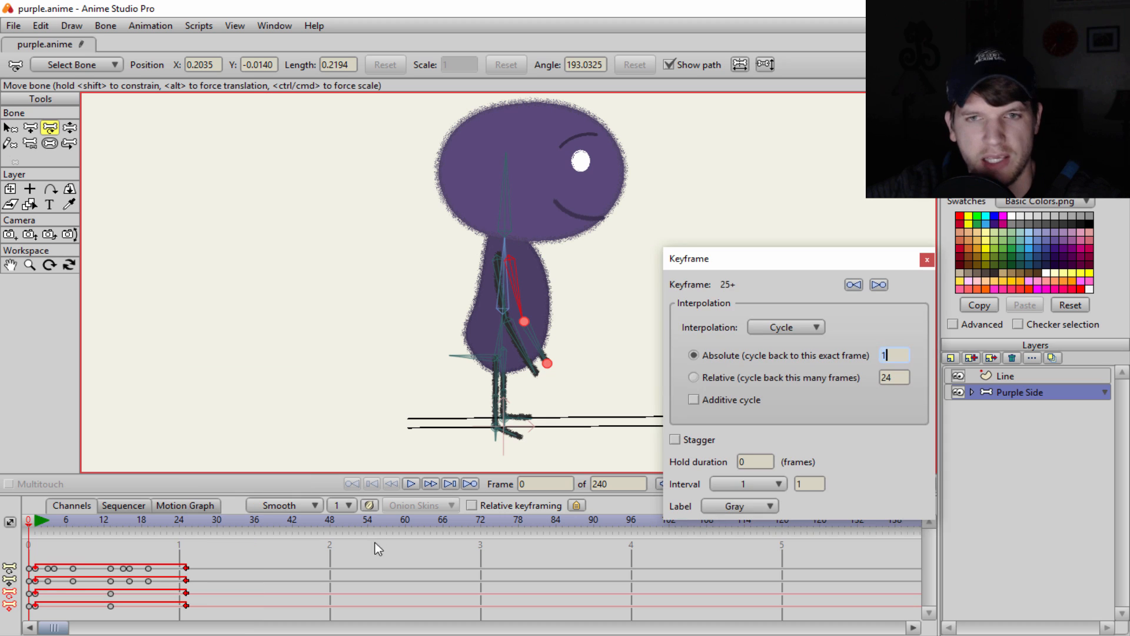
Step: Make the frame 25 cycle relative, cycling back 23 frames, and close the keyframe settings
{"action": "left_click", "coordinate": [694, 375]}
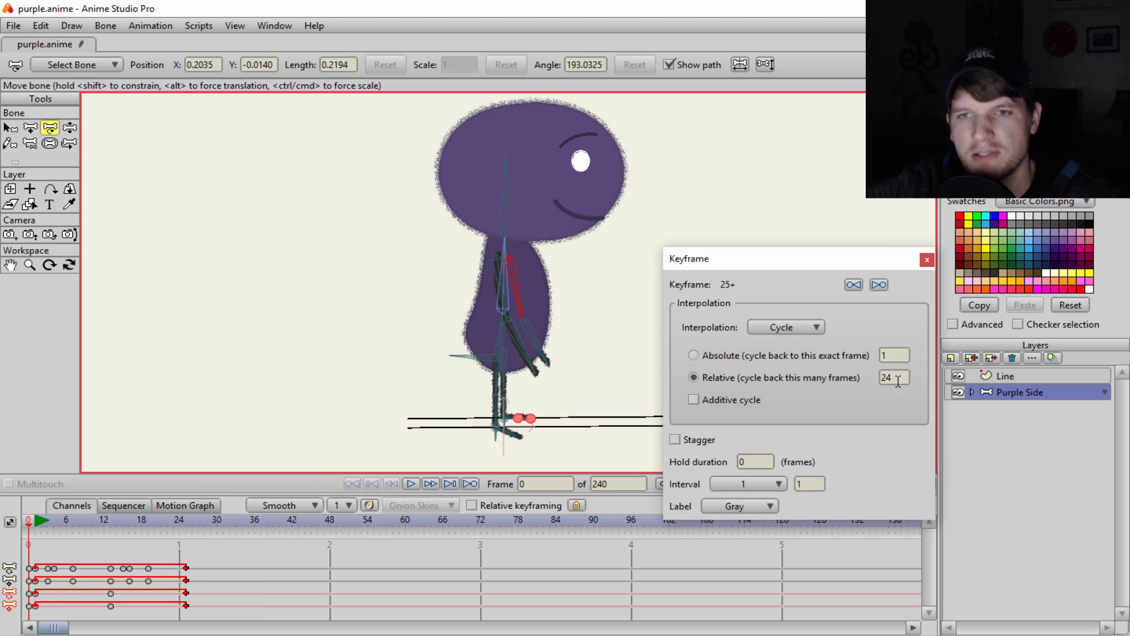
{"action": "key", "text": "BackSpace"}
{"action": "type", "text": "3"}
{"action": "key", "text": "Return"}
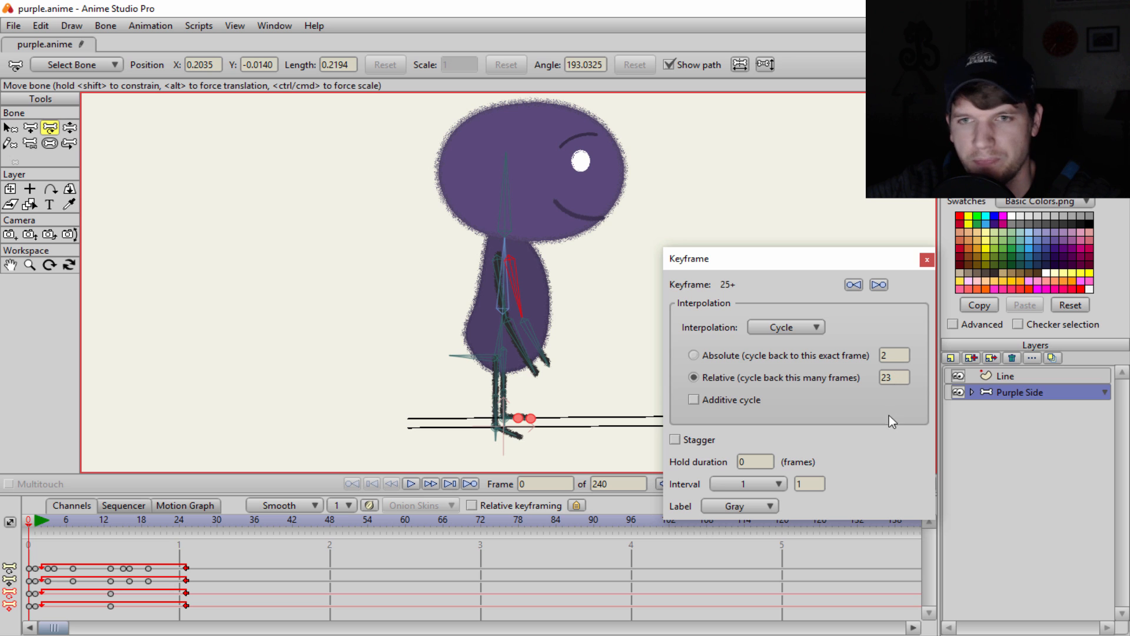
{"action": "left_click", "coordinate": [925, 263]}
Step: Scrub through the cycle and play the looping walk with a shrunken timeline to check the arm swing, and rewind to frame 0
{"action": "scroll", "coordinate": [371, 318], "scroll_direction": "up", "scroll_amount": 3}
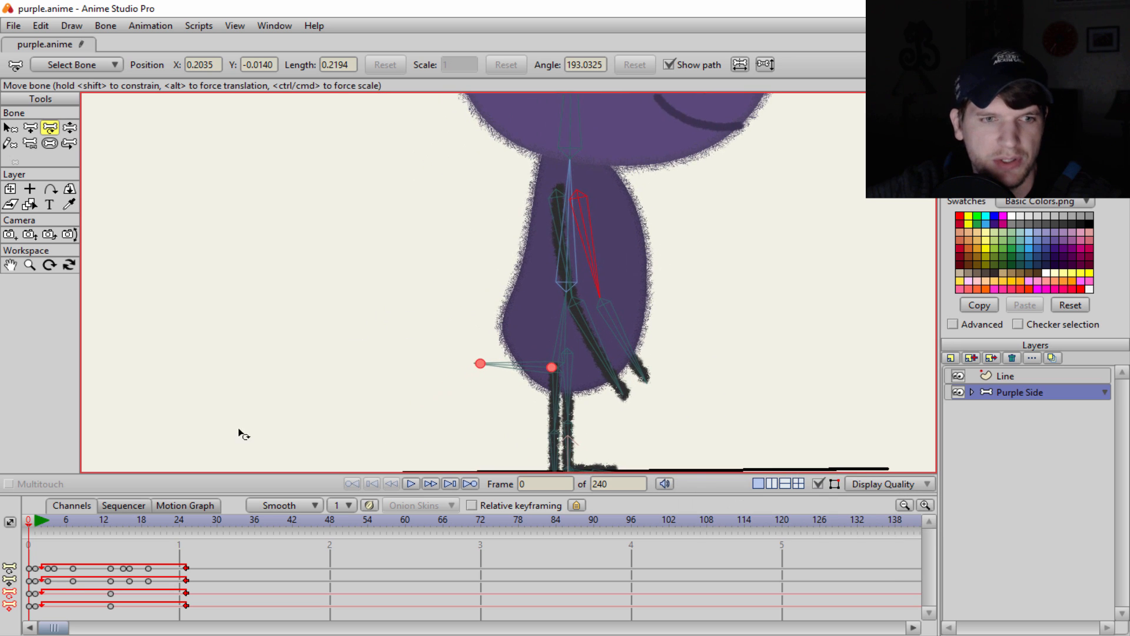
{"action": "left_click_drag", "start_coordinate": [31, 525], "coordinate": [186, 532]}
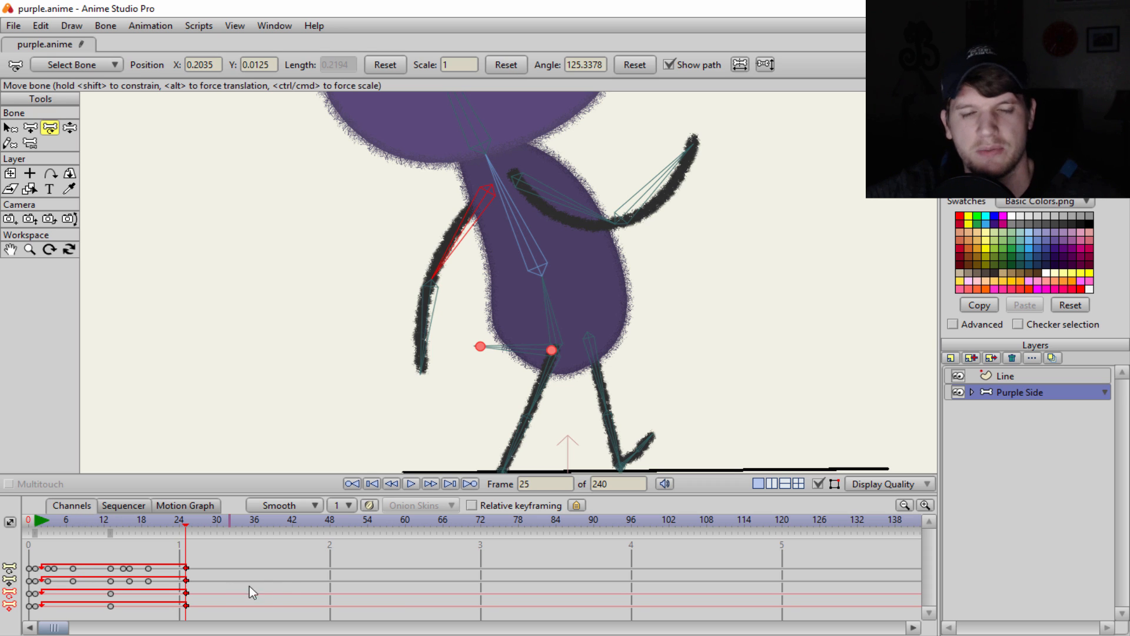
{"action": "scroll", "coordinate": [451, 390], "scroll_direction": "down", "scroll_amount": 3}
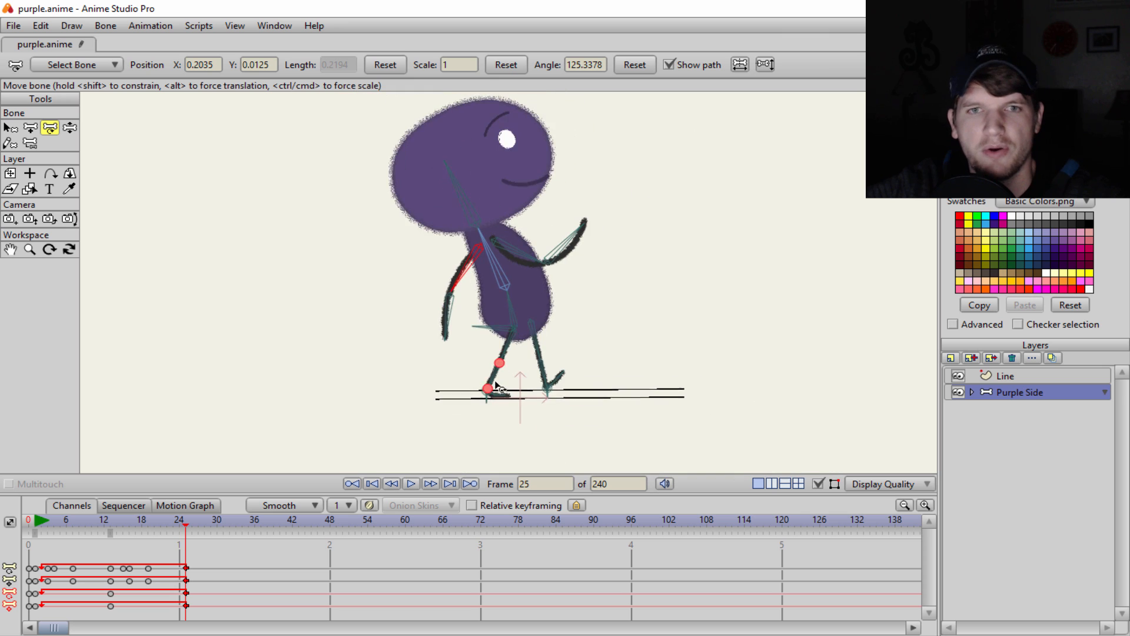
{"action": "left_click", "coordinate": [411, 484]}
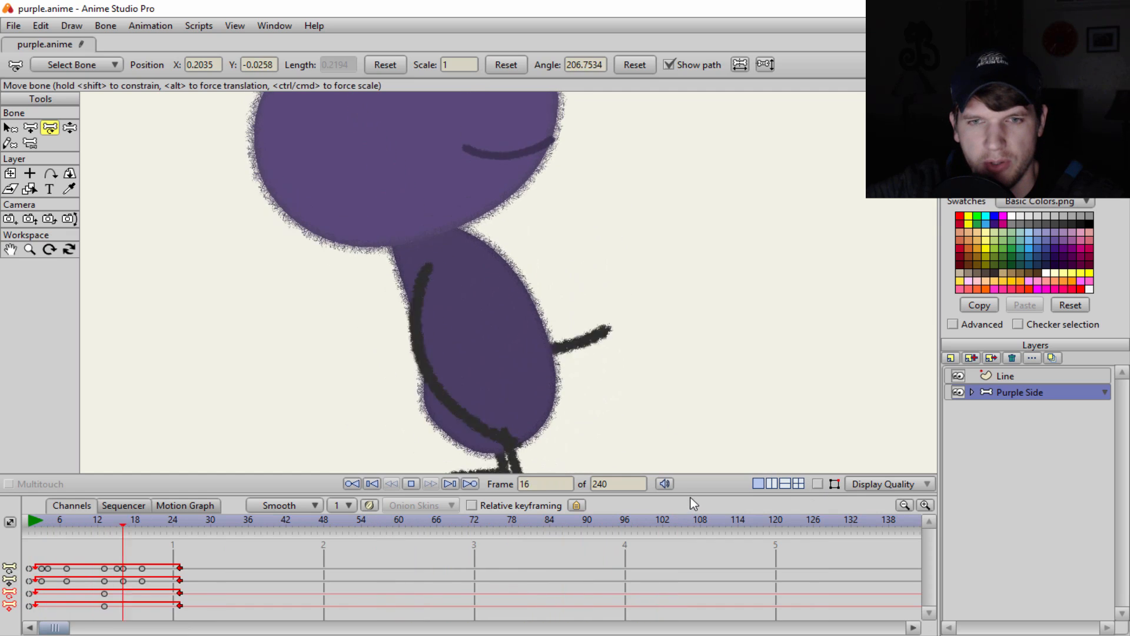
{"action": "left_click_drag", "start_coordinate": [686, 500], "coordinate": [684, 560]}
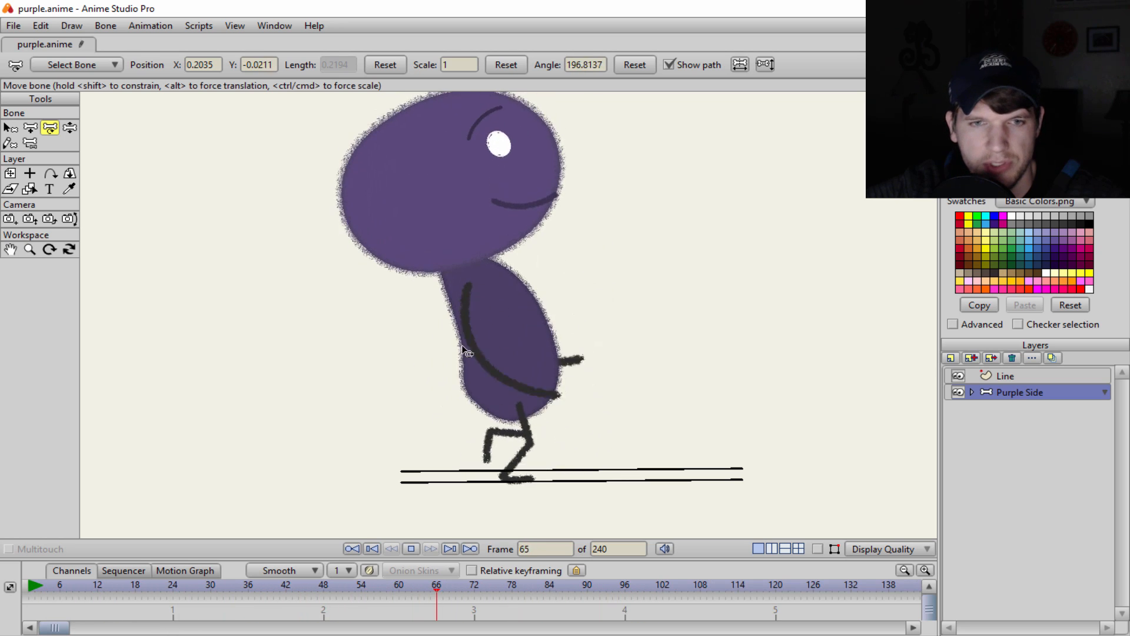
{"action": "left_click", "coordinate": [410, 551]}
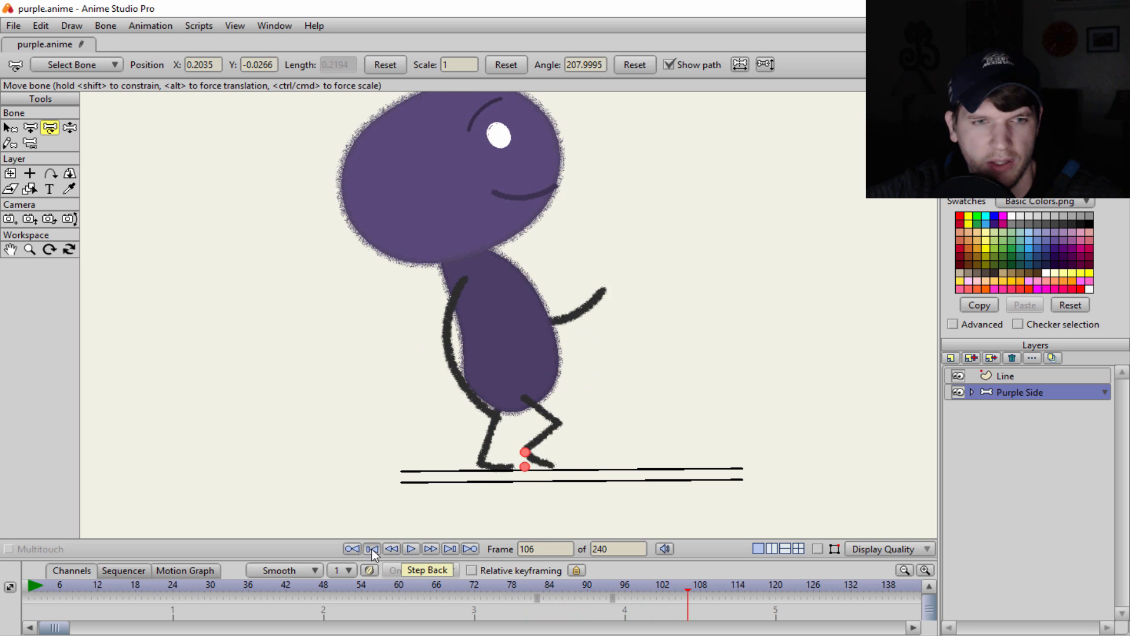
{"action": "left_click", "coordinate": [373, 551]}
Step: Turn the bone overlay back on in the viewport and enlarge the timeline to show the keyframe channels
{"action": "scroll", "coordinate": [438, 303], "scroll_direction": "up", "scroll_amount": 6}
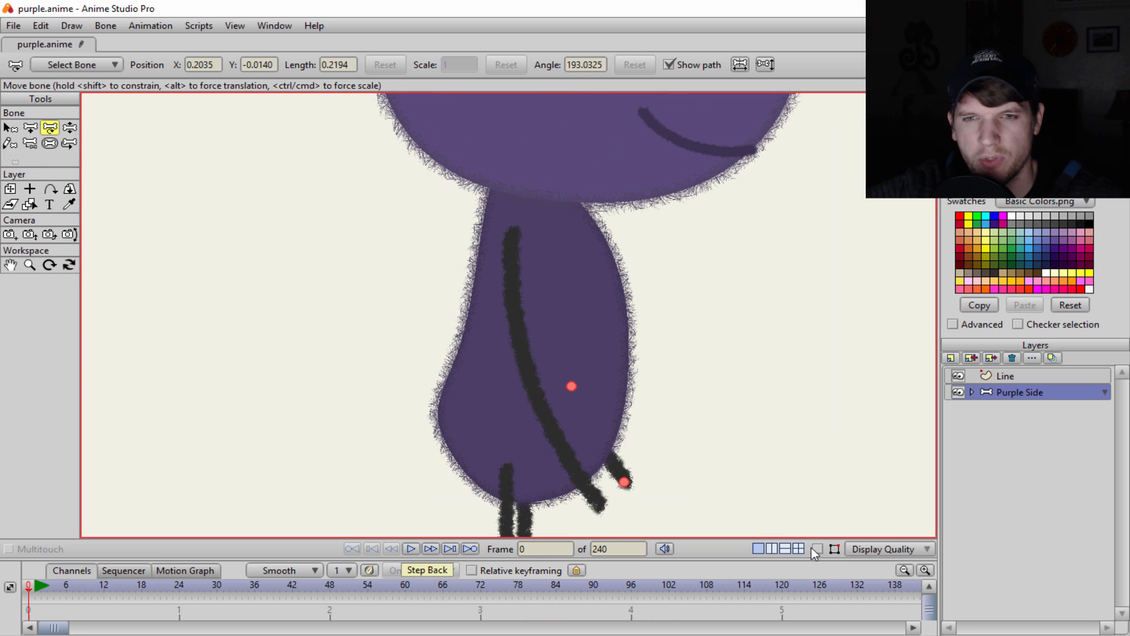
{"action": "scroll", "coordinate": [504, 263], "scroll_direction": "down", "scroll_amount": 6}
{"action": "scroll", "coordinate": [477, 347], "scroll_direction": "up", "scroll_amount": 5}
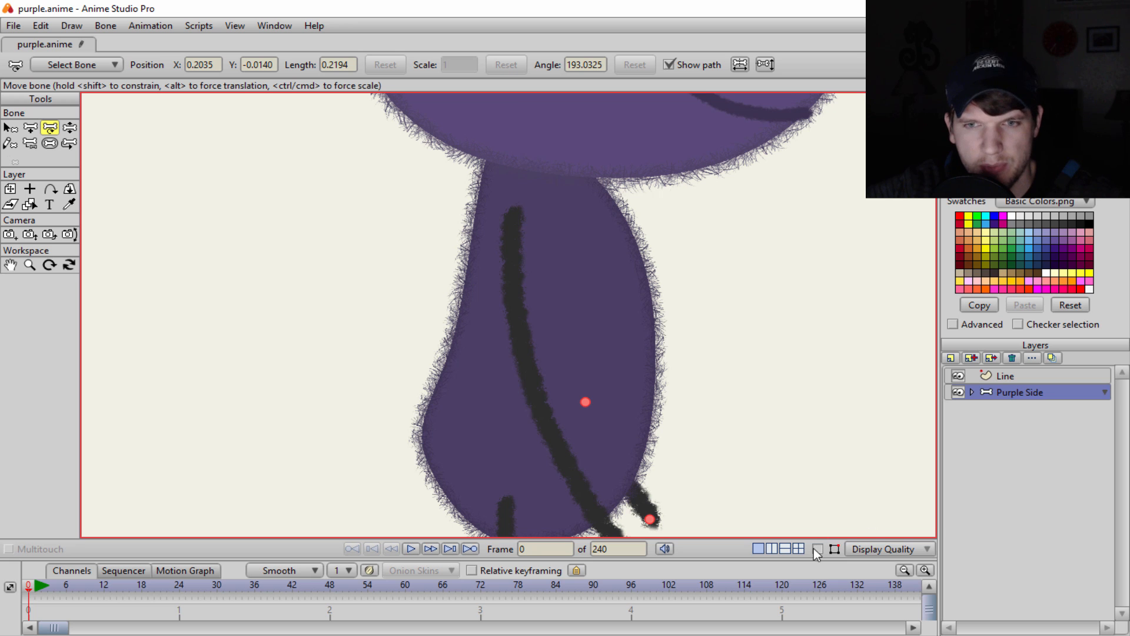
{"action": "left_click", "coordinate": [815, 550]}
{"action": "left_click_drag", "start_coordinate": [759, 559], "coordinate": [758, 443]}
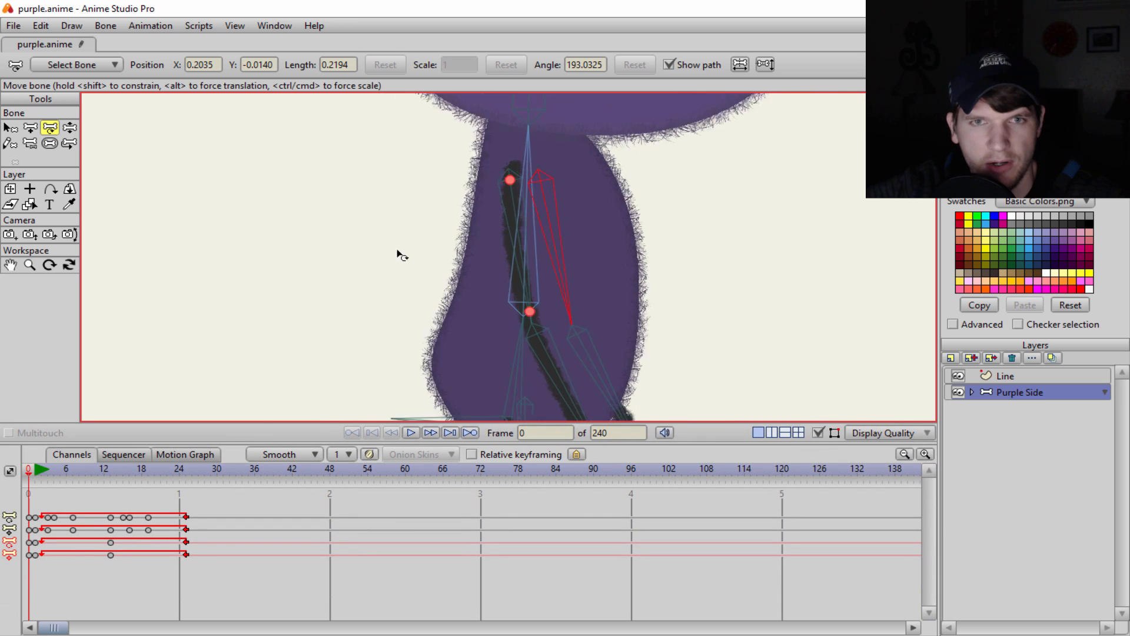
Step: At frame 7, shift the far arm's upper bone back at the shoulder to X 0.1892
{"action": "scroll", "coordinate": [449, 265], "scroll_direction": "up", "scroll_amount": 5}
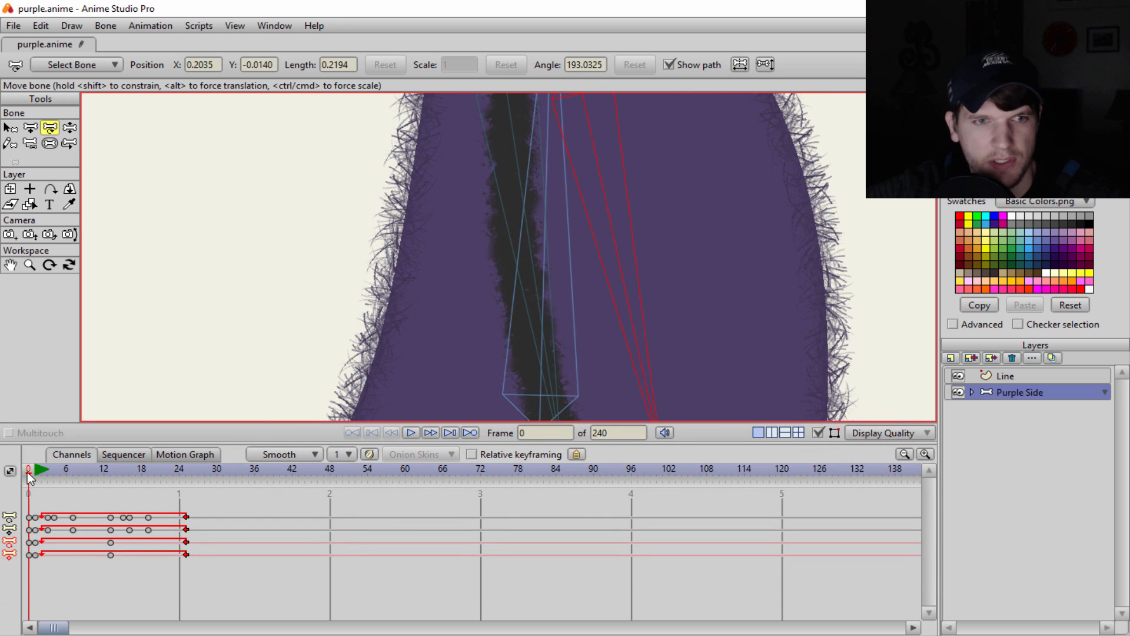
{"action": "left_click_drag", "start_coordinate": [28, 477], "coordinate": [74, 477]}
{"action": "scroll", "coordinate": [259, 244], "scroll_direction": "down", "scroll_amount": 3}
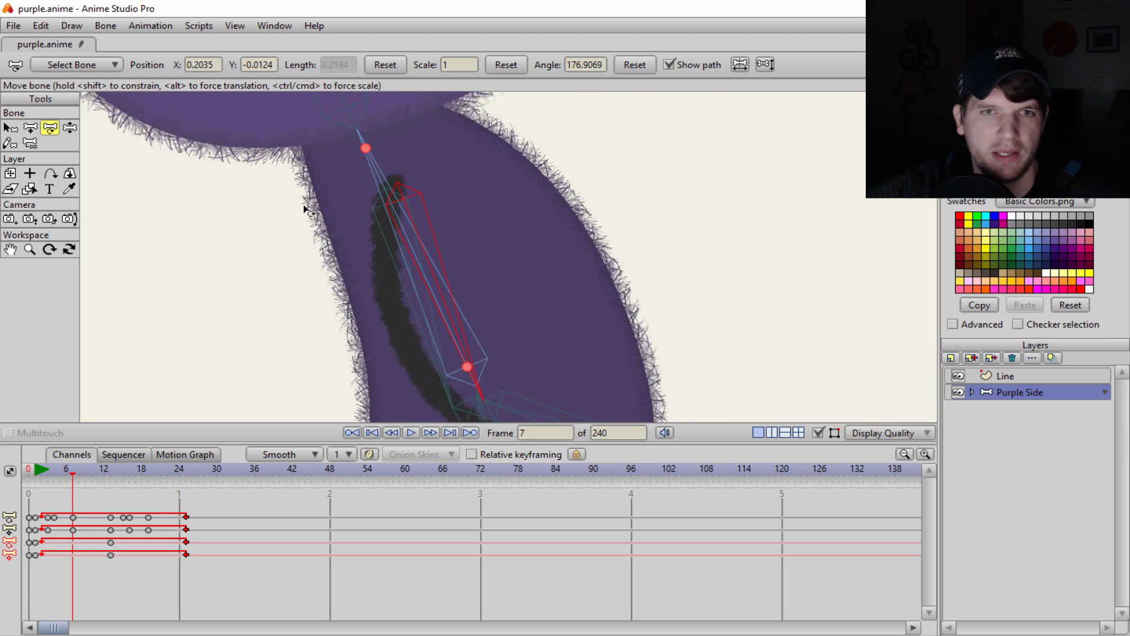
{"action": "left_click_drag", "start_coordinate": [330, 208], "coordinate": [528, 246]}
{"action": "scroll", "coordinate": [528, 247], "scroll_direction": "up", "scroll_amount": 1}
{"action": "scroll", "coordinate": [531, 246], "scroll_direction": "down", "scroll_amount": 1}
{"action": "scroll", "coordinate": [532, 244], "scroll_direction": "up", "scroll_amount": 1}
{"action": "scroll", "coordinate": [487, 260], "scroll_direction": "up", "scroll_amount": 2}
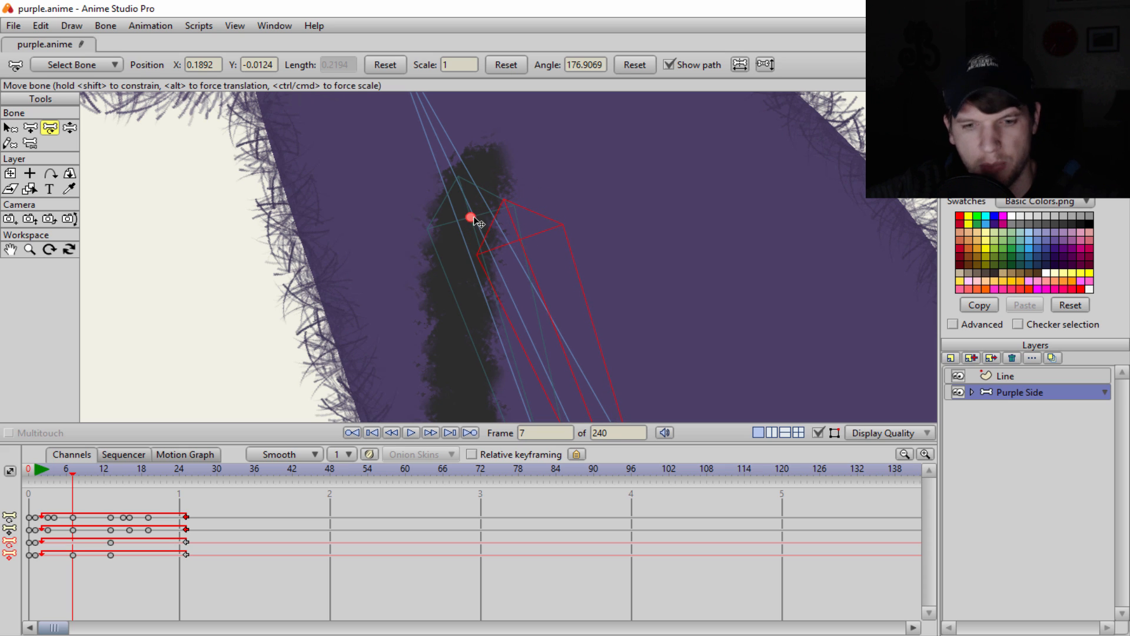
Step: Shift the near arm's upper bone down and forward at the shoulder to X 0.1891, Y -0.0009 on frame 7, and reselect the far upper-arm bone
{"action": "left_click_drag", "start_coordinate": [471, 221], "coordinate": [489, 252]}
{"action": "scroll", "coordinate": [577, 242], "scroll_direction": "down", "scroll_amount": 5}
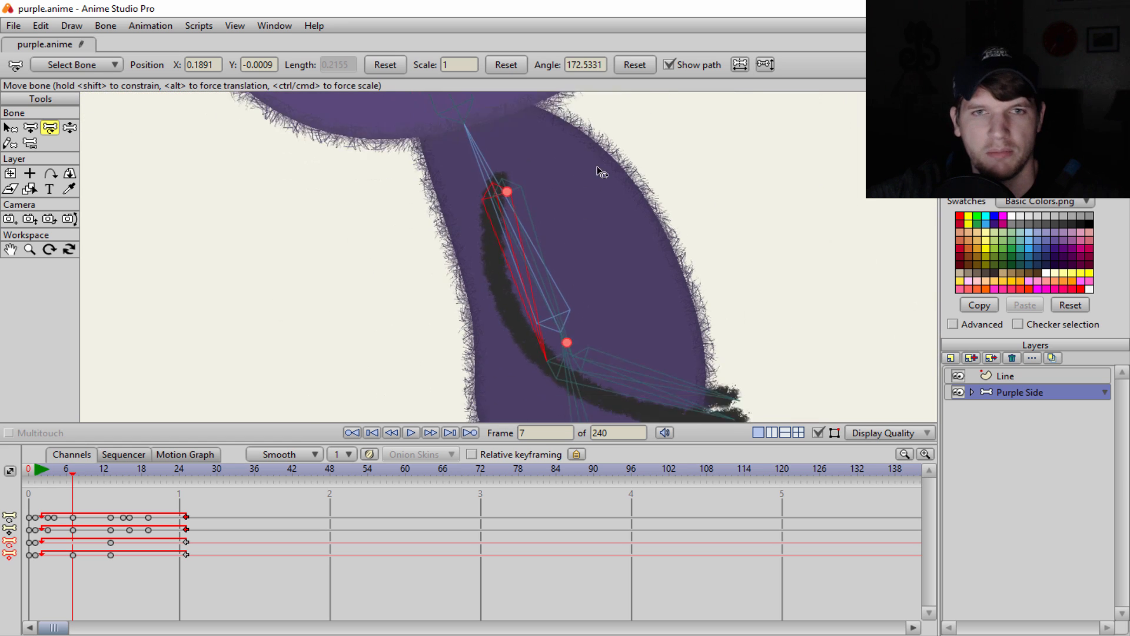
{"action": "scroll", "coordinate": [600, 197], "scroll_direction": "up", "scroll_amount": 5}
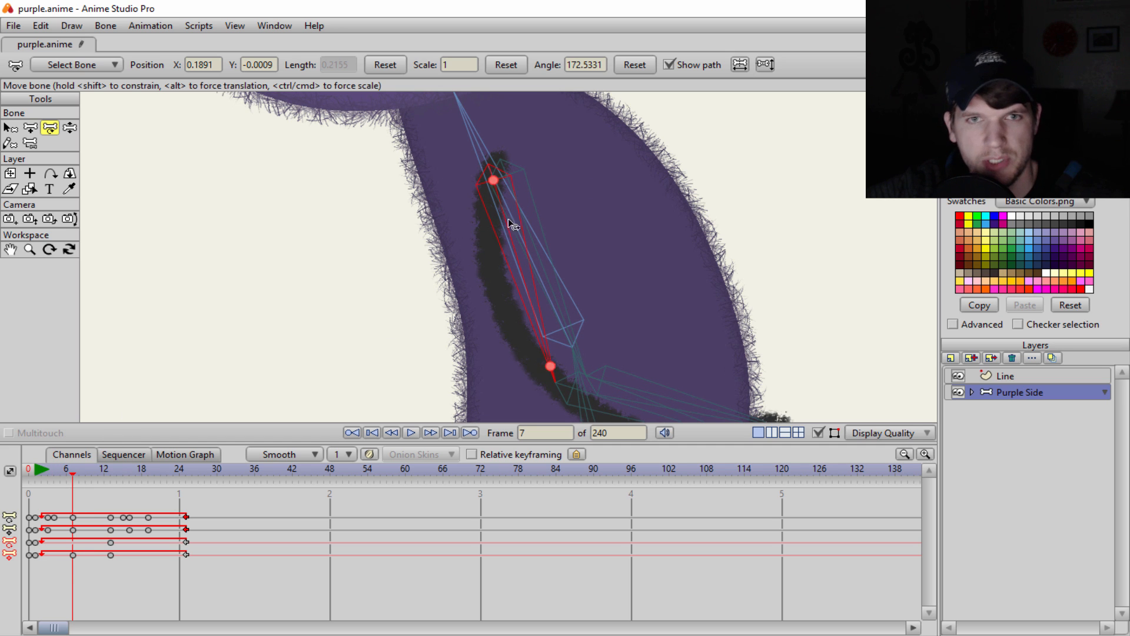
{"action": "scroll", "coordinate": [524, 259], "scroll_direction": "up", "scroll_amount": 4}
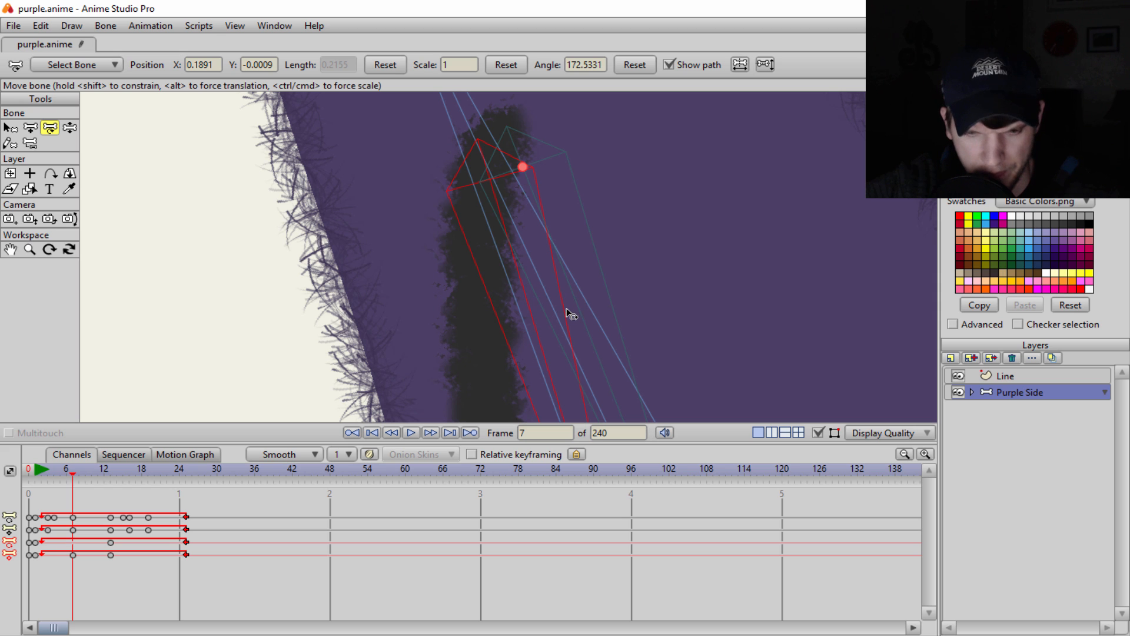
{"action": "scroll", "coordinate": [598, 128], "scroll_direction": "down", "scroll_amount": 3}
{"action": "left_click_drag", "start_coordinate": [600, 128], "coordinate": [547, 262]}
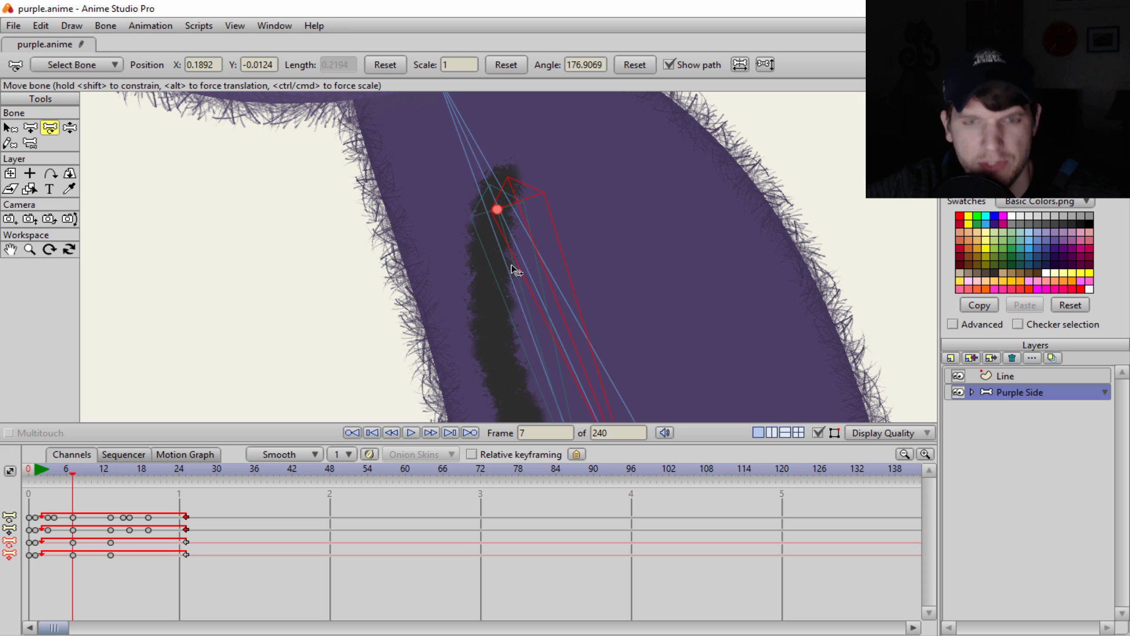
Step: Select both upper-arm bones, copy their frame 7 position keyframe to frame 19, and return to frame 0
{"action": "key", "text": "b"}
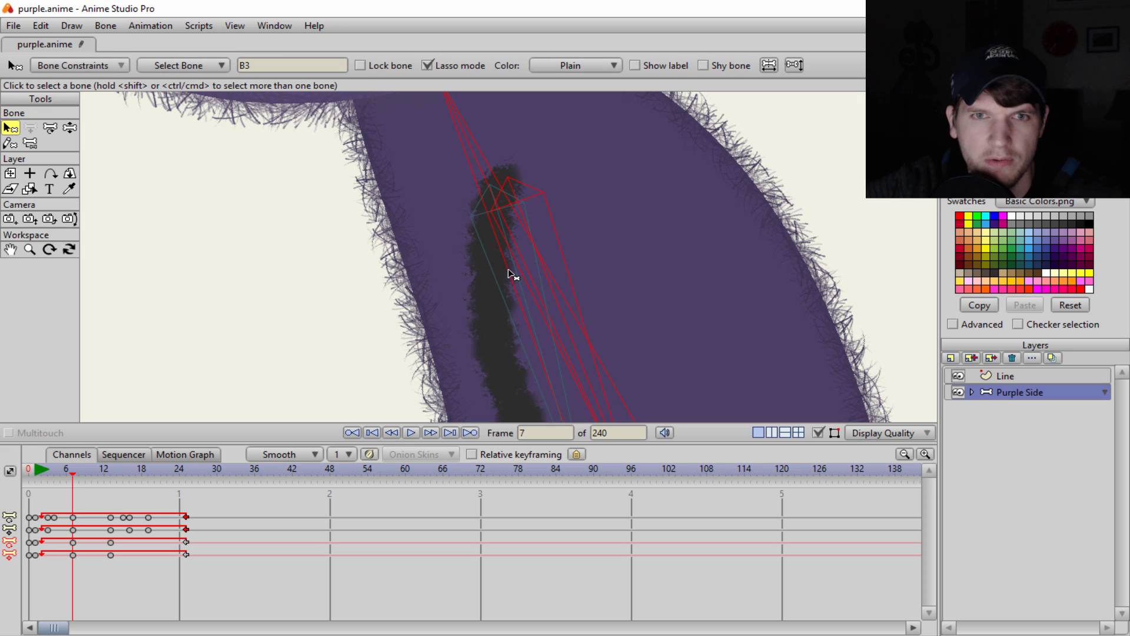
{"action": "left_click", "coordinate": [496, 278]}
{"action": "left_click", "coordinate": [498, 283]}
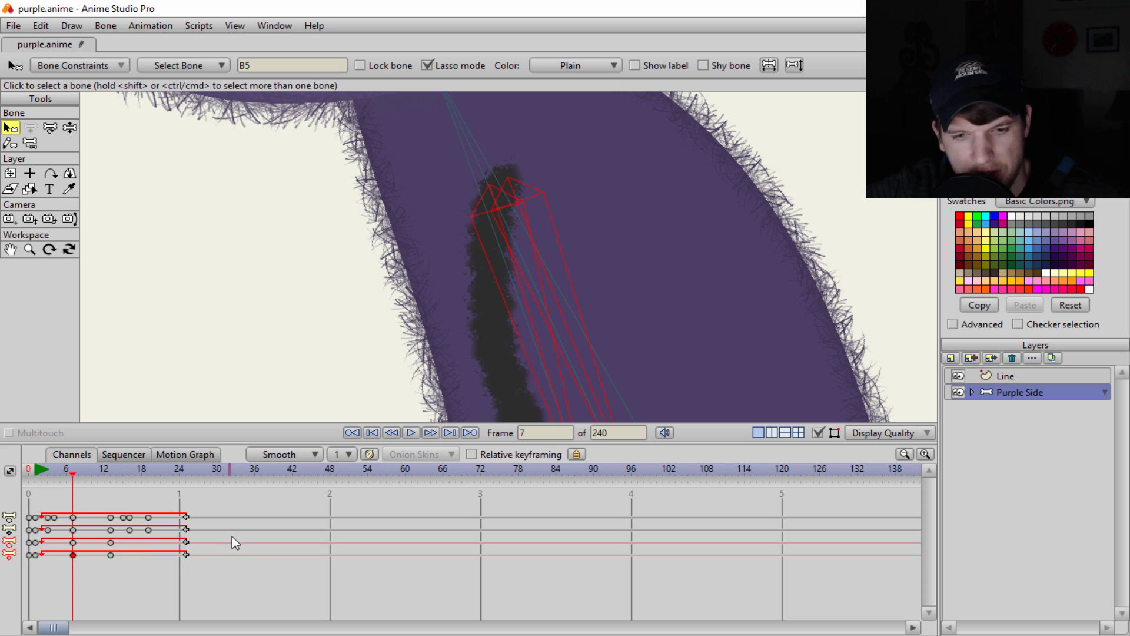
{"action": "left_click_drag", "start_coordinate": [124, 469], "coordinate": [30, 485]}
{"action": "key", "text": "ctrl+v"}
{"action": "scroll", "coordinate": [467, 219], "scroll_direction": "down", "scroll_amount": 5}
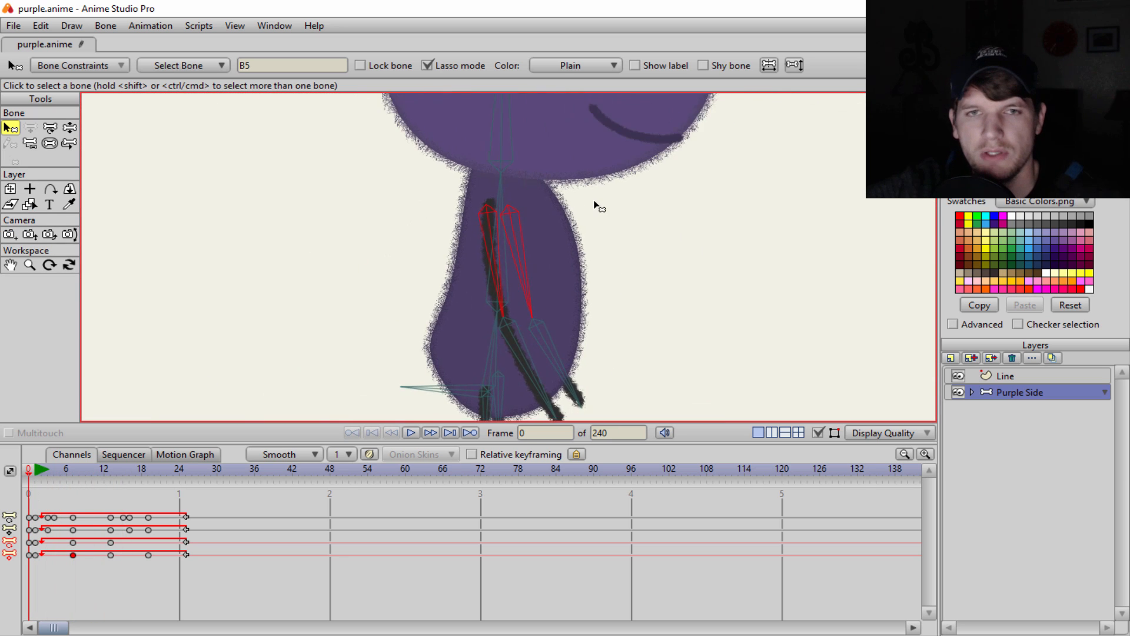
Step: Hide the bone overlay, play the walk cycle to check the shoulder movement, and rewind to frame 0
{"action": "scroll", "coordinate": [600, 203], "scroll_direction": "up", "scroll_amount": 3}
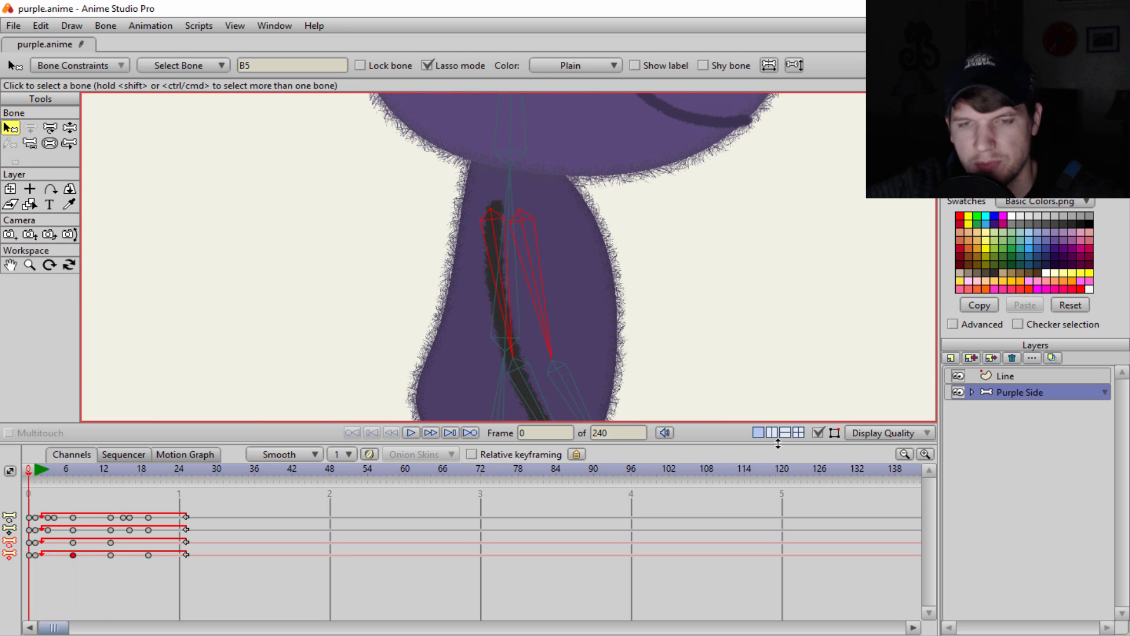
{"action": "key", "text": "0"}
{"action": "key", "text": "z"}
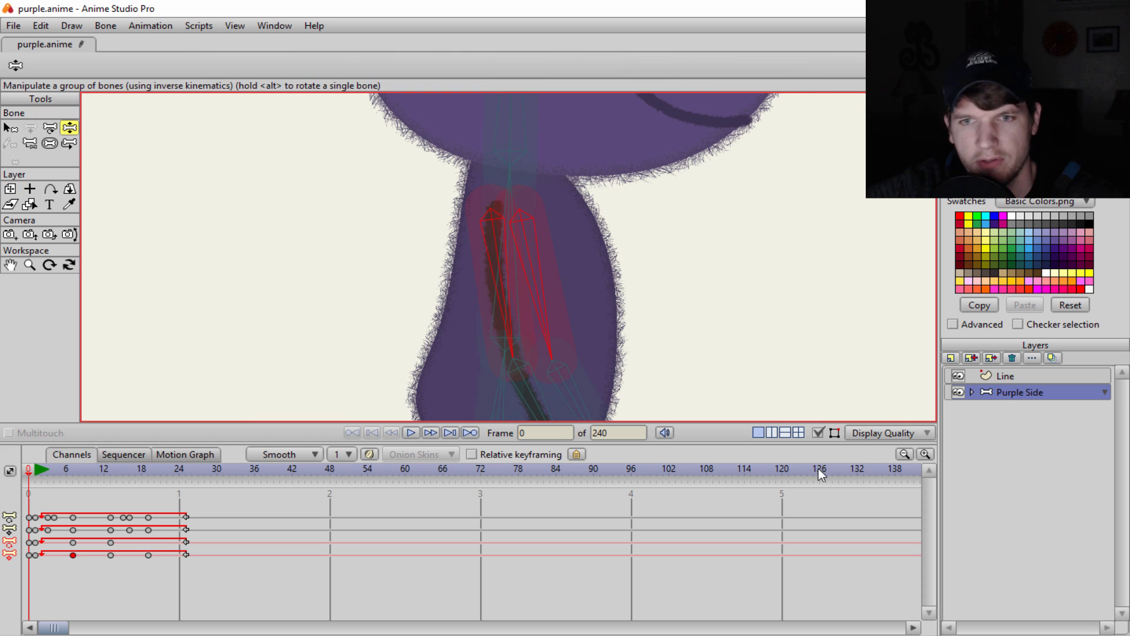
{"action": "left_click", "coordinate": [818, 432]}
{"action": "scroll", "coordinate": [759, 318], "scroll_direction": "down", "scroll_amount": 3}
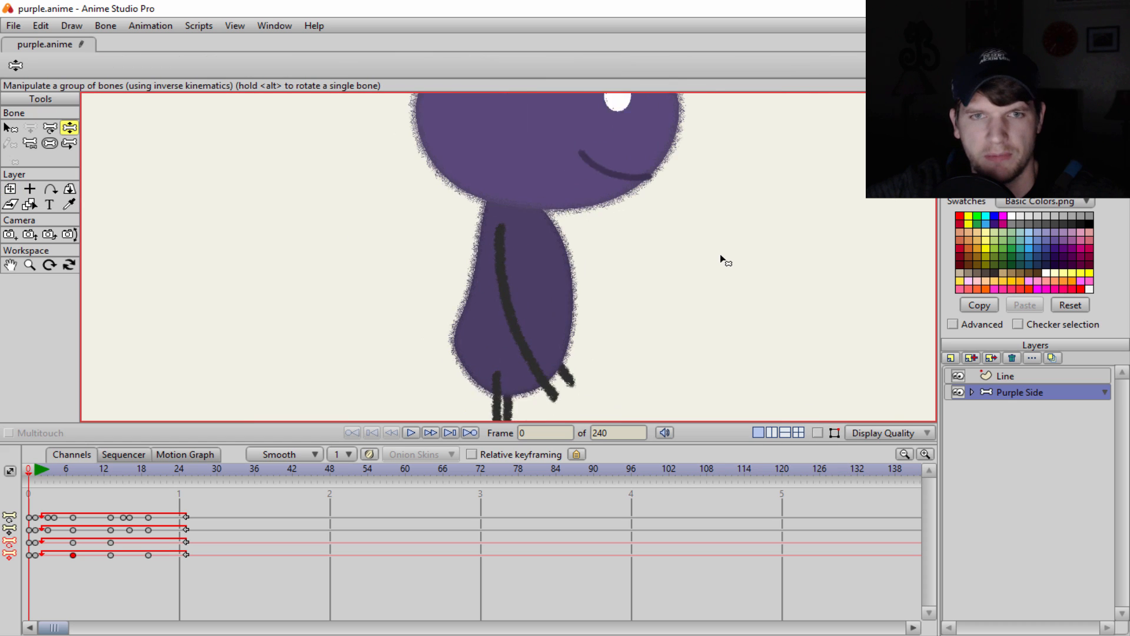
{"action": "scroll", "coordinate": [707, 265], "scroll_direction": "up", "scroll_amount": 1}
{"action": "left_click", "coordinate": [415, 434]}
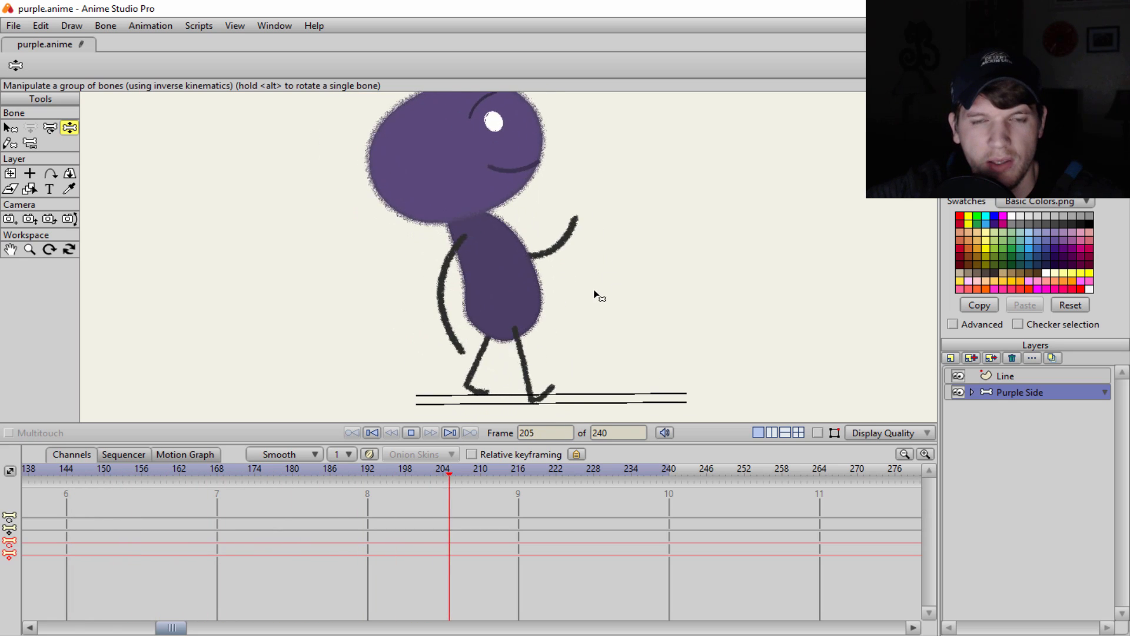
{"action": "left_click", "coordinate": [410, 433]}
{"action": "left_click", "coordinate": [352, 433]}
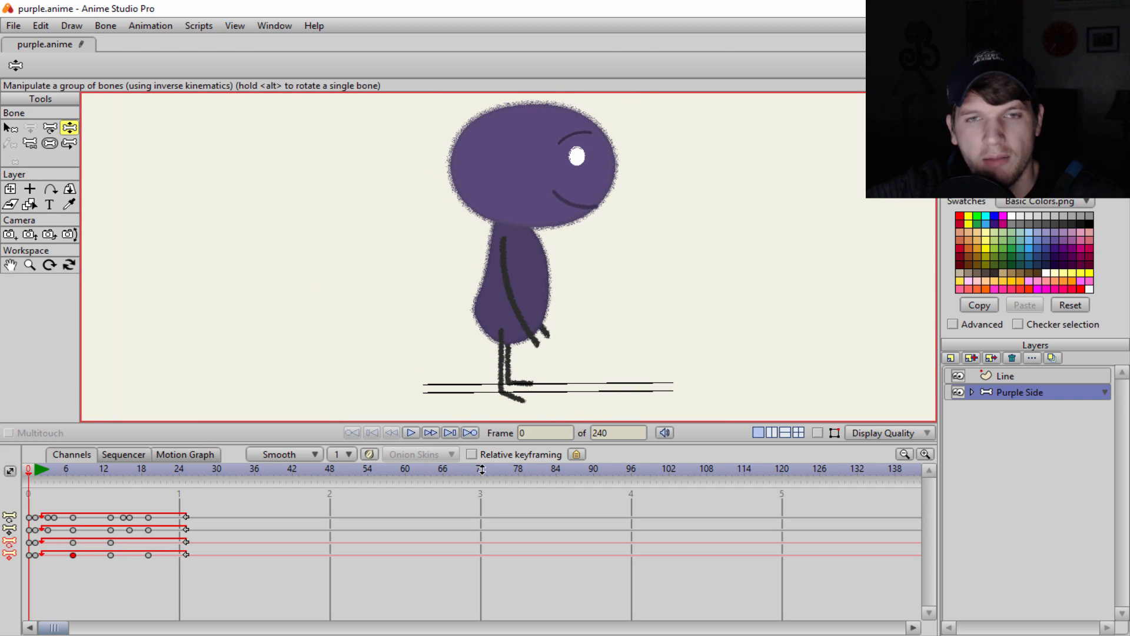
Step: Shrink the timeline, expand the Purple Side layer, and select its Eyes layer with the head in view
{"action": "left_click_drag", "start_coordinate": [500, 422], "coordinate": [526, 487]}
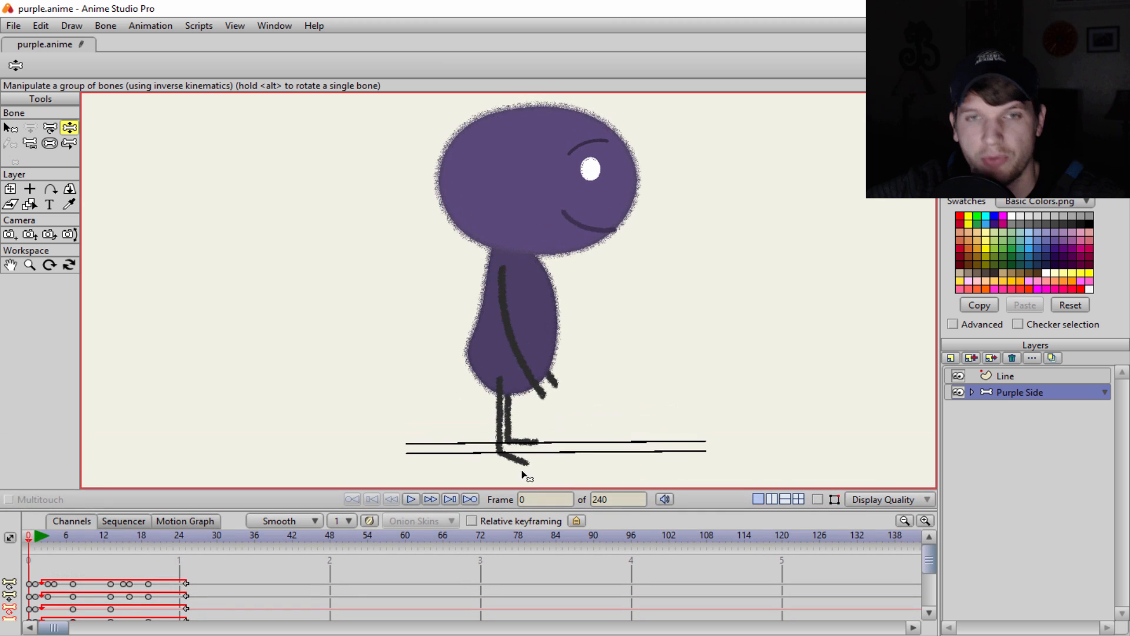
{"action": "scroll", "coordinate": [573, 377], "scroll_direction": "up", "scroll_amount": 2}
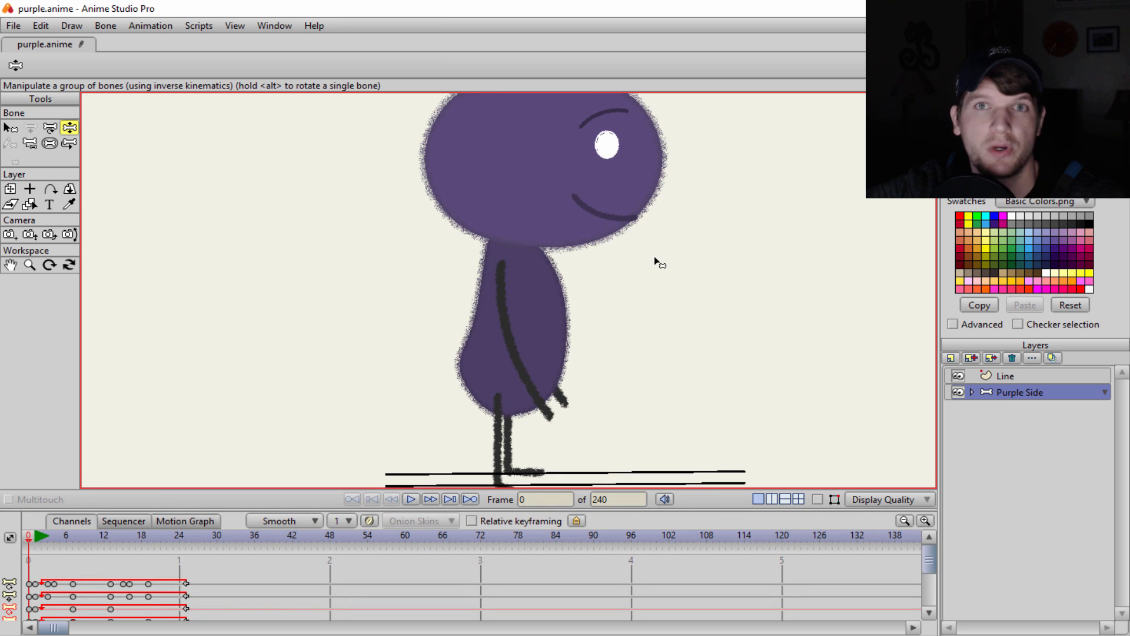
{"action": "left_click_drag", "start_coordinate": [659, 263], "coordinate": [648, 298]}
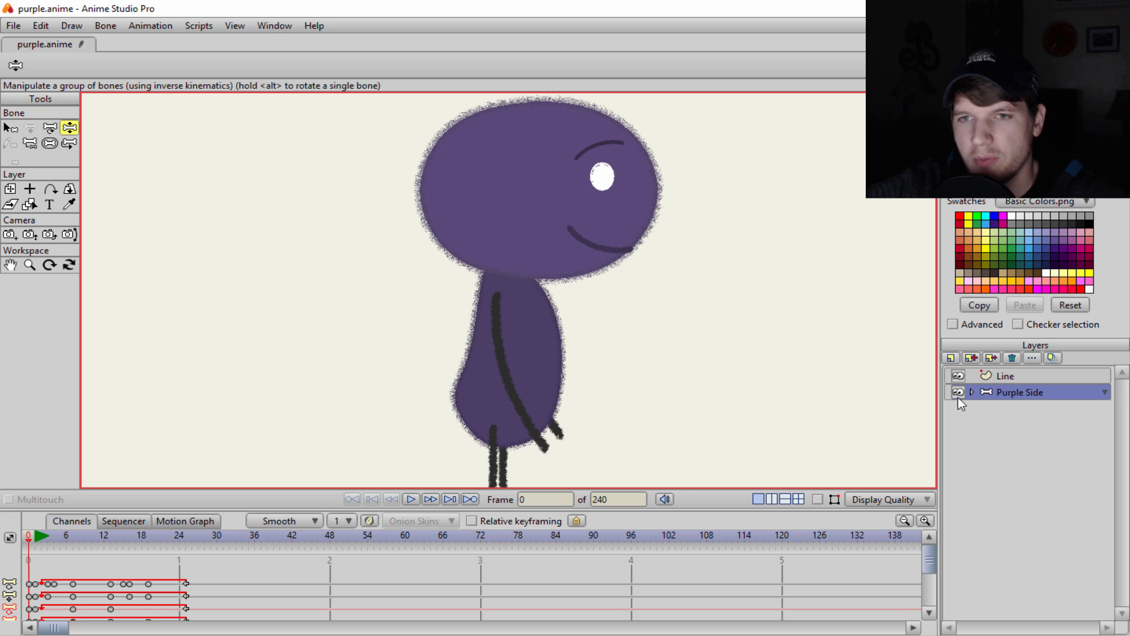
{"action": "left_click", "coordinate": [971, 392]}
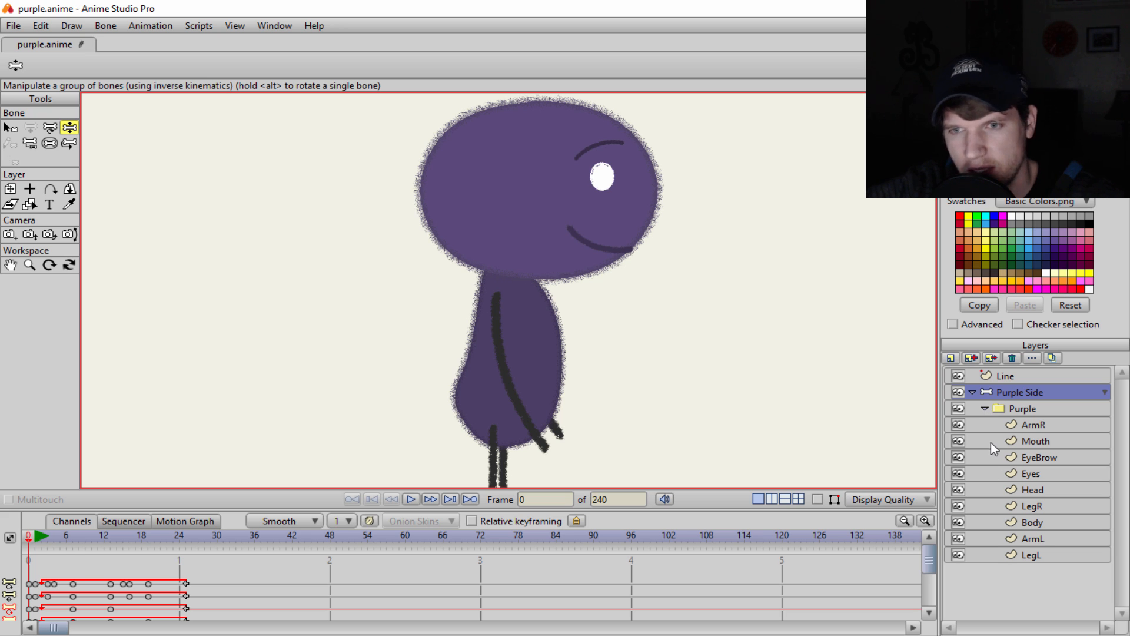
{"action": "left_click", "coordinate": [991, 475]}
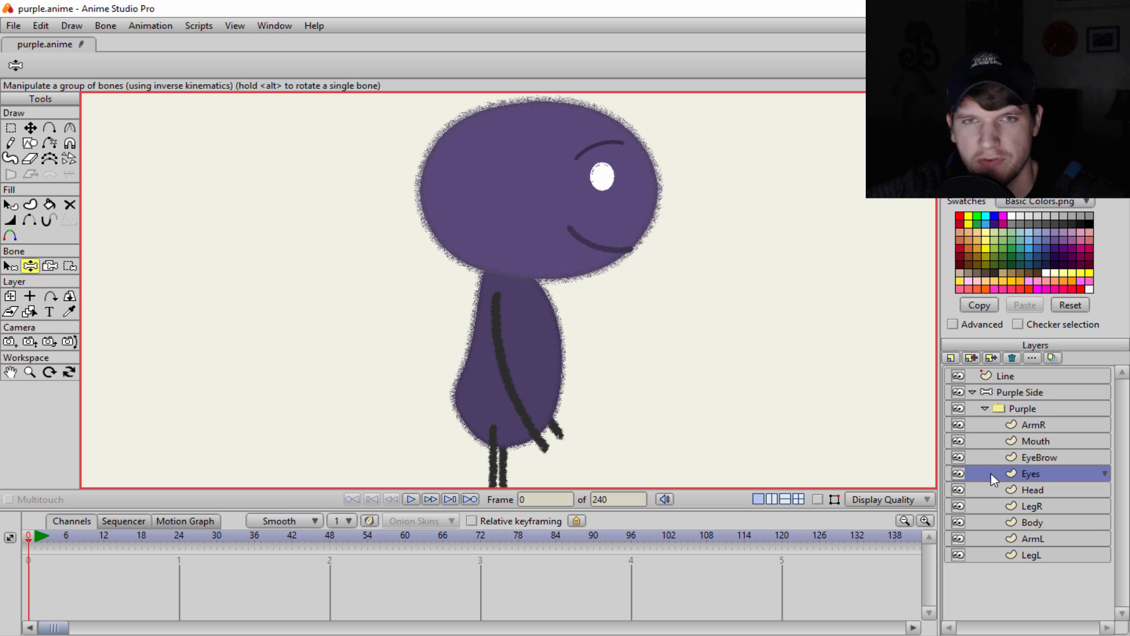
{"action": "scroll", "coordinate": [739, 134], "scroll_direction": "up", "scroll_amount": 4}
{"action": "left_click_drag", "start_coordinate": [740, 135], "coordinate": [648, 283]}
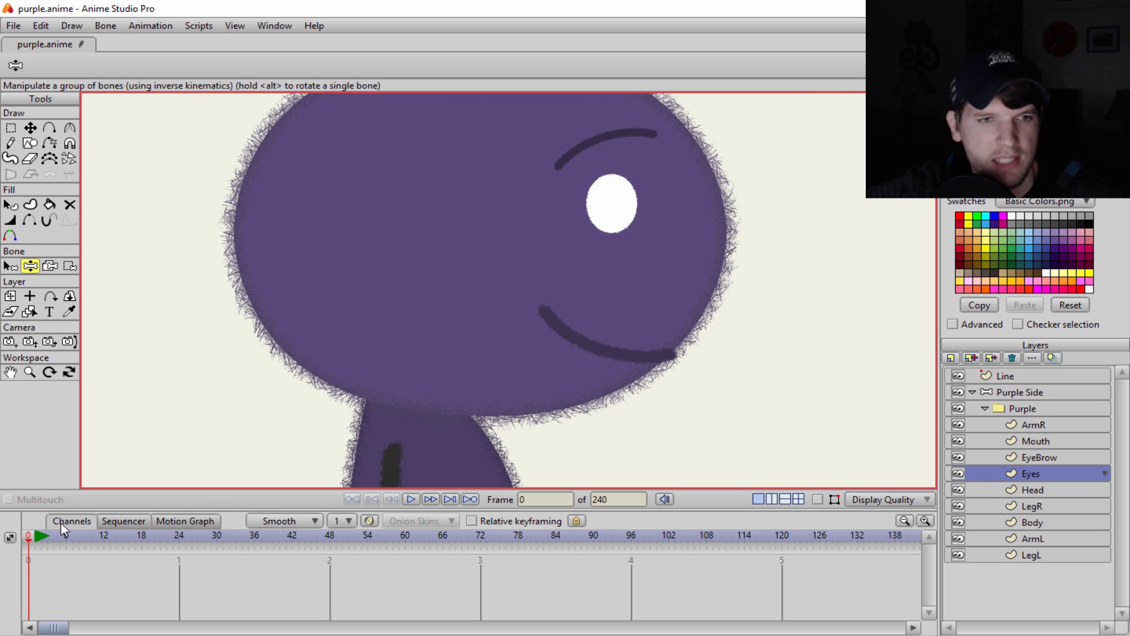
Step: At frame 1, show the overlay again, select all the eye's points, and keyframe them with the Transform Points tool
{"action": "left_click", "coordinate": [35, 538]}
{"action": "scroll", "coordinate": [212, 293], "scroll_direction": "down", "scroll_amount": 4}
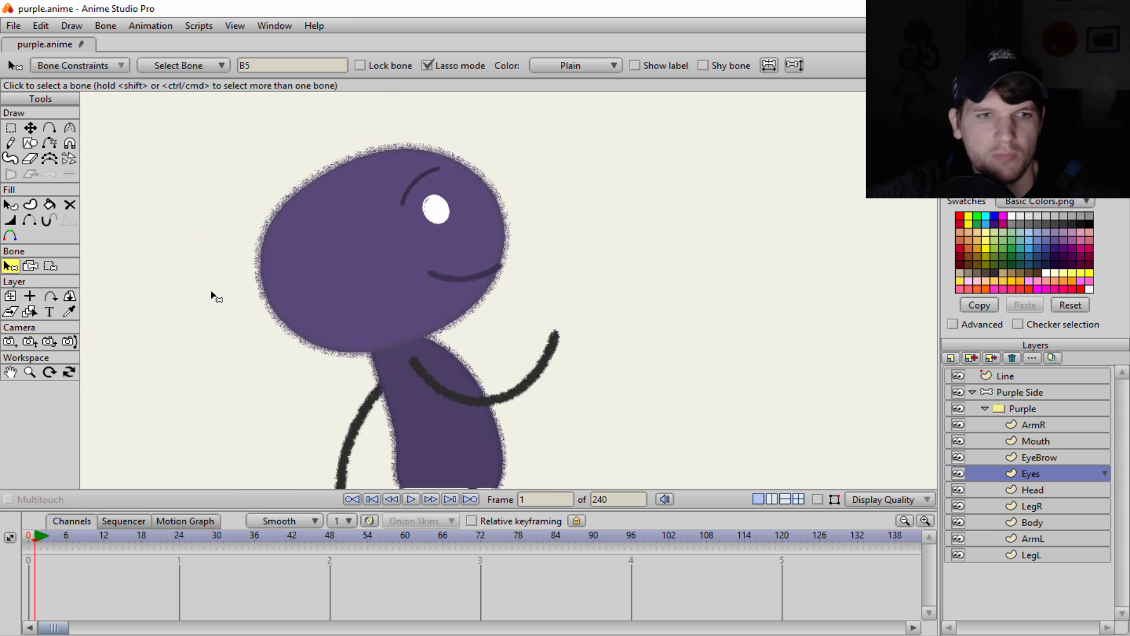
{"action": "scroll", "coordinate": [373, 290], "scroll_direction": "up", "scroll_amount": 5}
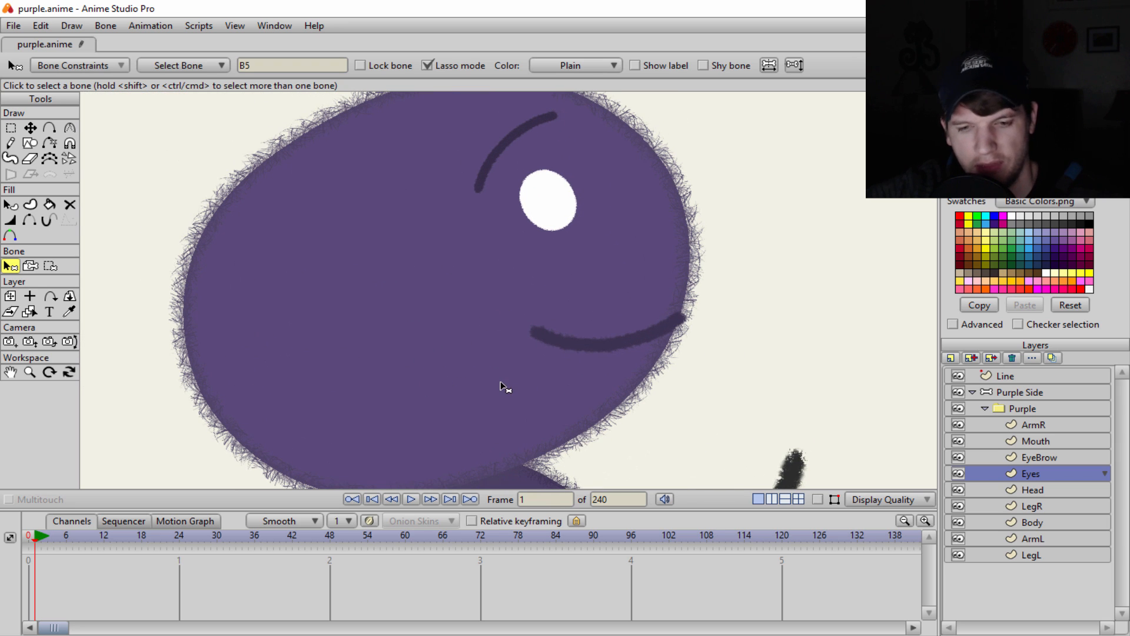
{"action": "left_click", "coordinate": [819, 500]}
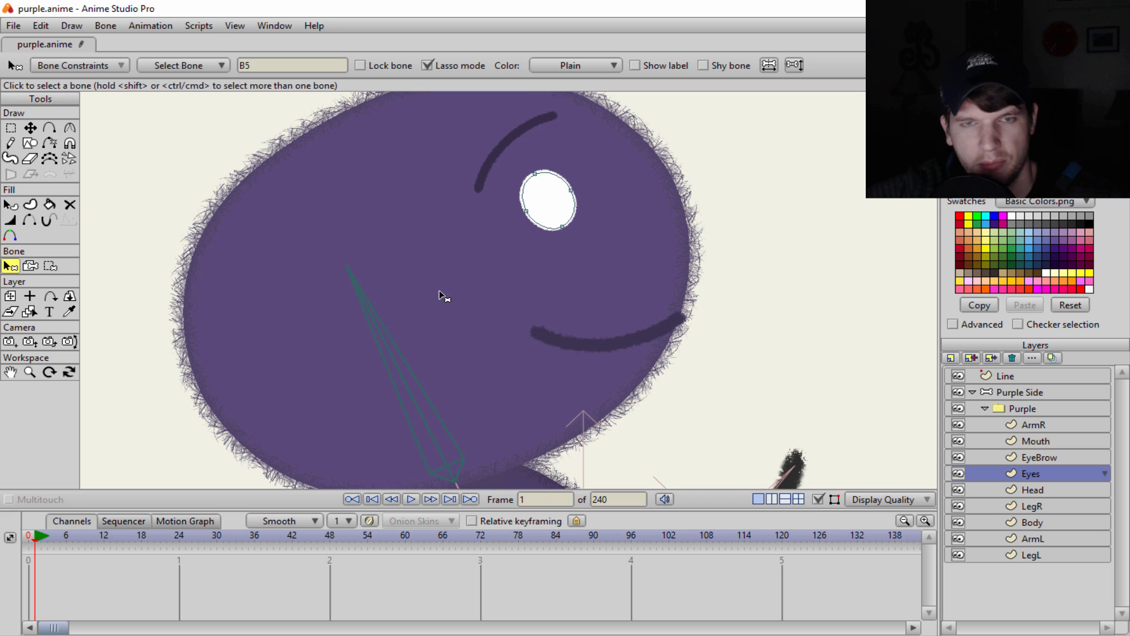
{"action": "key", "text": "ctrl+a"}
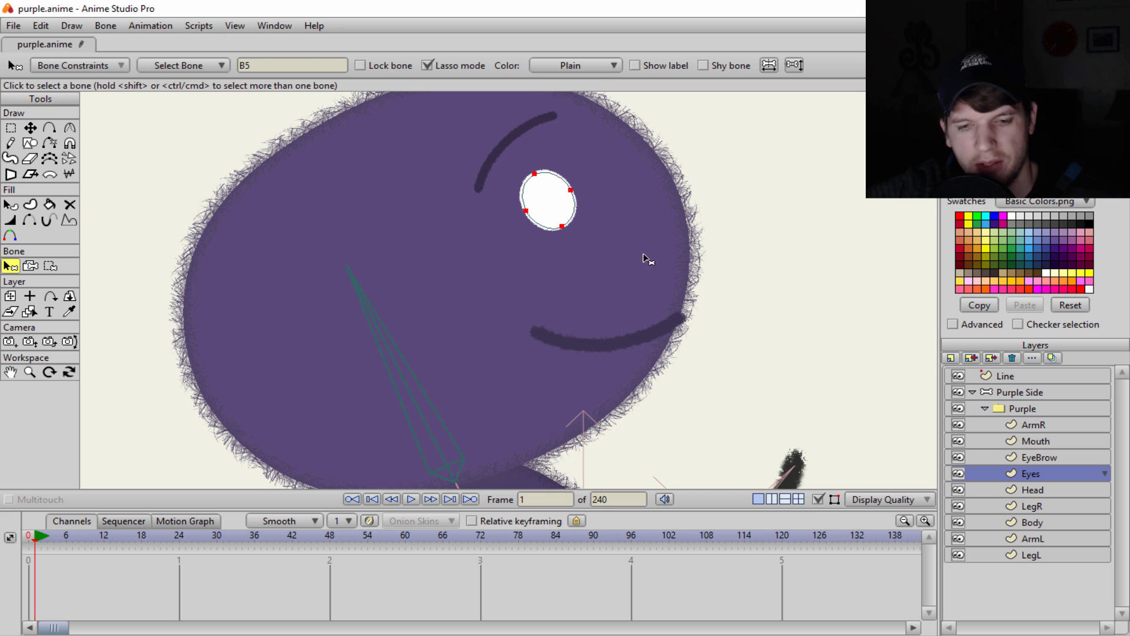
{"action": "key", "text": "t"}
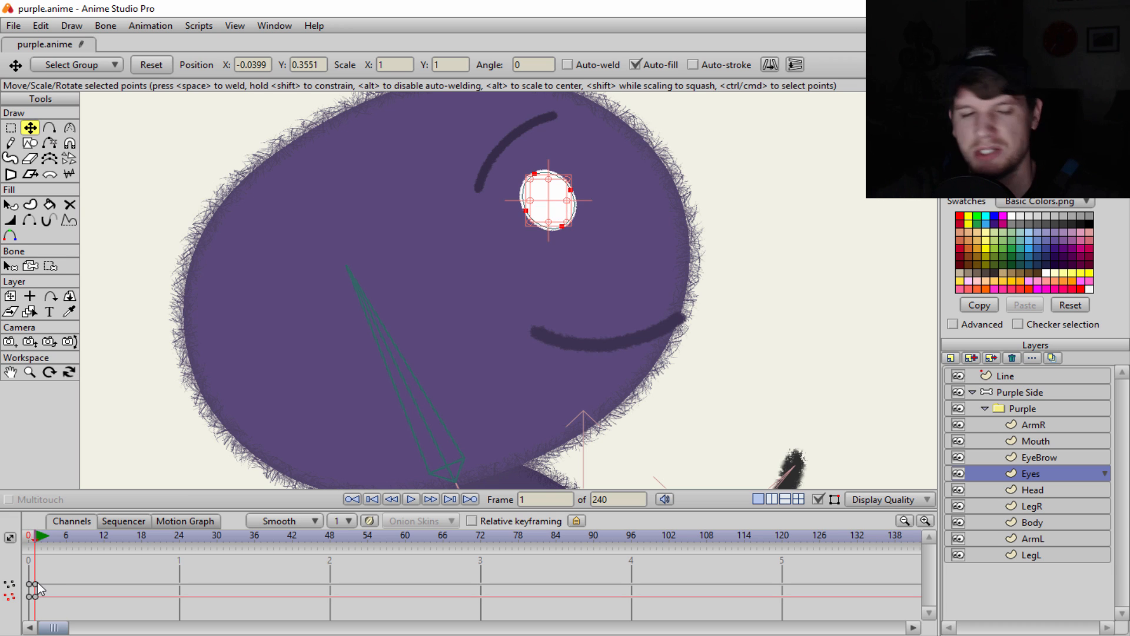
Step: At frame 13, move the eye down and back on the head to X -0.0688, Y 0.3245, and scrub back to frame 1
{"action": "left_click", "coordinate": [49, 542]}
{"action": "left_click_drag", "start_coordinate": [49, 542], "coordinate": [110, 543]}
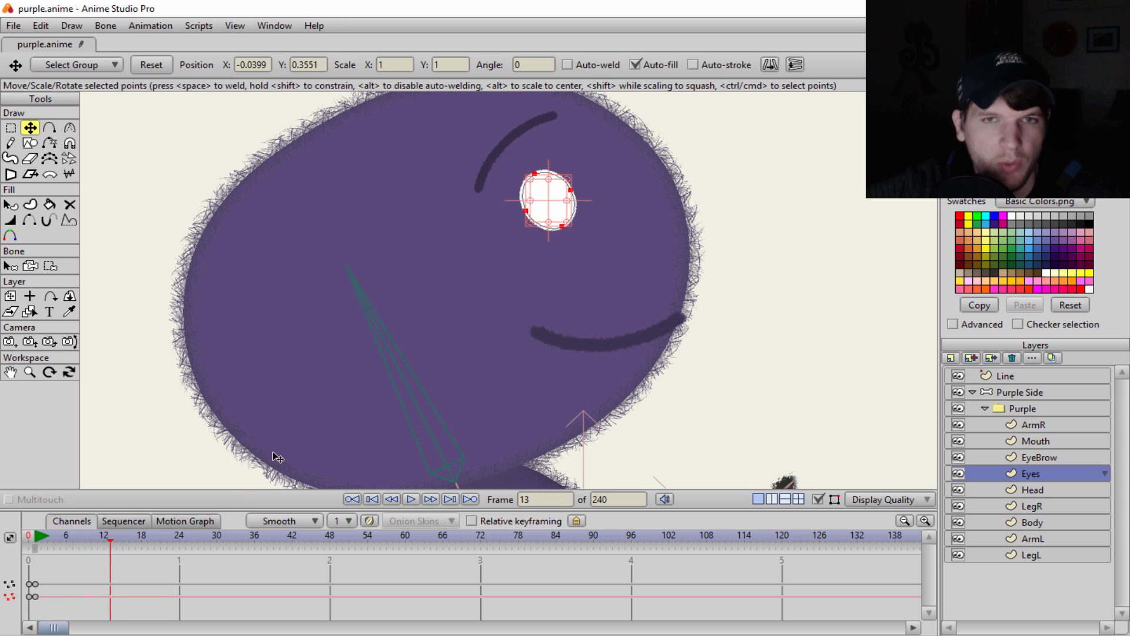
{"action": "scroll", "coordinate": [560, 253], "scroll_direction": "down", "scroll_amount": 2}
{"action": "scroll", "coordinate": [582, 231], "scroll_direction": "up", "scroll_amount": 1}
{"action": "scroll", "coordinate": [577, 294], "scroll_direction": "down", "scroll_amount": 2}
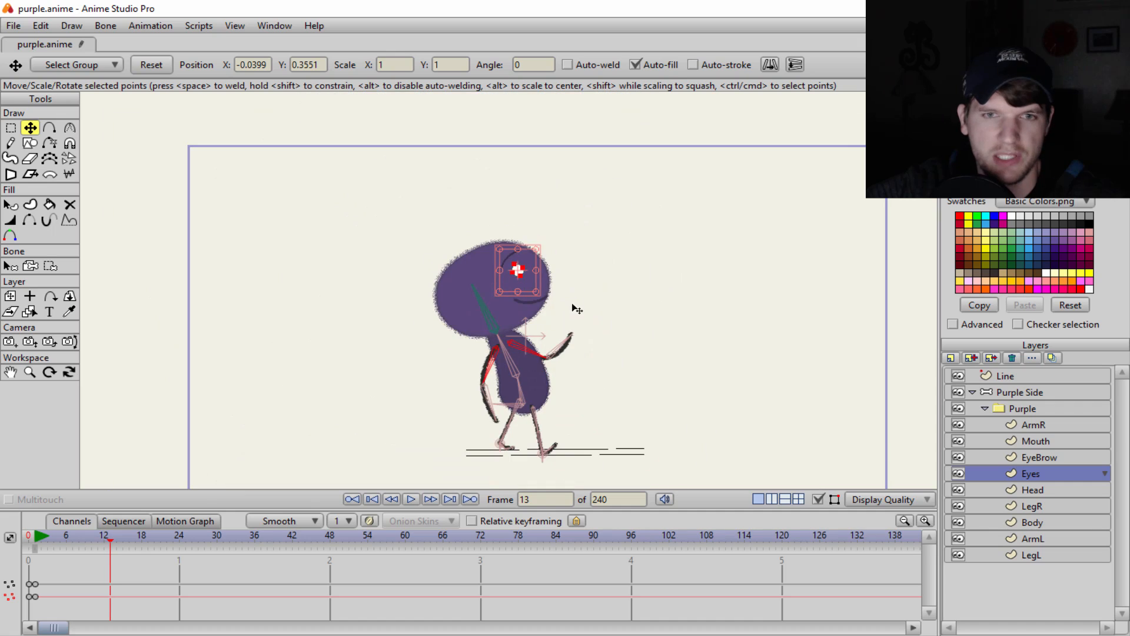
{"action": "scroll", "coordinate": [555, 232], "scroll_direction": "up", "scroll_amount": 3}
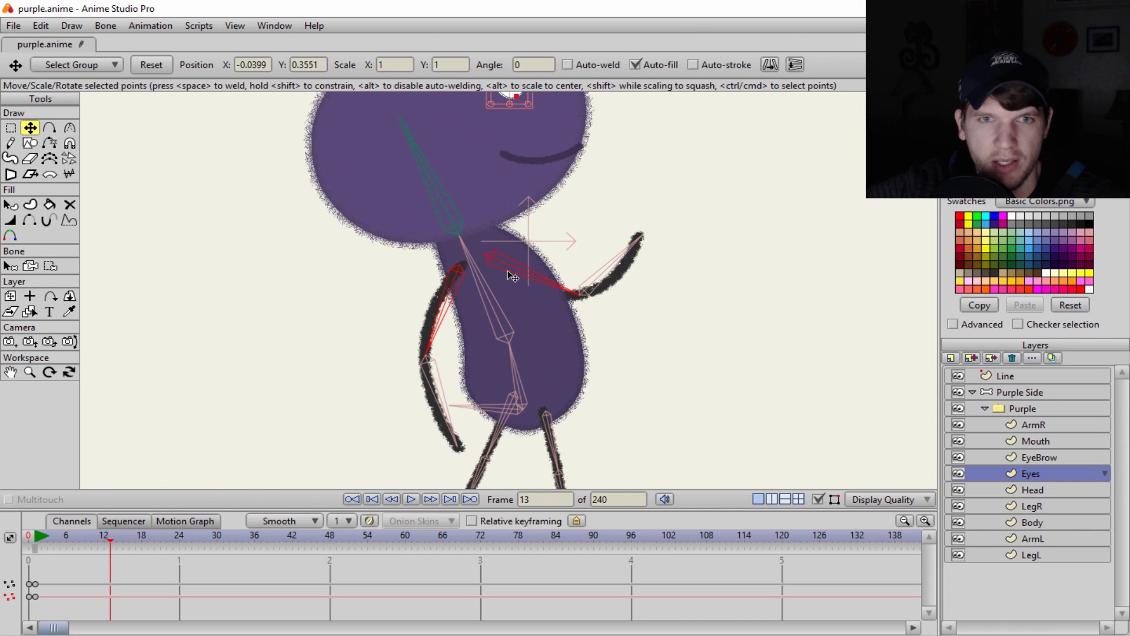
{"action": "scroll", "coordinate": [511, 272], "scroll_direction": "up", "scroll_amount": 2}
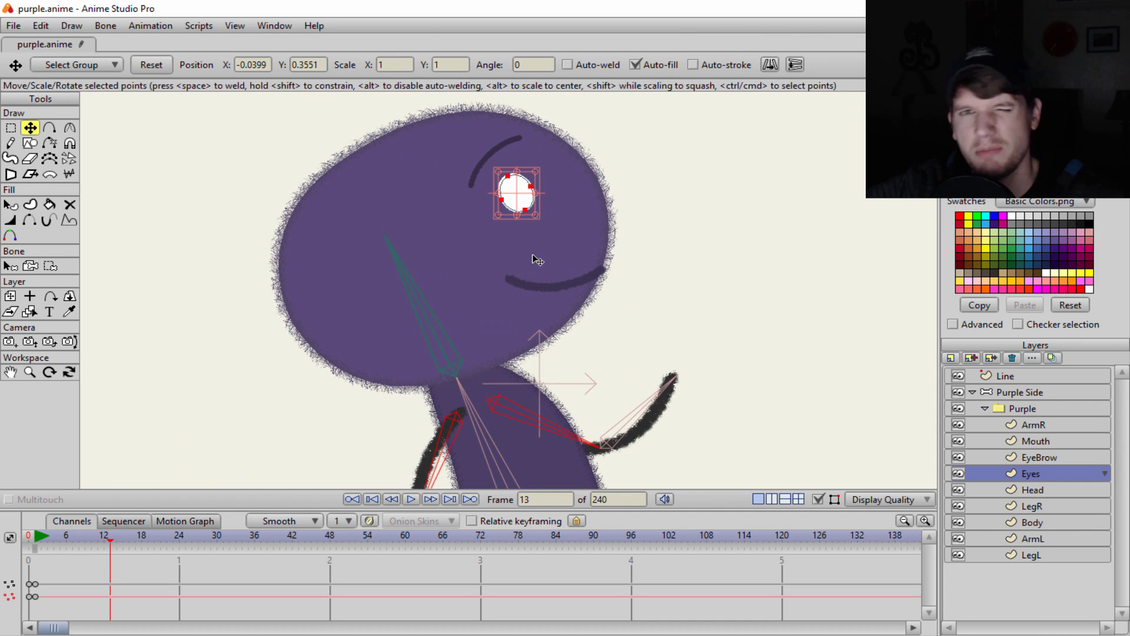
{"action": "scroll", "coordinate": [484, 371], "scroll_direction": "down", "scroll_amount": 3}
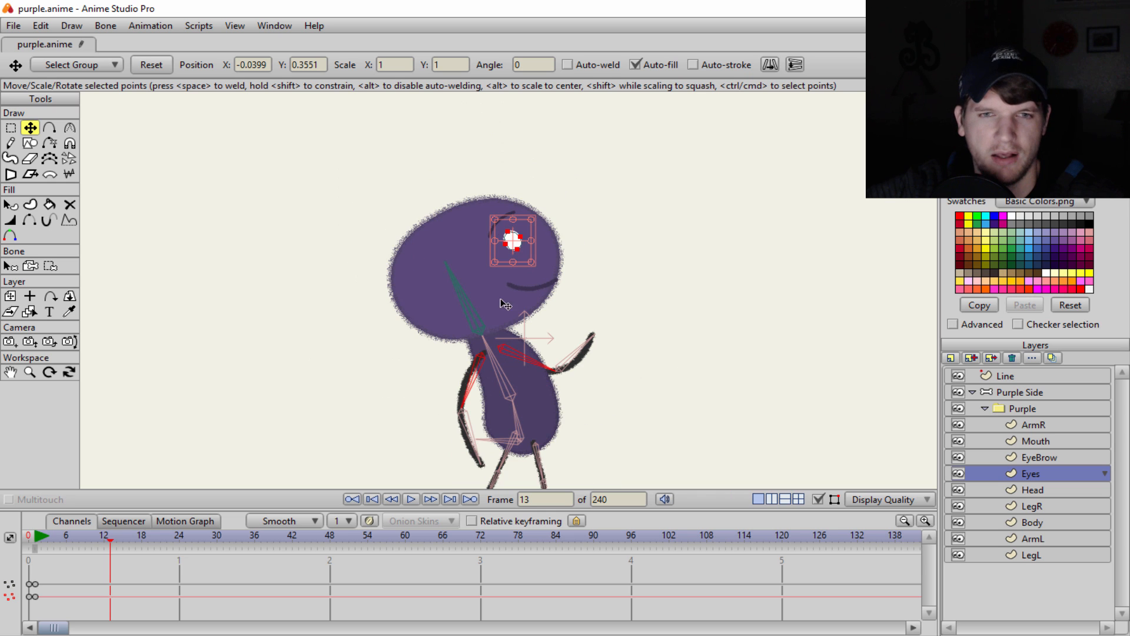
{"action": "scroll", "coordinate": [465, 250], "scroll_direction": "up", "scroll_amount": 3}
{"action": "scroll", "coordinate": [465, 250], "scroll_direction": "up", "scroll_amount": 1}
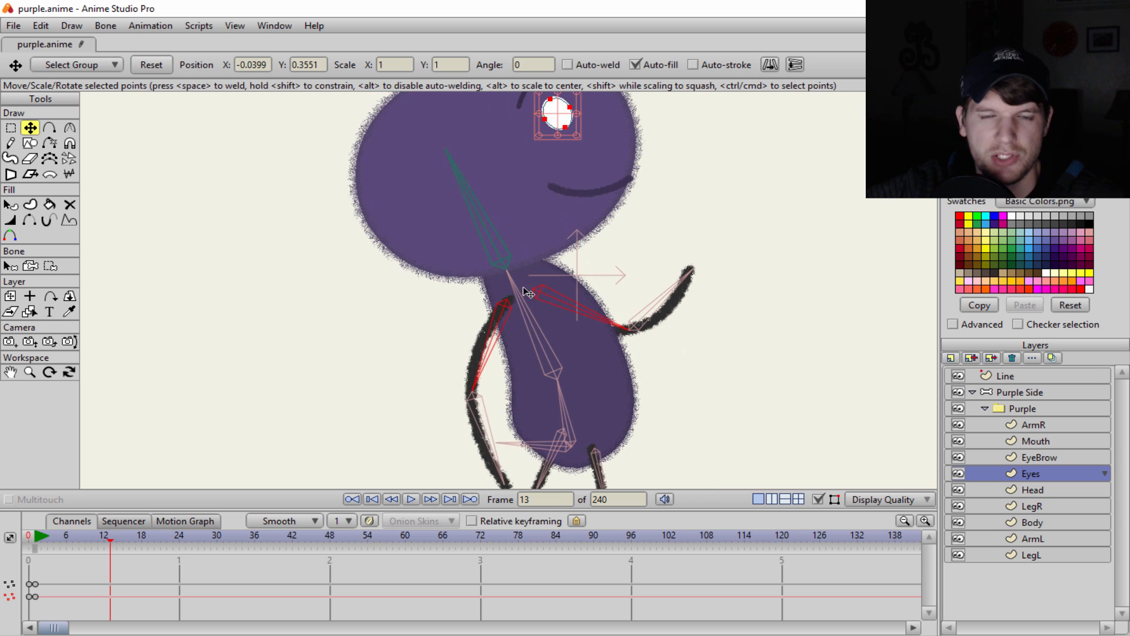
{"action": "scroll", "coordinate": [547, 300], "scroll_direction": "up", "scroll_amount": 3}
{"action": "scroll", "coordinate": [547, 315], "scroll_direction": "down", "scroll_amount": 3}
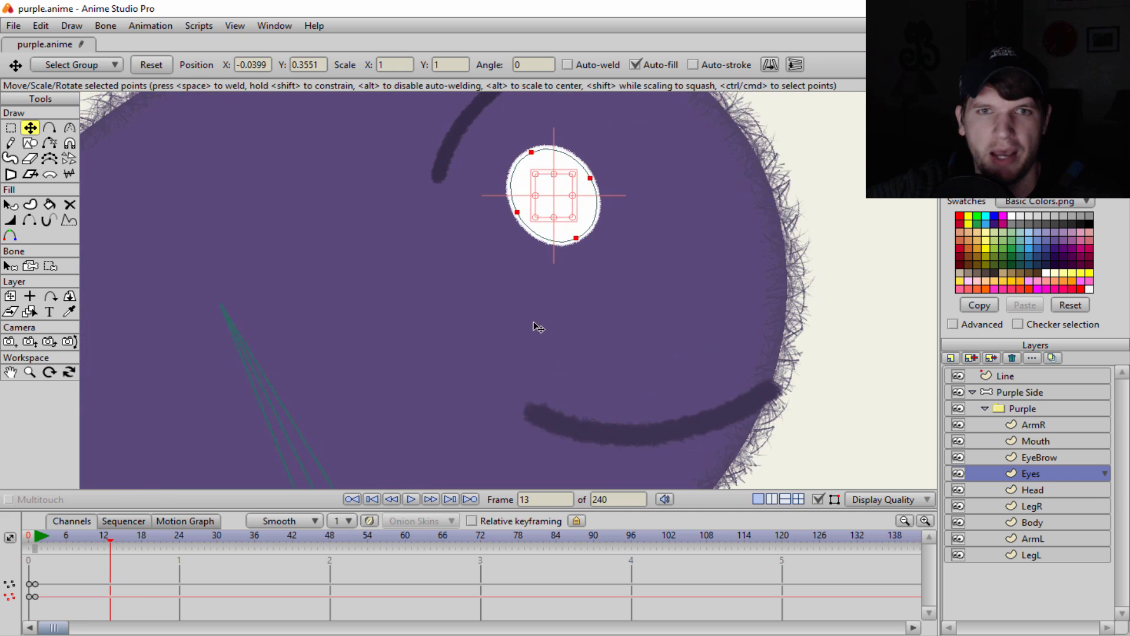
{"action": "left_click_drag", "start_coordinate": [541, 238], "coordinate": [510, 265]}
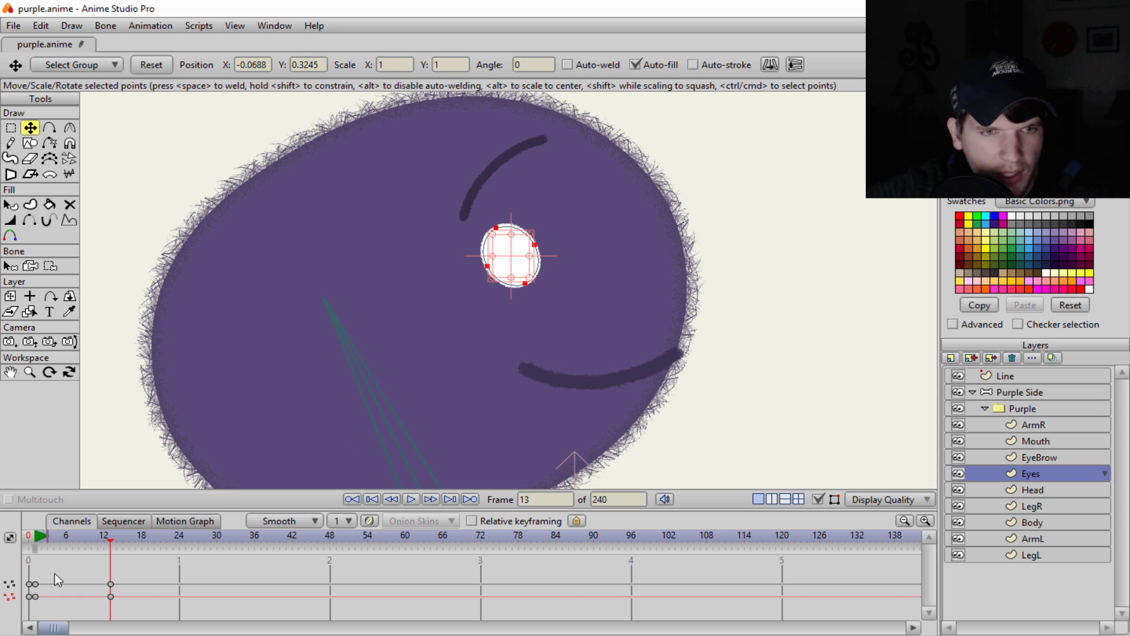
{"action": "left_click_drag", "start_coordinate": [108, 540], "coordinate": [38, 564]}
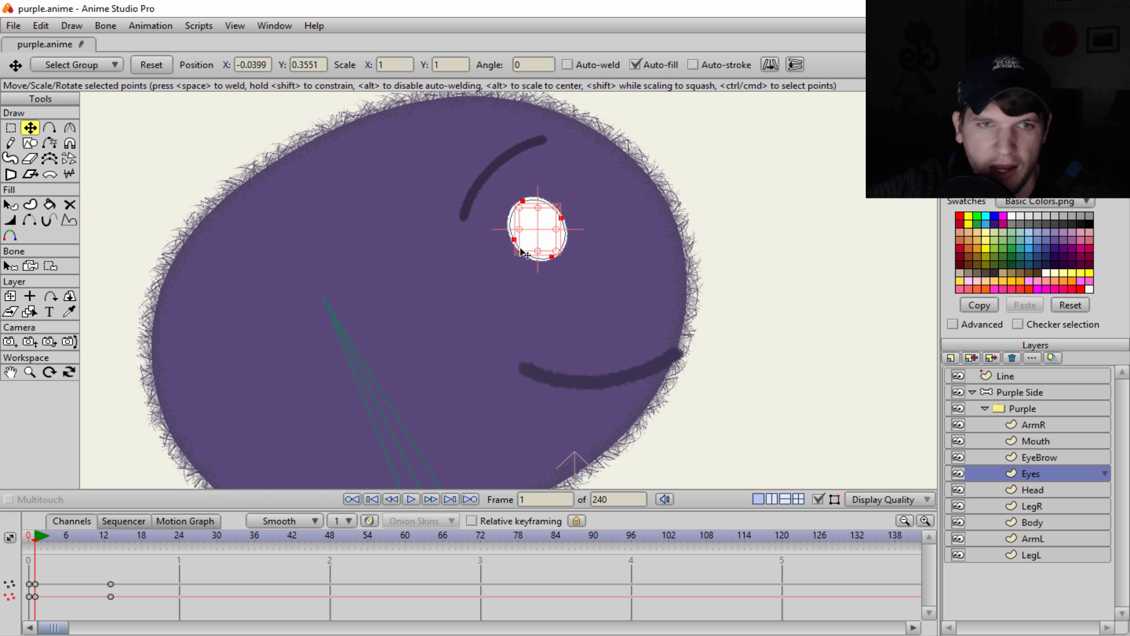
Step: Copy the eye's point keyframes from frame 1 and paste them at frame 25
{"action": "left_click", "coordinate": [109, 540]}
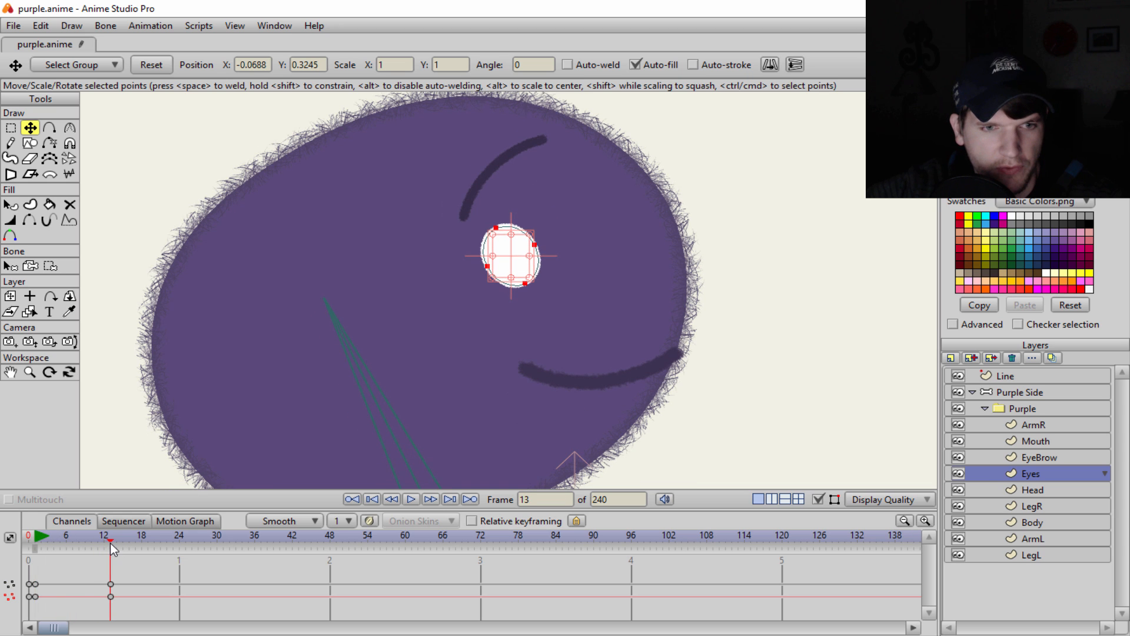
{"action": "left_click_drag", "start_coordinate": [32, 566], "coordinate": [53, 619]}
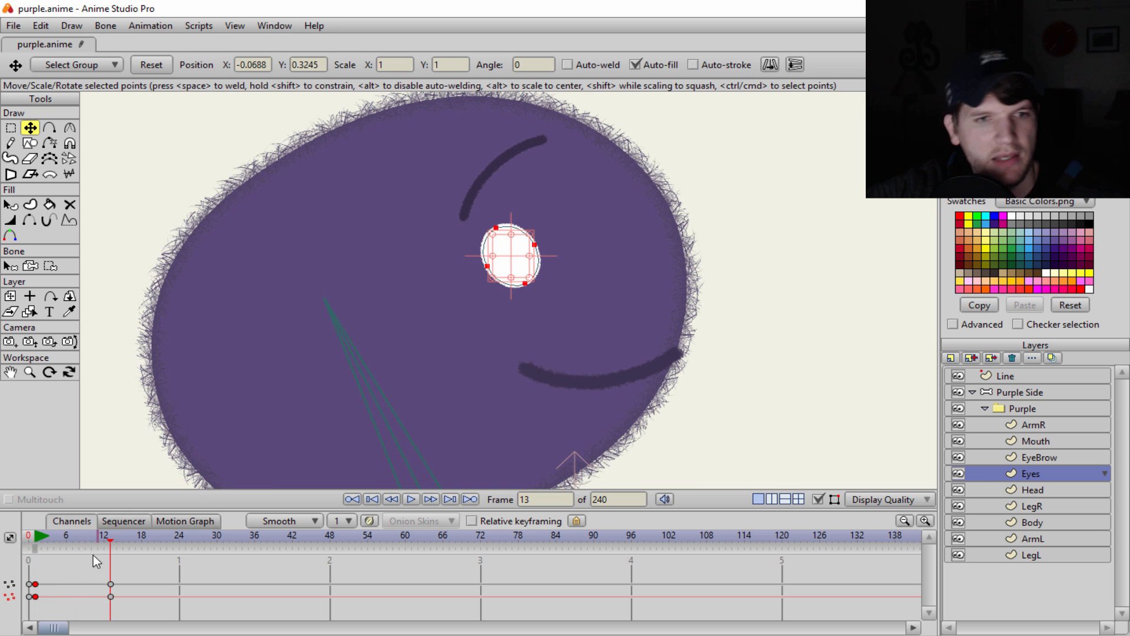
{"action": "left_click_drag", "start_coordinate": [114, 539], "coordinate": [186, 559]}
{"action": "key", "text": "ctrl+v"}
{"action": "key", "text": "space"}
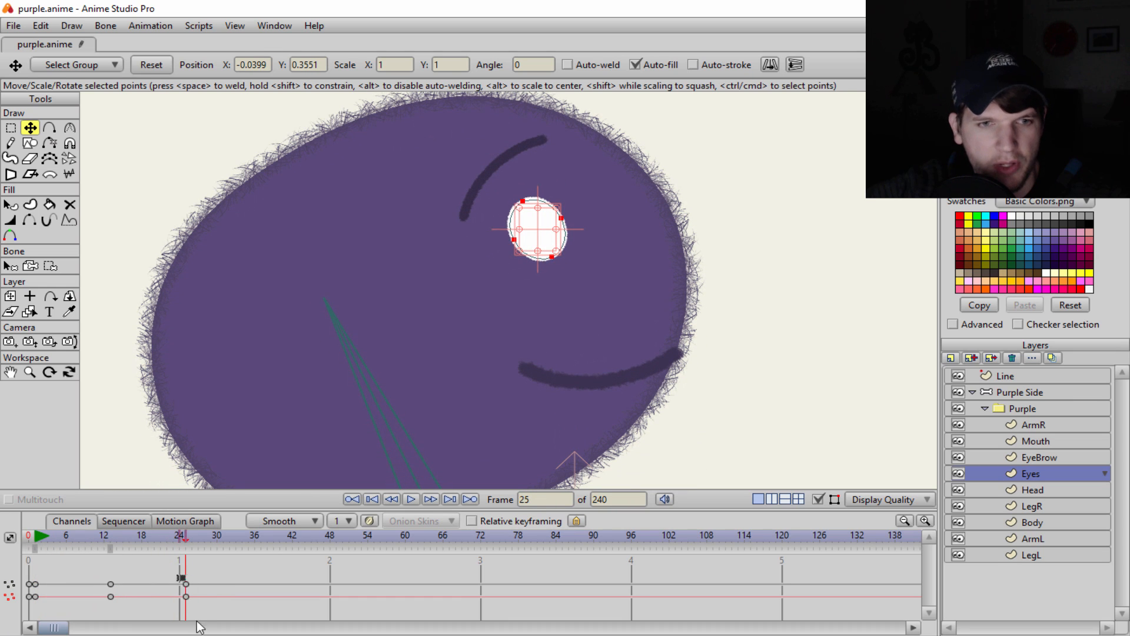
Step: Set the eye's frame 25 keyframes to Cycle interpolation, relative, cycling back 23 frames
{"action": "left_click", "coordinate": [186, 597]}
{"action": "right_click", "coordinate": [189, 599]}
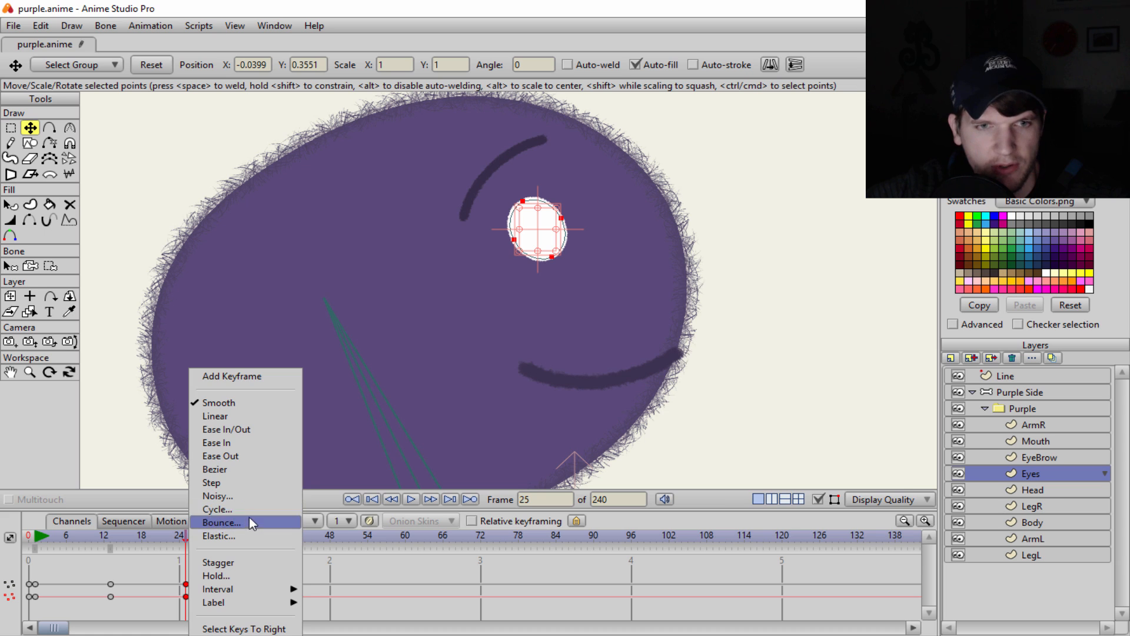
{"action": "left_click", "coordinate": [249, 518]}
{"action": "left_click", "coordinate": [885, 259]}
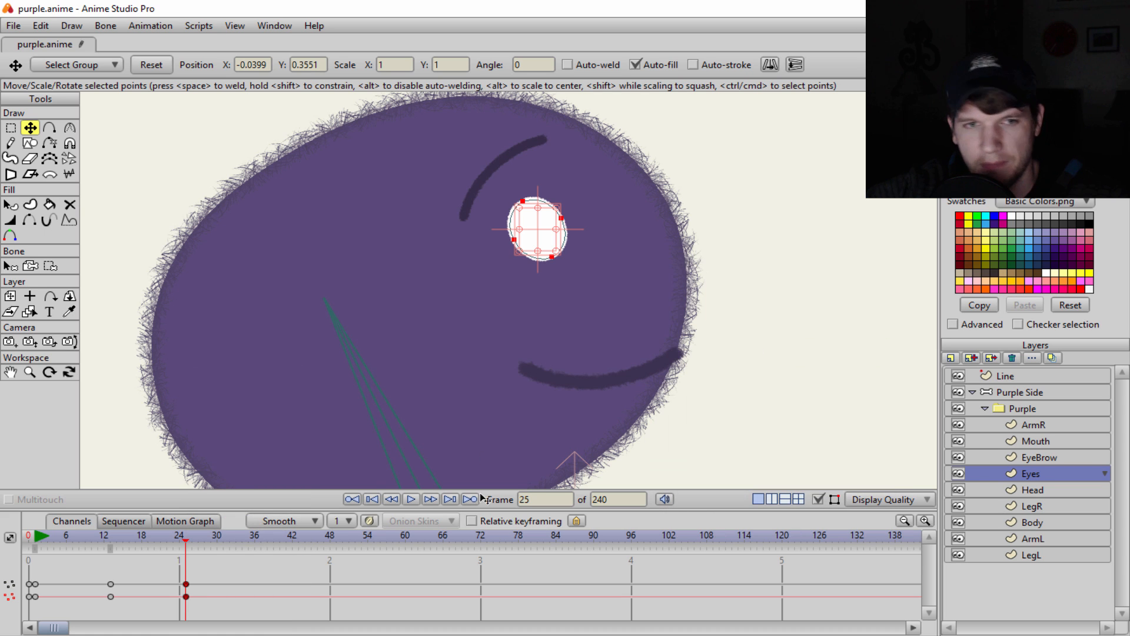
{"action": "right_click", "coordinate": [188, 582]}
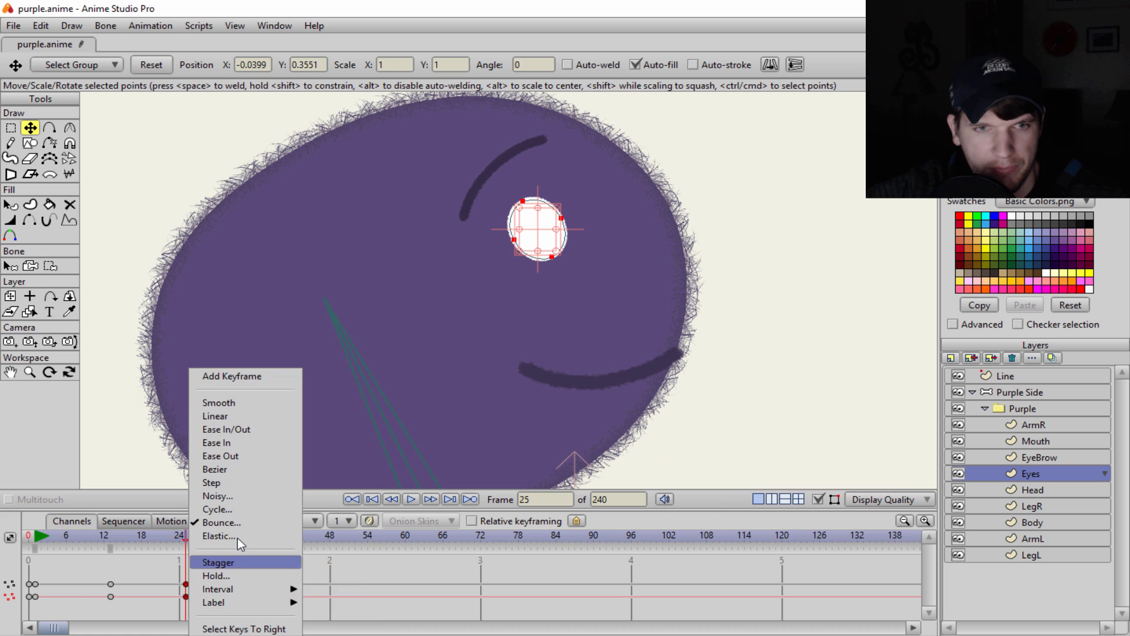
{"action": "left_click", "coordinate": [235, 511]}
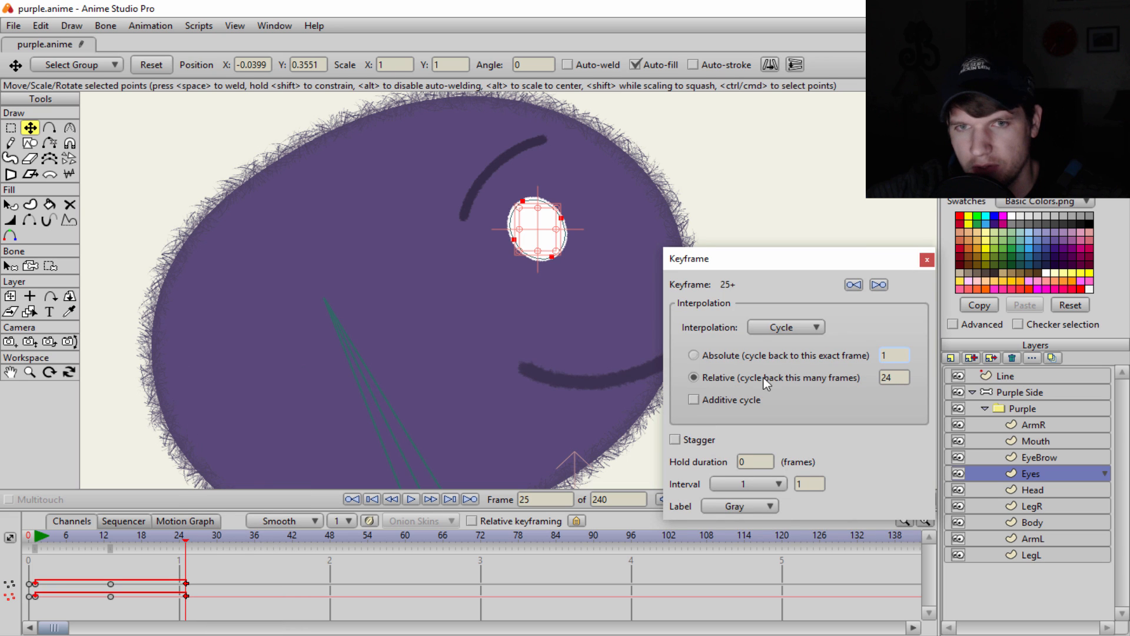
{"action": "scroll", "coordinate": [899, 377], "scroll_direction": "down", "scroll_amount": 1}
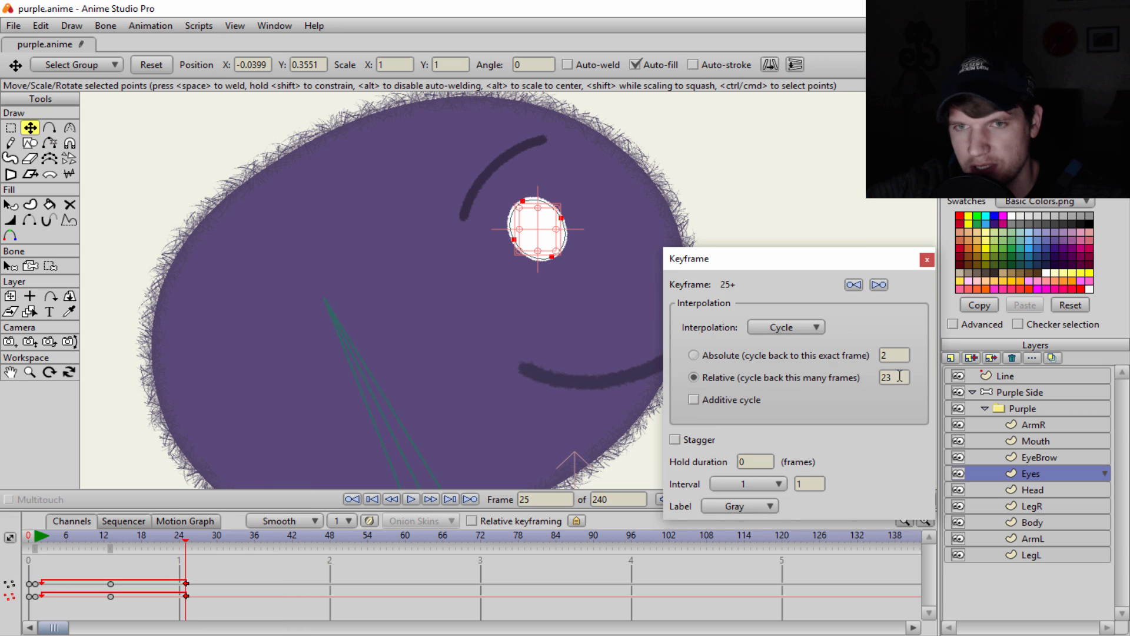
{"action": "left_click", "coordinate": [926, 261]}
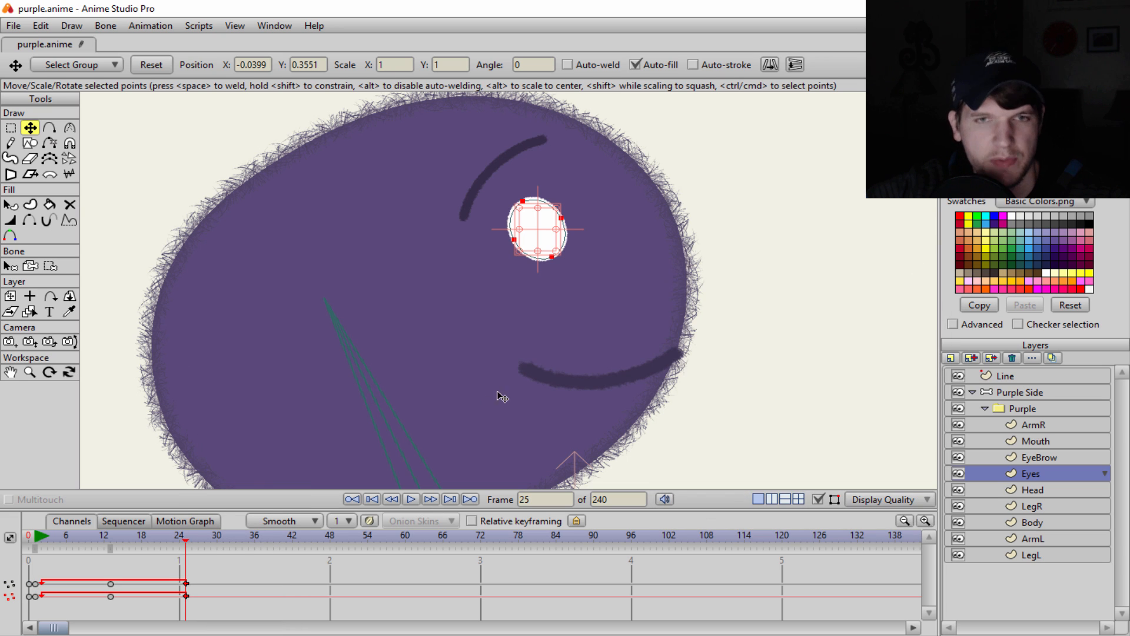
Step: Select the EyeBrow layer and return to frame 1
{"action": "left_click", "coordinate": [1045, 453]}
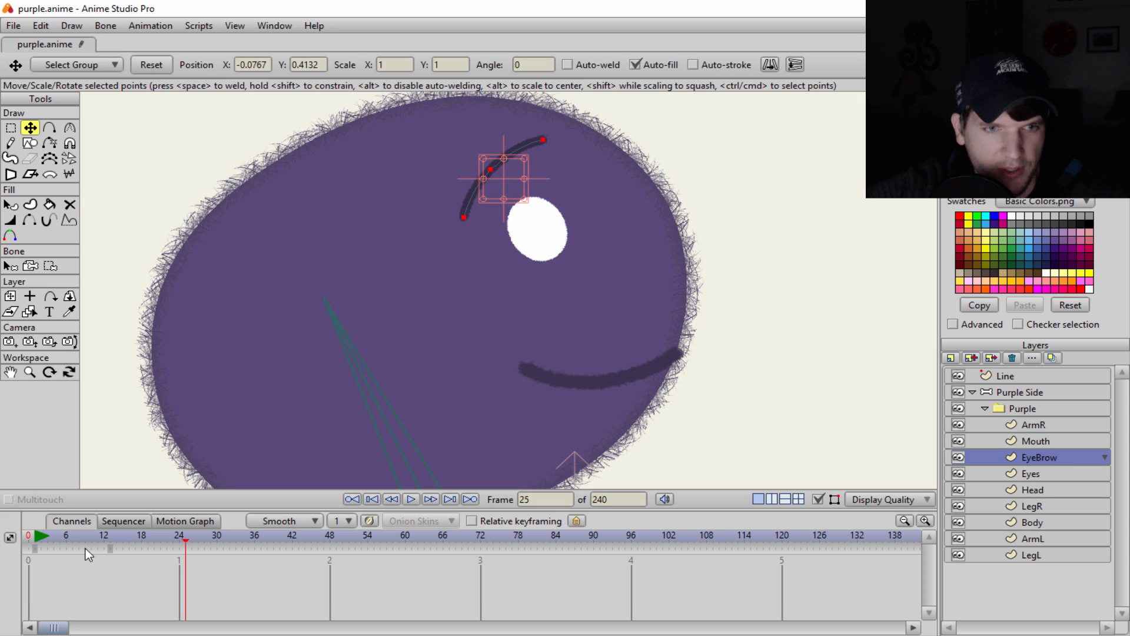
{"action": "left_click", "coordinate": [36, 537]}
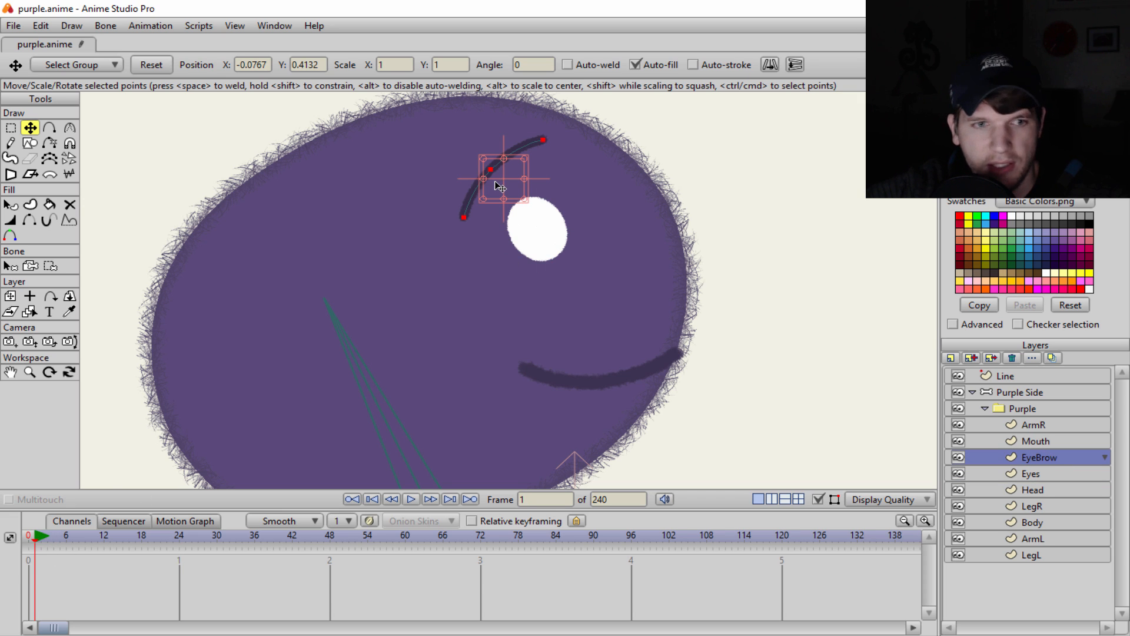
Step: Try keyframing the eyebrow at frame 1 and moving it down and back on the head at frame 12
{"action": "key", "text": "ctrl+d"}
{"action": "left_click_drag", "start_coordinate": [41, 538], "coordinate": [107, 539]}
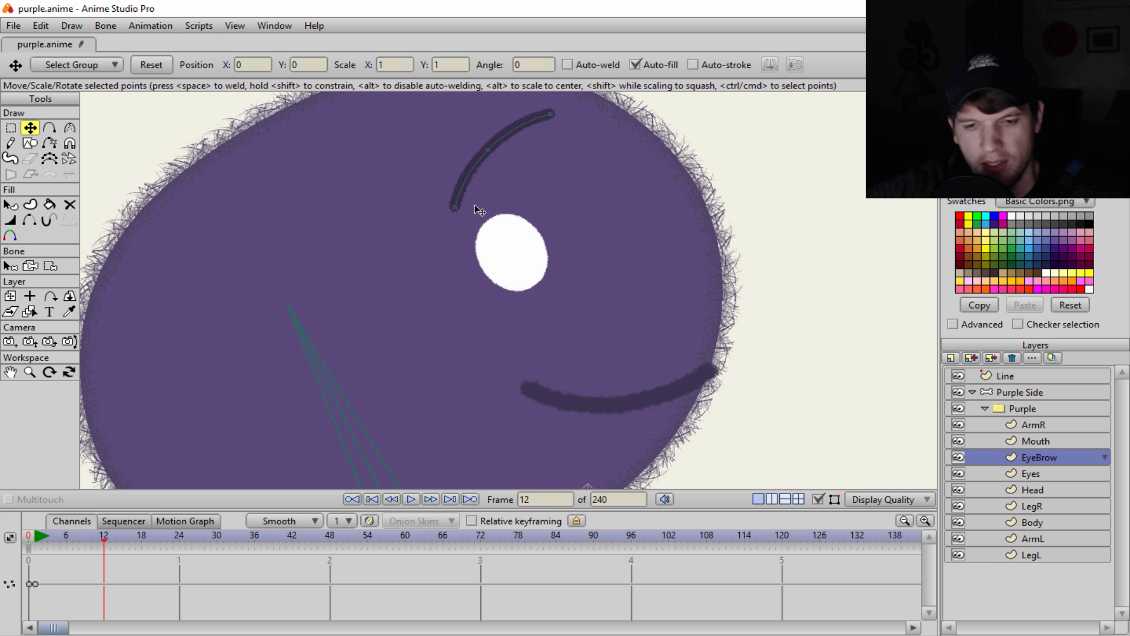
{"action": "key", "text": "ctrl+a"}
{"action": "left_click_drag", "start_coordinate": [477, 184], "coordinate": [339, 240]}
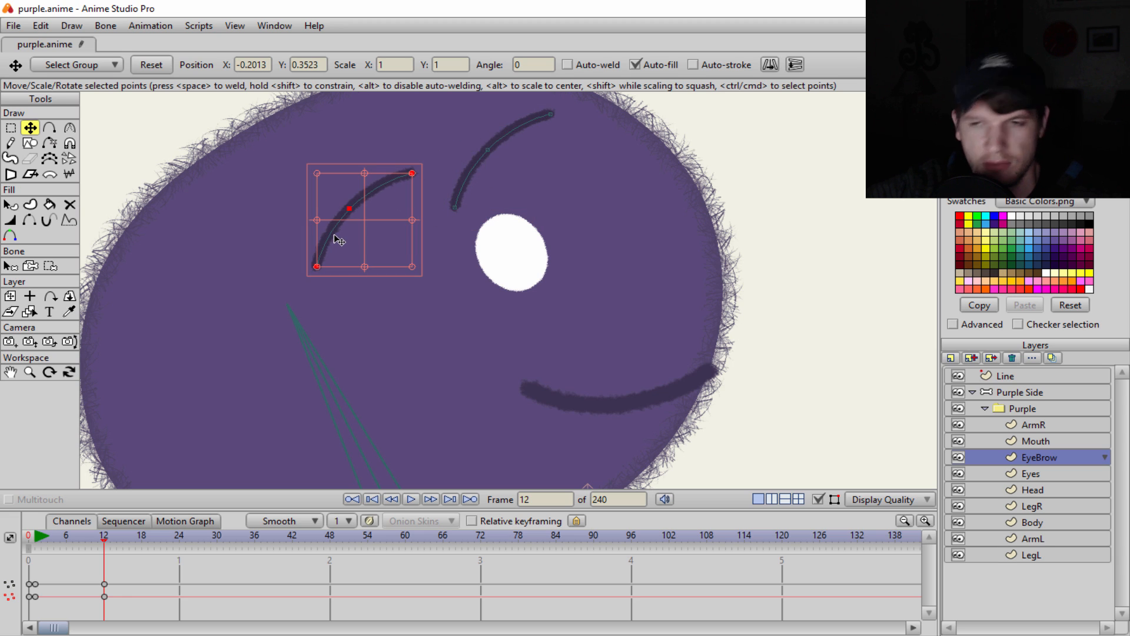
{"action": "key", "text": "ctrl+z"}
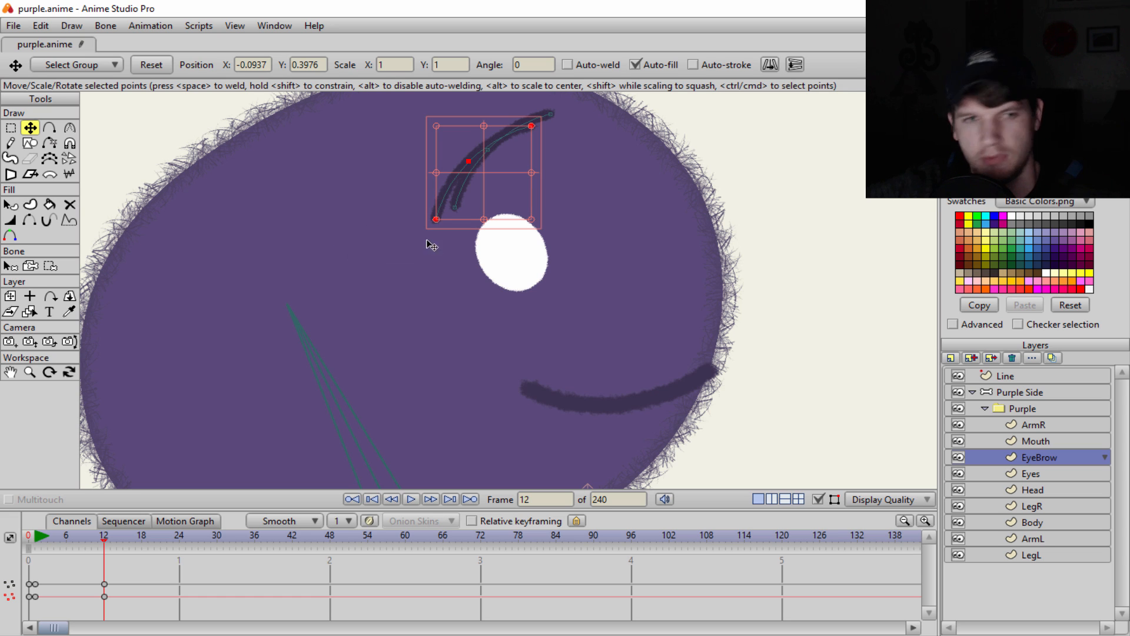
{"action": "left_click", "coordinate": [372, 499]}
{"action": "scroll", "coordinate": [539, 284], "scroll_direction": "up", "scroll_amount": 1}
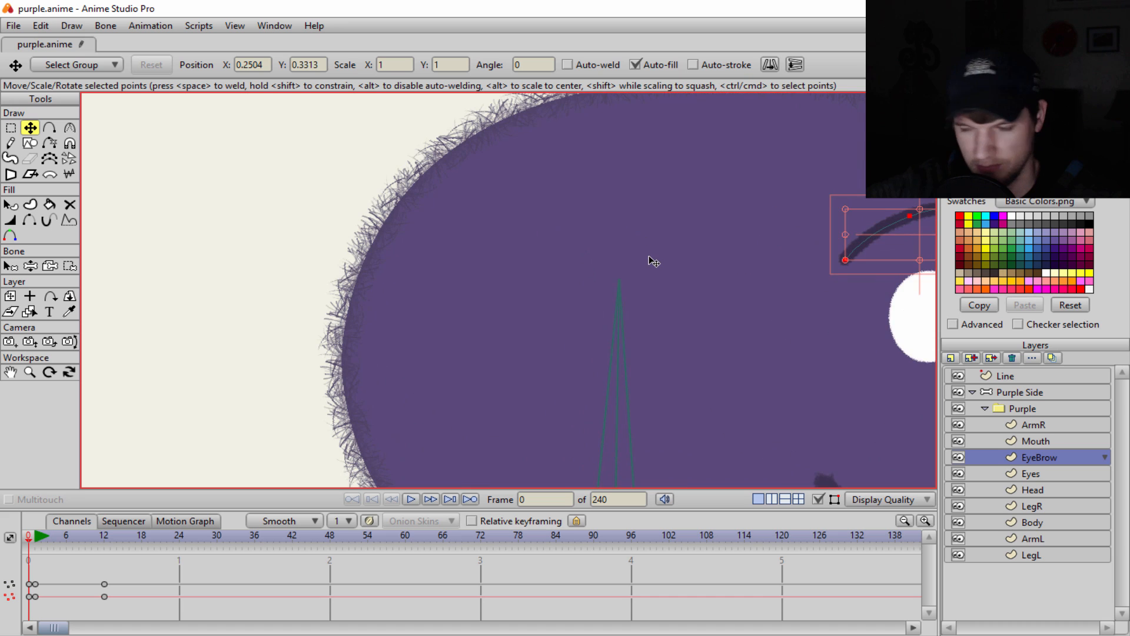
{"action": "left_click", "coordinate": [650, 257]}
{"action": "scroll", "coordinate": [689, 280], "scroll_direction": "down", "scroll_amount": 3}
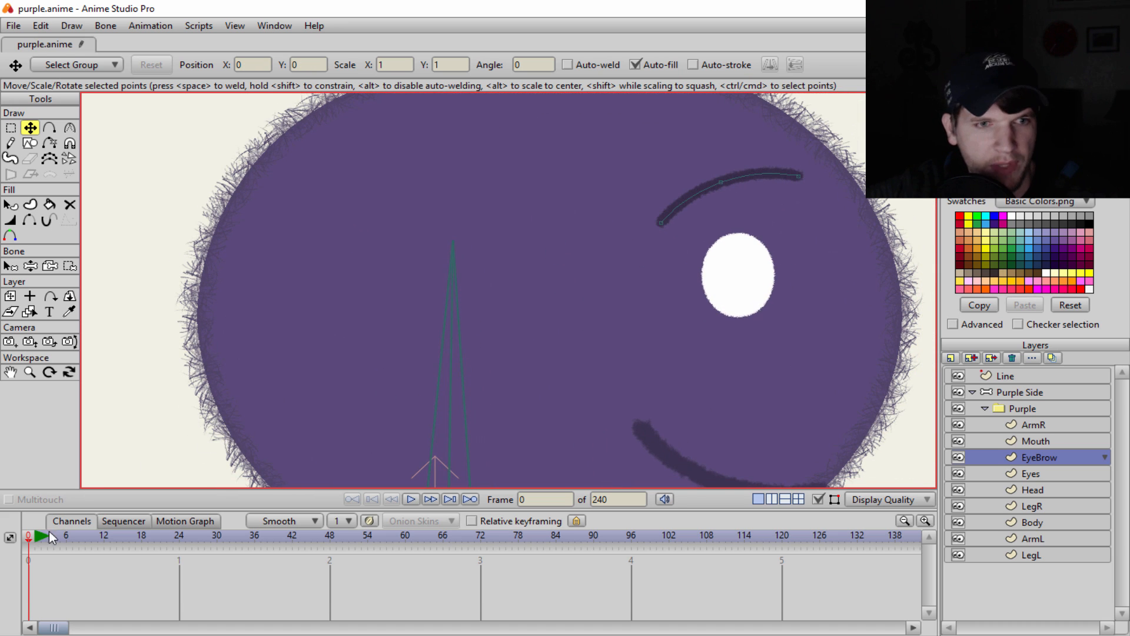
Step: At frame 1, select all the eyebrow's points and keyframe them in their current position
{"action": "left_click", "coordinate": [33, 539]}
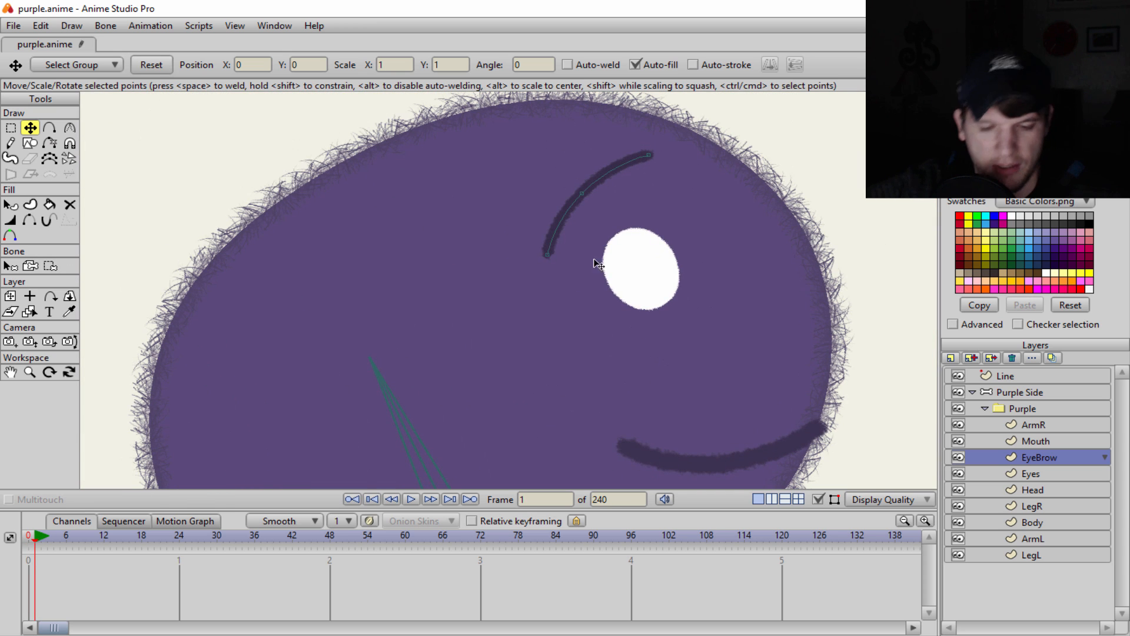
{"action": "key", "text": "ctrl+a"}
{"action": "left_click", "coordinate": [582, 220]}
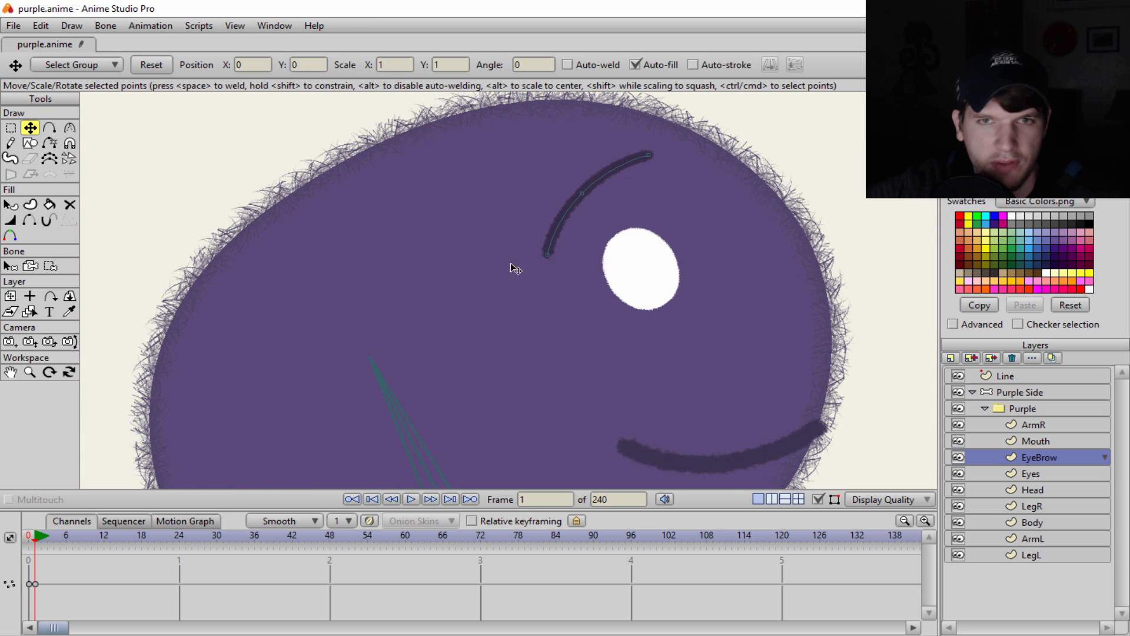
{"action": "left_click_drag", "start_coordinate": [504, 270], "coordinate": [524, 256]}
{"action": "key", "text": "ctrl+a"}
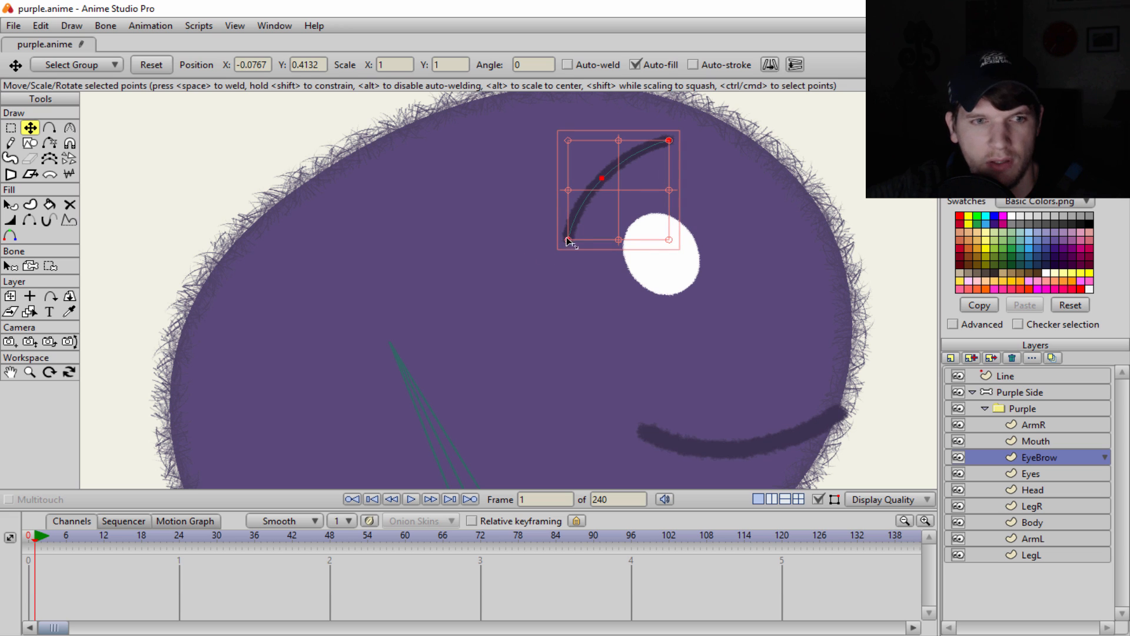
{"action": "left_click", "coordinate": [603, 227]}
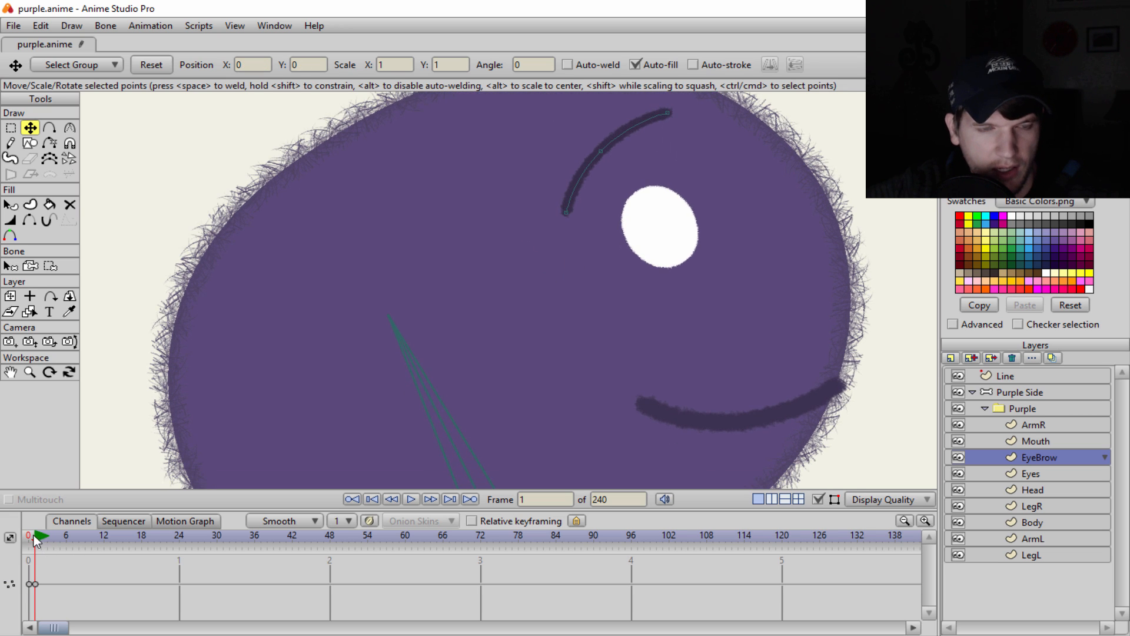
Step: At frame 13, move the eyebrow down and back on the head to X -0.1074, Y 0.3892
{"action": "left_click_drag", "start_coordinate": [34, 541], "coordinate": [111, 534]}
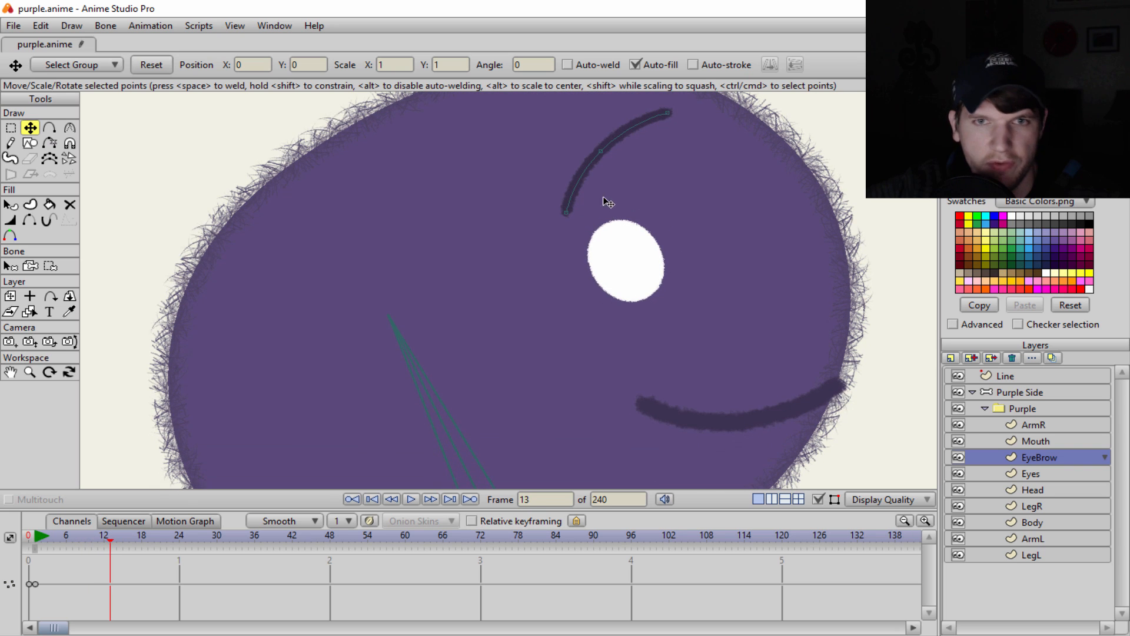
{"action": "left_click_drag", "start_coordinate": [602, 197], "coordinate": [515, 232]}
{"action": "left_click", "coordinate": [550, 194]}
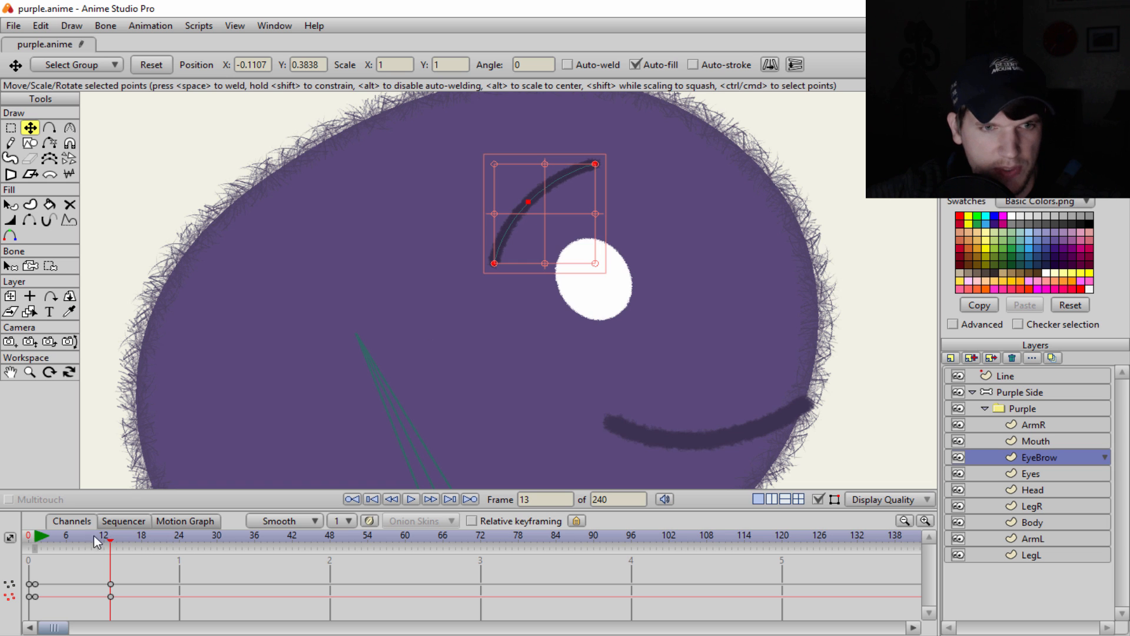
{"action": "left_click_drag", "start_coordinate": [93, 535], "coordinate": [114, 554]}
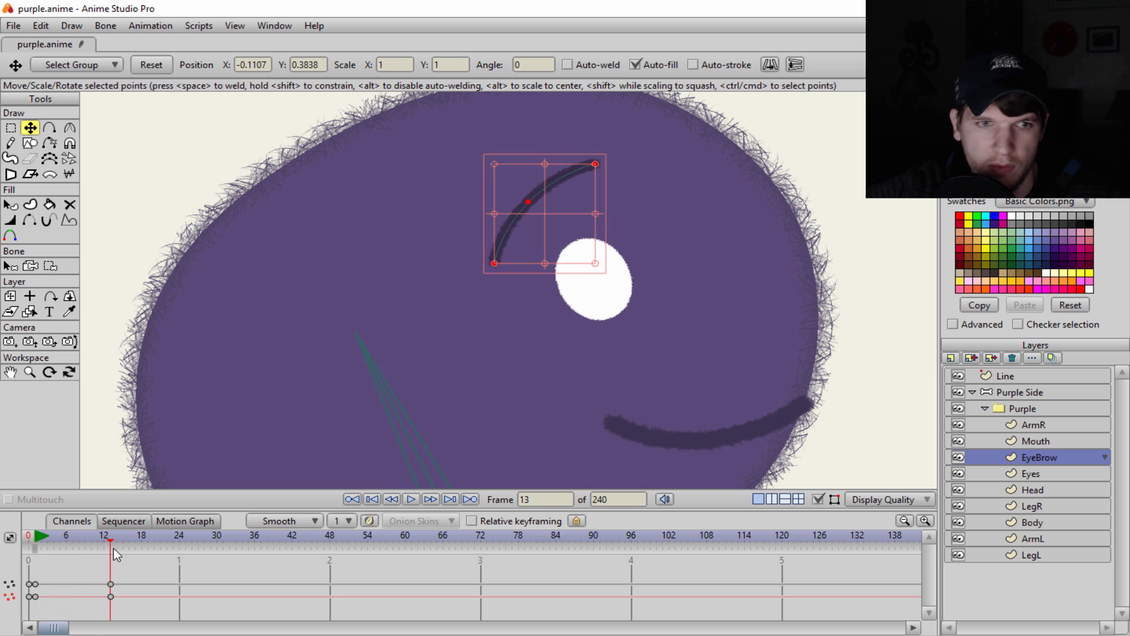
{"action": "left_click_drag", "start_coordinate": [521, 241], "coordinate": [525, 233]}
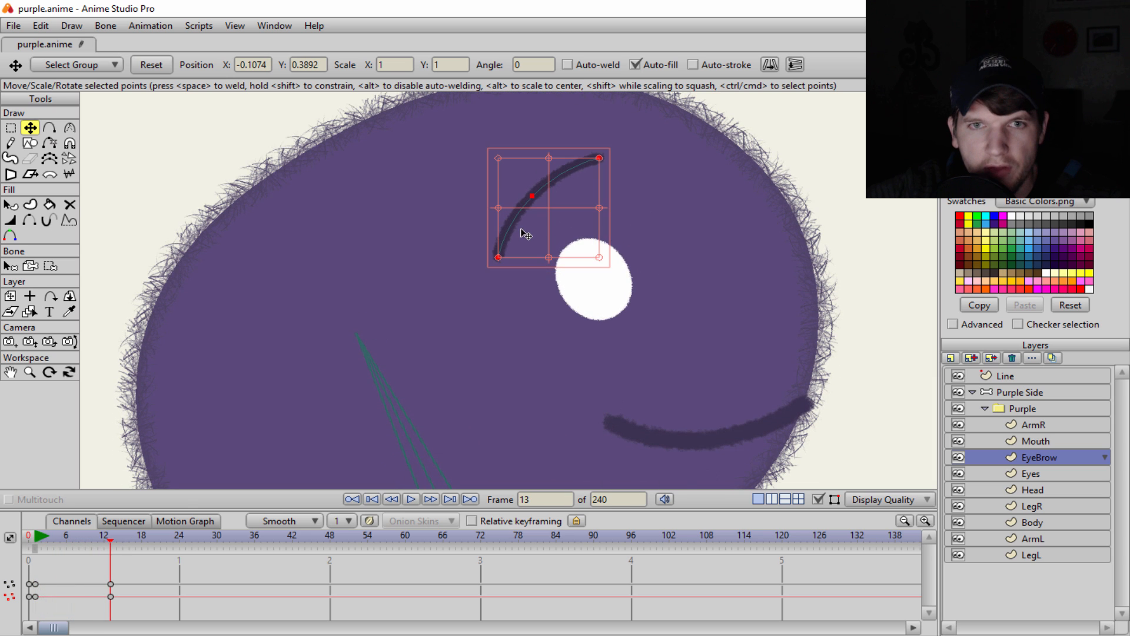
Step: Copy the eyebrow's frame 1 keyframes to frame 25 and set them to Cycle, relative, cycling back 23 frames
{"action": "mouse_move", "coordinate": [108, 545]}
{"action": "left_mouse_down"}
{"action": "mouse_move", "coordinate": [43, 549]}
{"action": "mouse_move", "coordinate": [121, 539]}
{"action": "mouse_move", "coordinate": [108, 542]}
{"action": "left_mouse_up"}
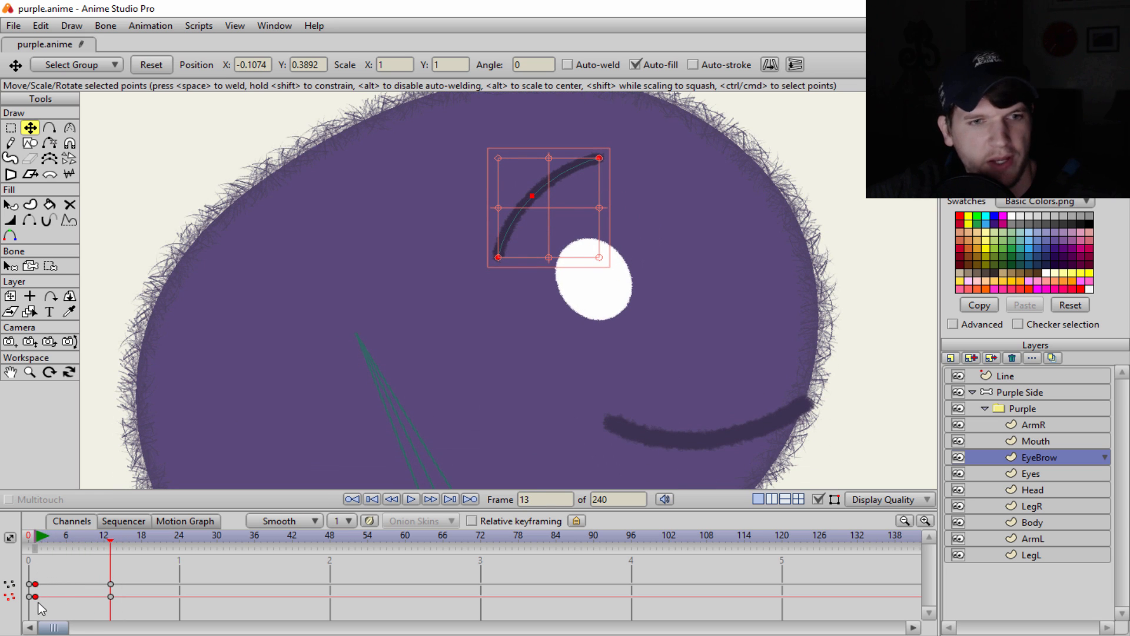
{"action": "left_click_drag", "start_coordinate": [104, 548], "coordinate": [188, 538]}
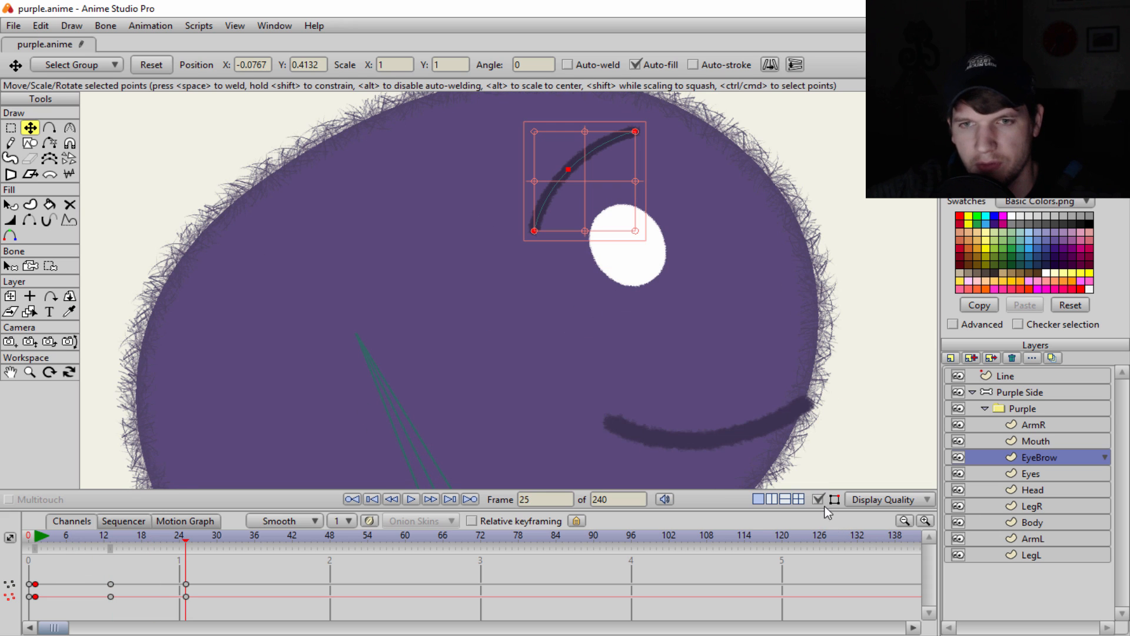
{"action": "left_click_drag", "start_coordinate": [178, 571], "coordinate": [200, 627]}
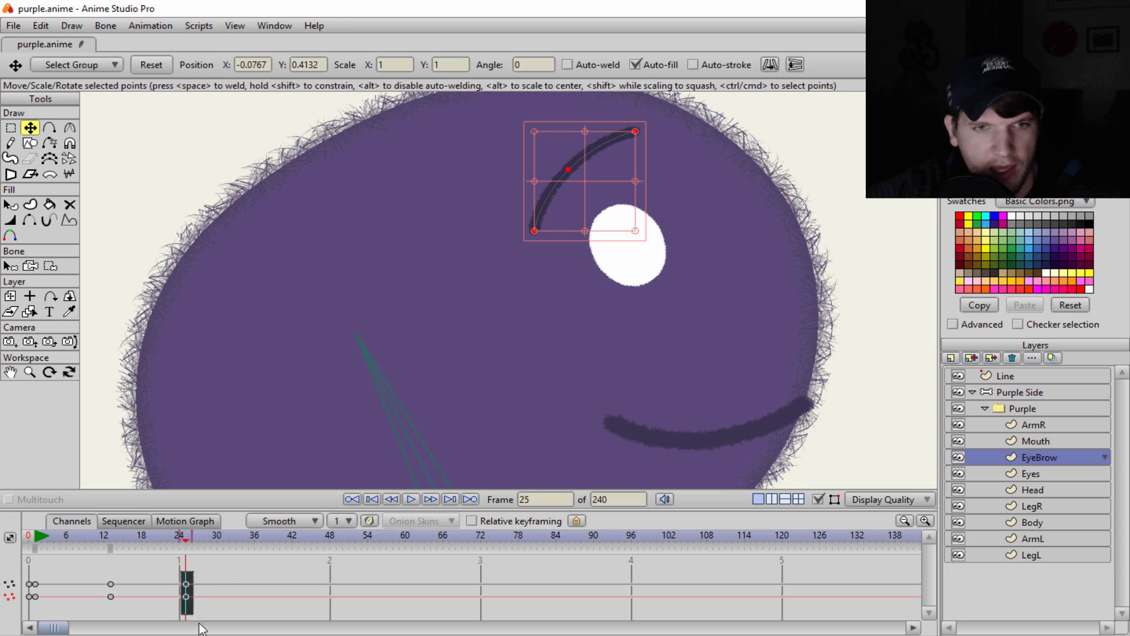
{"action": "right_click", "coordinate": [187, 600]}
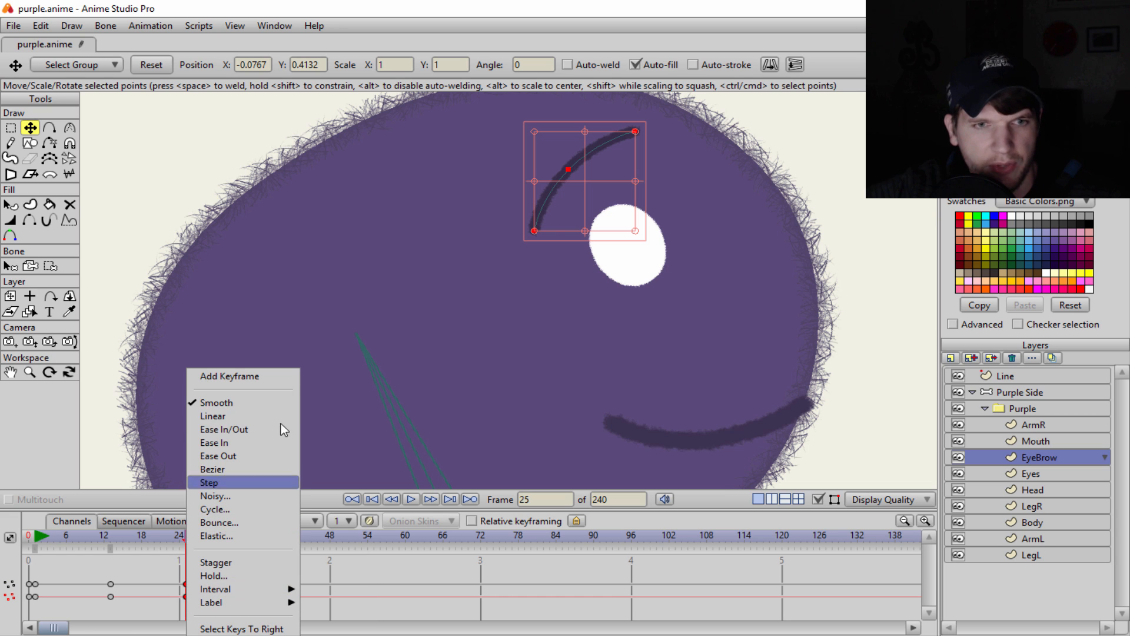
{"action": "left_click", "coordinate": [239, 511]}
{"action": "left_click", "coordinate": [798, 383]}
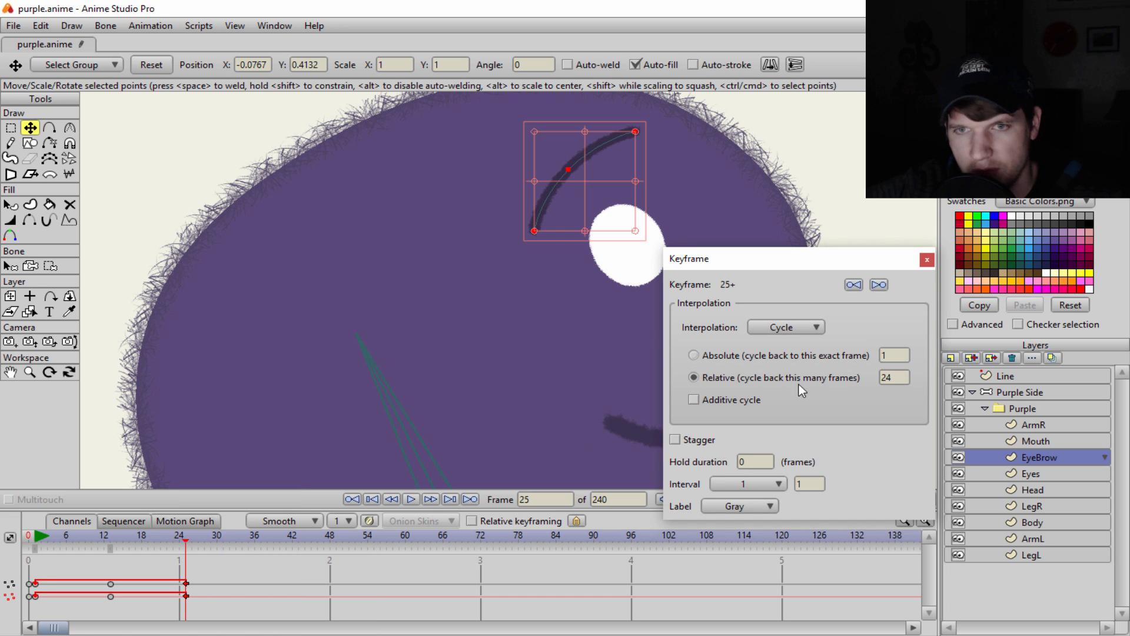
{"action": "double_click", "coordinate": [889, 377]}
{"action": "type", "text": "23"}
{"action": "key", "text": "Return"}
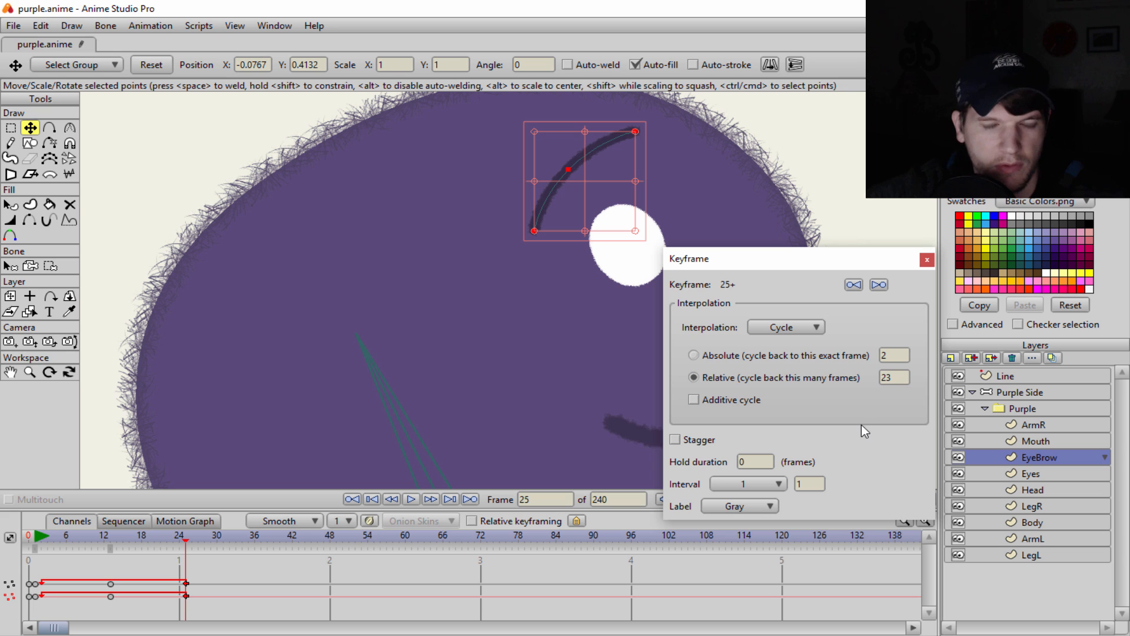
{"action": "left_click", "coordinate": [927, 260]}
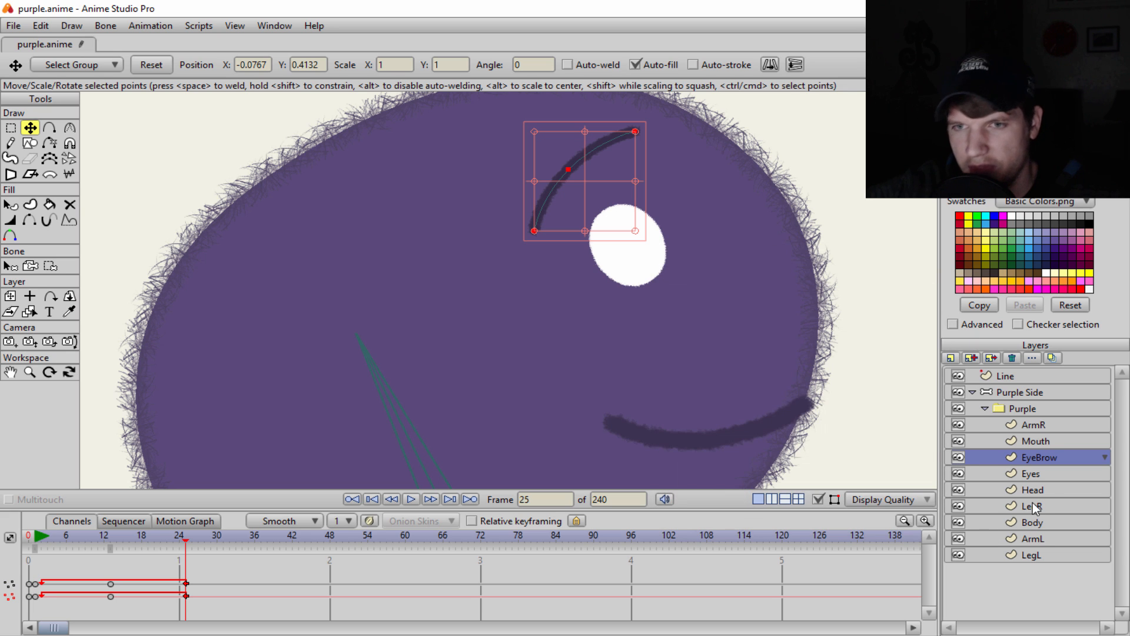
Step: Select the Mouth layer, select all the mouth's points at frame 1, and keyframe them in place
{"action": "left_click", "coordinate": [1036, 440]}
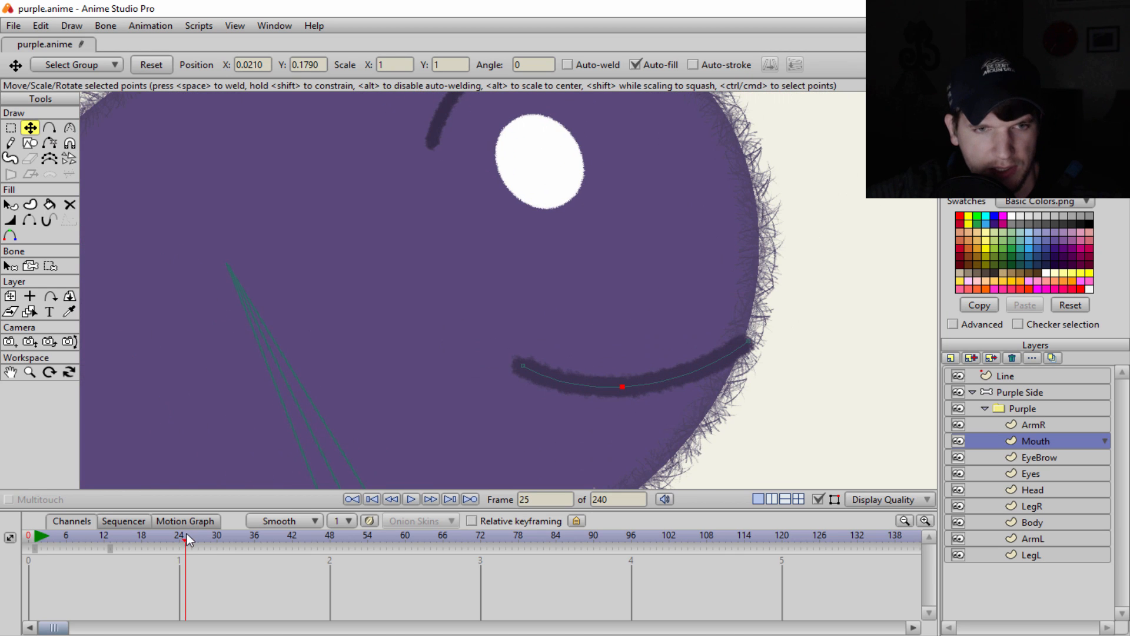
{"action": "left_click_drag", "start_coordinate": [188, 541], "coordinate": [36, 570]}
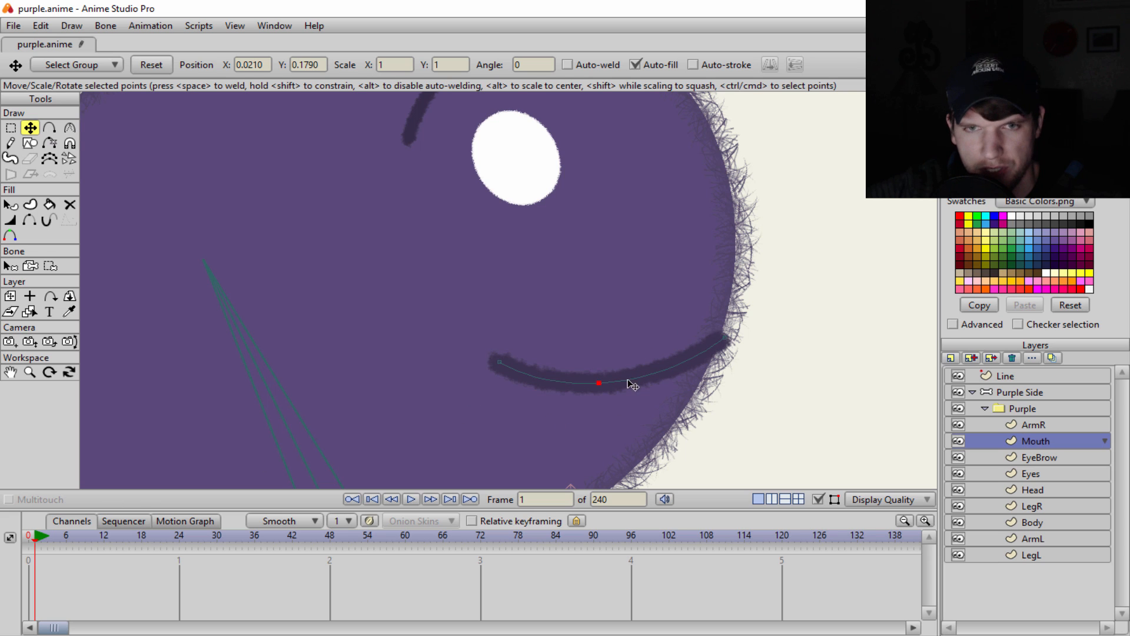
{"action": "key", "text": "g"}
{"action": "mouse_move", "coordinate": [548, 338]}
{"action": "left_mouse_down"}
{"action": "mouse_move", "coordinate": [447, 354]}
{"action": "mouse_move", "coordinate": [419, 347]}
{"action": "left_mouse_up"}
{"action": "key", "text": "t"}
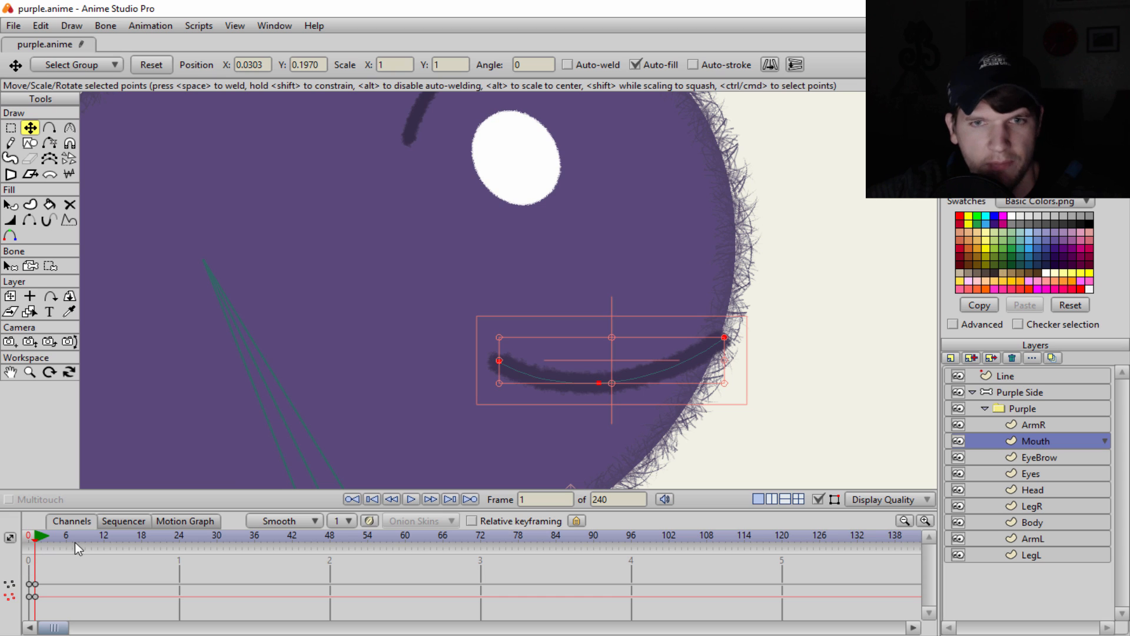
{"action": "left_click", "coordinate": [711, 348]}
{"action": "key", "text": "ctrl+z"}
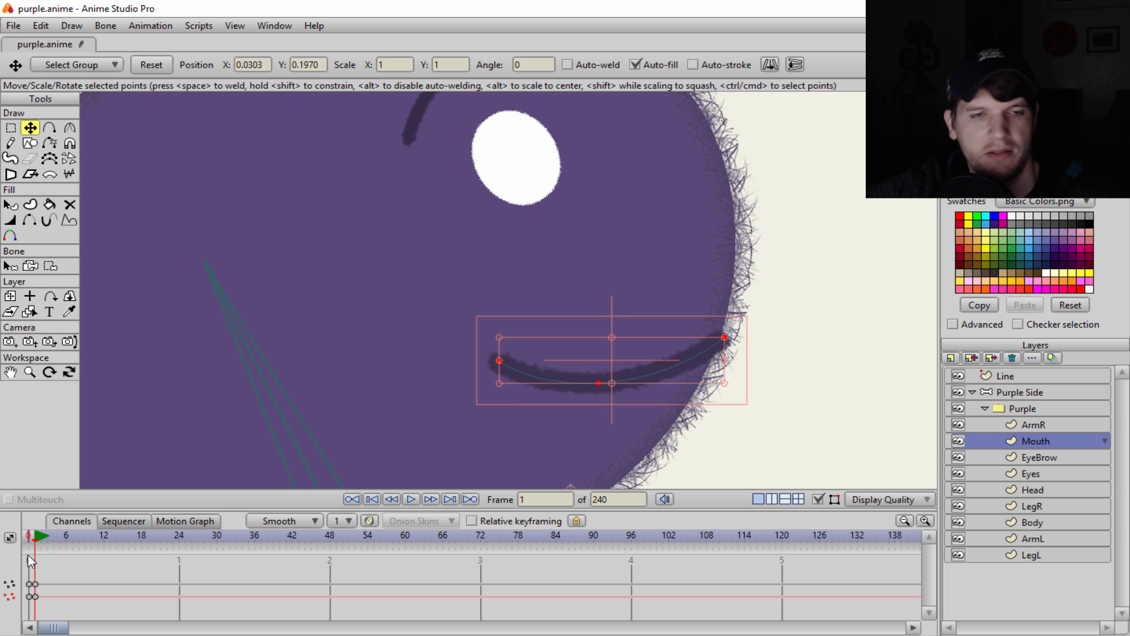
Step: At frame 13, shift the mouth's back end point and middle point backward and slightly down, with the middle point at X -0.0085, Y 0.1720
{"action": "left_click_drag", "start_coordinate": [34, 545], "coordinate": [109, 543]}
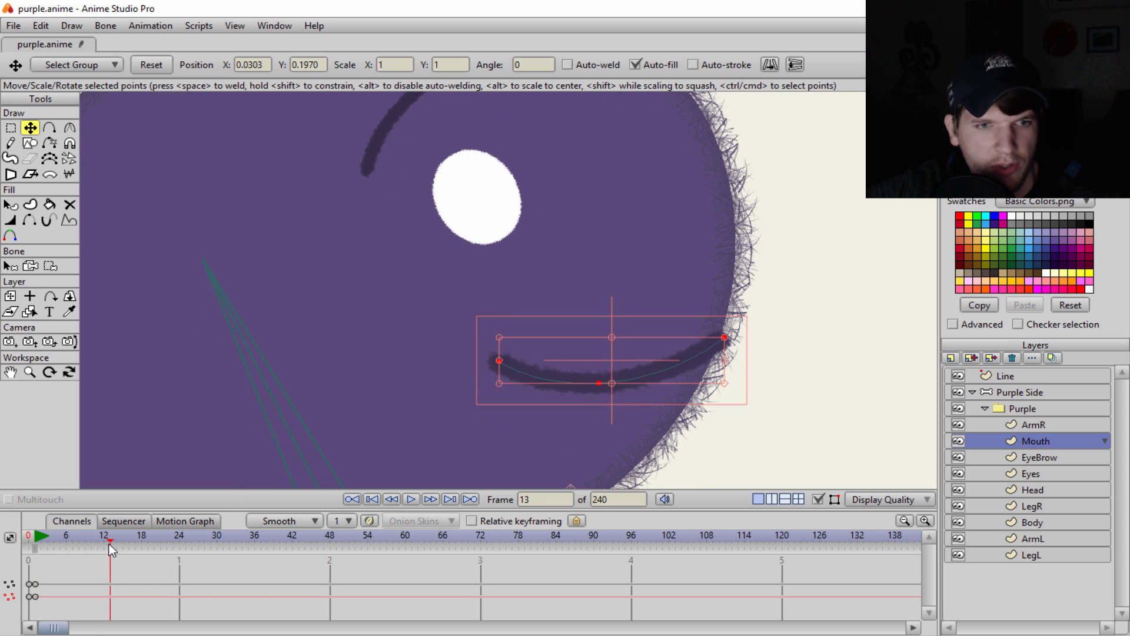
{"action": "key", "text": "g"}
{"action": "left_click", "coordinate": [606, 396]}
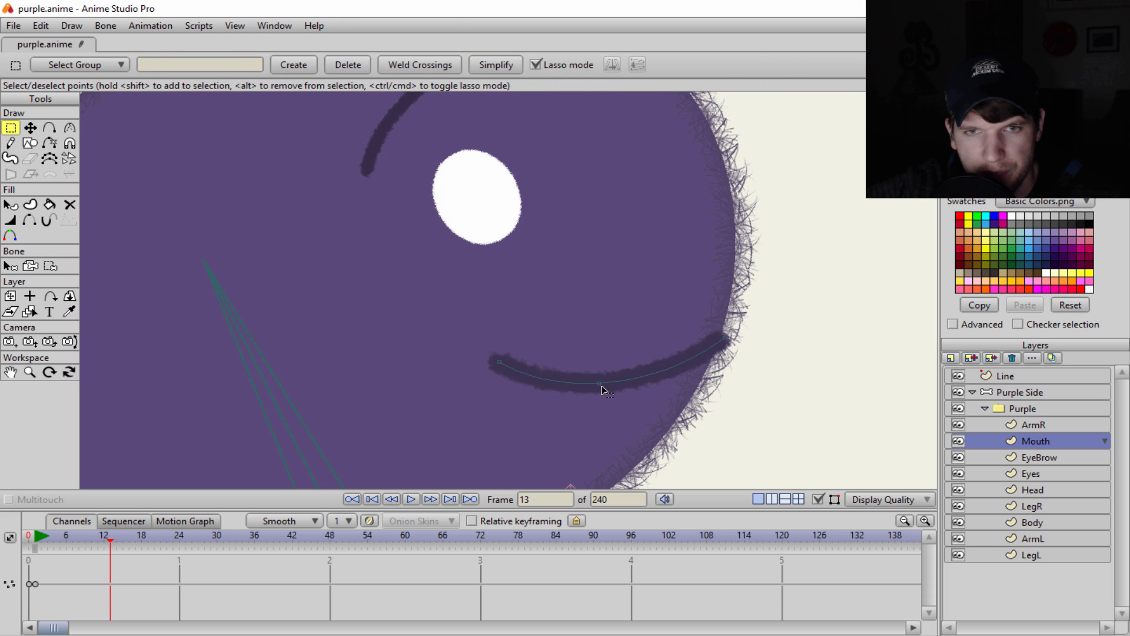
{"action": "key", "text": "t"}
{"action": "left_click_drag", "start_coordinate": [498, 363], "coordinate": [446, 371]}
{"action": "left_click_drag", "start_coordinate": [603, 382], "coordinate": [549, 394]}
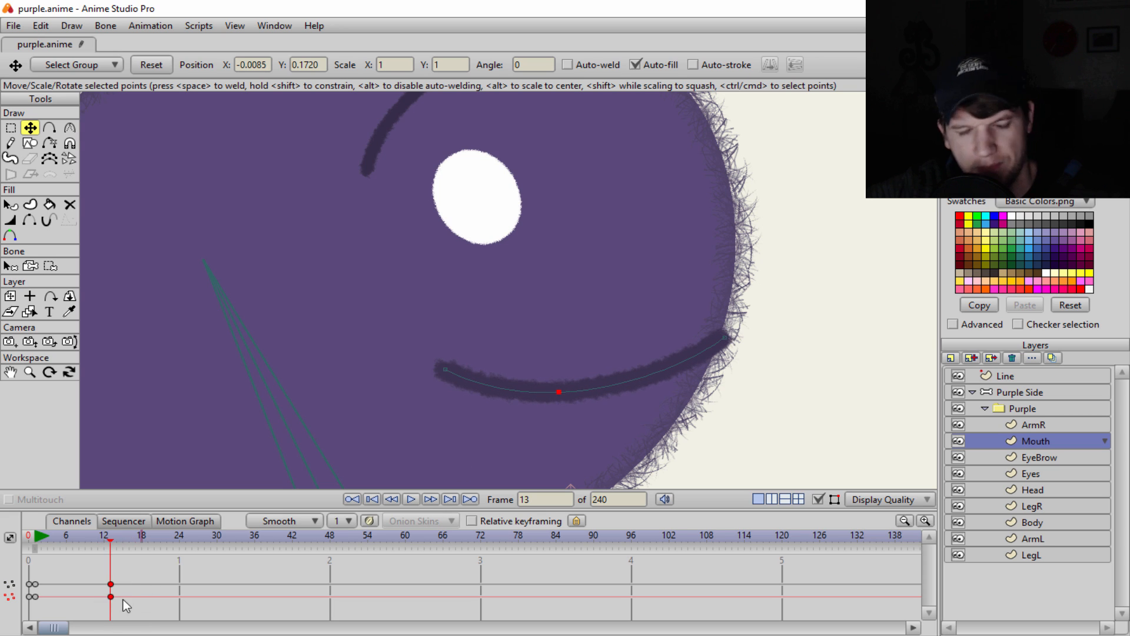
Step: Copy the mouth's frame 1 keyframes to frame 25 and set them to Cycle, relative, reaching back to frame 2
{"action": "left_click_drag", "start_coordinate": [112, 546], "coordinate": [186, 543]}
{"action": "key", "text": "ctrl+v"}
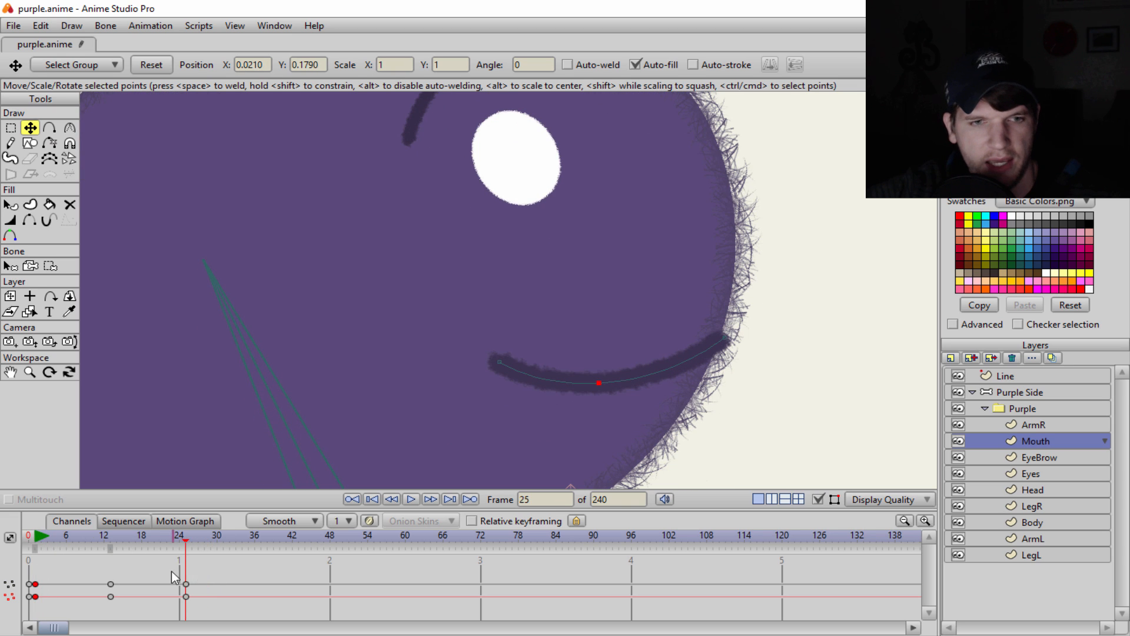
{"action": "right_click", "coordinate": [186, 598]}
{"action": "left_click", "coordinate": [213, 510]}
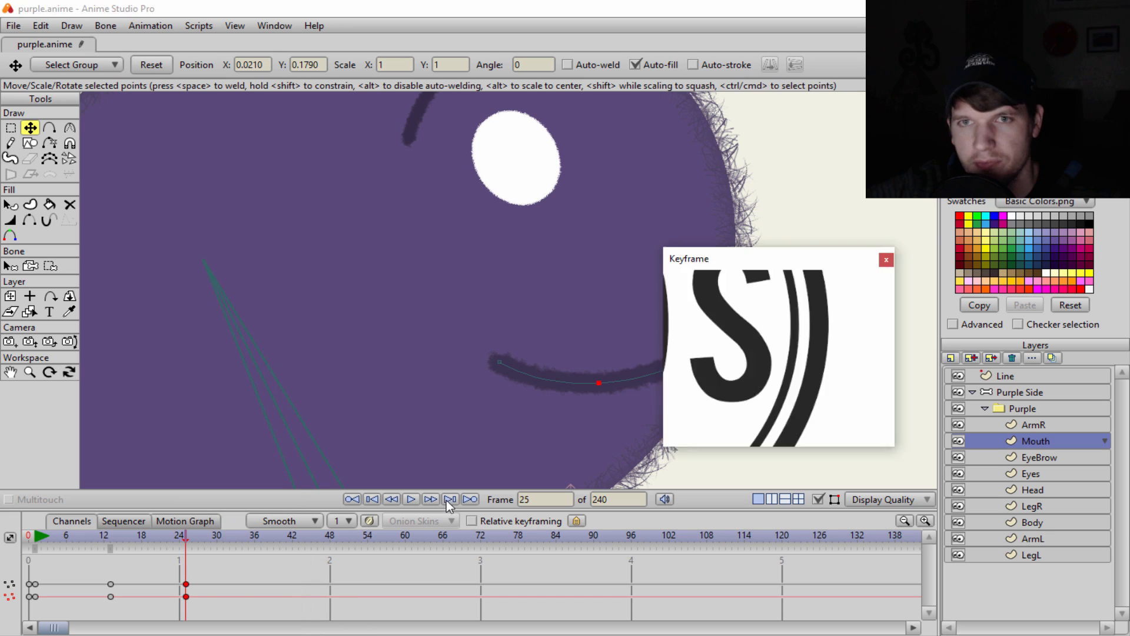
{"action": "left_click", "coordinate": [695, 376]}
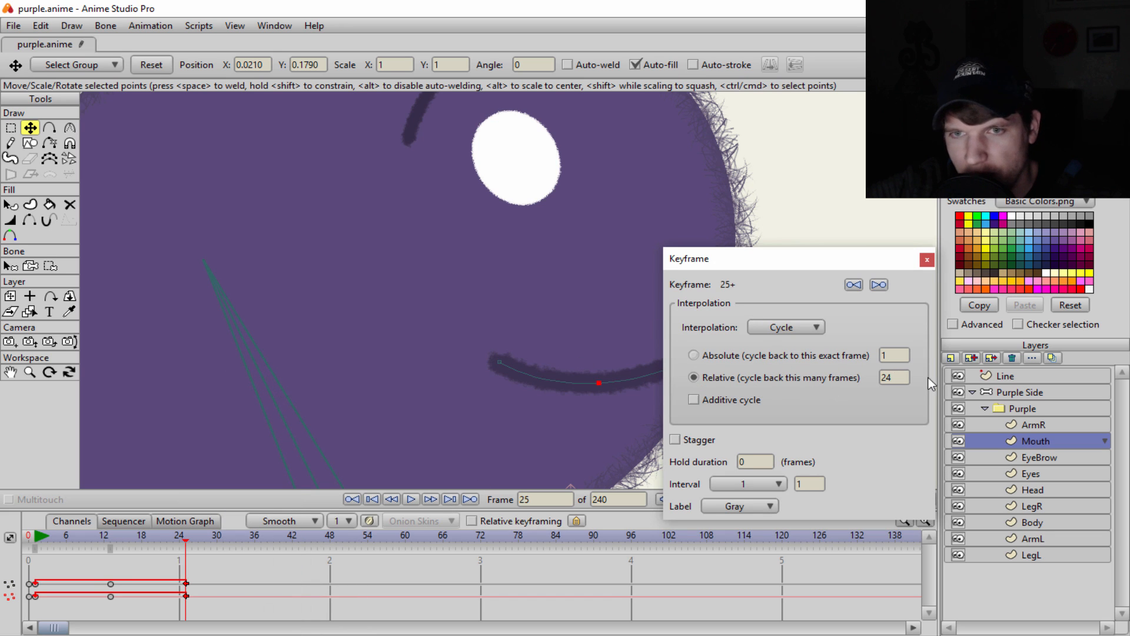
{"action": "left_click", "coordinate": [925, 261]}
Step: Scrub through the frames to review how the eye, eyebrow and mouth move together on the head
{"action": "scroll", "coordinate": [587, 274], "scroll_direction": "down", "scroll_amount": 5}
{"action": "scroll", "coordinate": [590, 325], "scroll_direction": "up", "scroll_amount": 3}
{"action": "mouse_move", "coordinate": [587, 275]}
{"action": "left_mouse_down"}
{"action": "mouse_move", "coordinate": [590, 316]}
{"action": "mouse_move", "coordinate": [589, 295]}
{"action": "left_mouse_up"}
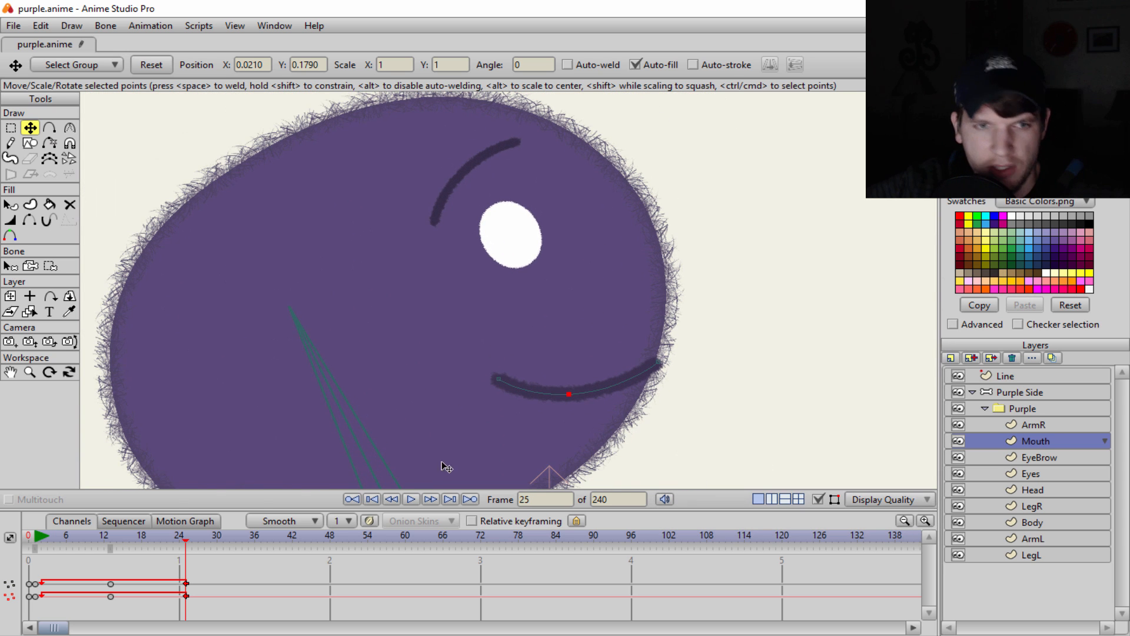
{"action": "mouse_move", "coordinate": [179, 542]}
{"action": "left_mouse_down"}
{"action": "mouse_move", "coordinate": [45, 556]}
{"action": "mouse_move", "coordinate": [176, 555]}
{"action": "left_mouse_up"}
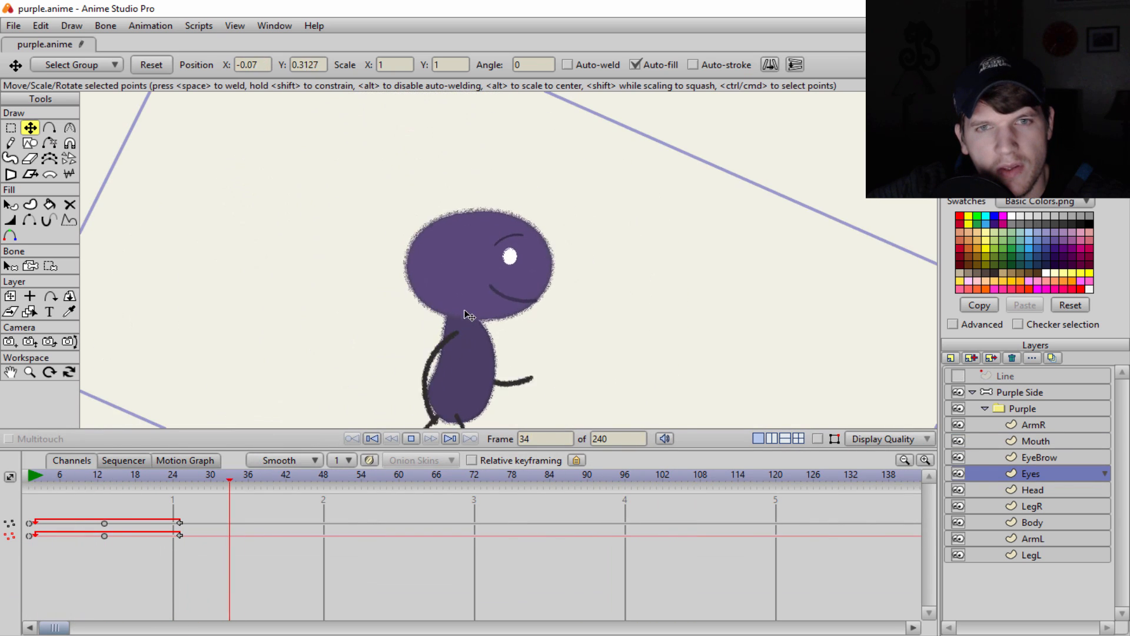
Step: Try orbiting the tilted workspace, and reset the view to straighten the canvas
{"action": "left_click", "coordinate": [69, 371]}
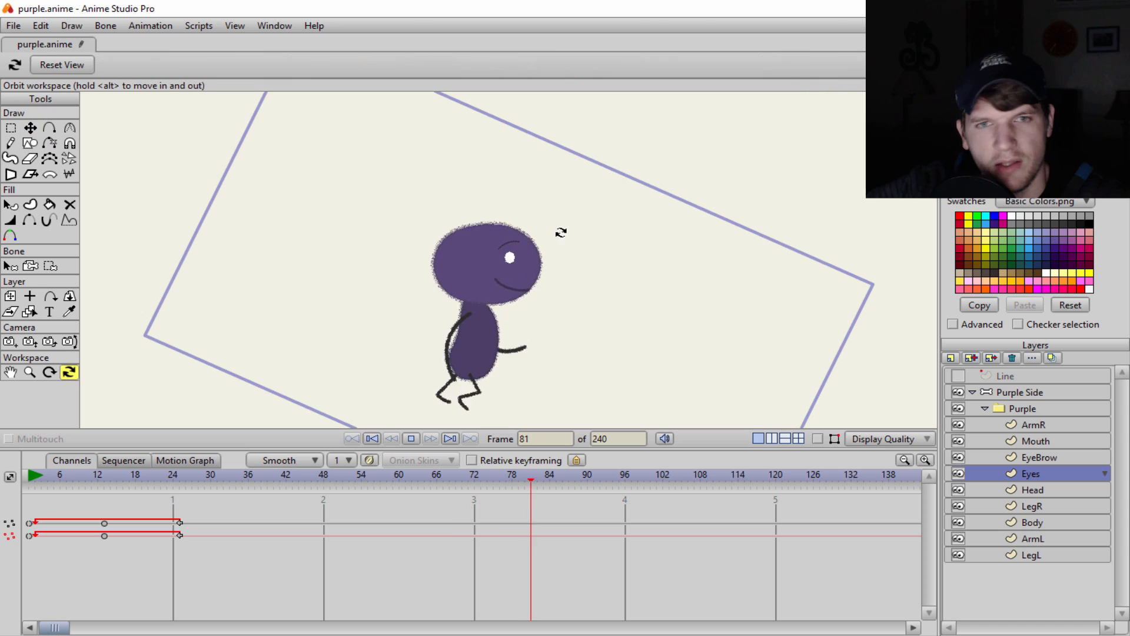
{"action": "left_click_drag", "start_coordinate": [560, 230], "coordinate": [484, 212]}
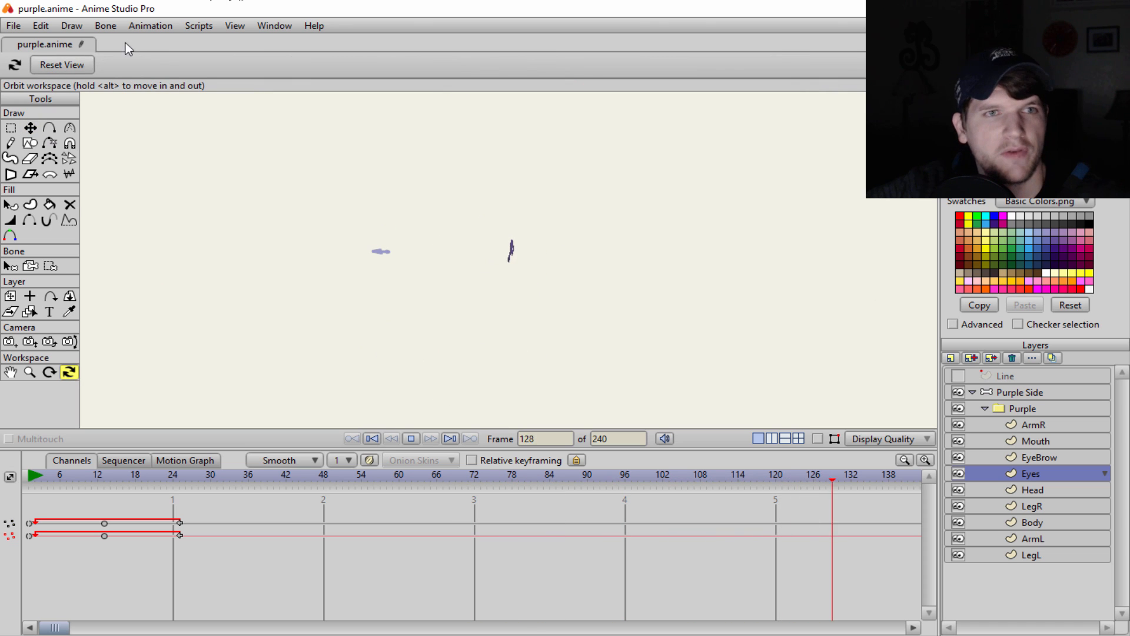
{"action": "left_click", "coordinate": [74, 63]}
{"action": "left_click", "coordinate": [51, 372]}
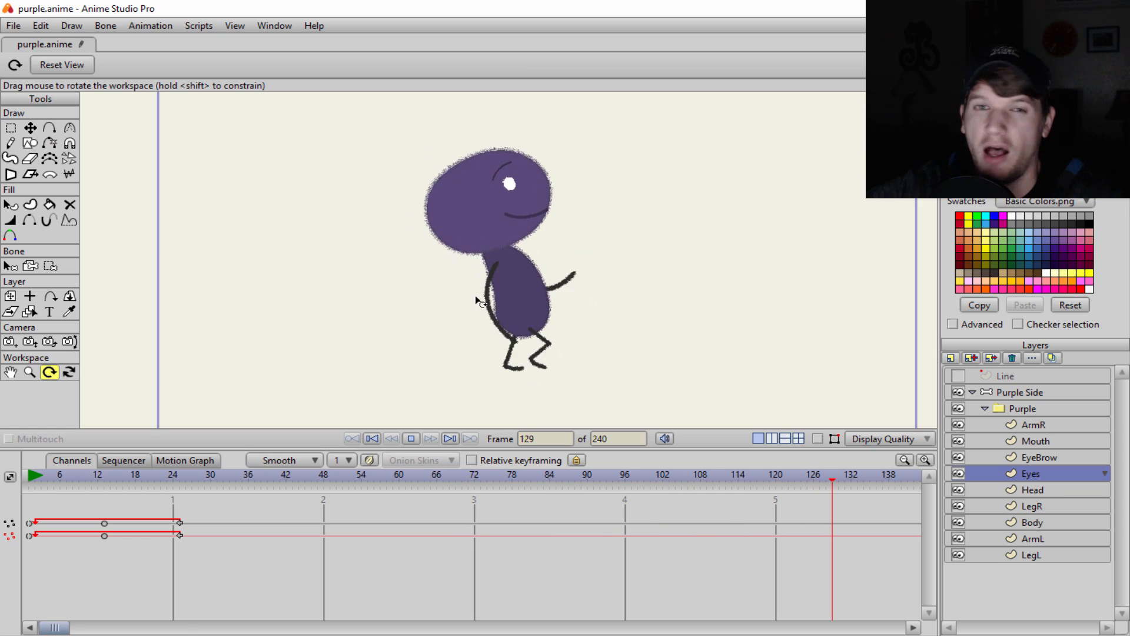
Step: Stop the playback, rewind to frame 0 and replay the walk cycle to check the facial animation
{"action": "left_click", "coordinate": [412, 439]}
{"action": "left_click", "coordinate": [372, 439]}
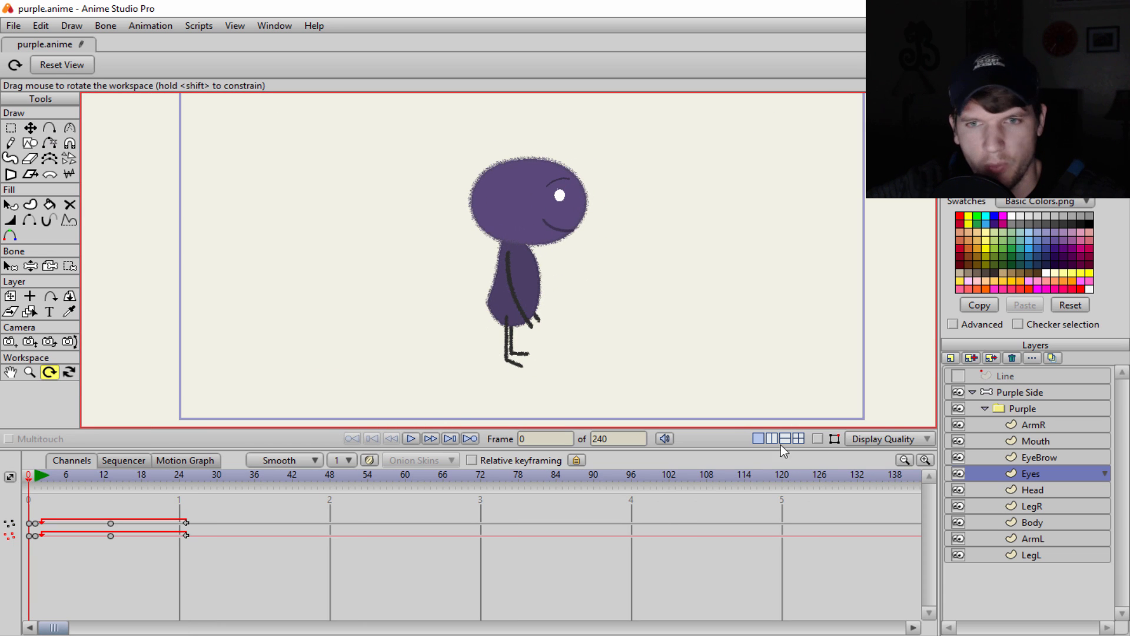
{"action": "left_click", "coordinate": [418, 438]}
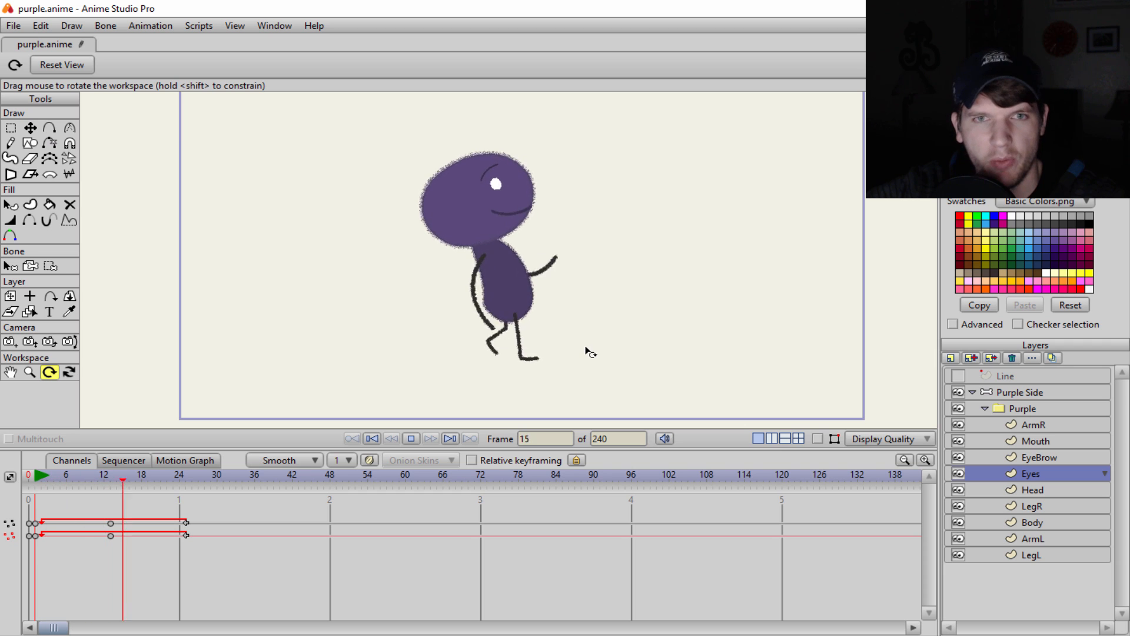